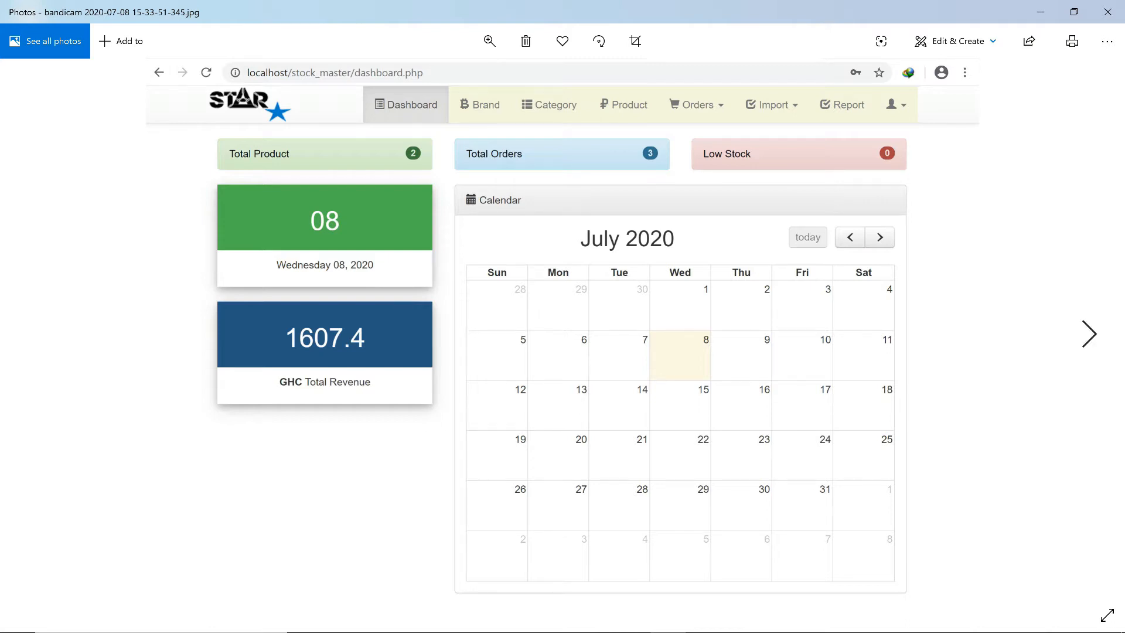
Page through the Brand, Category and Product screenshots to reach the Add Order screenshot.
{"action": "key", "text": "Right"}
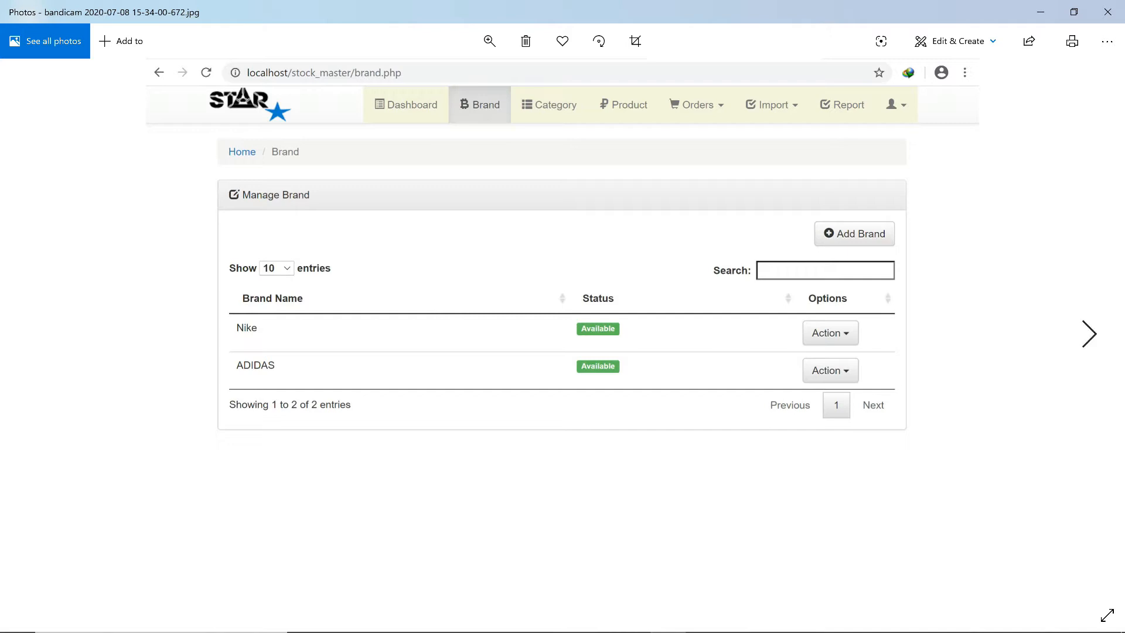
{"action": "left_click", "coordinate": [1090, 334]}
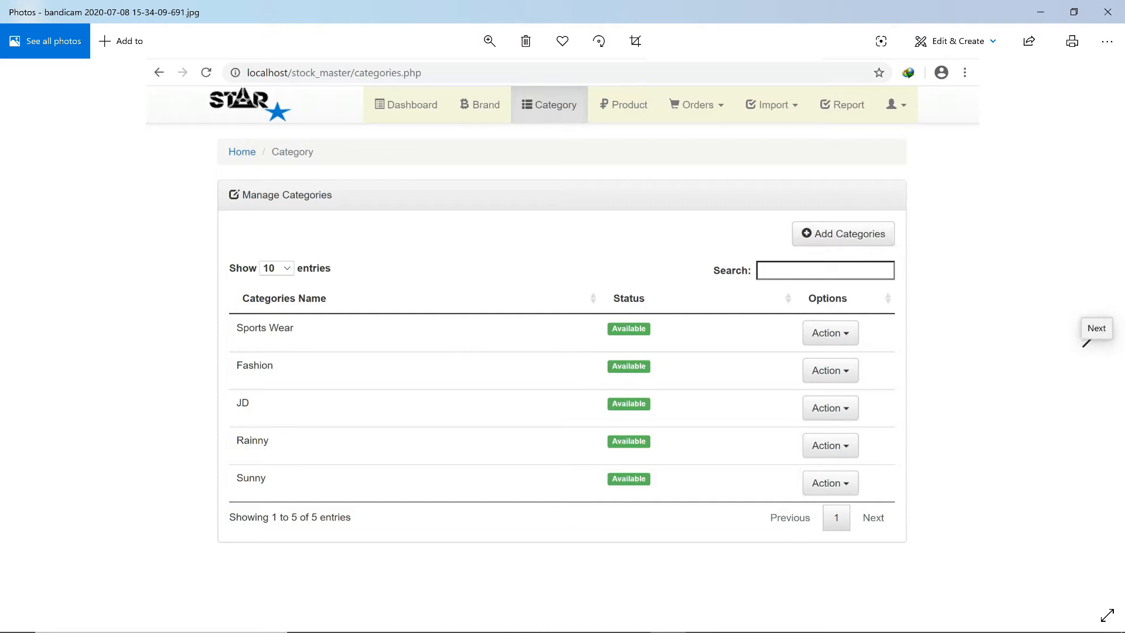
{"action": "left_click", "coordinate": [1087, 343]}
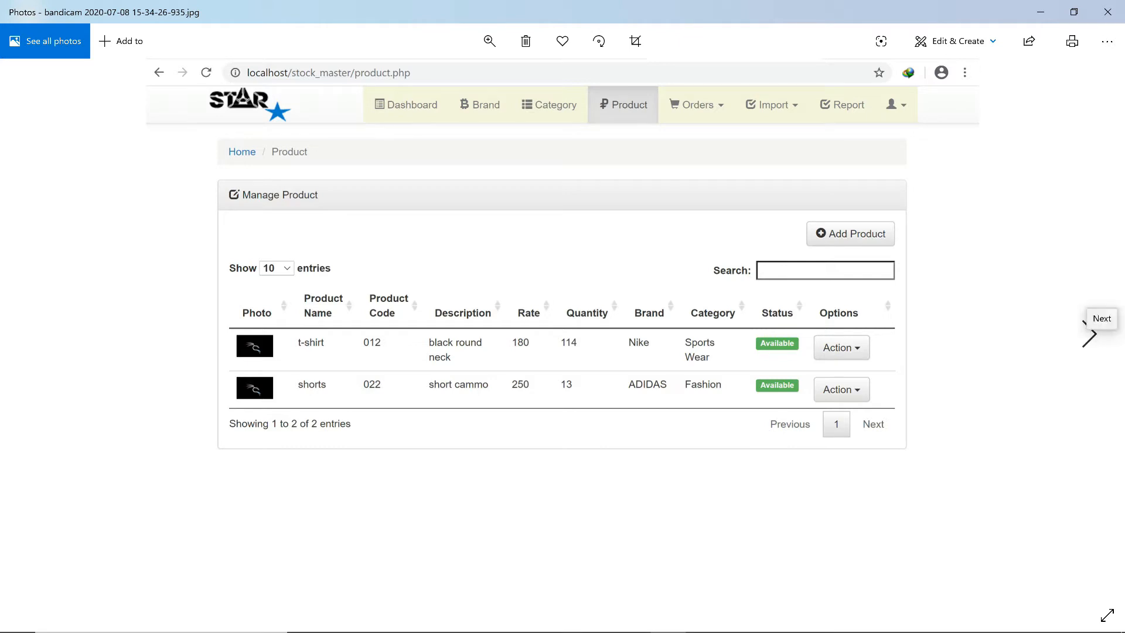
{"action": "left_click", "coordinate": [1089, 336]}
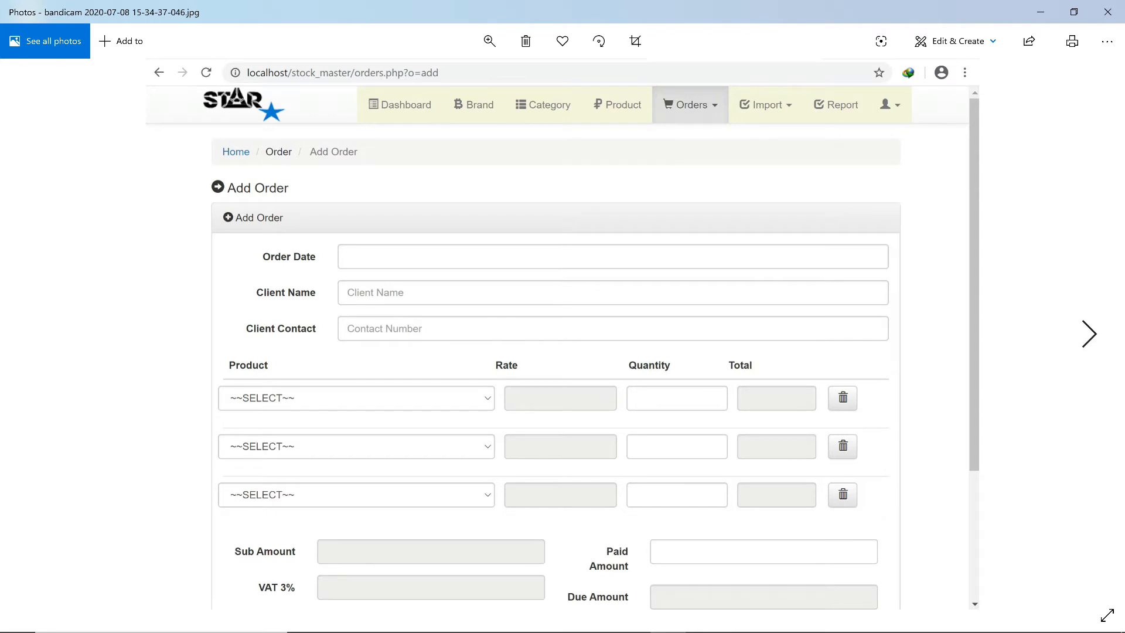
View the Import Brand, Order Report and Setting screenshots, then minimize Photos to the desktop.
{"action": "left_click", "coordinate": [1089, 334]}
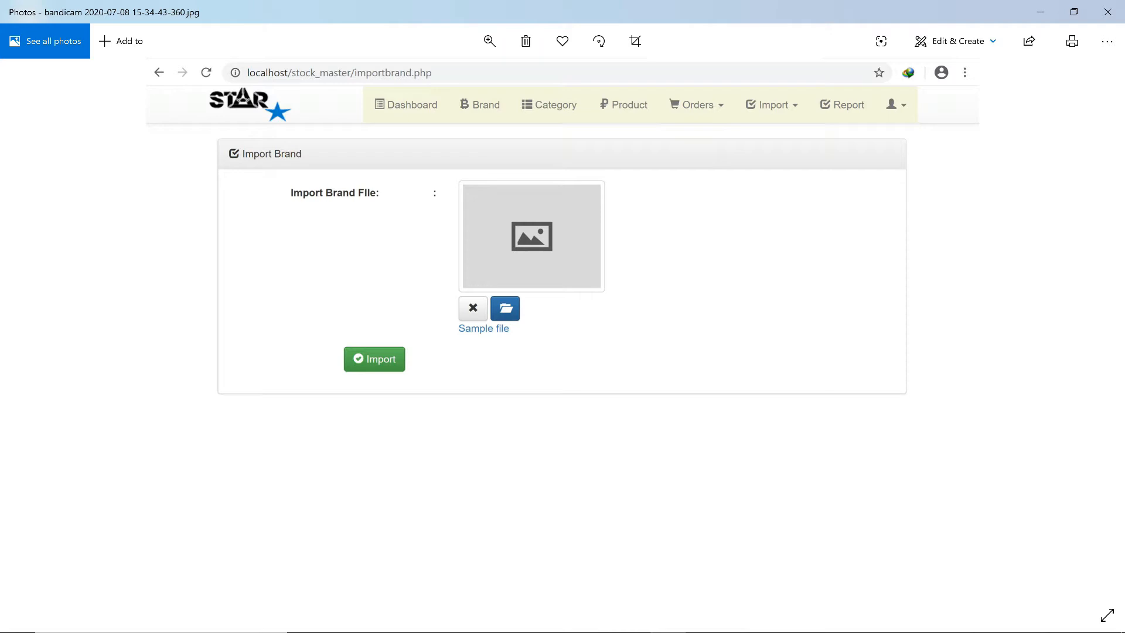
{"action": "key", "text": "Right"}
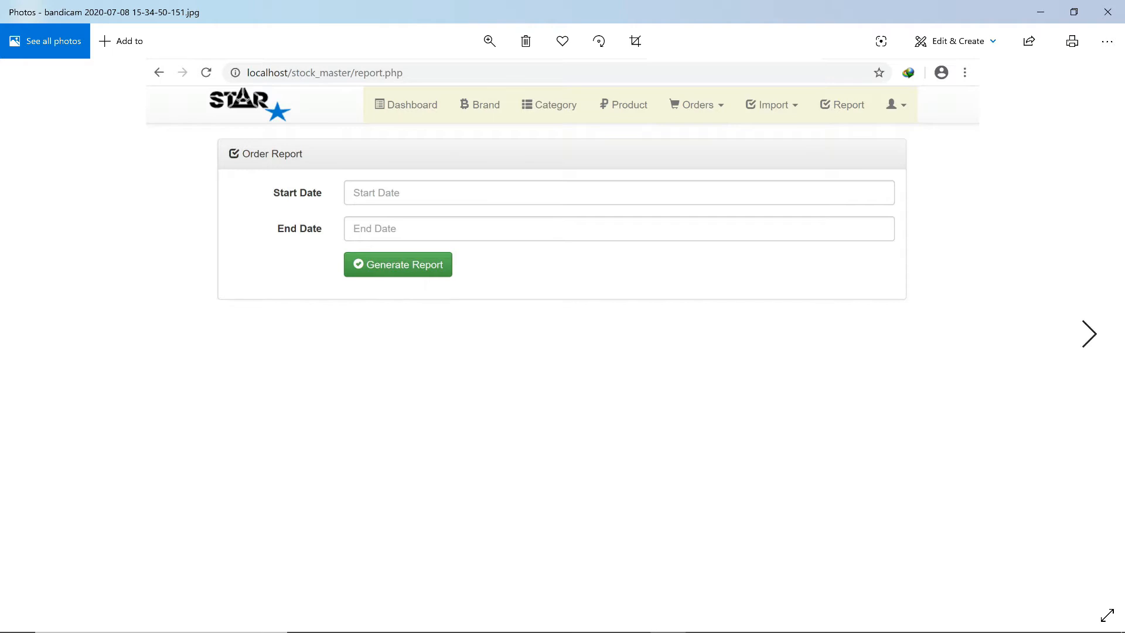
{"action": "left_click", "coordinate": [1087, 332]}
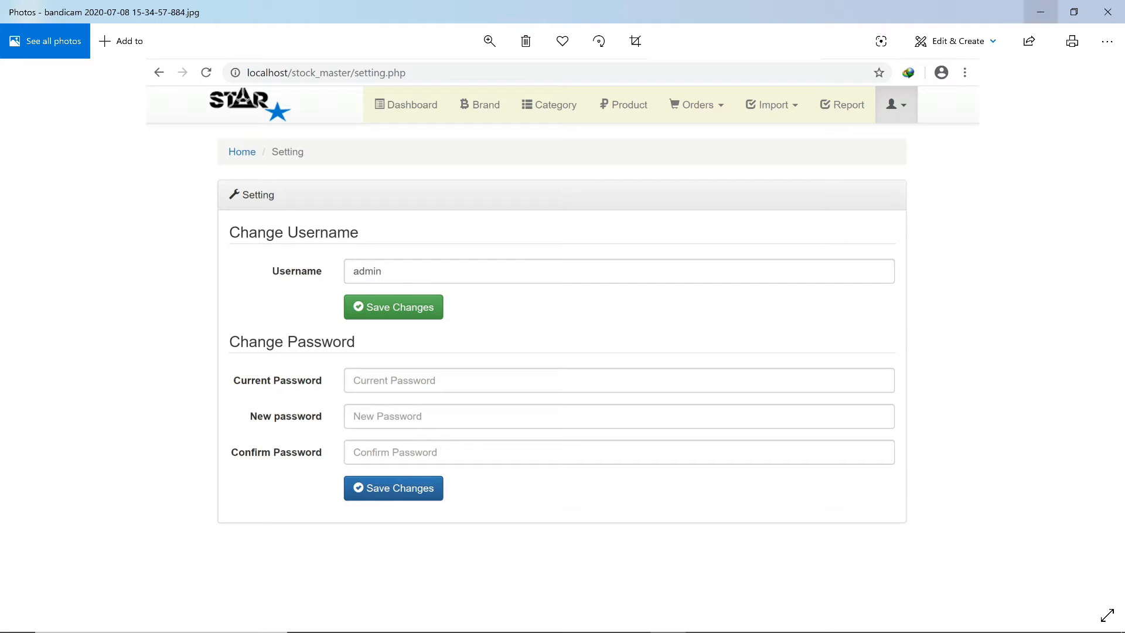
{"action": "left_click", "coordinate": [1040, 12]}
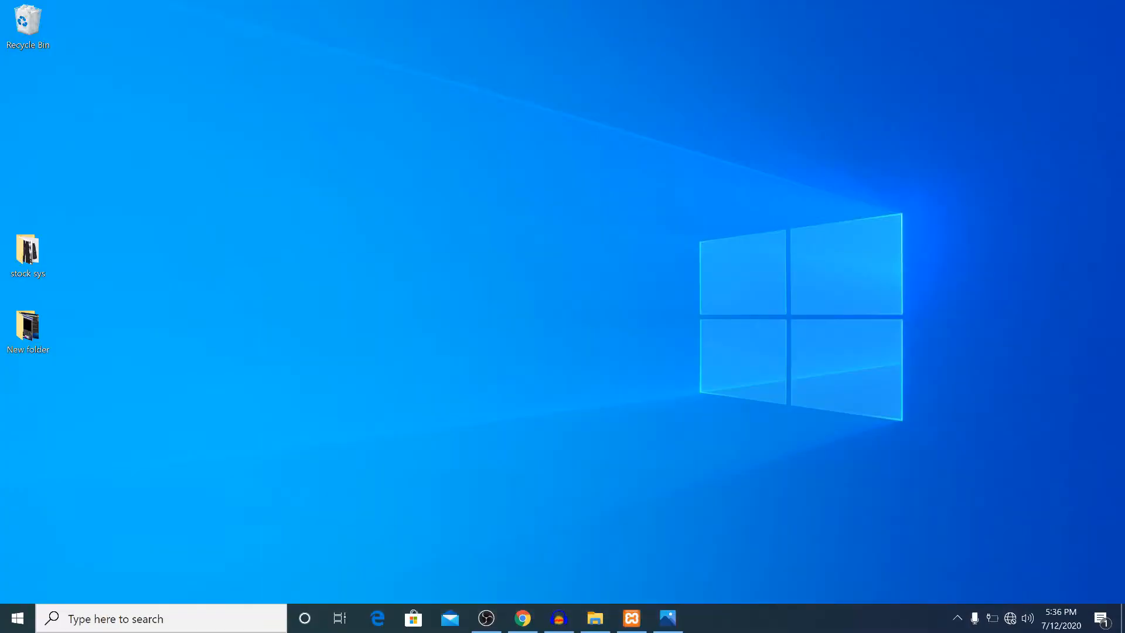
Confirm Apache and MySQL are running in XAMPP, minimize it, and return to Chrome's phpMyAdmin.
{"action": "mouse_move", "coordinate": [632, 618]}
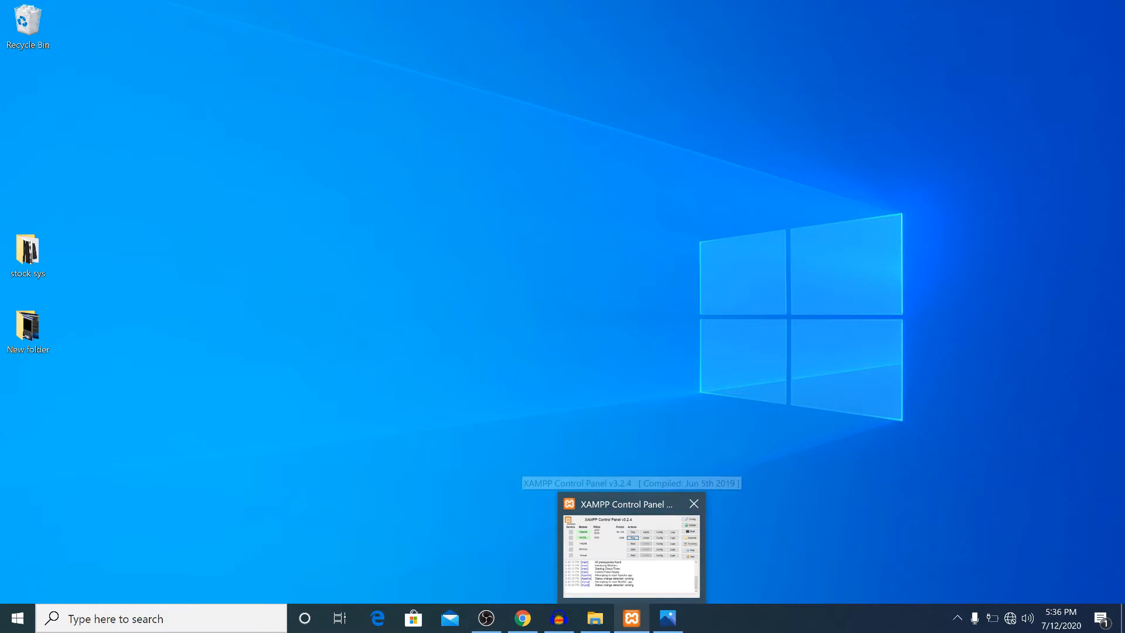
{"action": "left_click", "coordinate": [632, 554]}
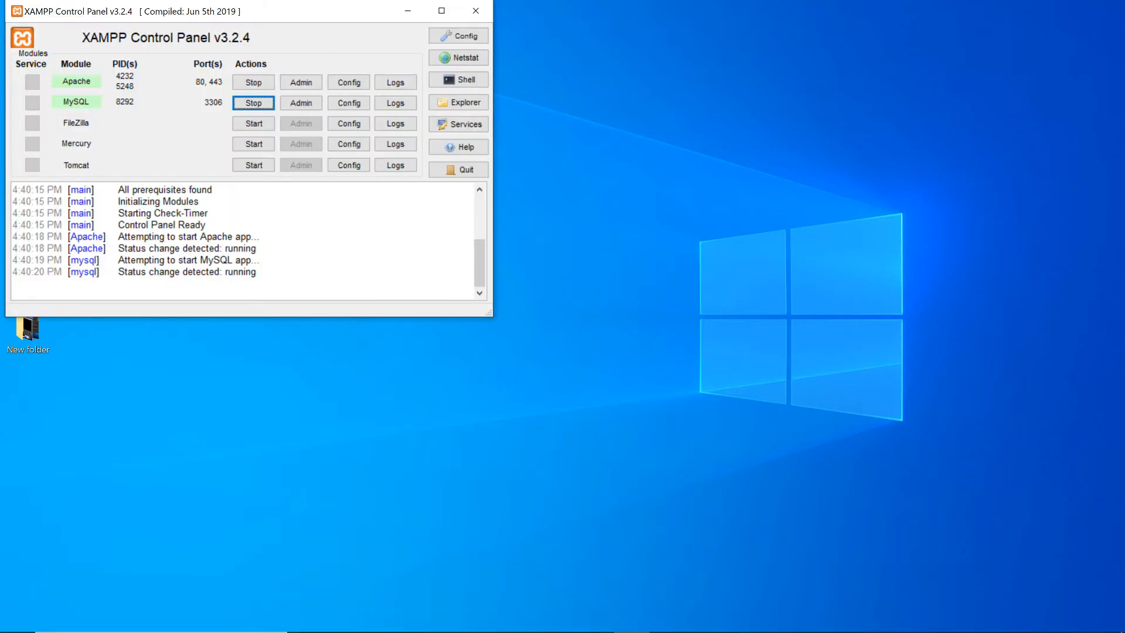
{"action": "left_click_drag", "start_coordinate": [293, 11], "coordinate": [503, 123]}
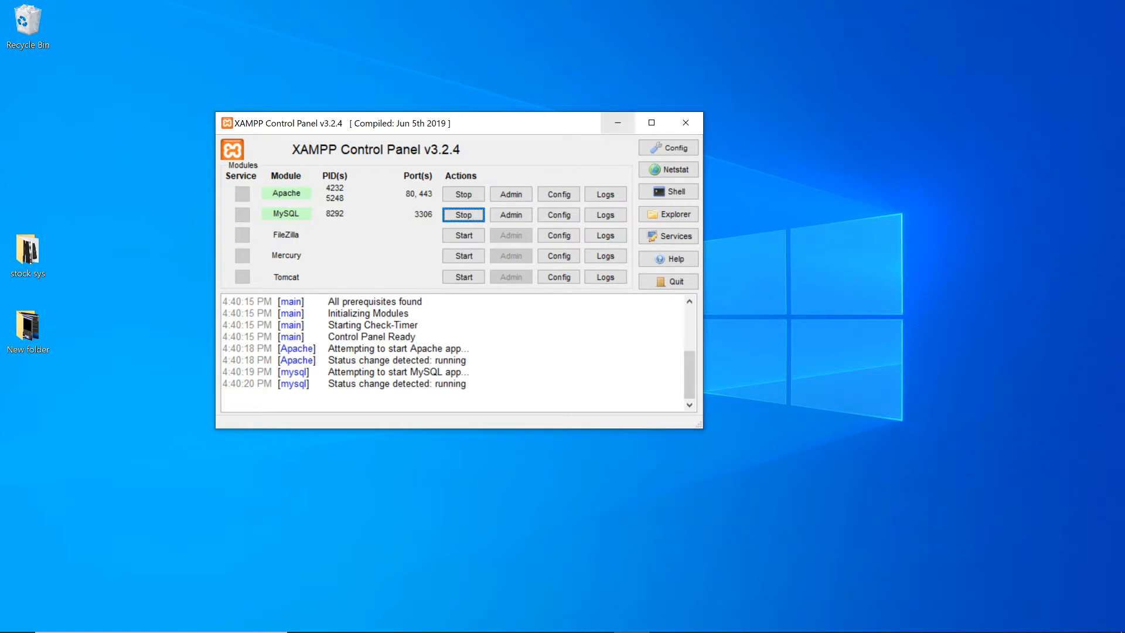
{"action": "left_click", "coordinate": [618, 123]}
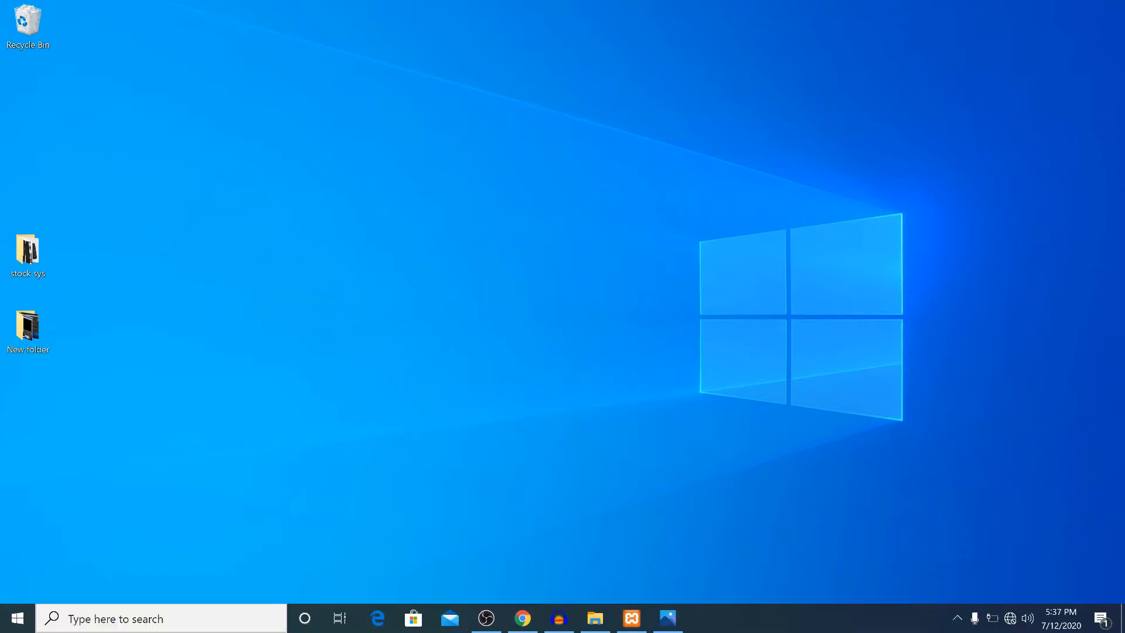
{"action": "left_click", "coordinate": [523, 619]}
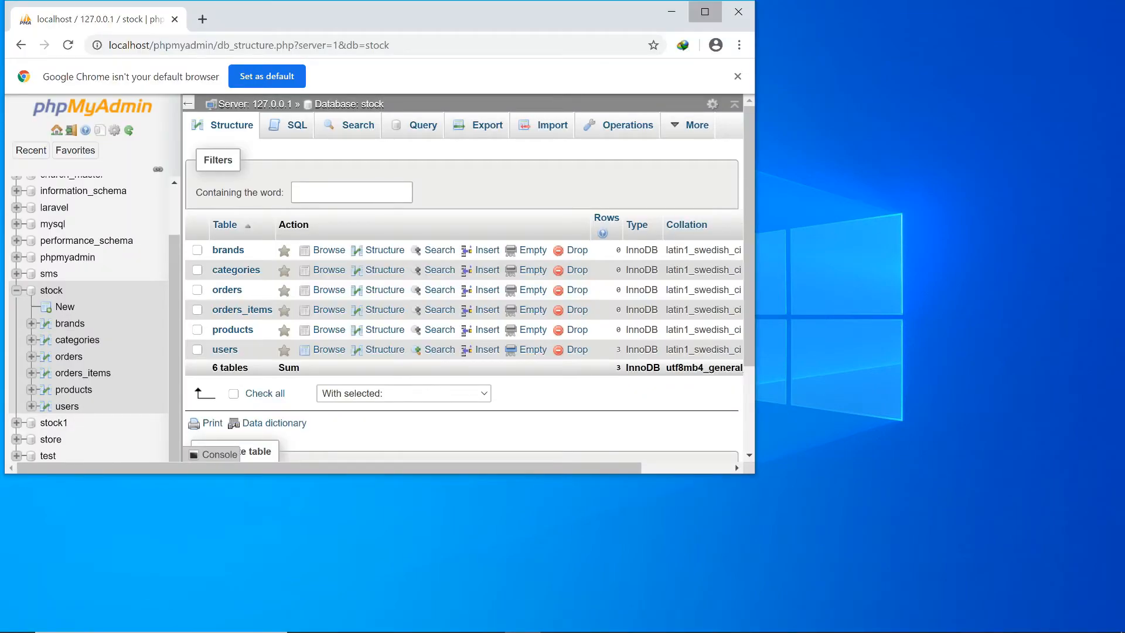
Maximize Chrome and go to localhost/stock_master in a new tab.
{"action": "left_click", "coordinate": [705, 11]}
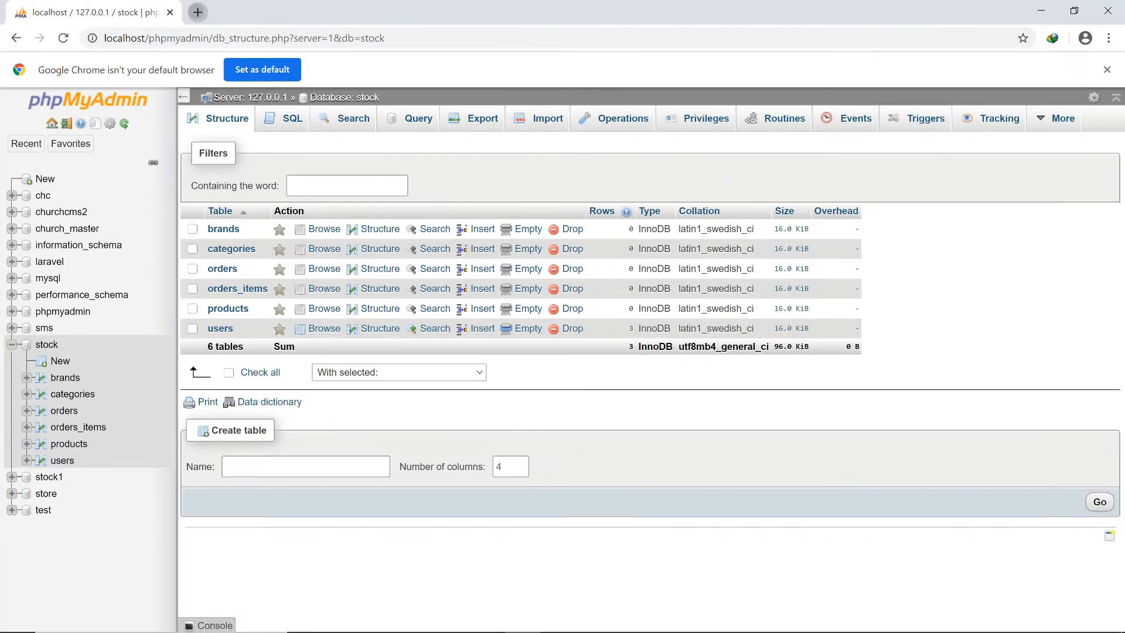
{"action": "left_click", "coordinate": [198, 12]}
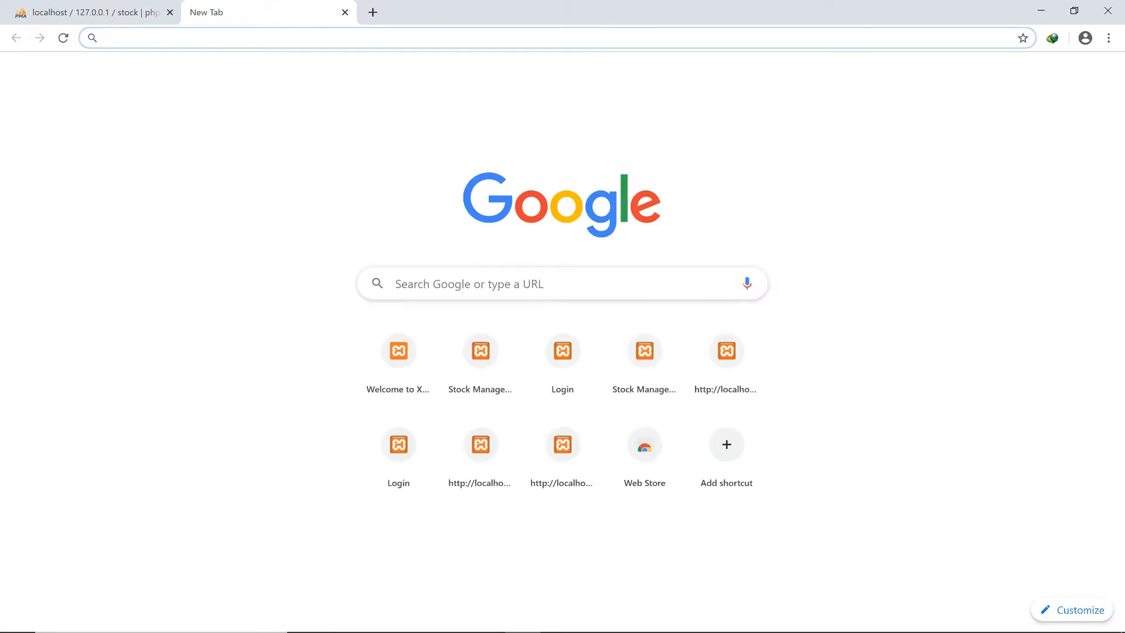
{"action": "type", "text": "lo"}
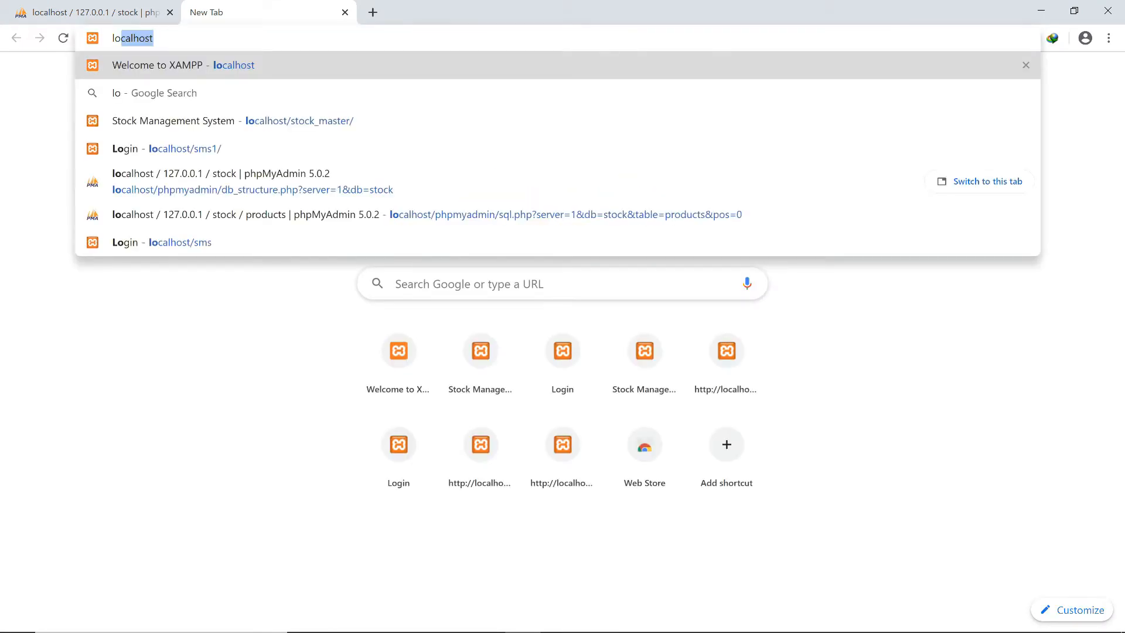
{"action": "type", "text": "calhost/"}
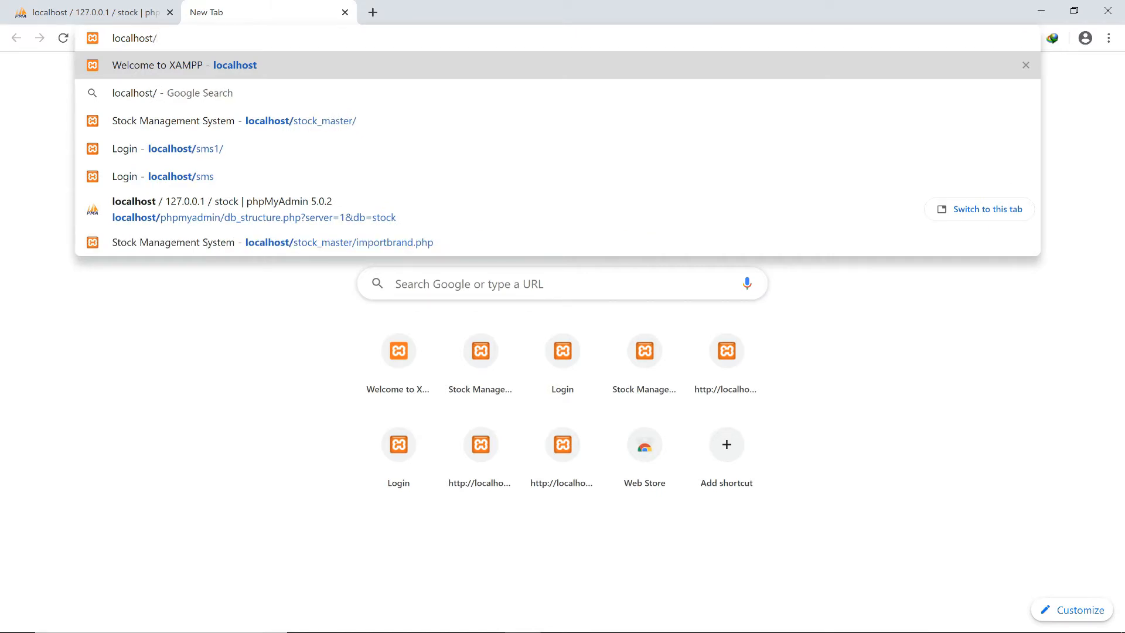
{"action": "type", "text": "S"}
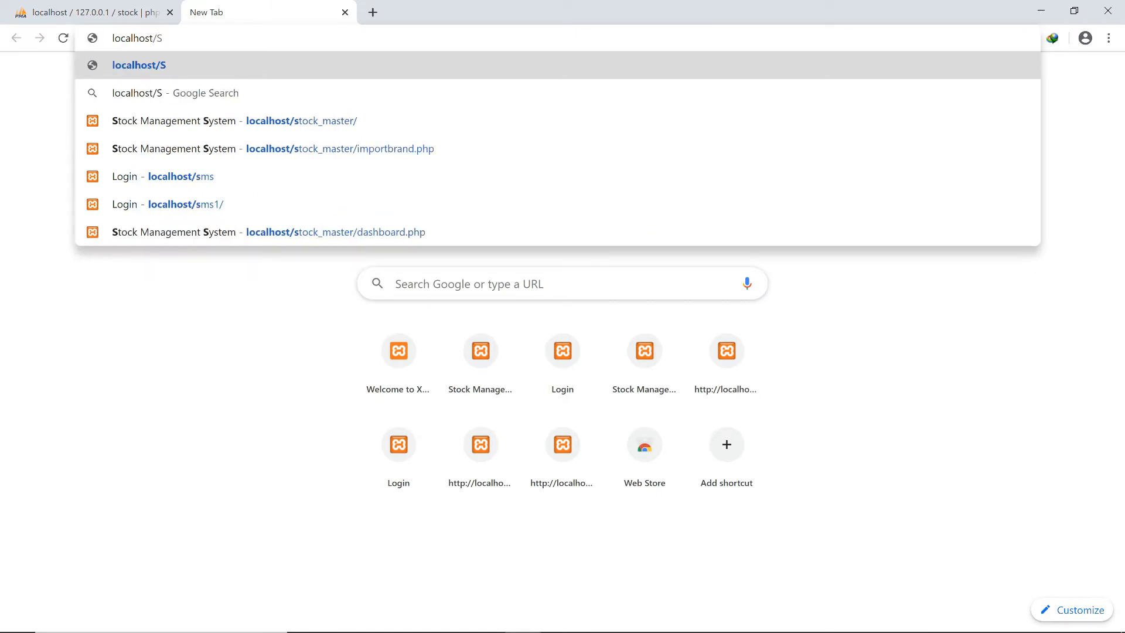
{"action": "key", "text": "BackSpace"}
{"action": "type", "text": "s"}
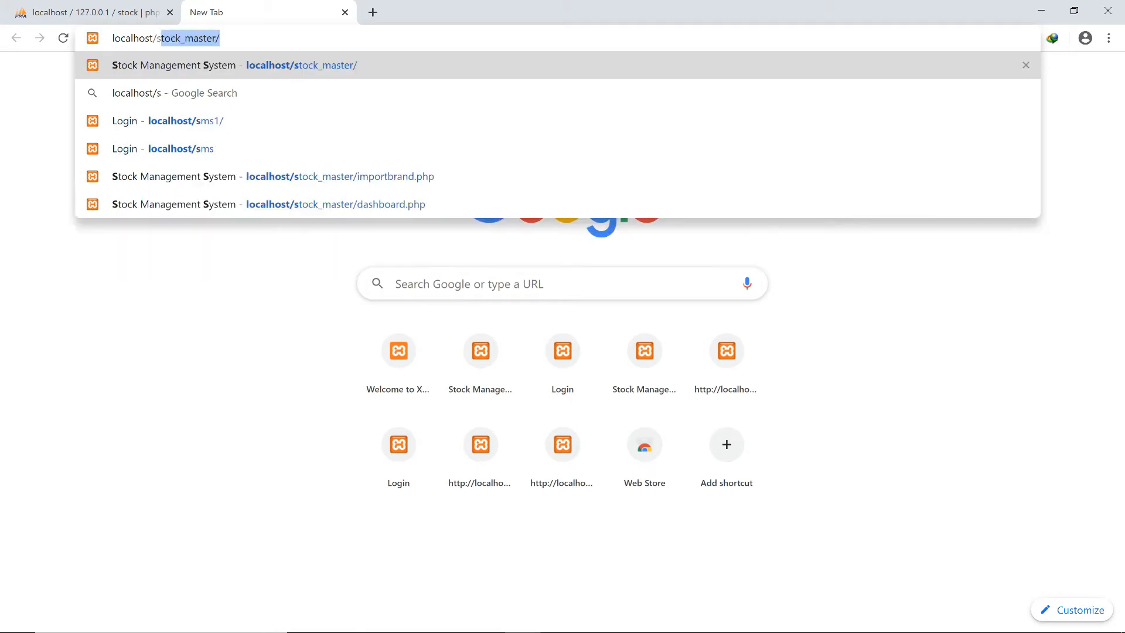
{"action": "type", "text": "toc"}
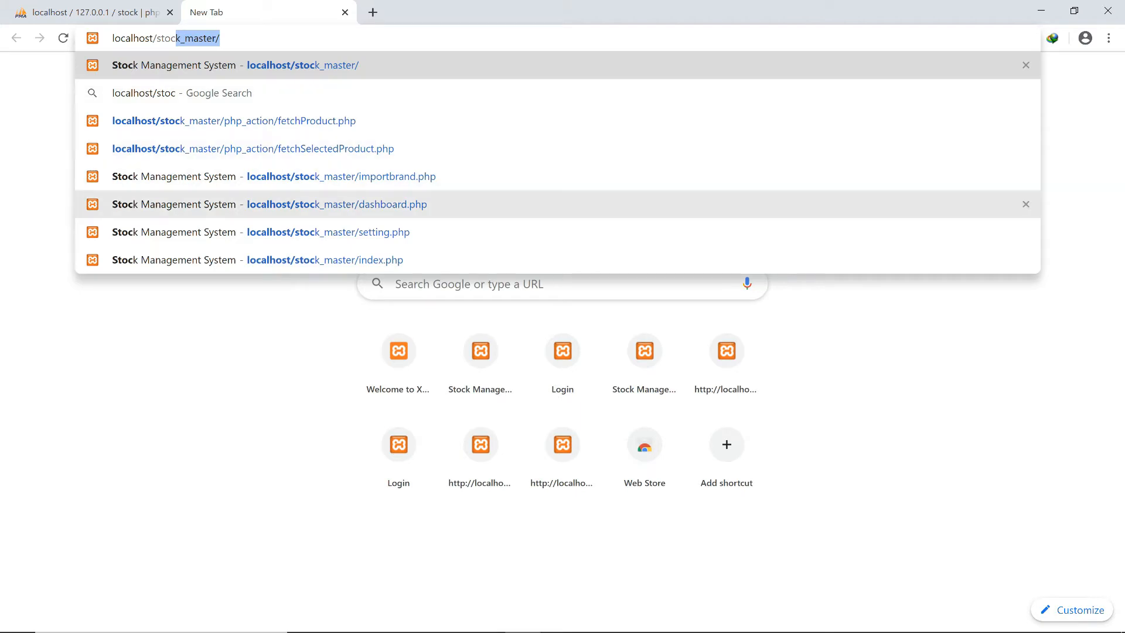
{"action": "left_click", "coordinate": [337, 204]}
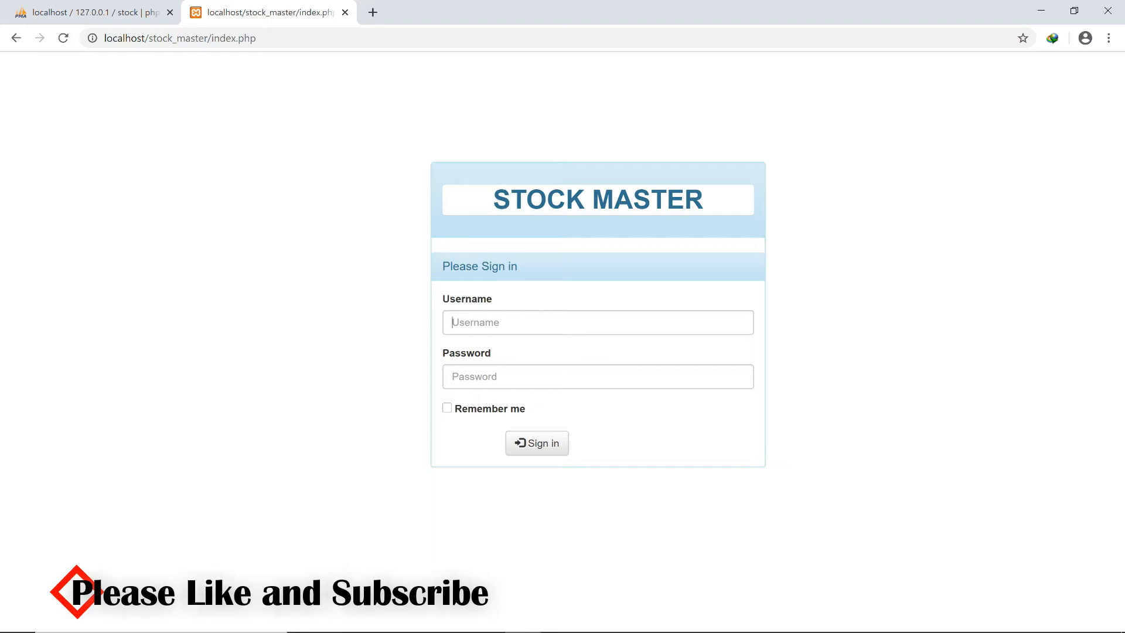
Sign in to Stock Master with the account username and password.
{"action": "left_click", "coordinate": [452, 322]}
{"action": "type", "text": "k"}
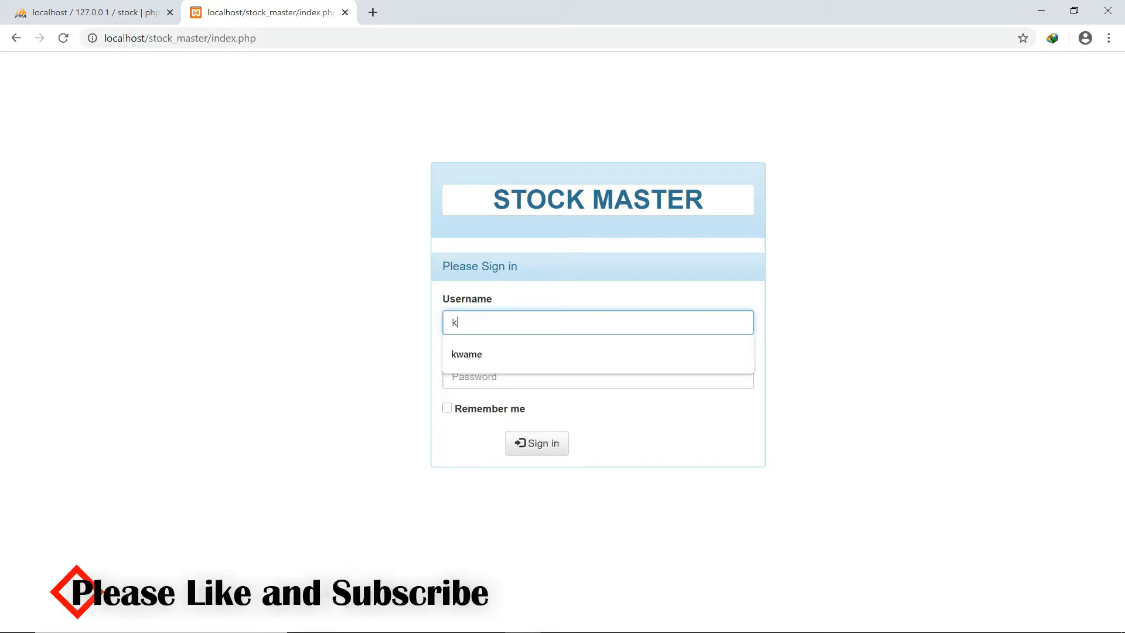
{"action": "type", "text": "wame"}
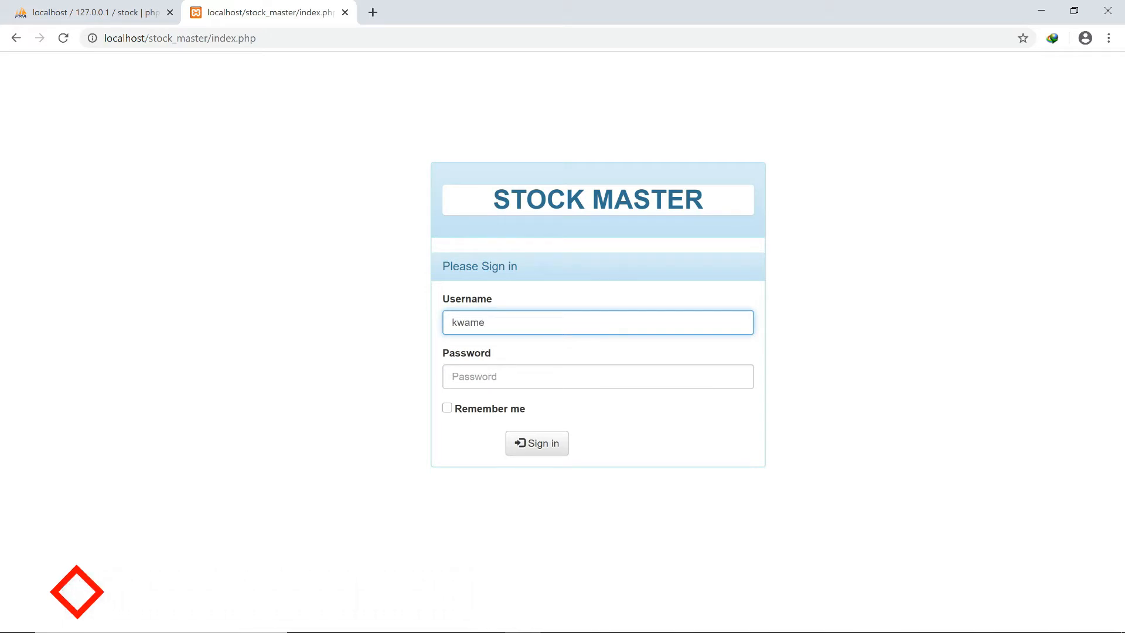
{"action": "key", "text": "Tab"}
{"action": "type", "text": "123"}
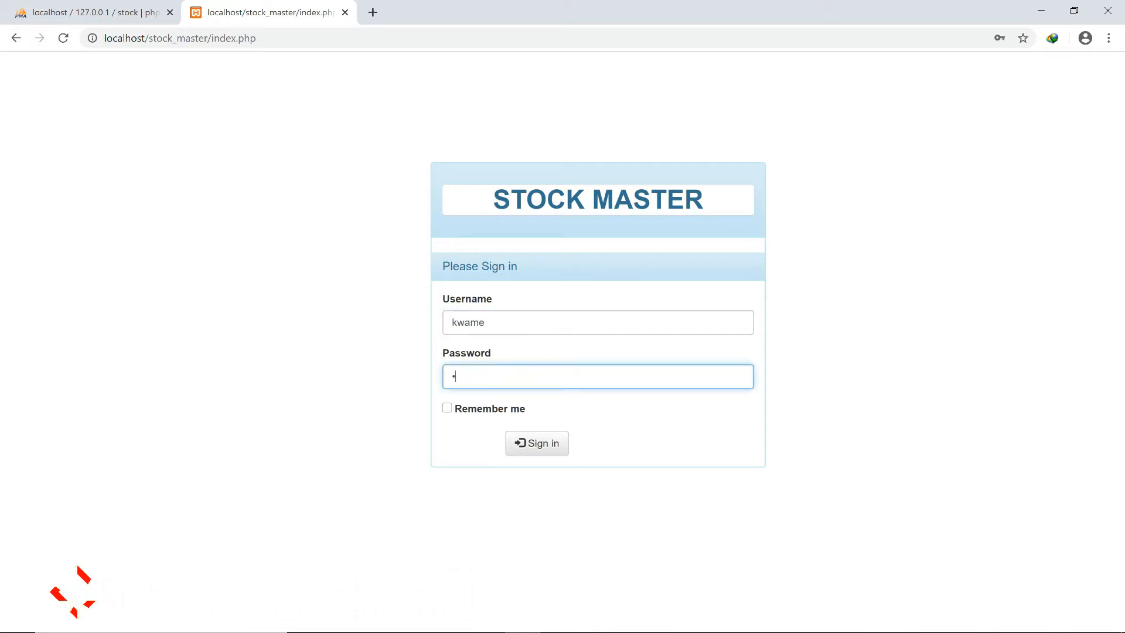
{"action": "type", "text": "45678910"}
{"action": "left_click", "coordinate": [537, 443]}
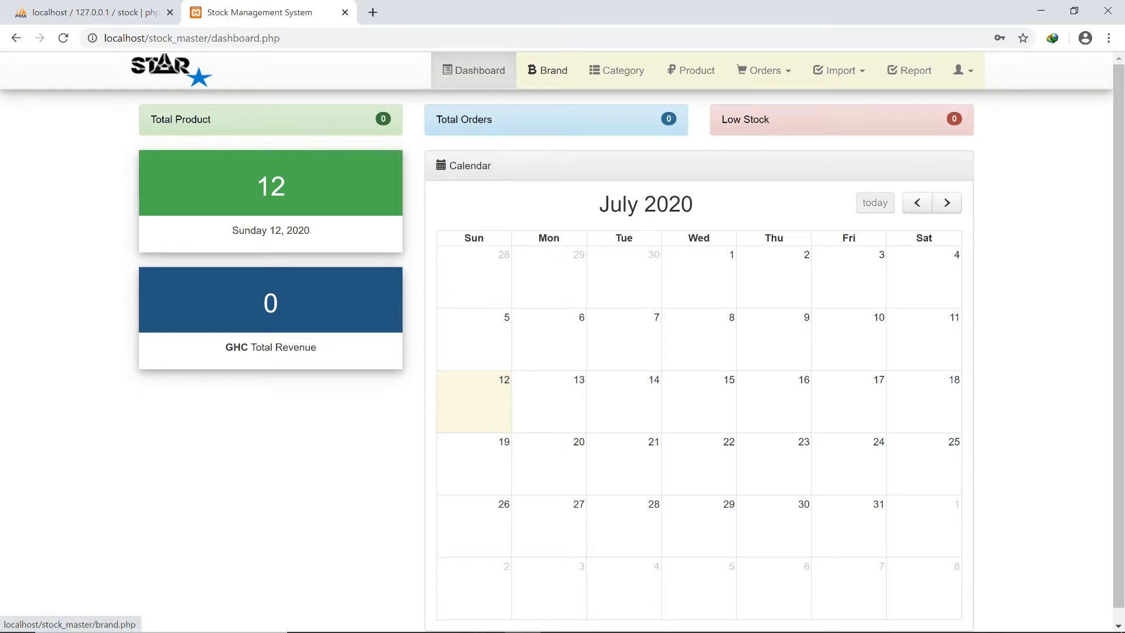
On the Brand page, add NIKE as an Available brand.
{"action": "left_click", "coordinate": [547, 70]}
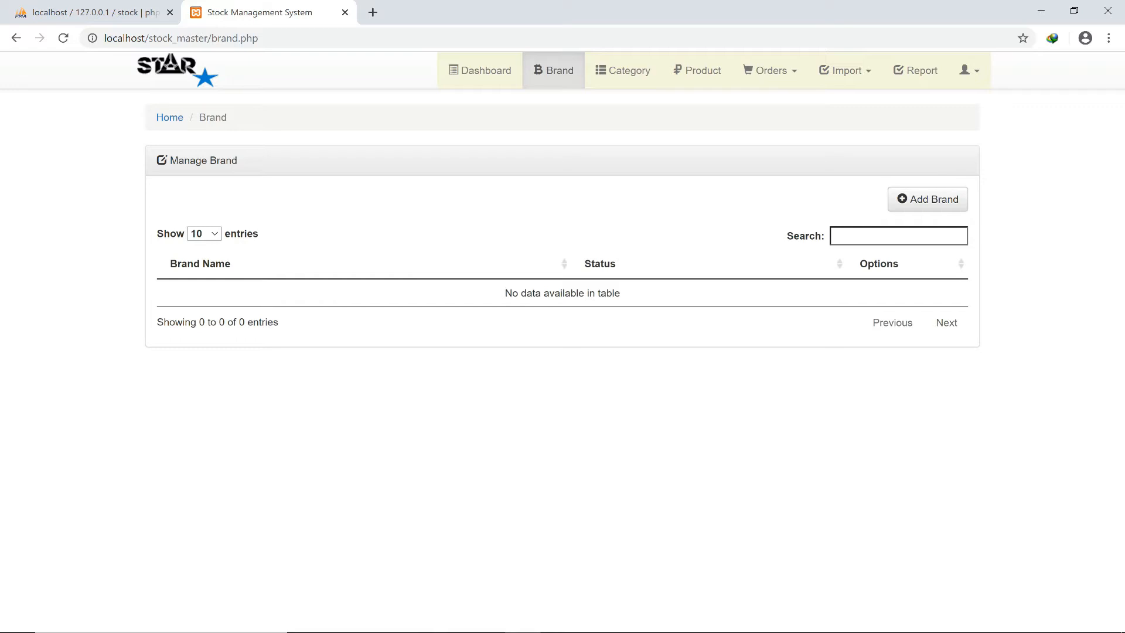
{"action": "left_click", "coordinate": [928, 198]}
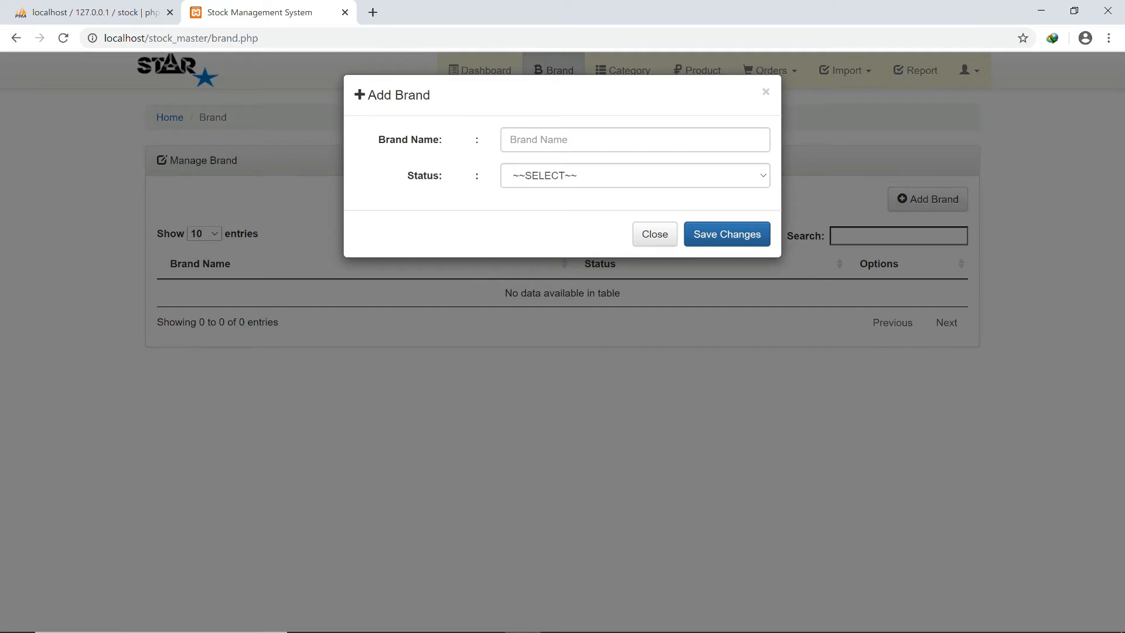
{"action": "left_click", "coordinate": [636, 140]}
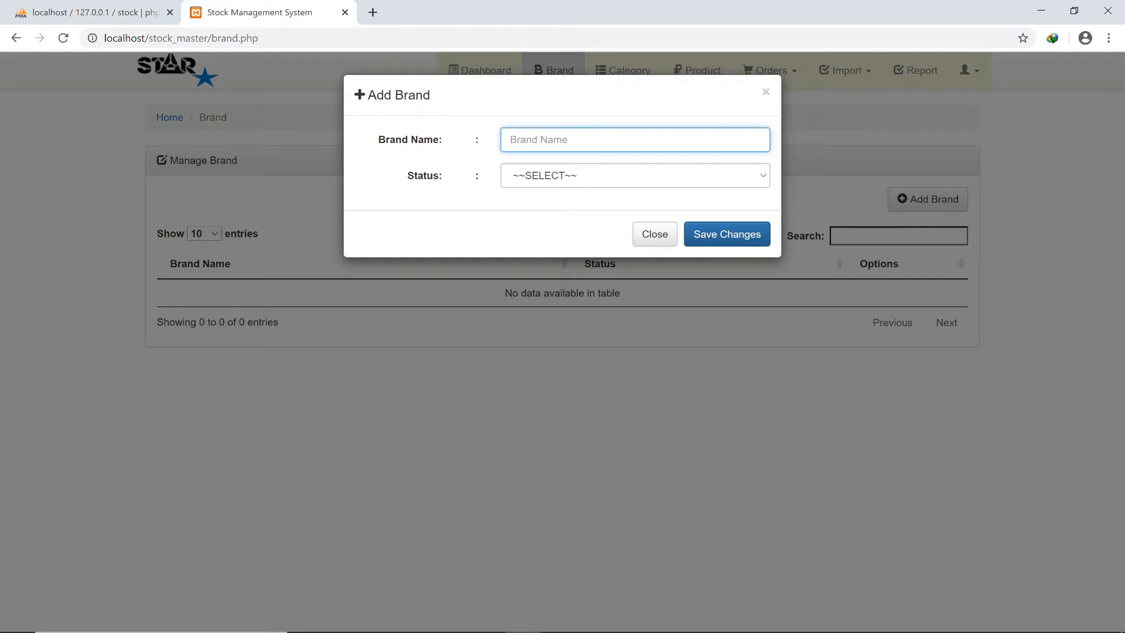
{"action": "type", "text": "NIKE"}
{"action": "left_click", "coordinate": [635, 176]}
{"action": "left_click", "coordinate": [635, 206]}
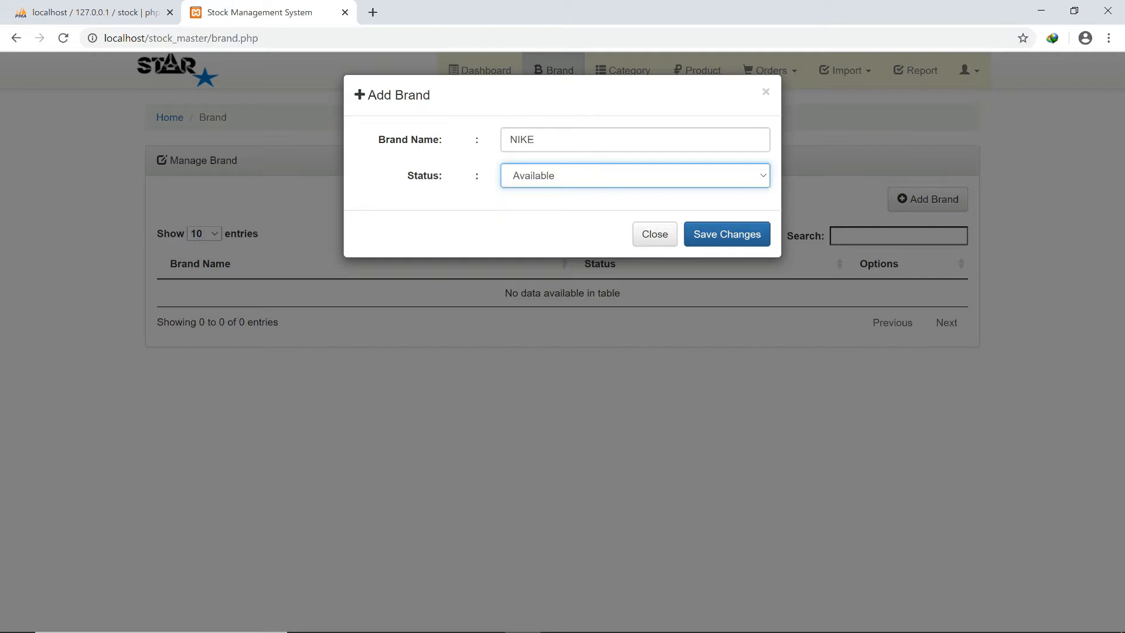
{"action": "left_click", "coordinate": [727, 234]}
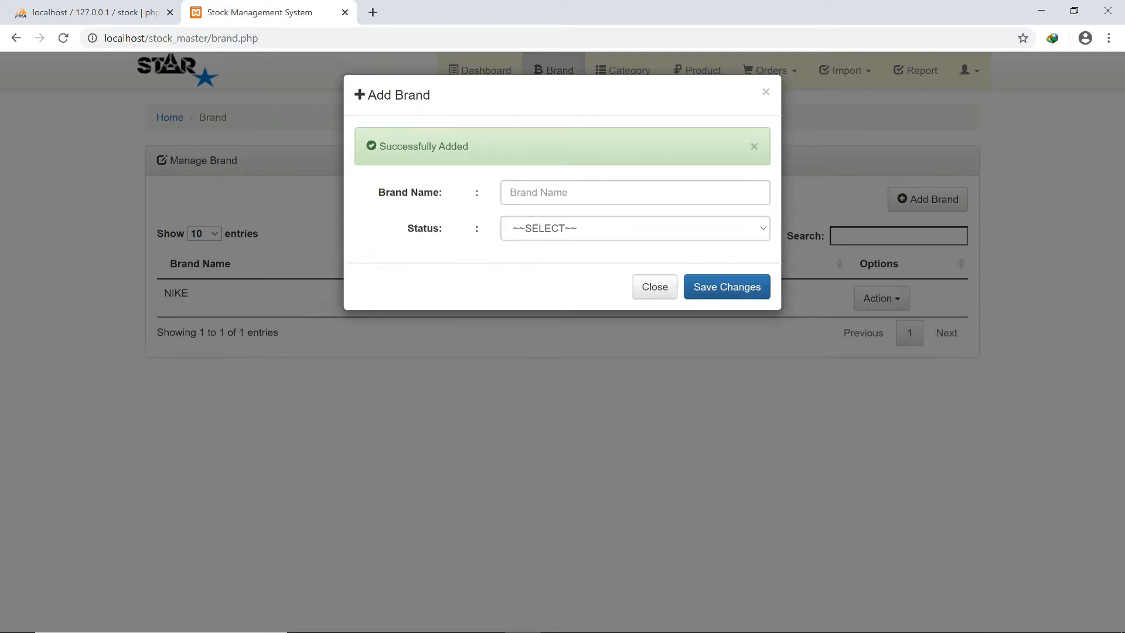
Add ADIDAS as a second Available brand and close the add-brand form.
{"action": "left_click", "coordinate": [635, 192]}
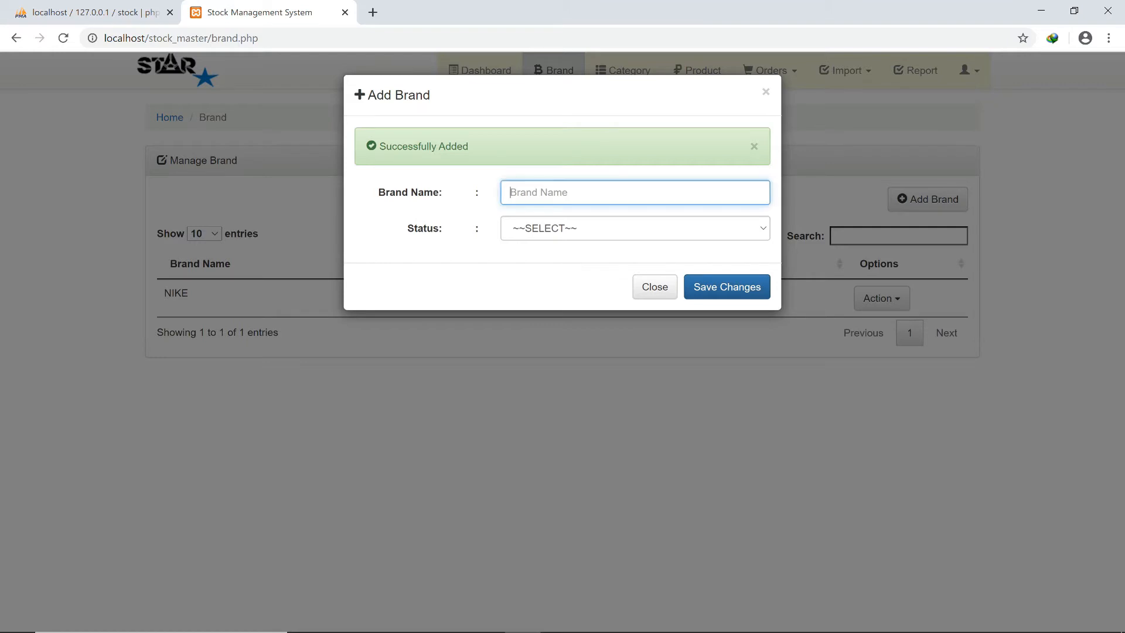
{"action": "type", "text": "A"}
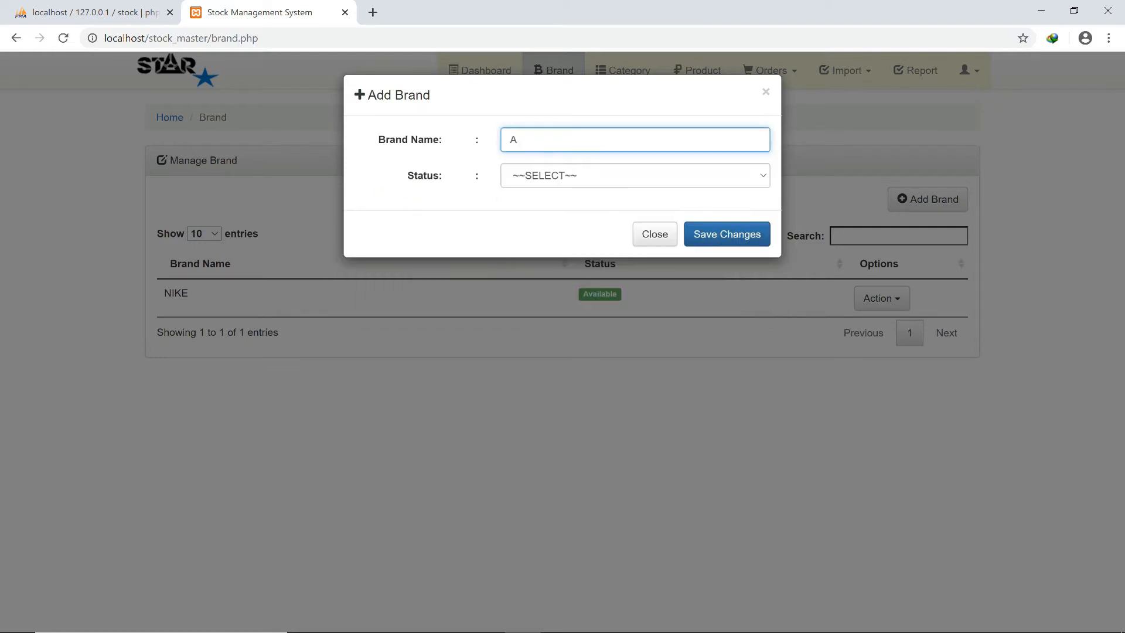
{"action": "type", "text": "DIDAS"}
{"action": "left_click", "coordinate": [635, 176]}
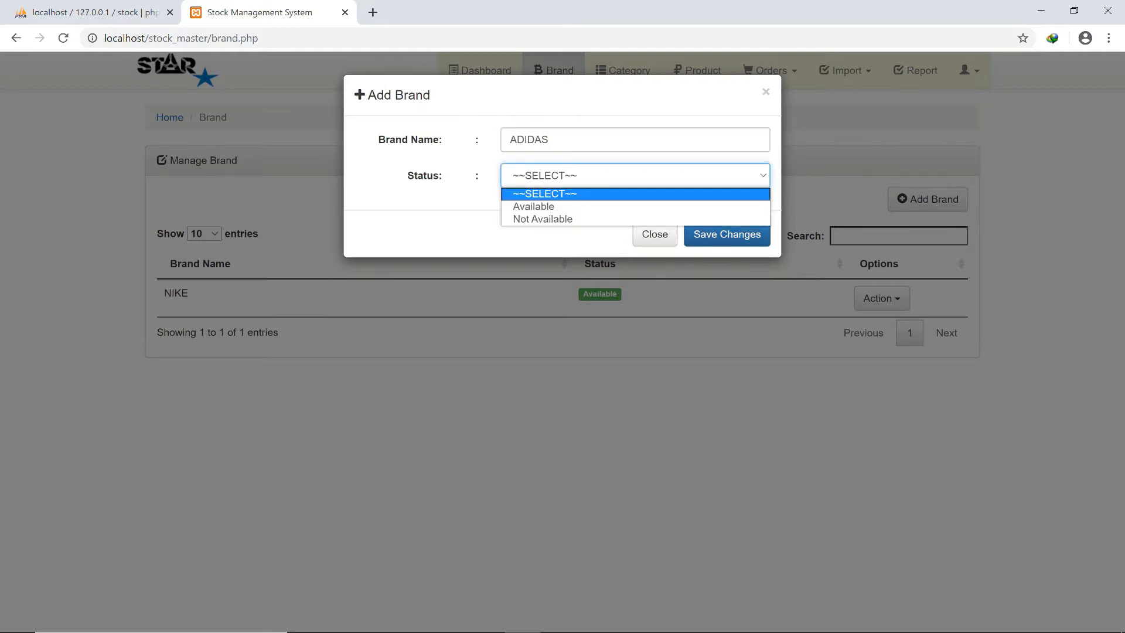
{"action": "left_click", "coordinate": [635, 207]}
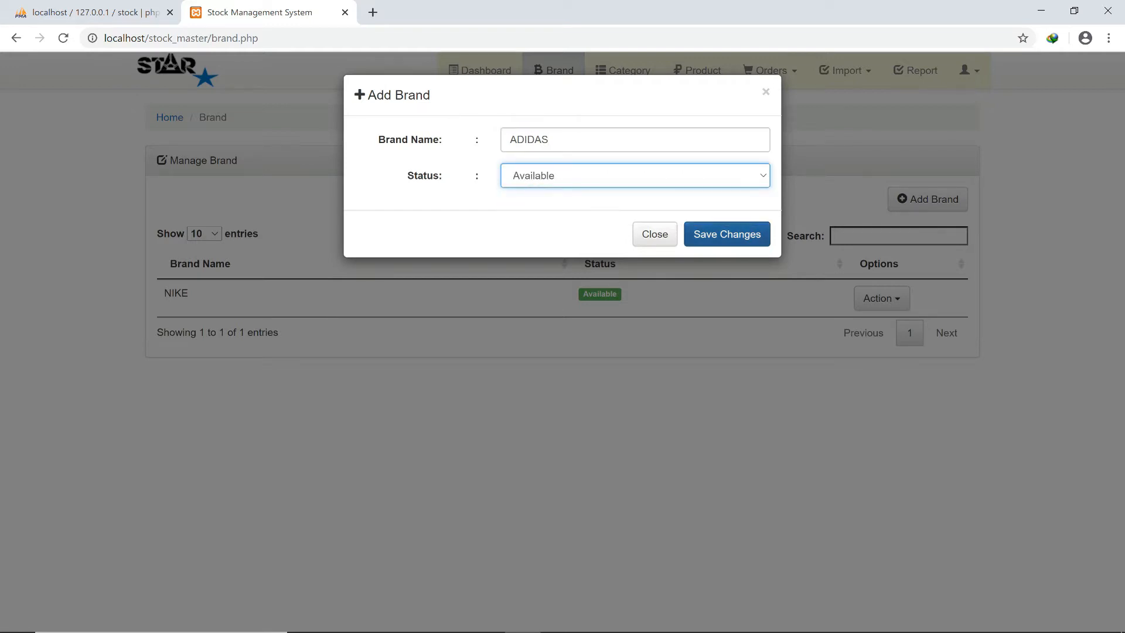
{"action": "left_click", "coordinate": [727, 235]}
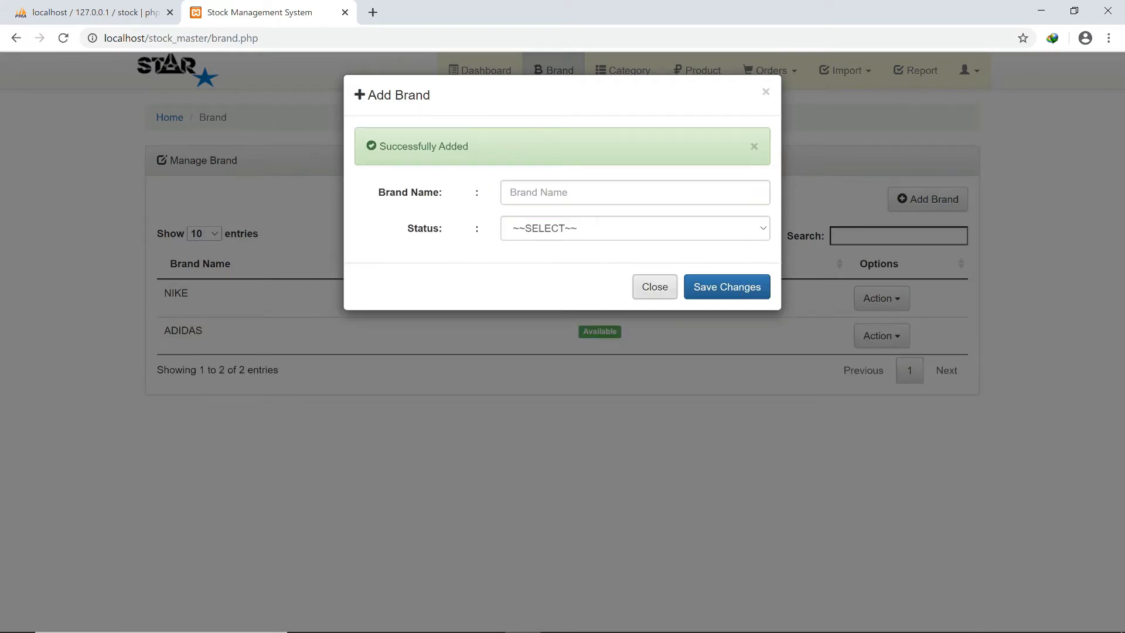
{"action": "left_click", "coordinate": [654, 286]}
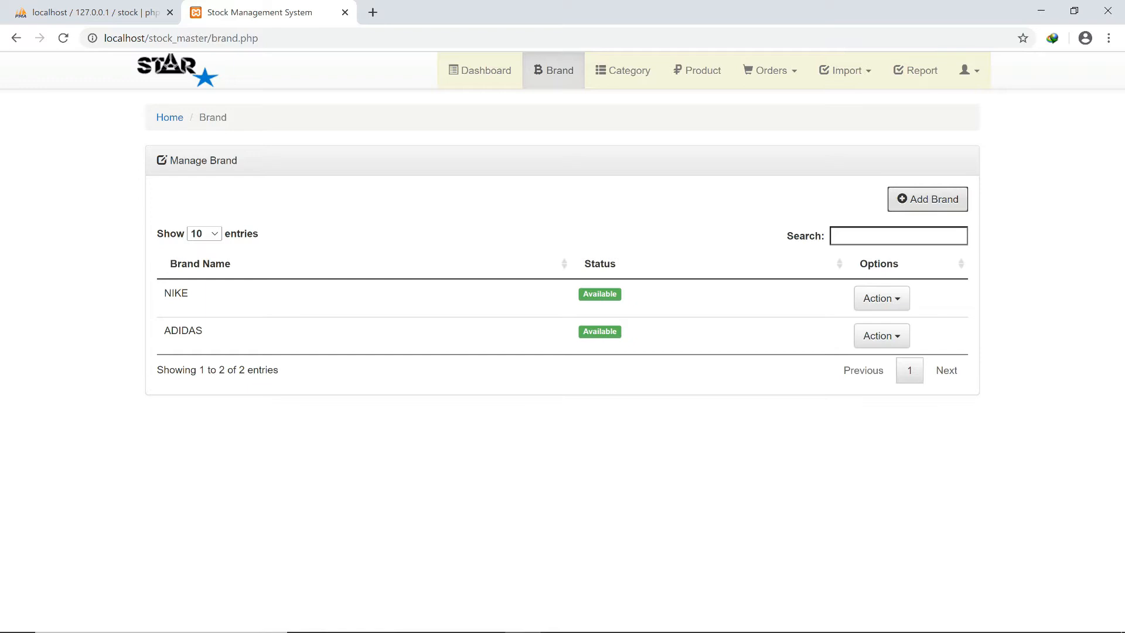
Filter the brand list by searching 'NI'.
{"action": "left_click", "coordinate": [898, 236]}
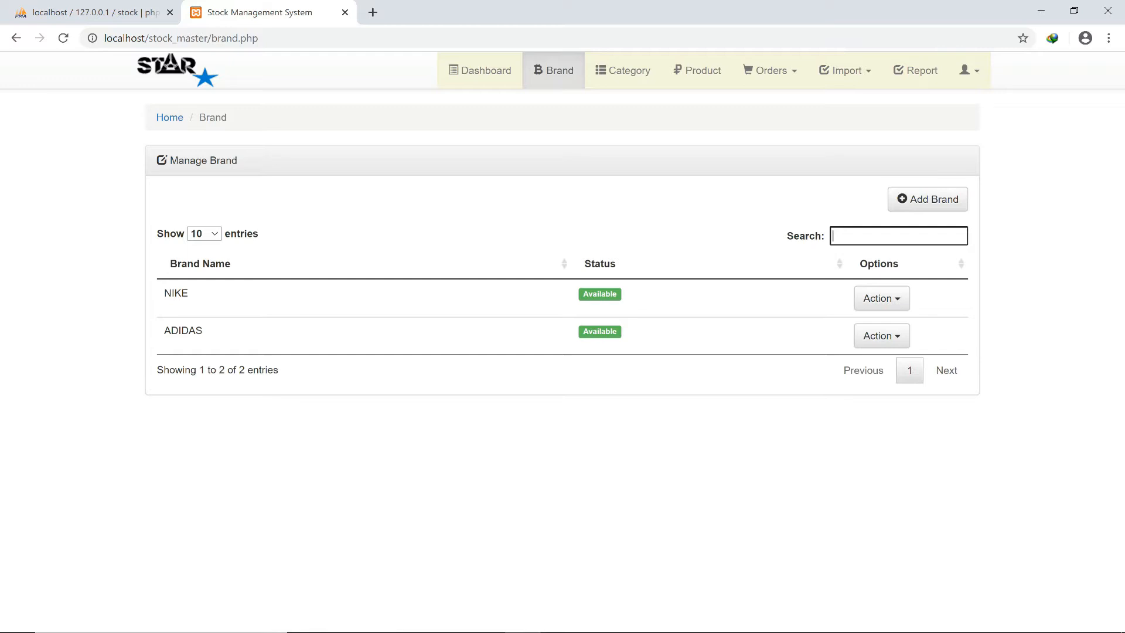
{"action": "type", "text": "NI"}
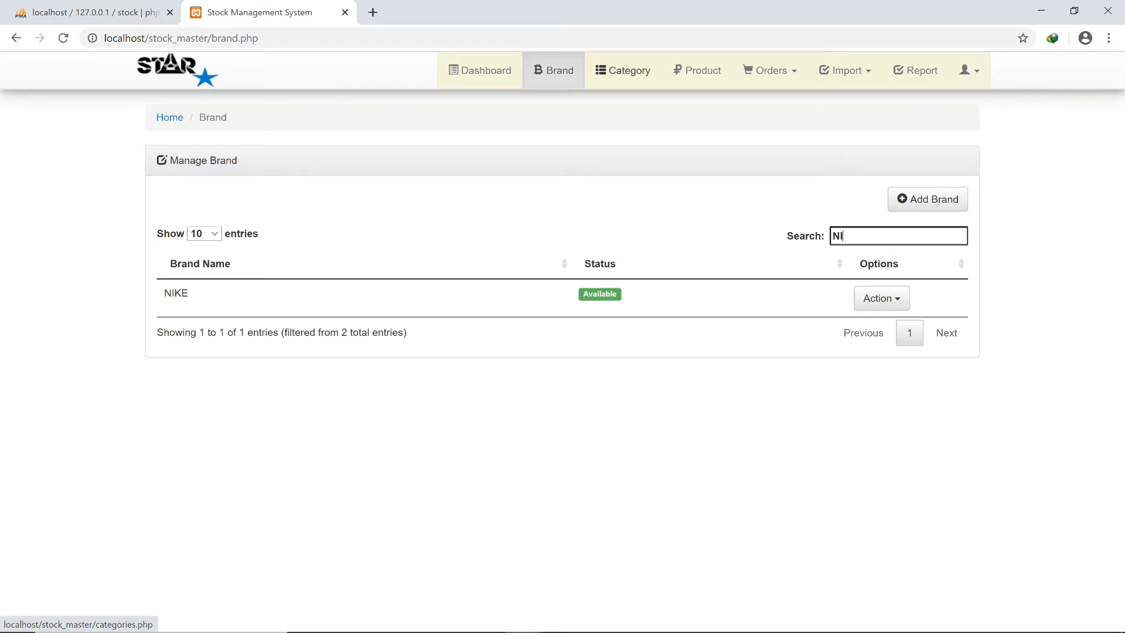
{"action": "left_click", "coordinate": [623, 71]}
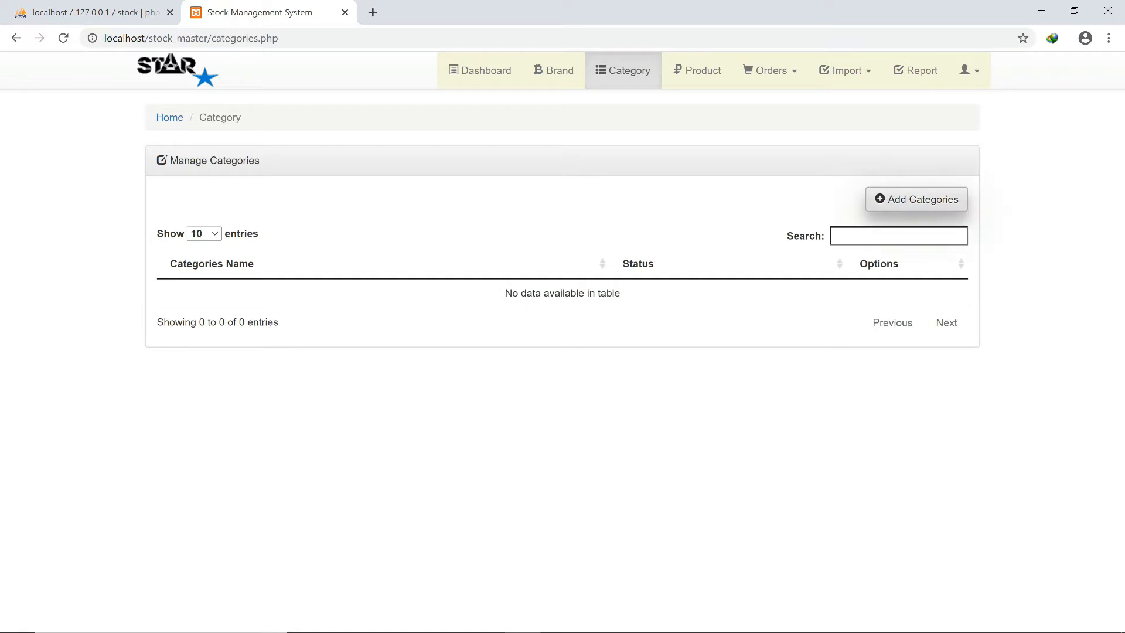
Add FASHION as an Available category.
{"action": "left_click", "coordinate": [916, 200]}
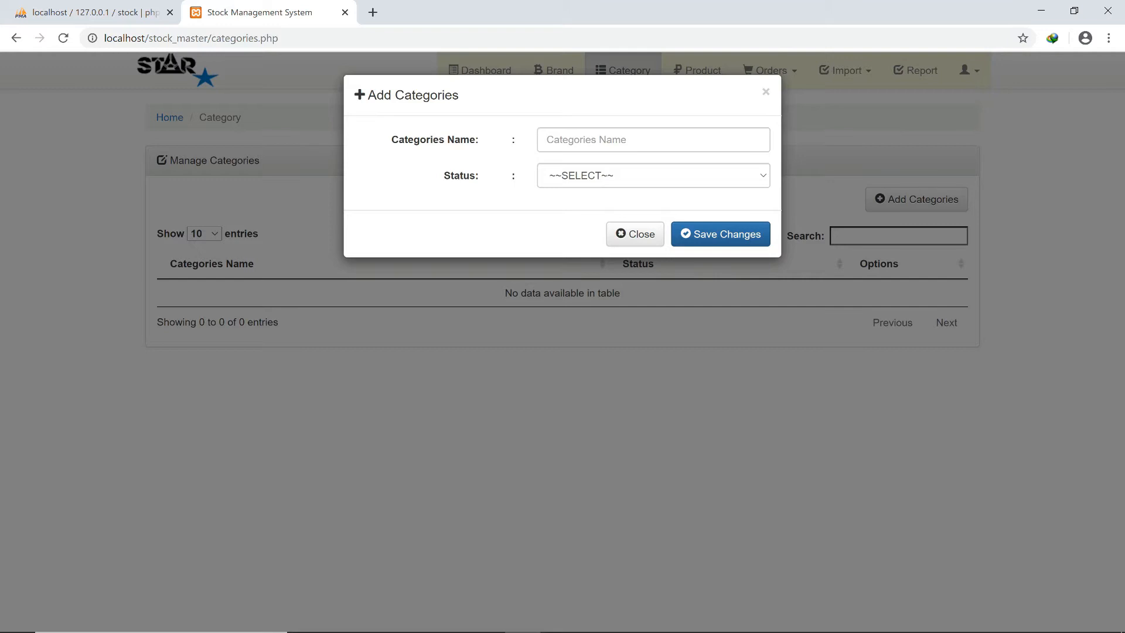
{"action": "left_click", "coordinate": [653, 140]}
{"action": "type", "text": "F"}
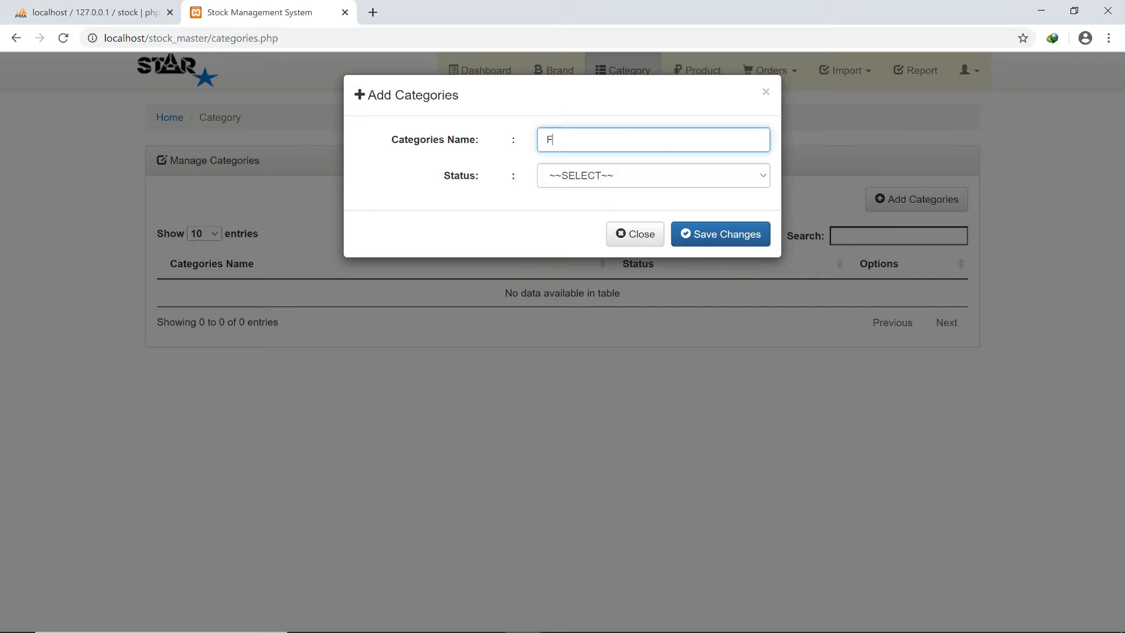
{"action": "type", "text": "ASHION"}
{"action": "left_click", "coordinate": [654, 176]}
{"action": "left_click", "coordinate": [653, 206]}
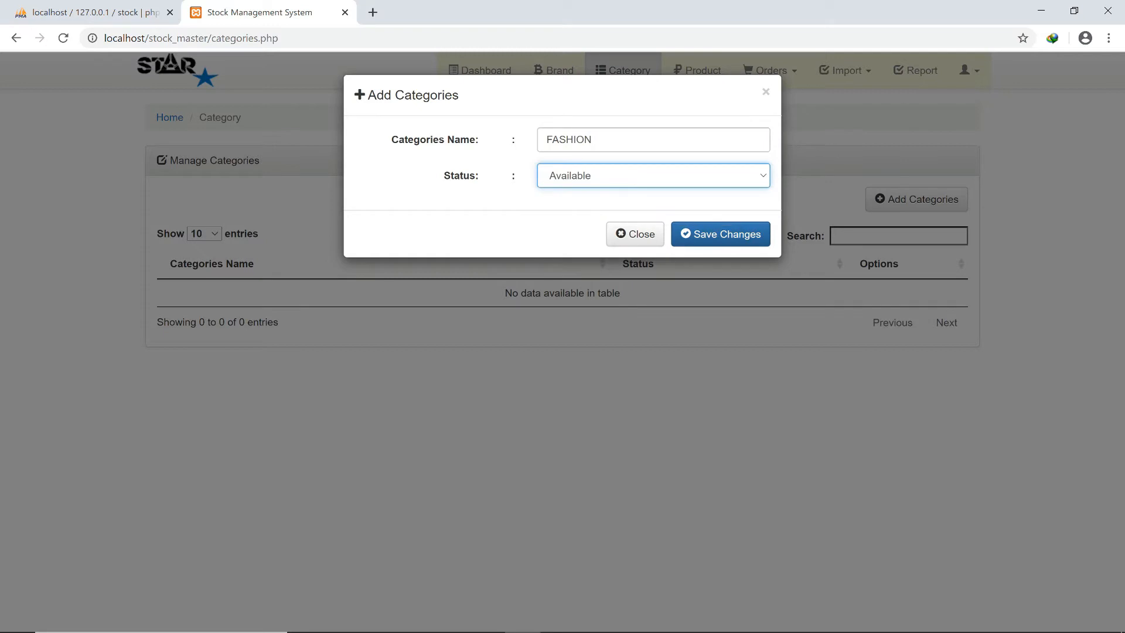
{"action": "left_click", "coordinate": [720, 234]}
Add SPORTS as an Available category and close the add form.
{"action": "left_click", "coordinate": [654, 192]}
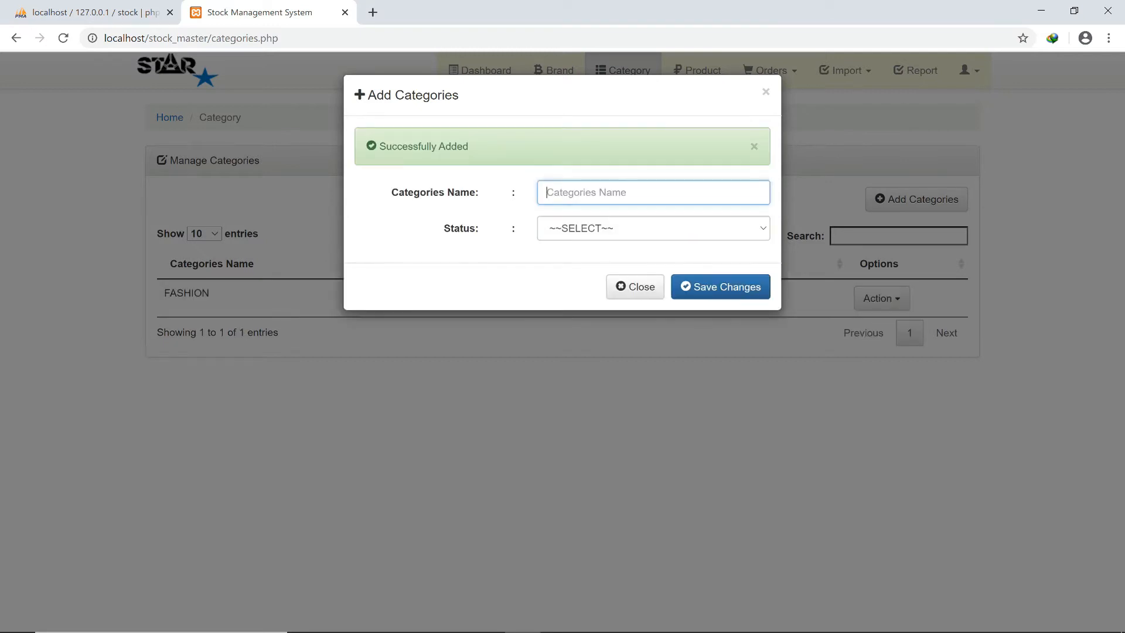
{"action": "type", "text": "S"}
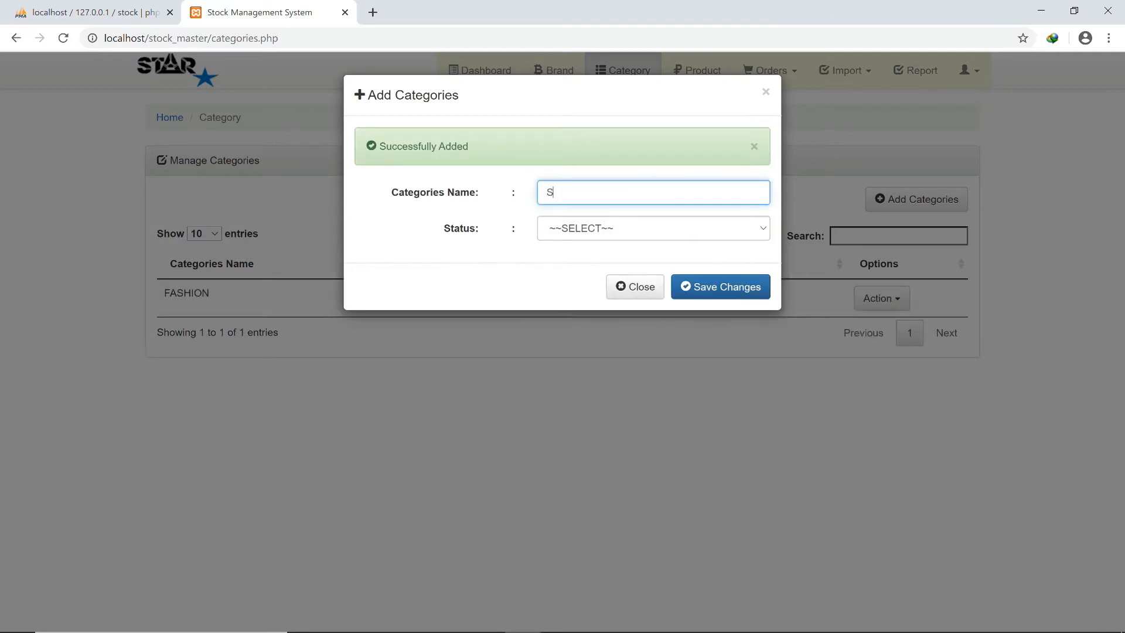
{"action": "type", "text": "POERTS"}
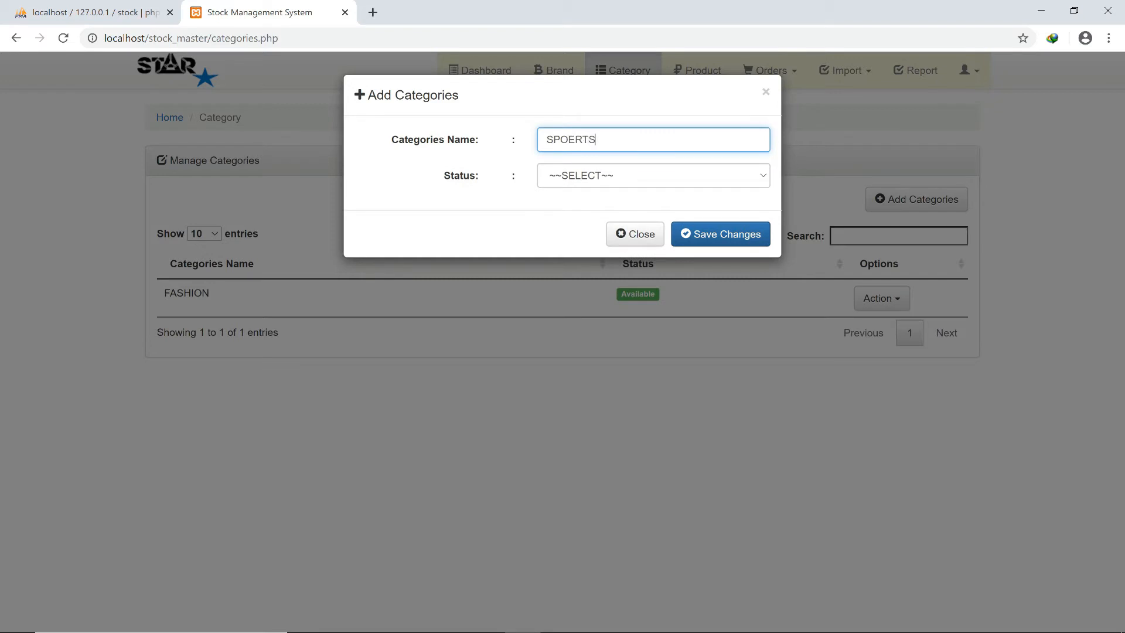
{"action": "key", "text": "BackSpace"}
{"action": "key", "text": "BackSpace"}
{"action": "key", "text": "BackSpace"}
{"action": "key", "text": "BackSpace"}
{"action": "type", "text": "RTS"}
{"action": "left_click", "coordinate": [654, 176]}
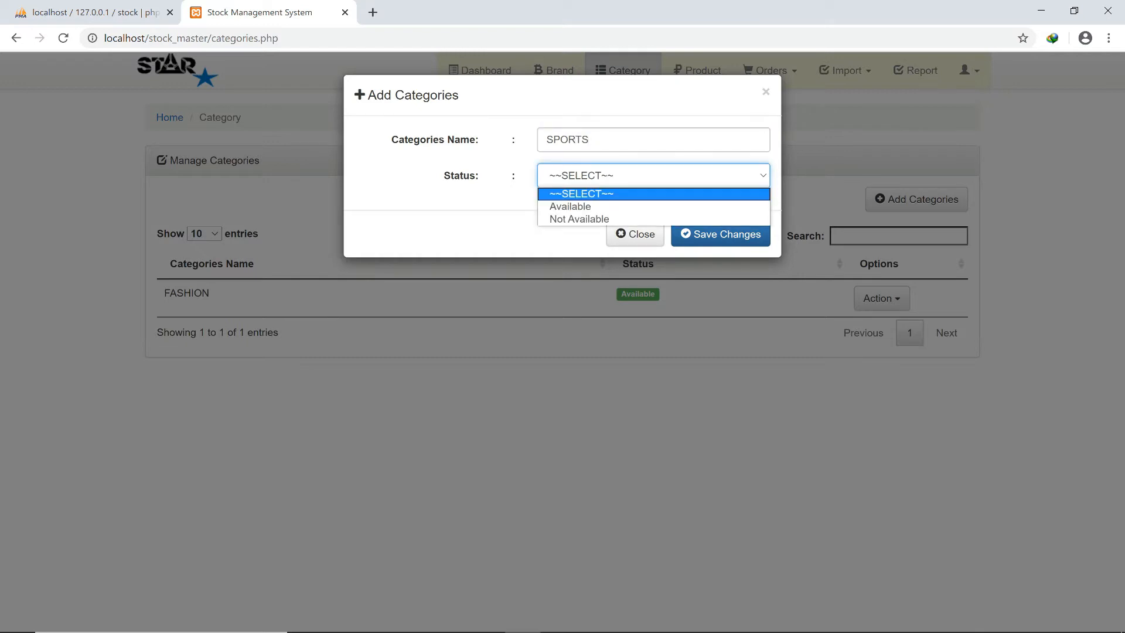
{"action": "key", "text": "Escape"}
{"action": "left_click", "coordinate": [653, 175]}
{"action": "left_click", "coordinate": [572, 206]}
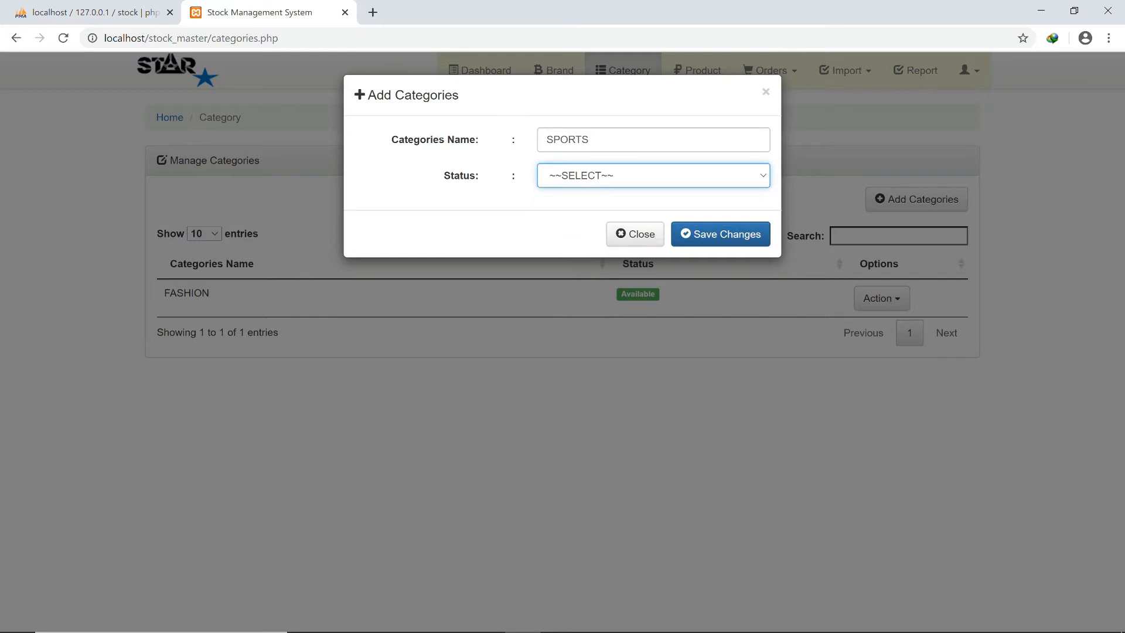
{"action": "left_click", "coordinate": [720, 234]}
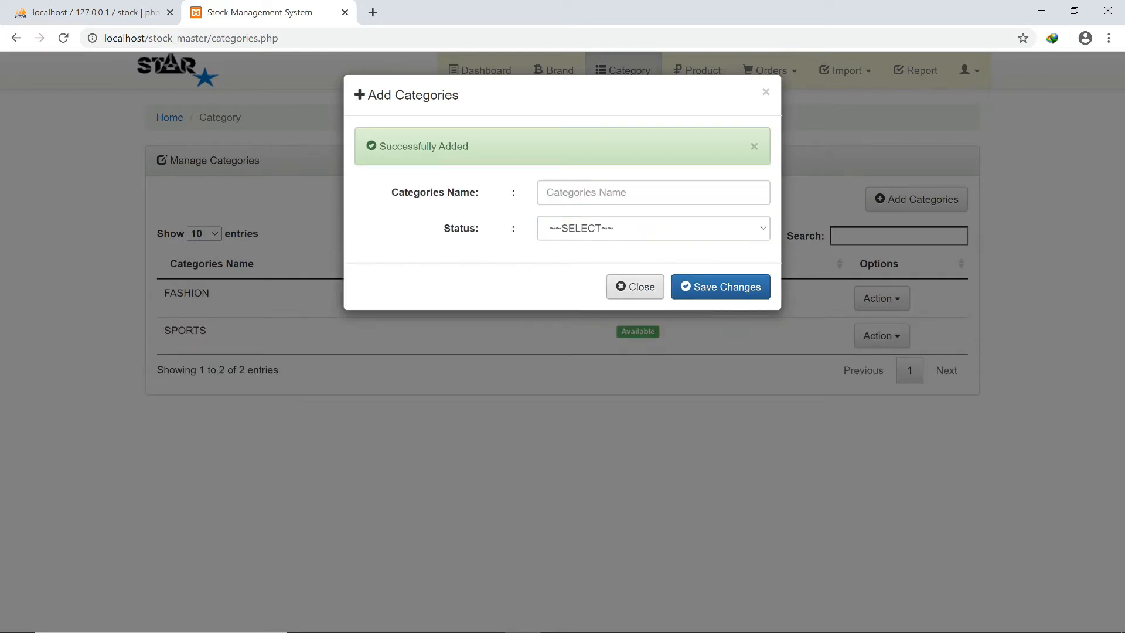
{"action": "left_click", "coordinate": [635, 287]}
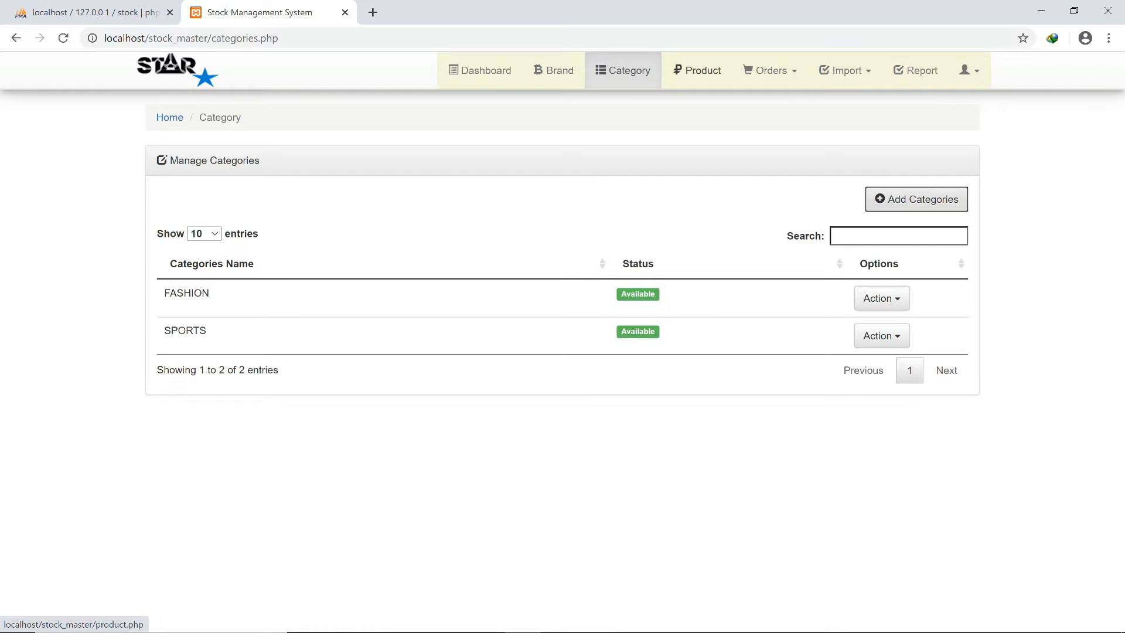
Open a new product form and attach 4c5966d68e2a.jpg from Desktop\stock sys as its image.
{"action": "left_click", "coordinate": [697, 70]}
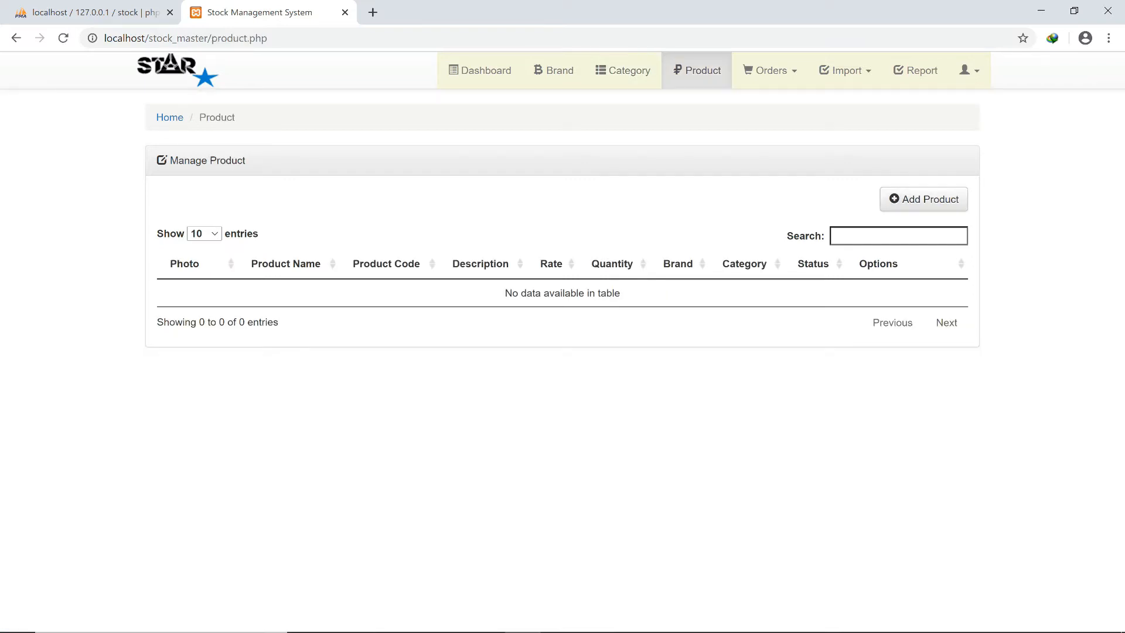
{"action": "left_click", "coordinate": [923, 199]}
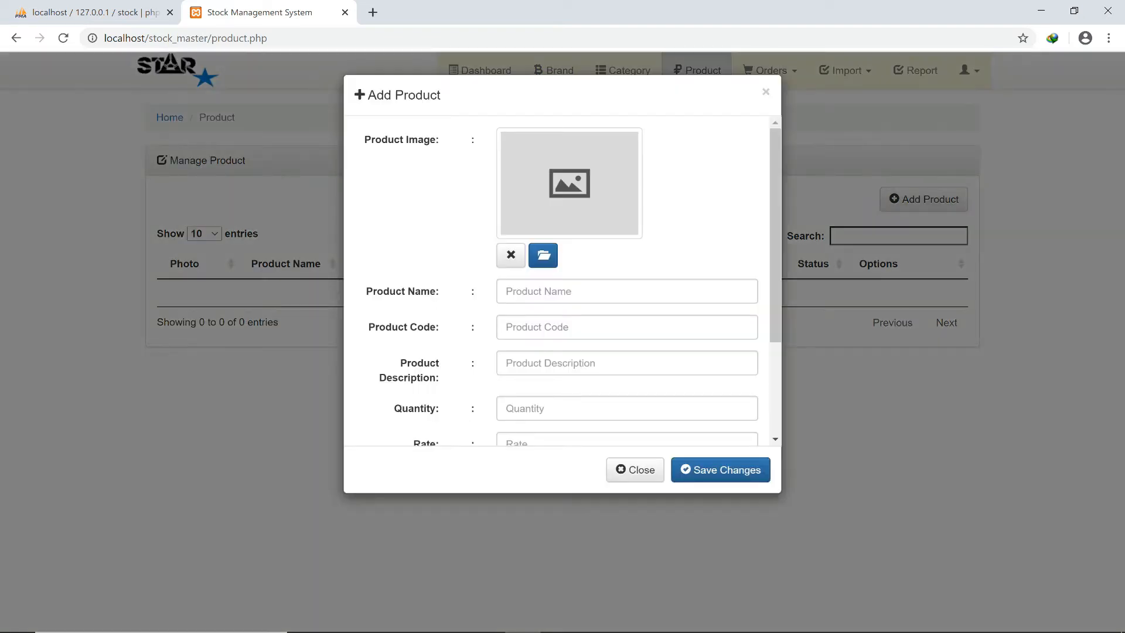
{"action": "scroll", "coordinate": [563, 282], "scroll_direction": "down", "scroll_amount": 3}
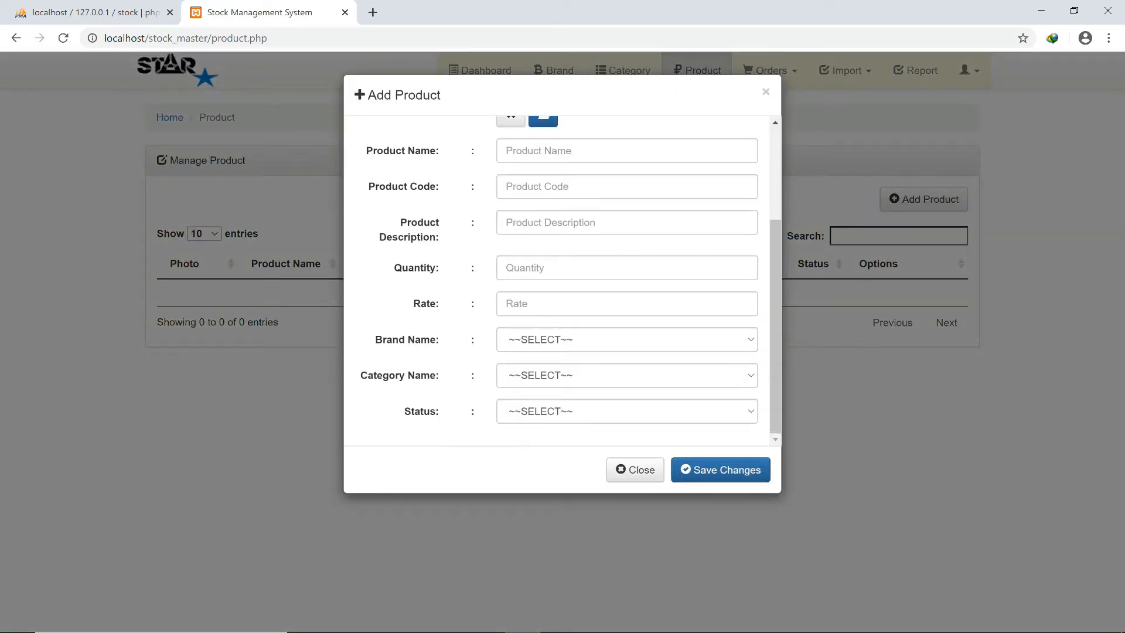
{"action": "scroll", "coordinate": [562, 281], "scroll_direction": "up", "scroll_amount": 3}
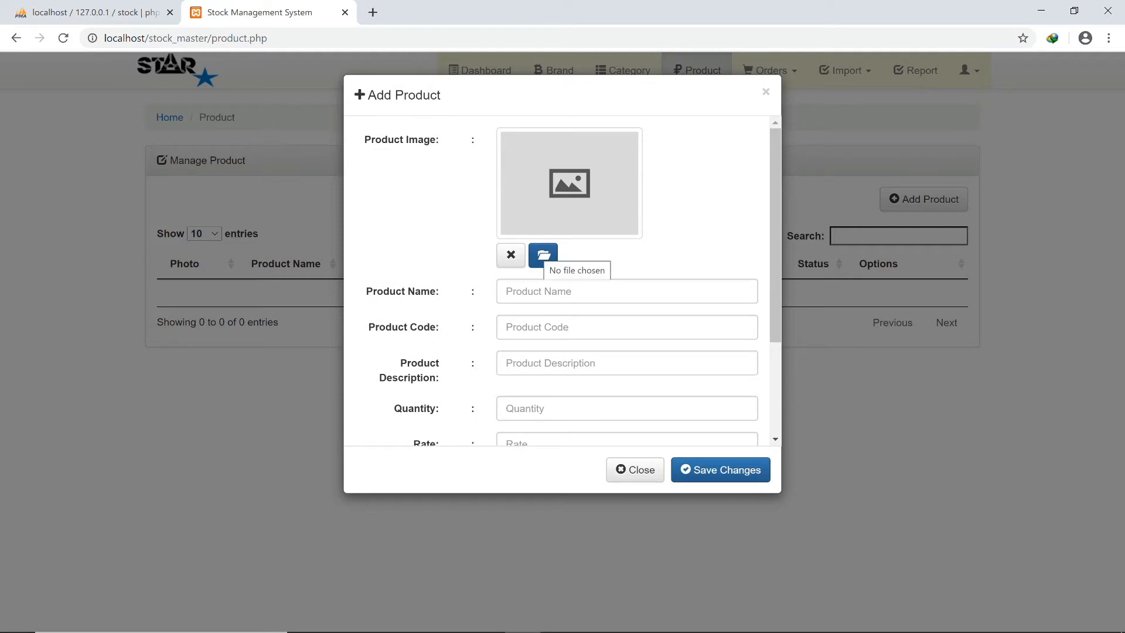
{"action": "left_click", "coordinate": [543, 254]}
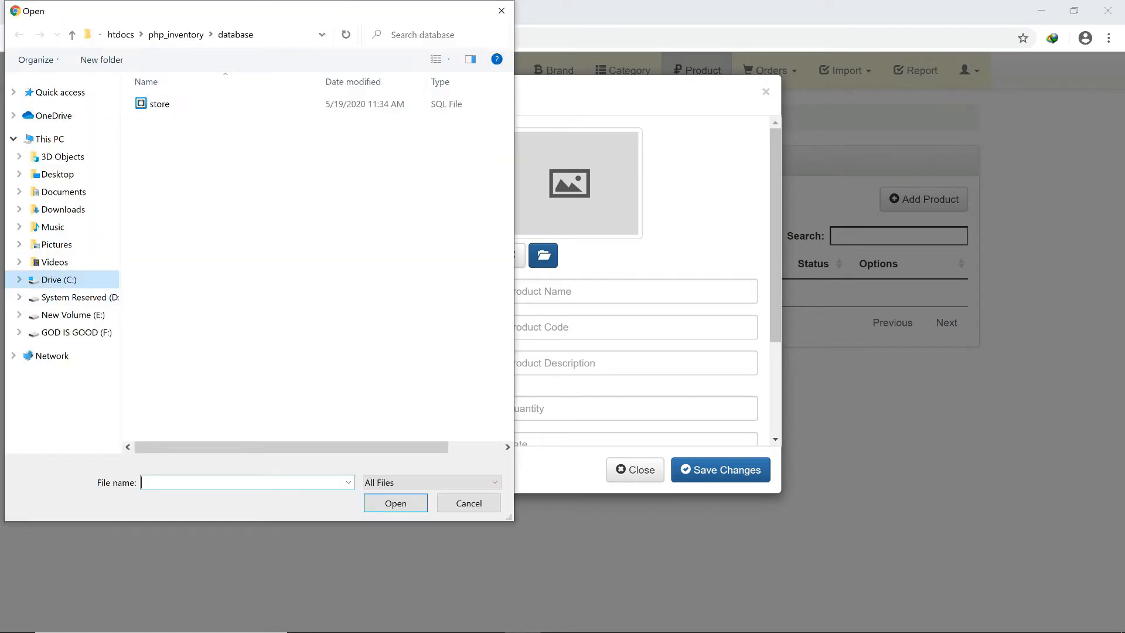
{"action": "left_click", "coordinate": [50, 139]}
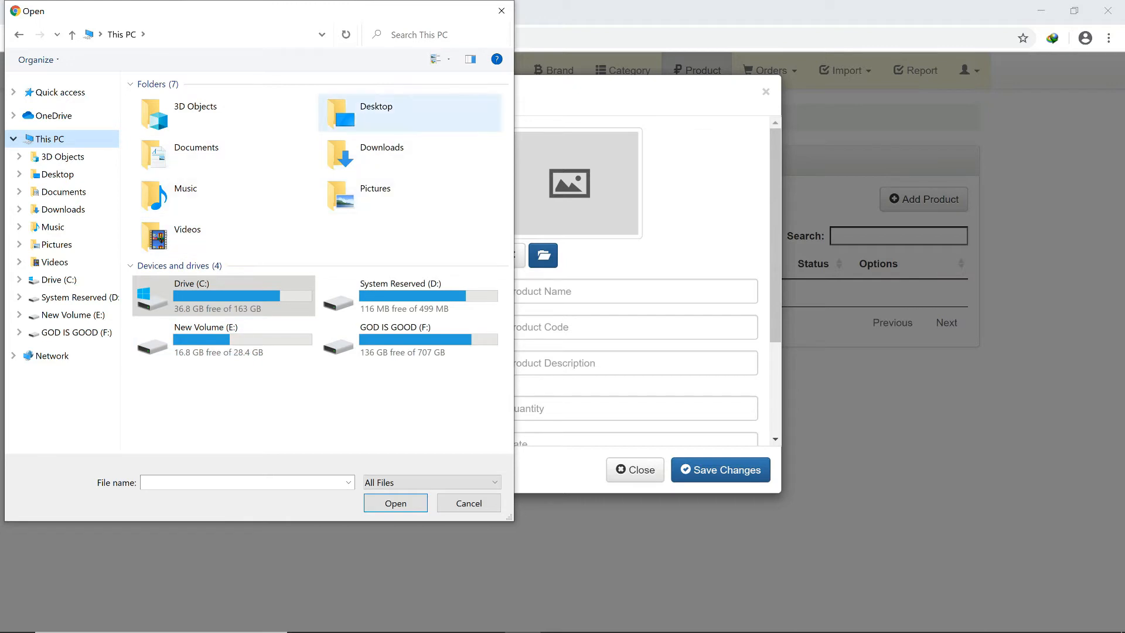
{"action": "double_click", "coordinate": [410, 112]}
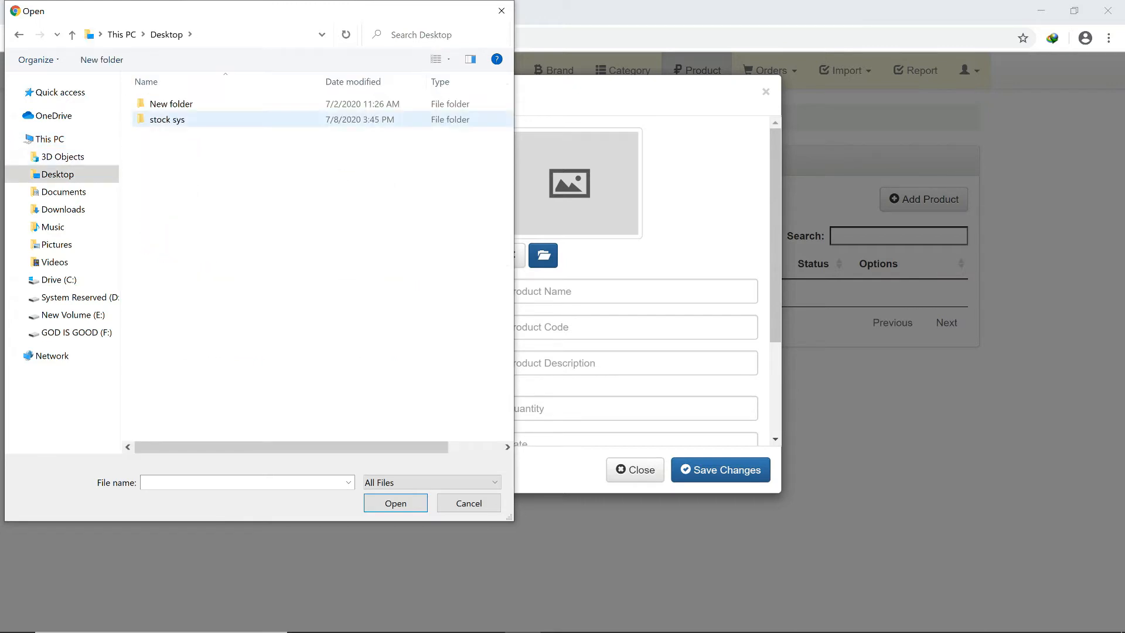
{"action": "double_click", "coordinate": [170, 120]}
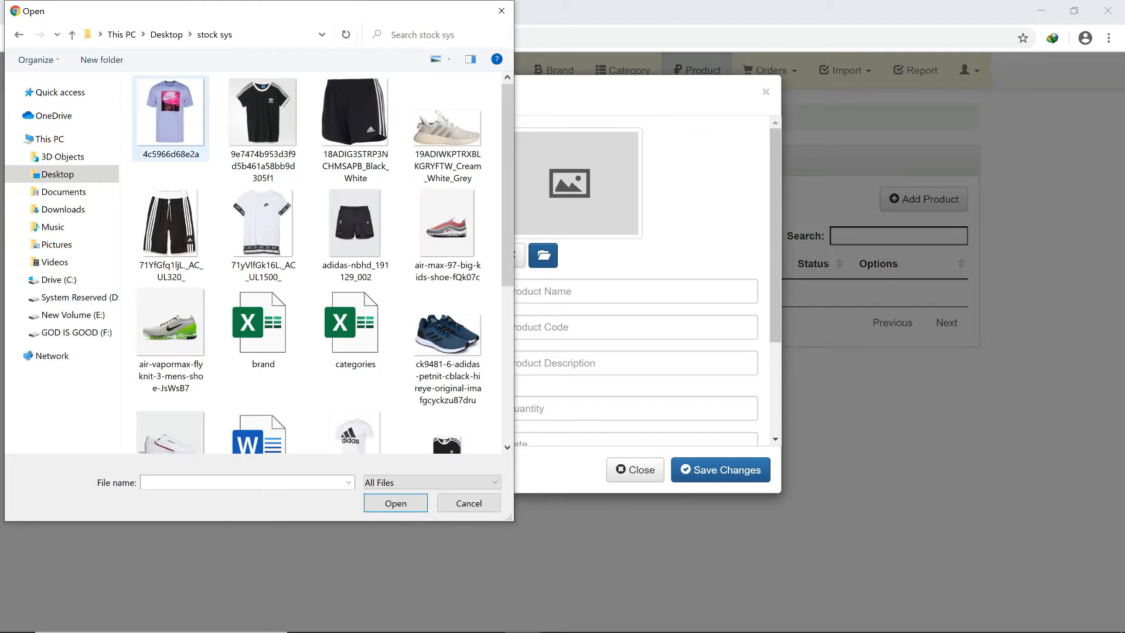
{"action": "left_click", "coordinate": [170, 117]}
{"action": "key", "text": "Return"}
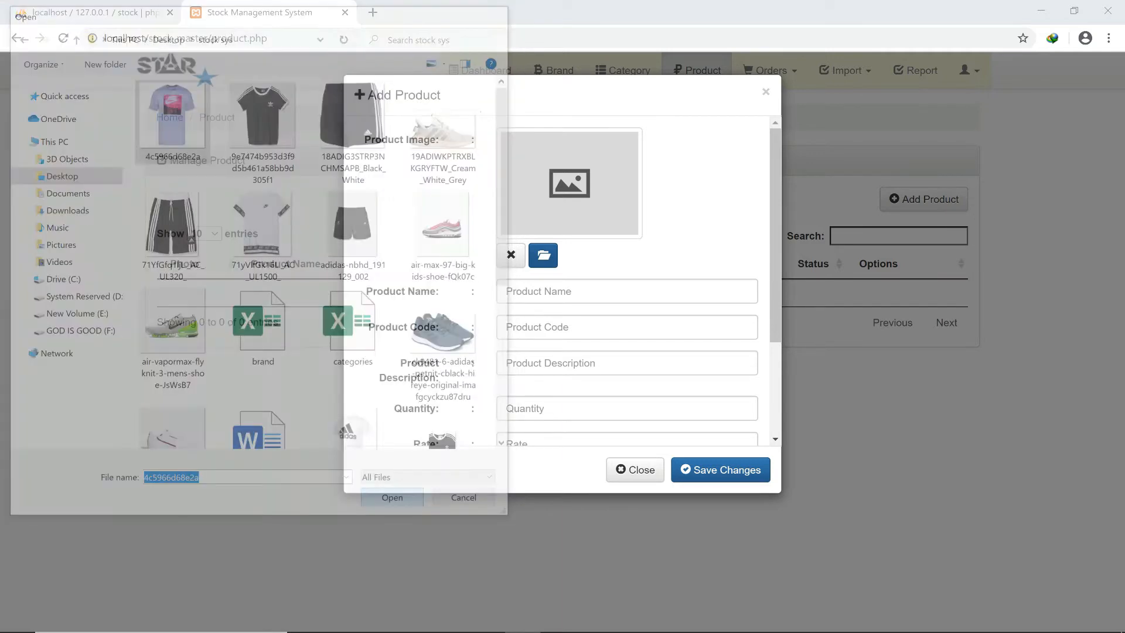
{"action": "left_click", "coordinate": [537, 382]}
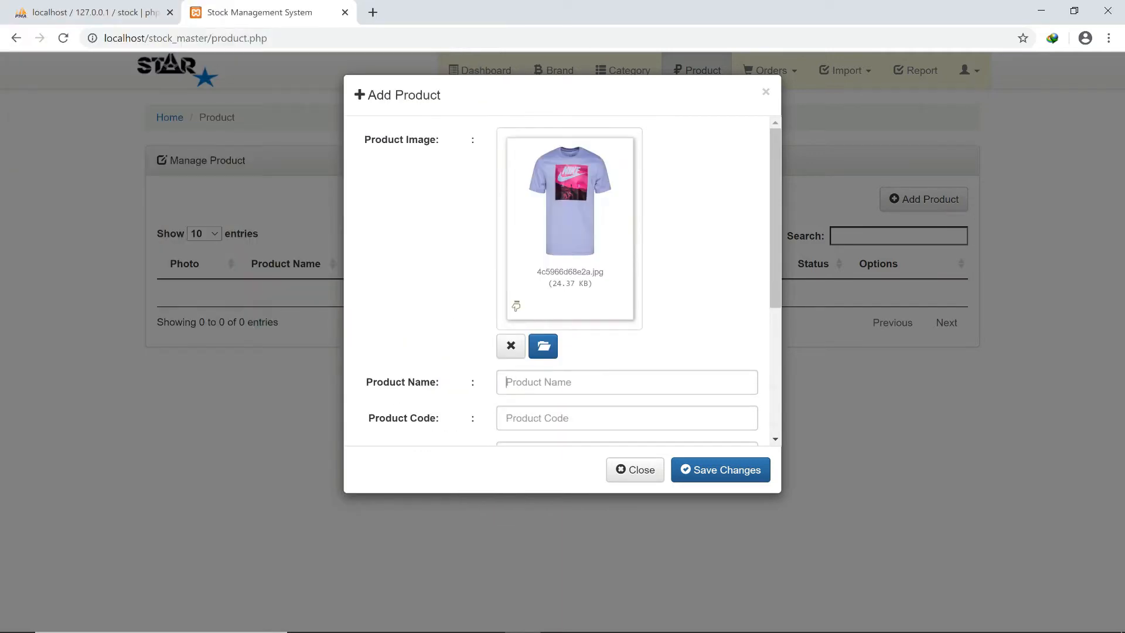
Enter name T-SHIRT, code 01, description 'round neck white t-shirt', quantity 50, rate 150.
{"action": "type", "text": "T"}
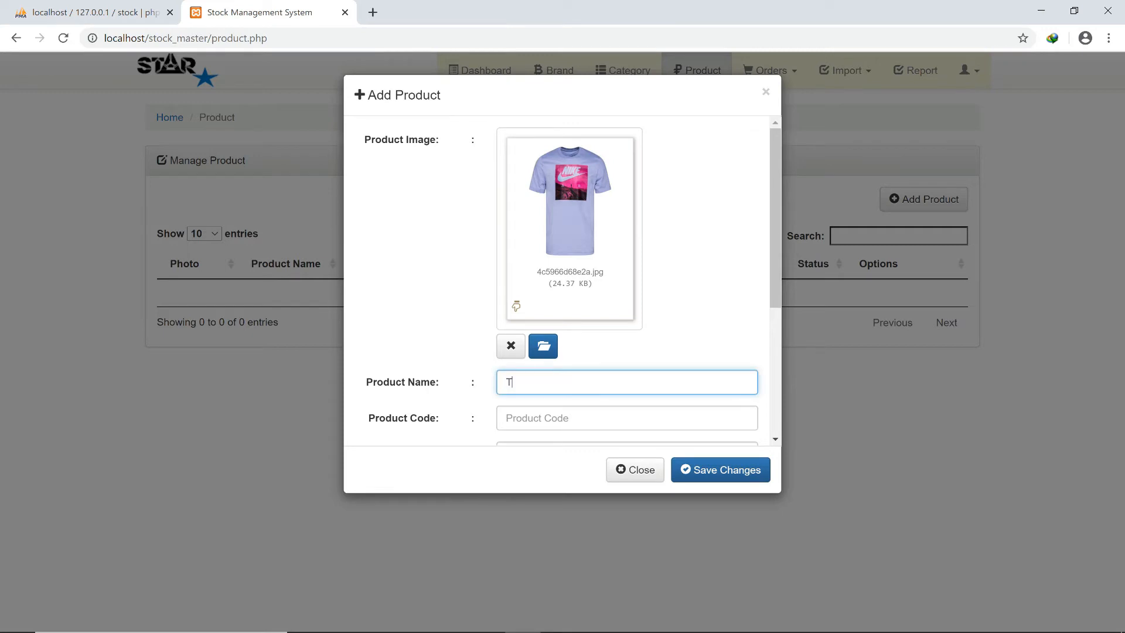
{"action": "type", "text": "-SHIRT"}
{"action": "key", "text": "Tab"}
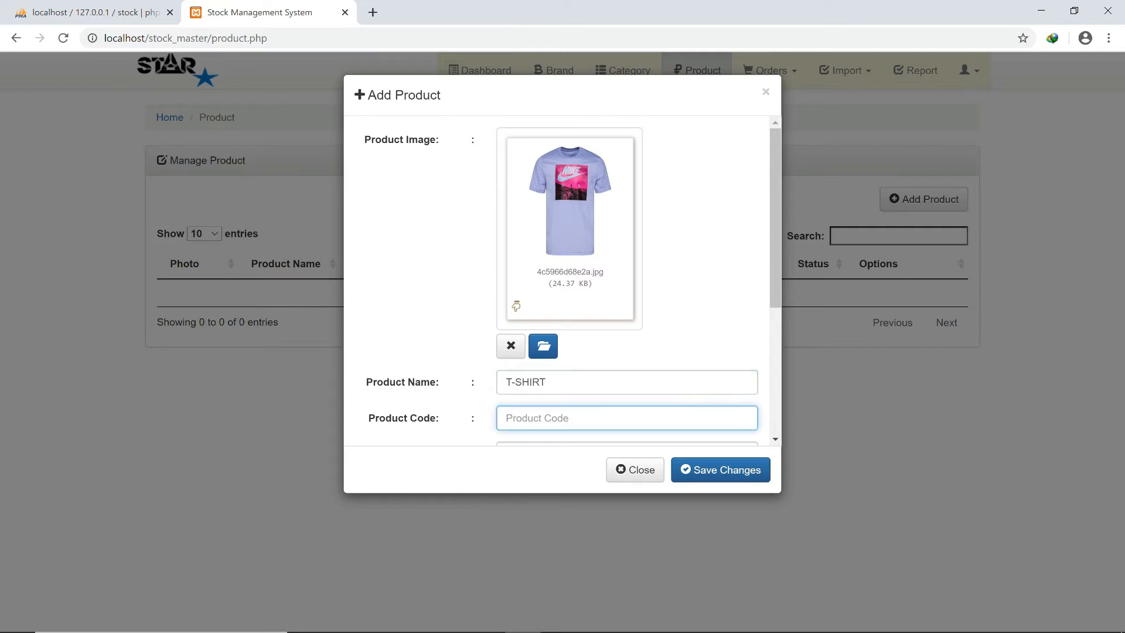
{"action": "type", "text": "01"}
{"action": "scroll", "coordinate": [563, 281], "scroll_direction": "down", "scroll_amount": 4}
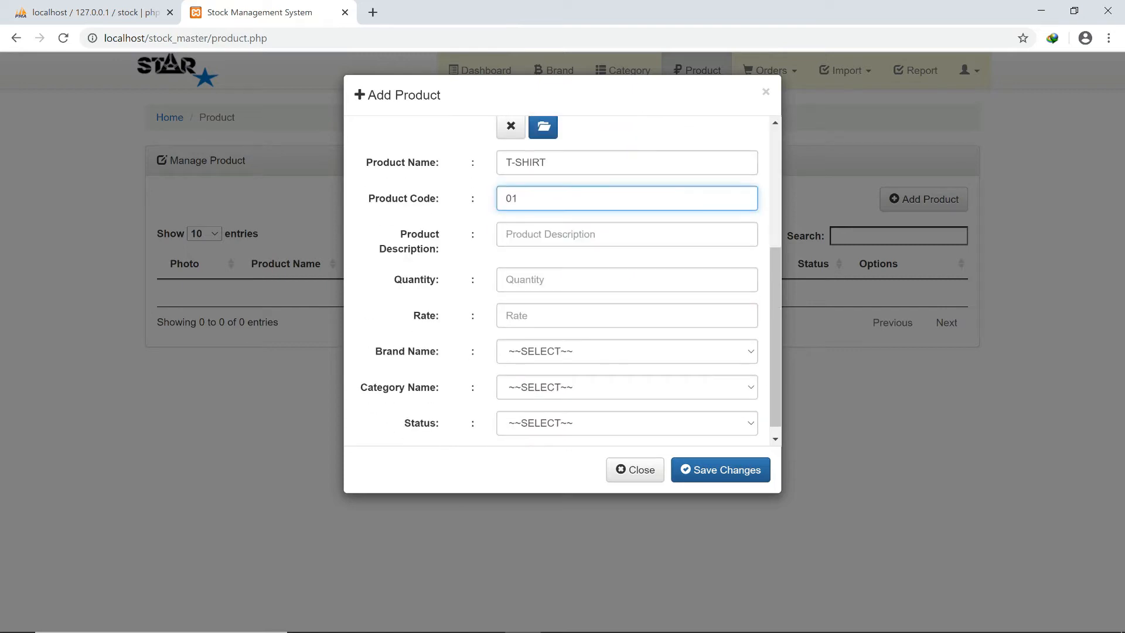
{"action": "left_click", "coordinate": [563, 234]}
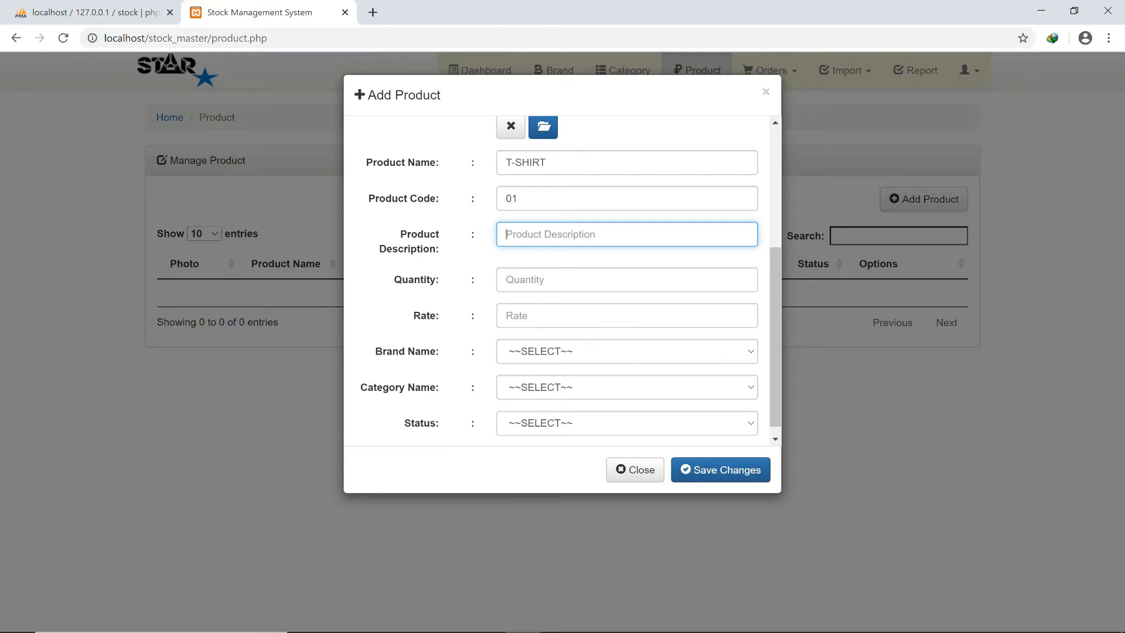
{"action": "type", "text": "round neck white t-shirt"}
{"action": "key", "text": "Tab"}
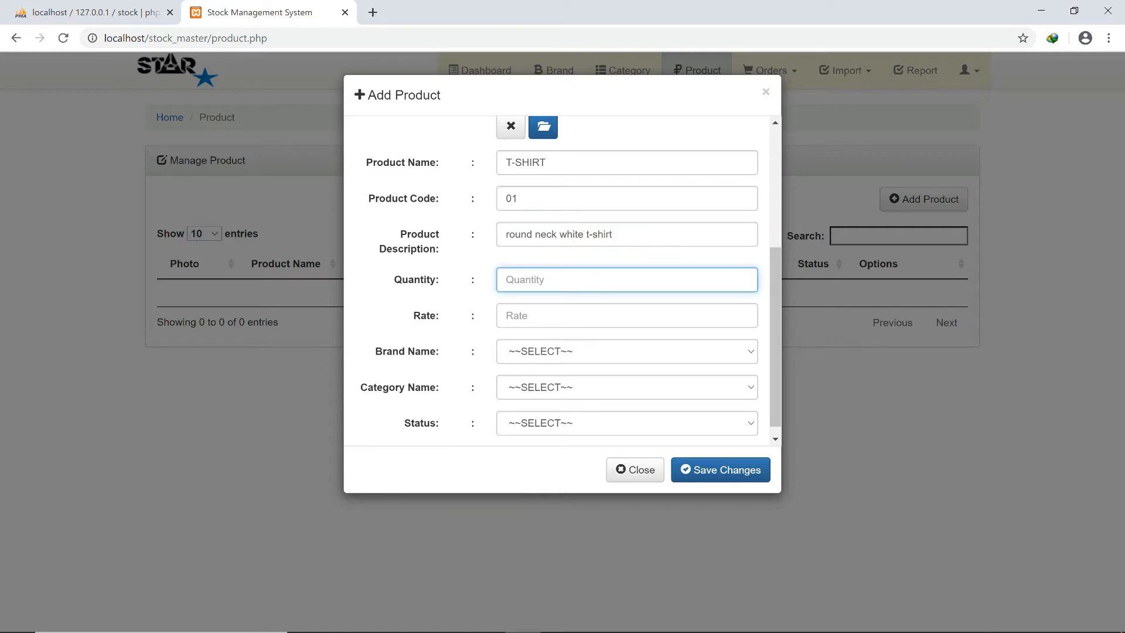
{"action": "type", "text": "50"}
{"action": "key", "text": "Tab"}
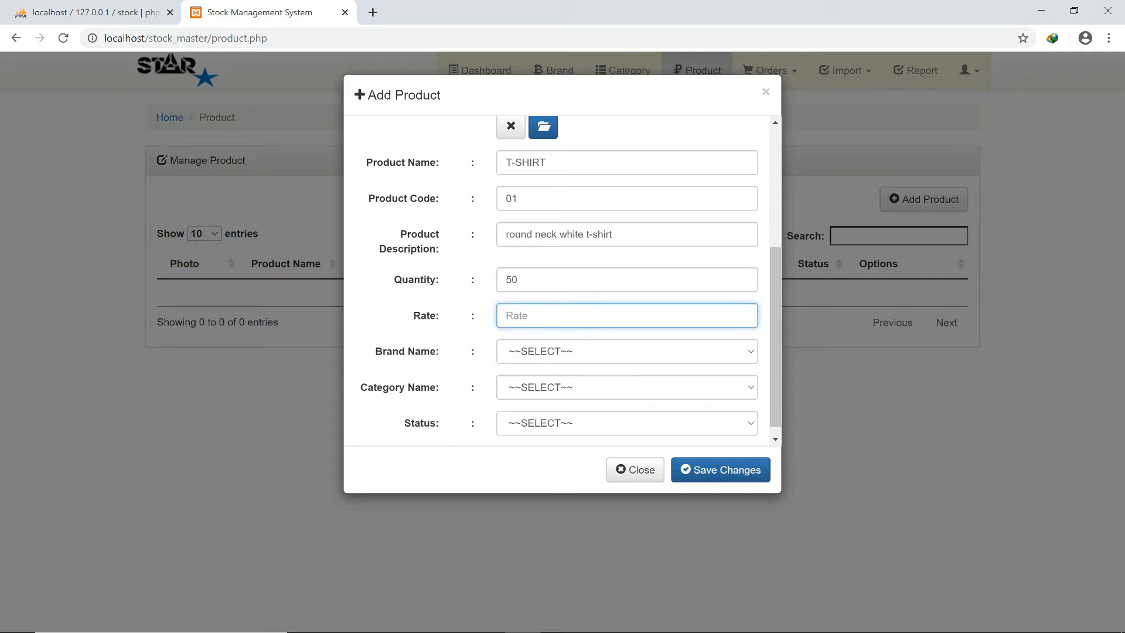
{"action": "type", "text": "150"}
Set brand NIKE, category FASHION, status Available, then save the product and close the form.
{"action": "left_click", "coordinate": [627, 352]}
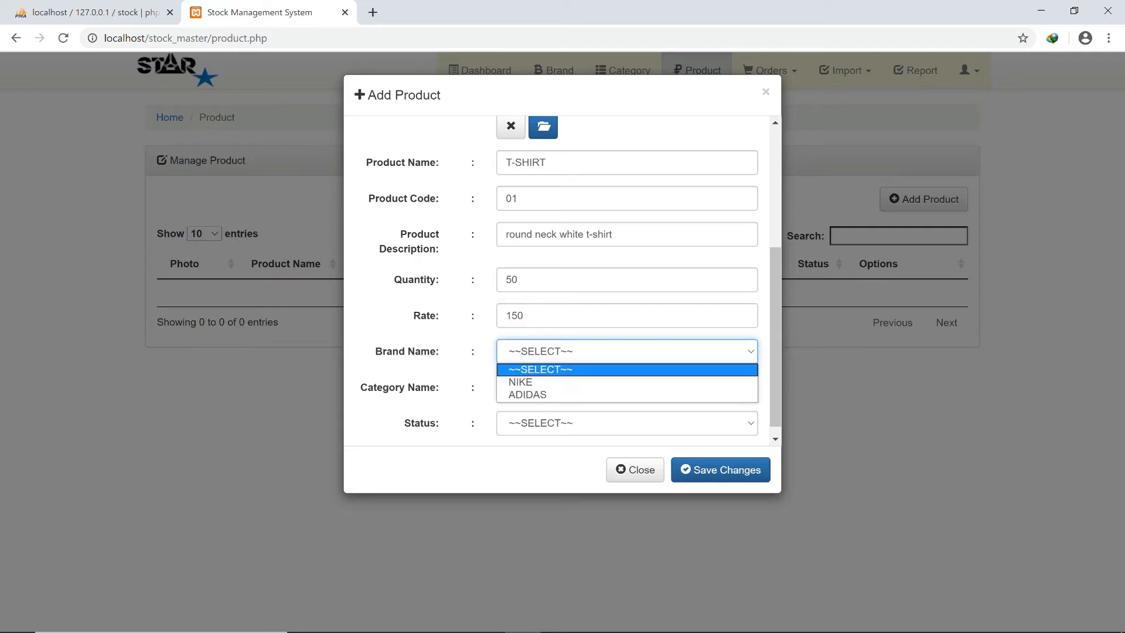
{"action": "left_click", "coordinate": [520, 382]}
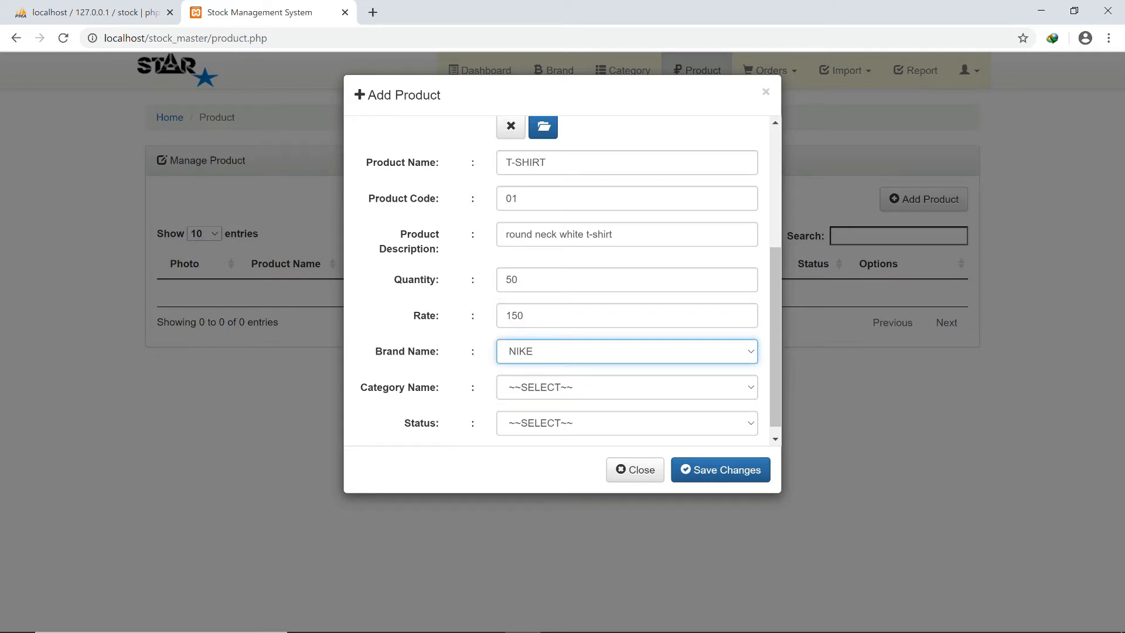
{"action": "left_click", "coordinate": [626, 388]}
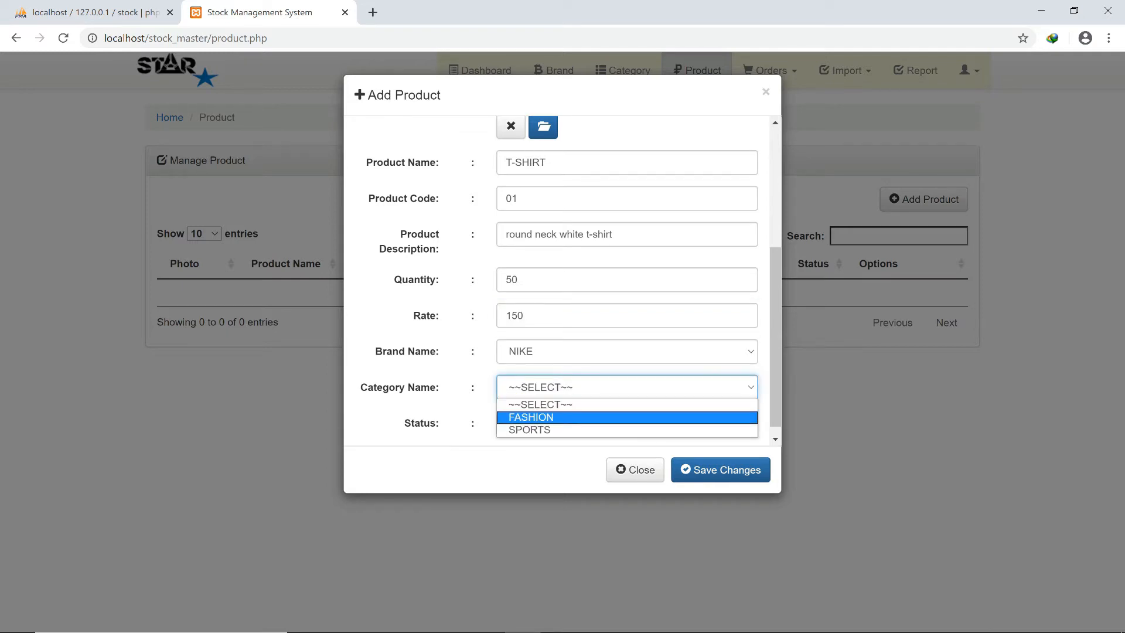
{"action": "left_click", "coordinate": [531, 416]}
{"action": "left_click", "coordinate": [627, 423]}
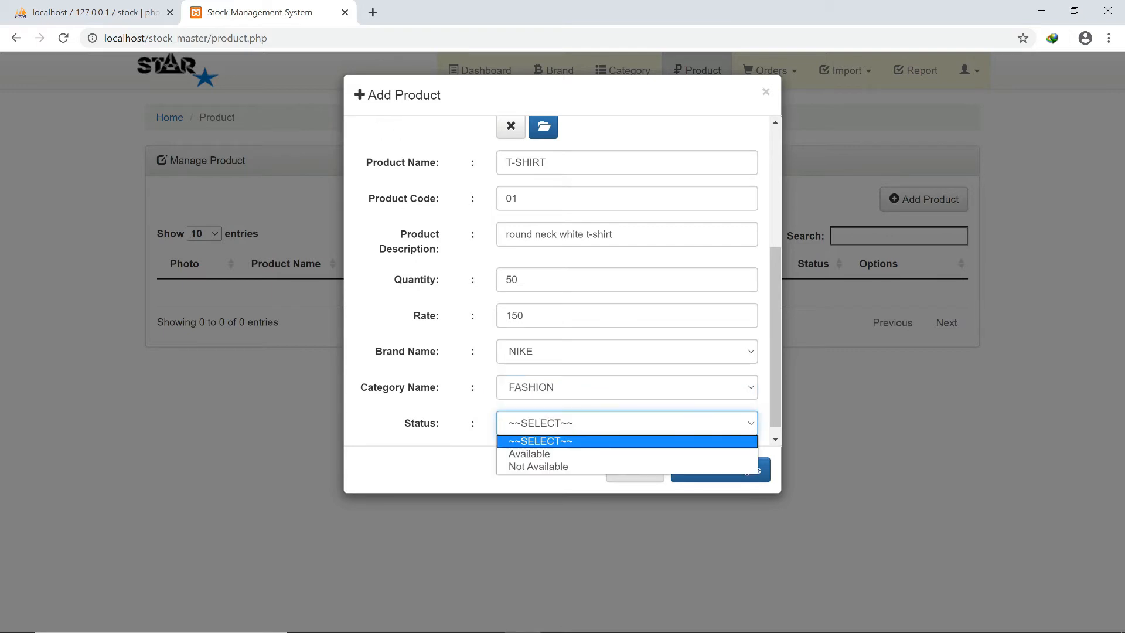
{"action": "left_click", "coordinate": [529, 454]}
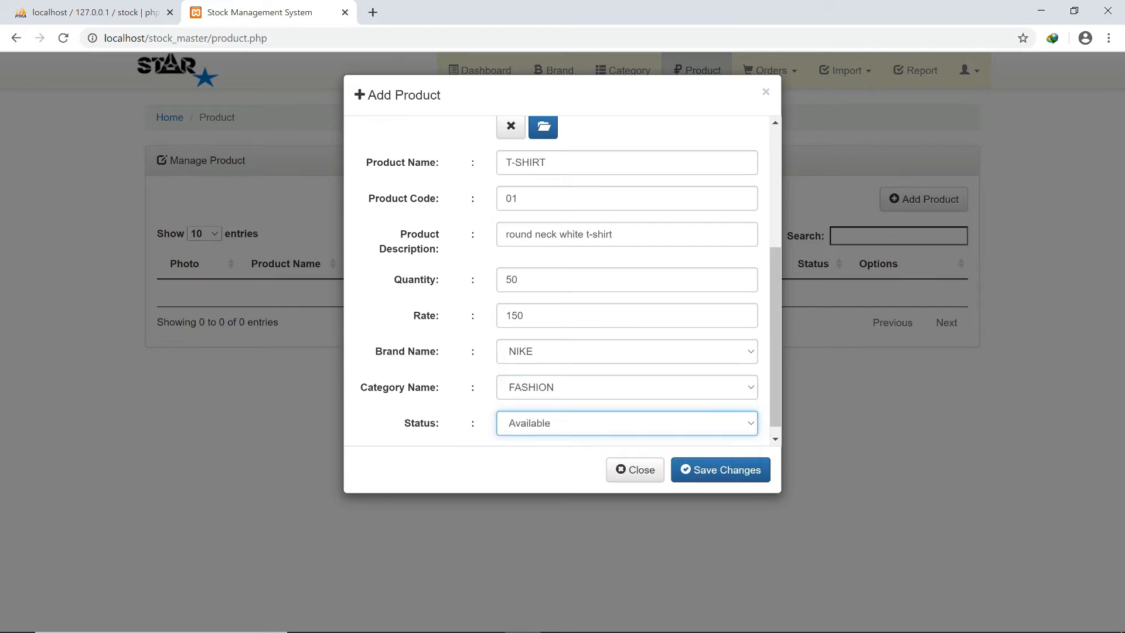
{"action": "left_click", "coordinate": [720, 469]}
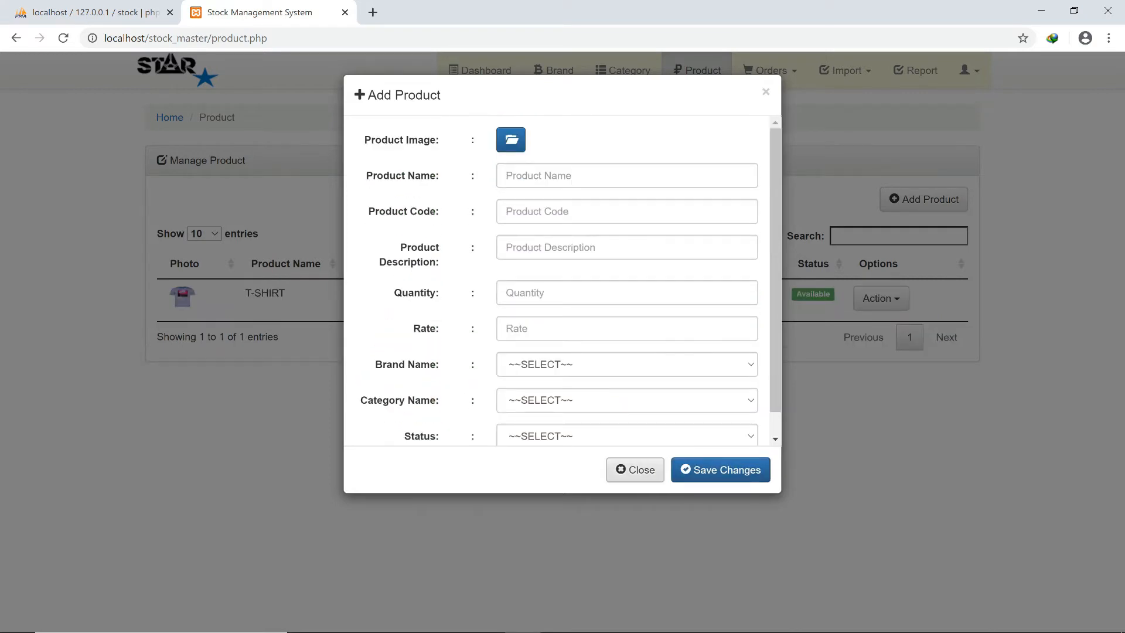
{"action": "left_click", "coordinate": [635, 469]}
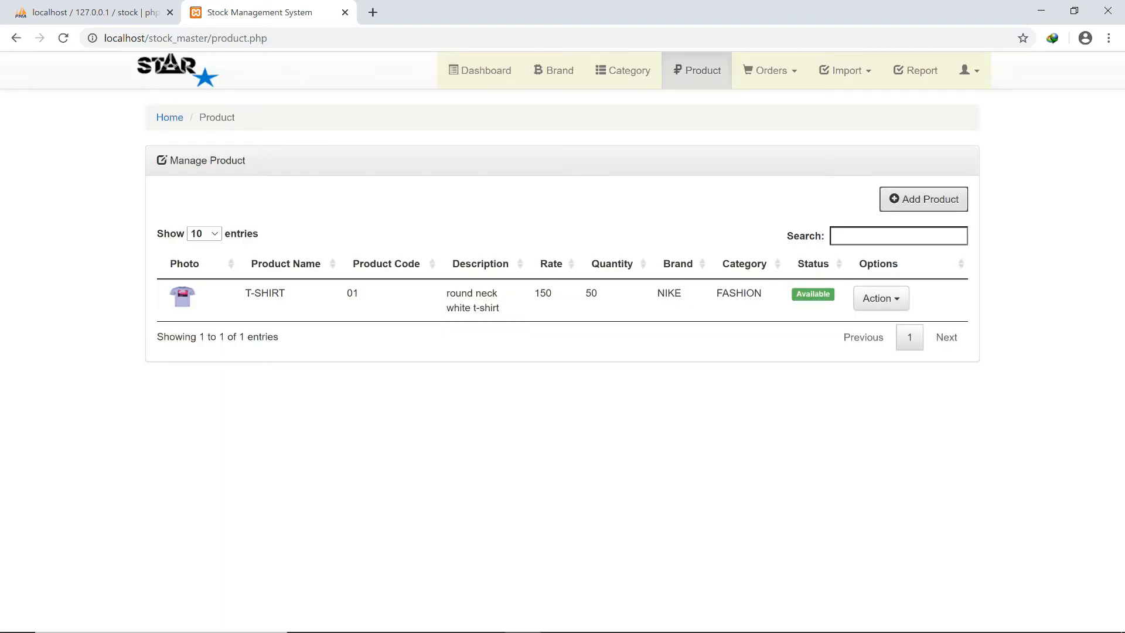
Open a new product form and attach the shorts image 71YfGfq1ljL._AC_UL320_.jpg.
{"action": "key", "text": "Return"}
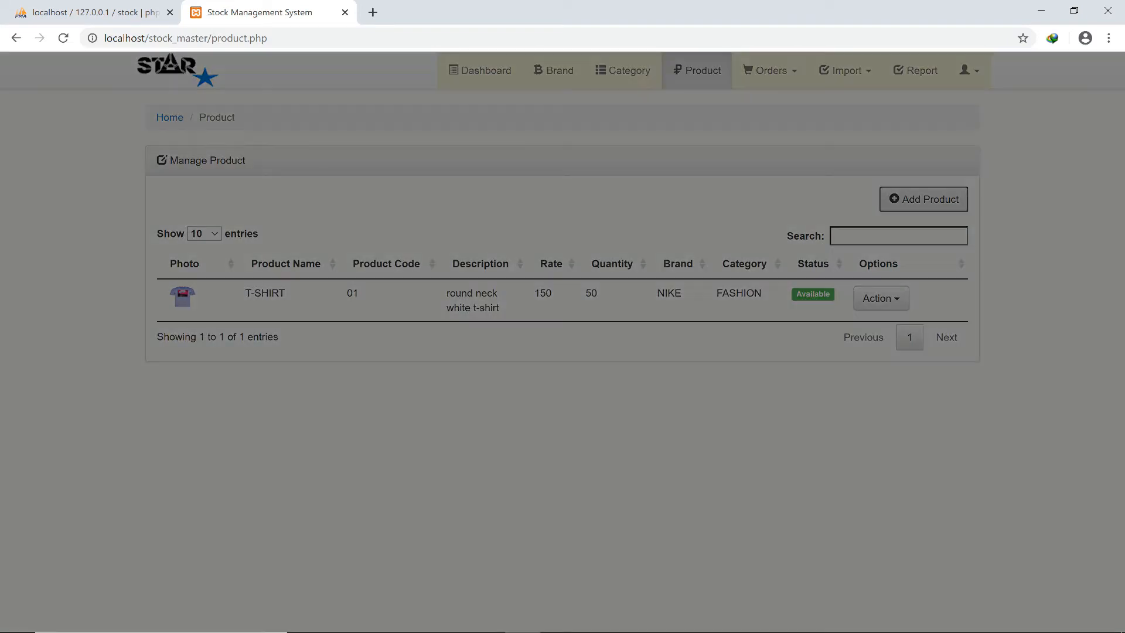
{"action": "left_click", "coordinate": [511, 139]}
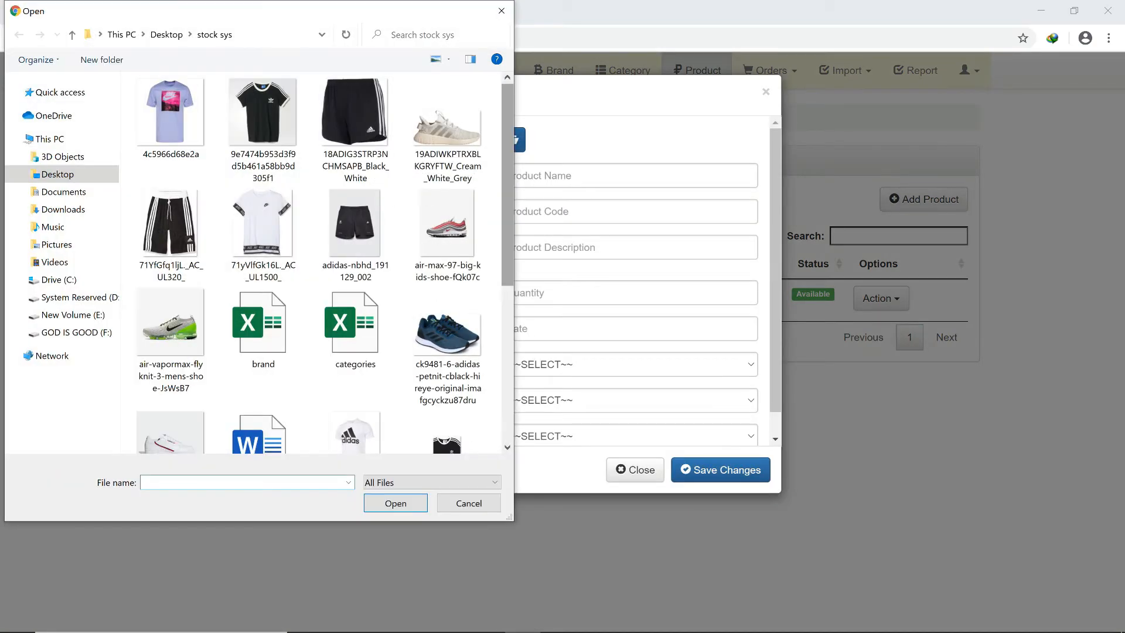
{"action": "left_click", "coordinate": [171, 236]}
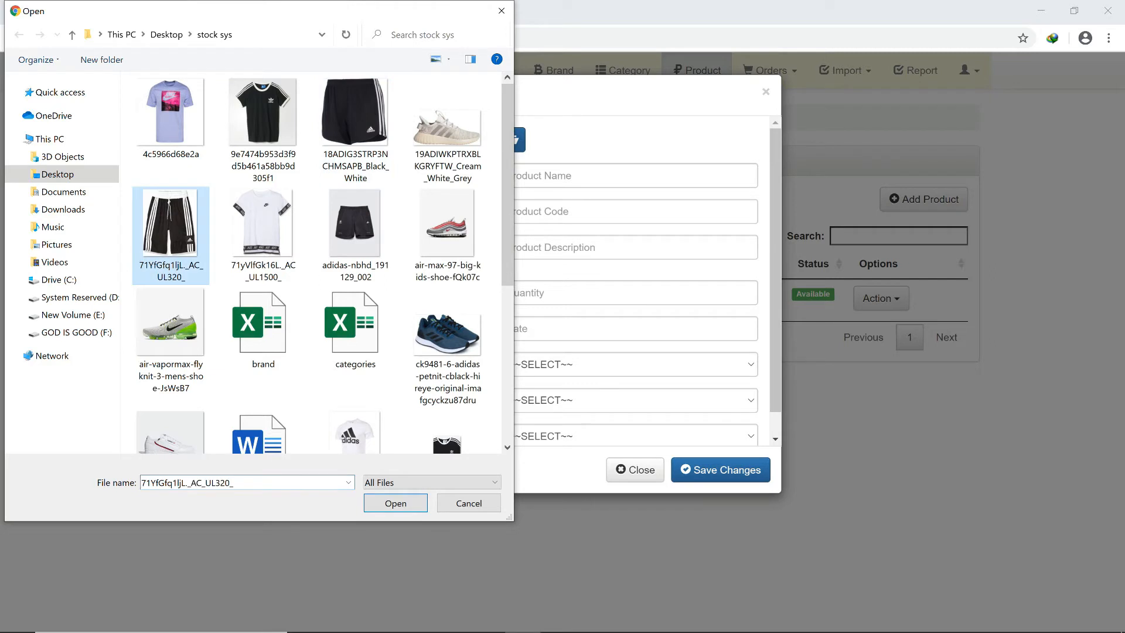
{"action": "left_click", "coordinate": [395, 502]}
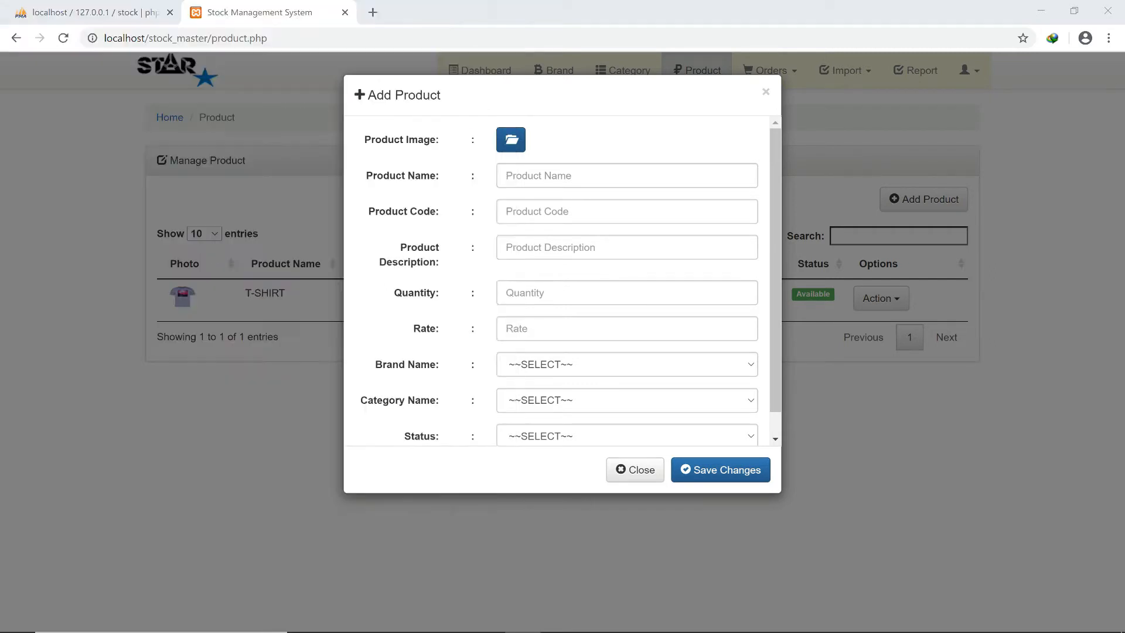
{"action": "left_click", "coordinate": [626, 382]}
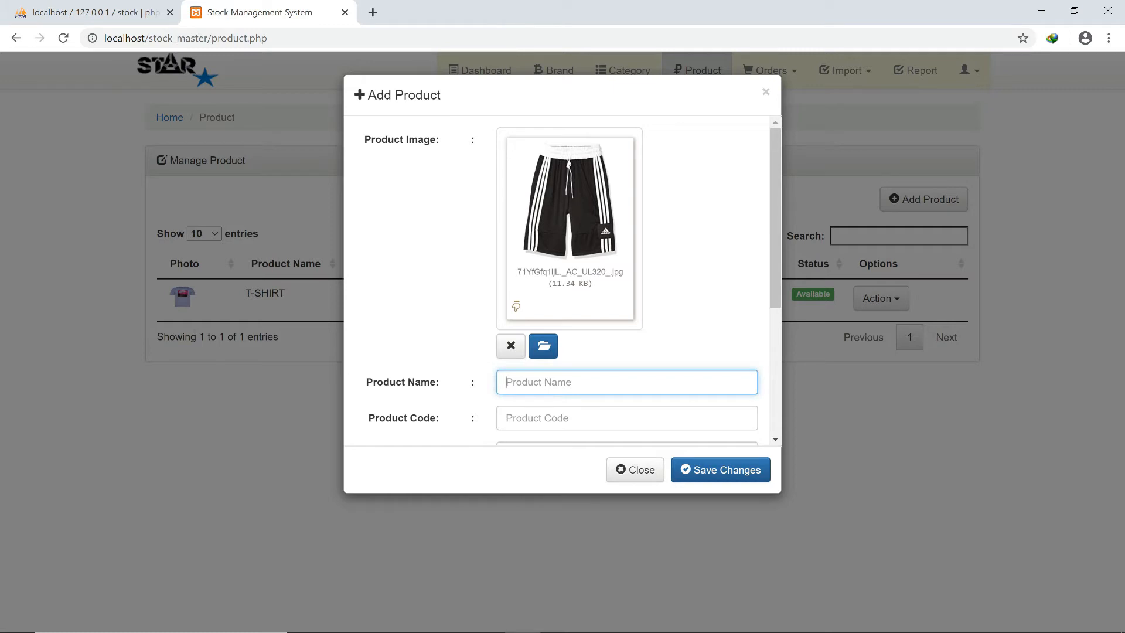
Enter product SHORTS WEAR, code 02, description 'black sports shorts', quantity 20, rate 90.
{"action": "type", "text": "SHORTS WEAR"}
{"action": "key", "text": "Tab"}
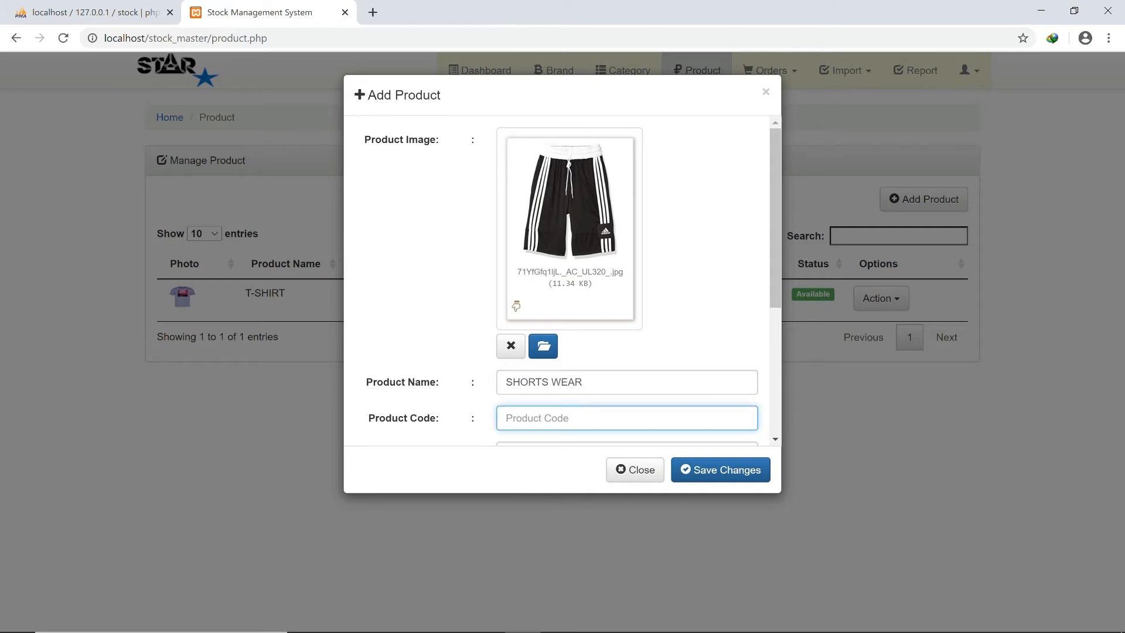
{"action": "type", "text": "02"}
{"action": "scroll", "coordinate": [562, 281], "scroll_direction": "down", "scroll_amount": 4}
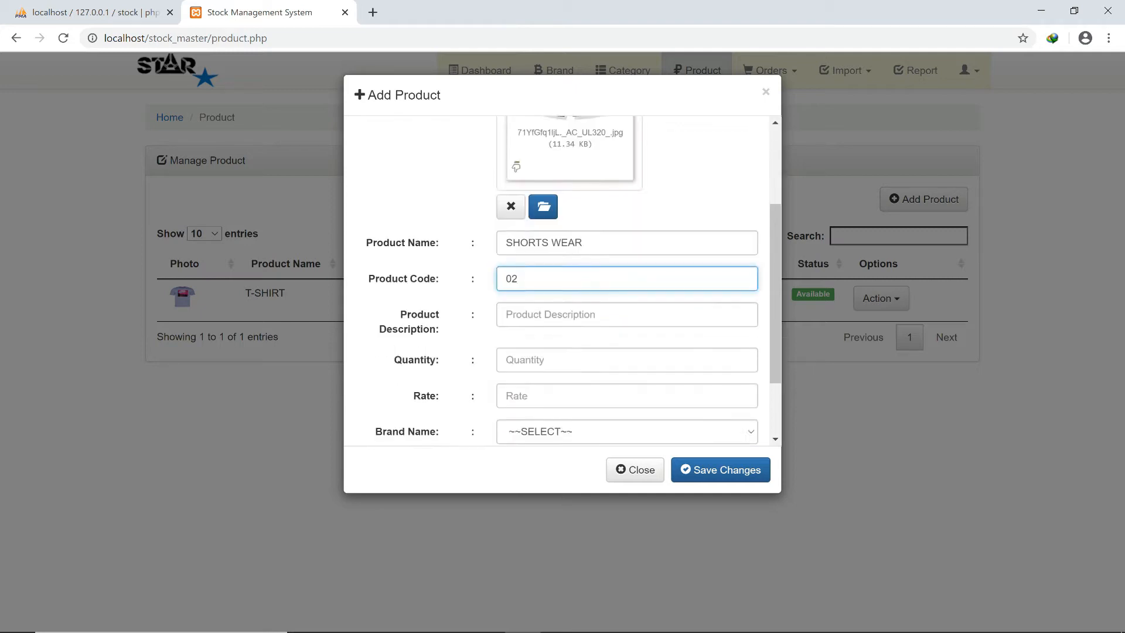
{"action": "left_click", "coordinate": [586, 234]}
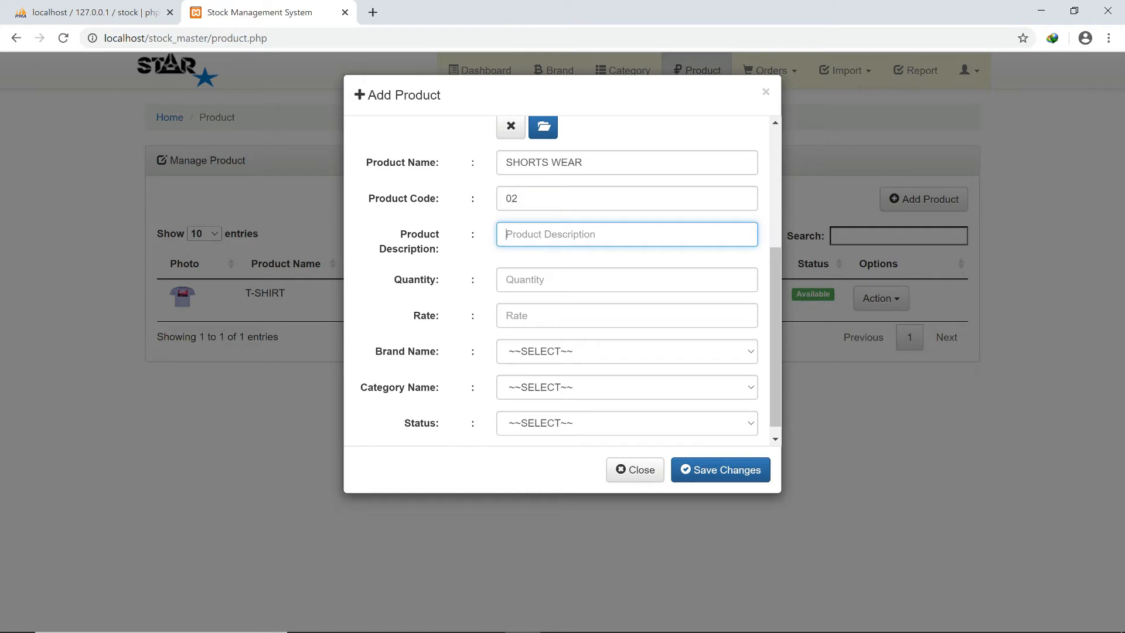
{"action": "type", "text": "black sports shorts"}
{"action": "key", "text": "Tab"}
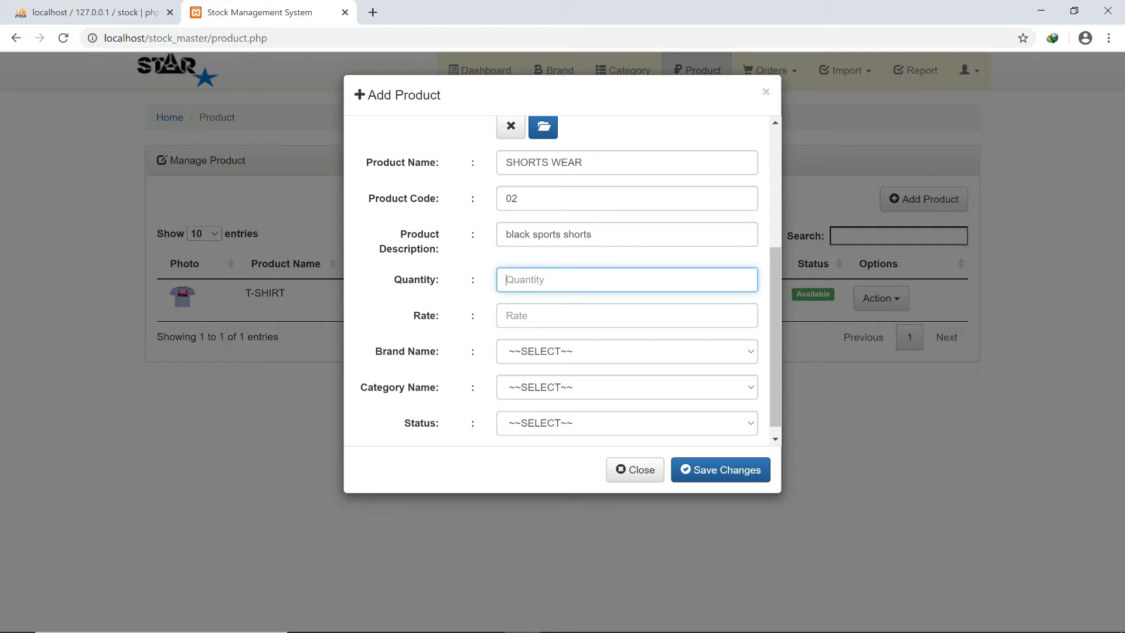
{"action": "type", "text": "20"}
{"action": "key", "text": "Tab"}
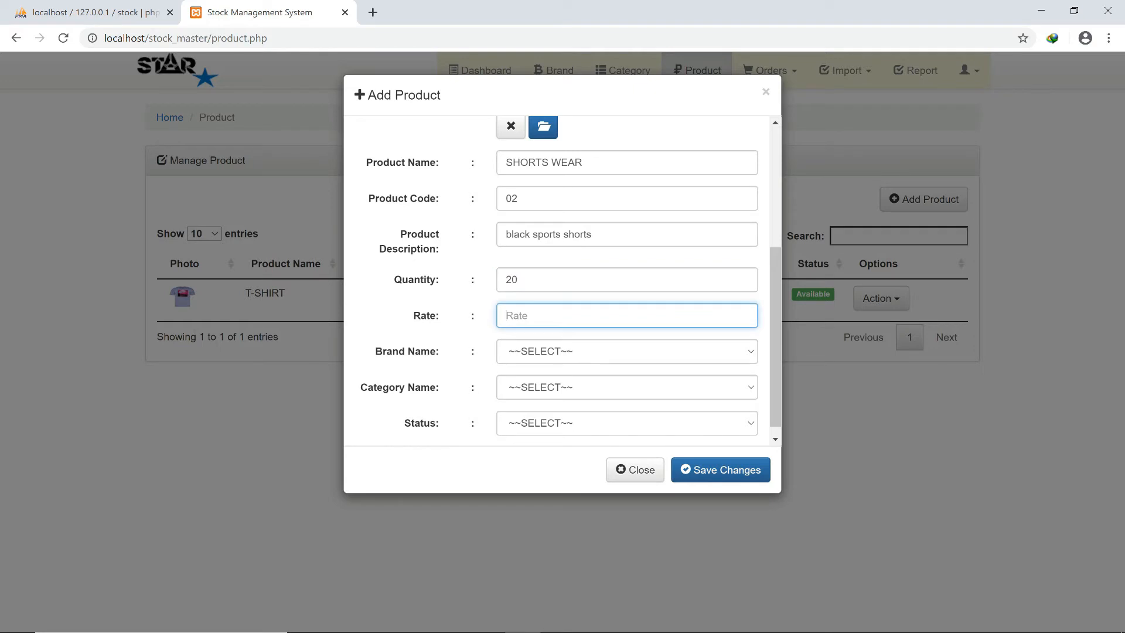
{"action": "type", "text": "90"}
Set brand ADIDAS, category SPORTS and status Available, then save and close the form.
{"action": "left_click", "coordinate": [627, 352]}
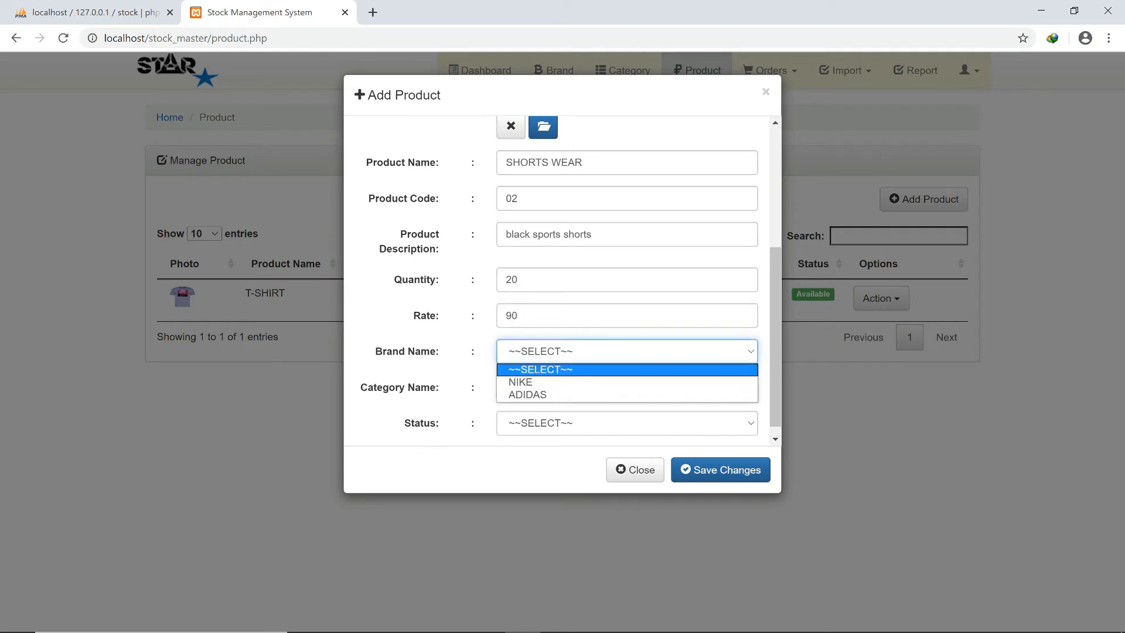
{"action": "left_click", "coordinate": [627, 394]}
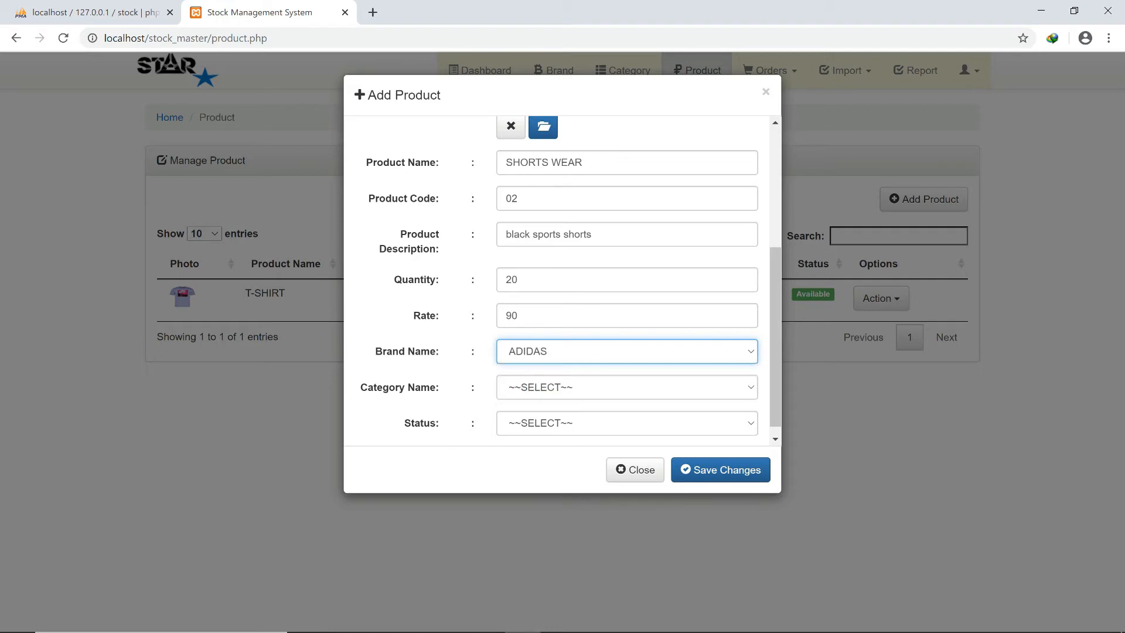
{"action": "left_click", "coordinate": [627, 387]}
{"action": "left_click", "coordinate": [627, 430]}
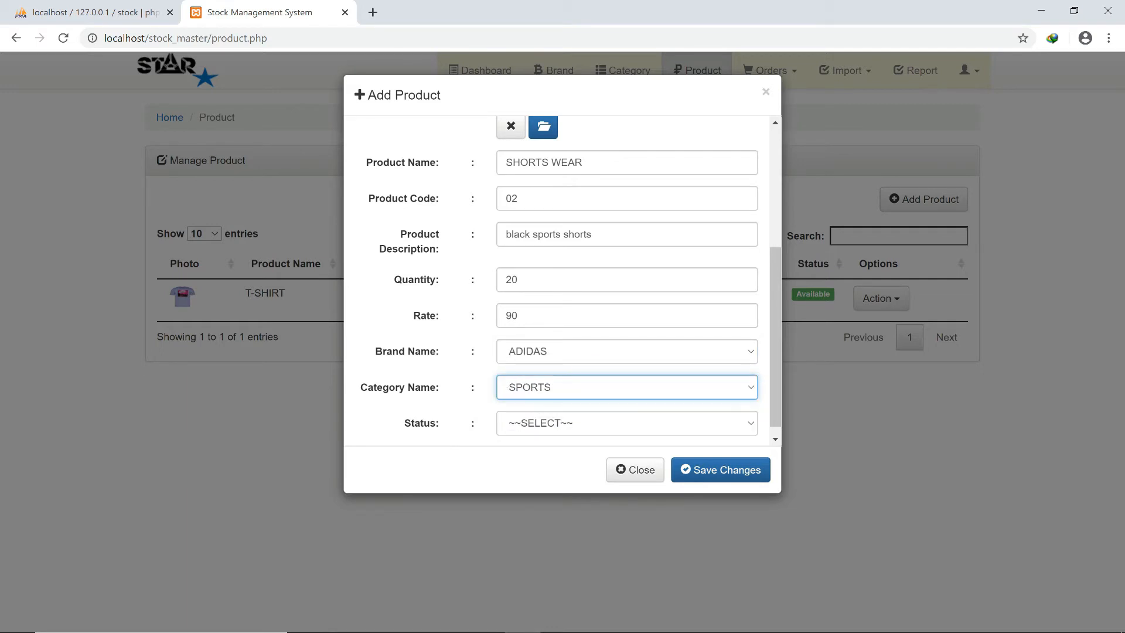
{"action": "left_click", "coordinate": [627, 423]}
{"action": "left_click", "coordinate": [627, 452]}
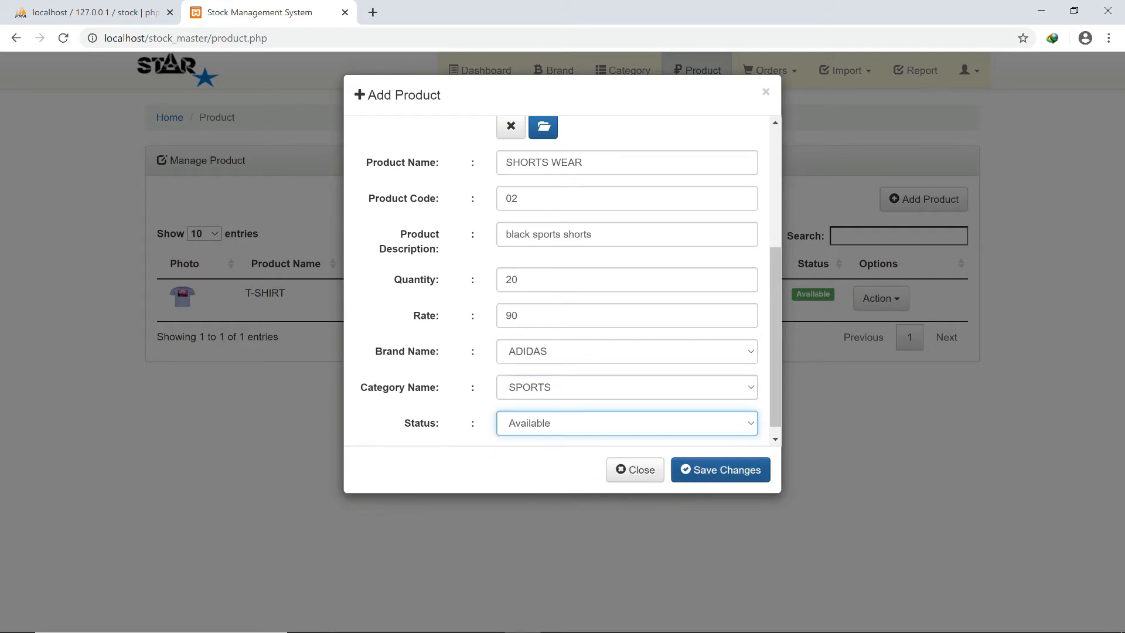
{"action": "left_click", "coordinate": [720, 470]}
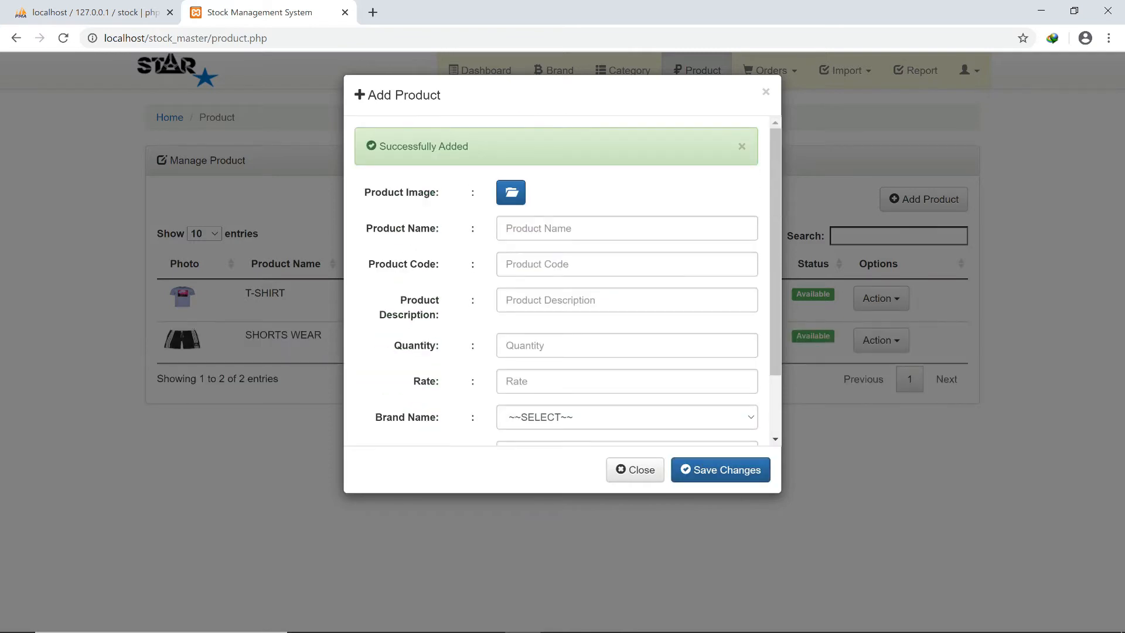
{"action": "scroll", "coordinate": [562, 281], "scroll_direction": "down", "scroll_amount": 2}
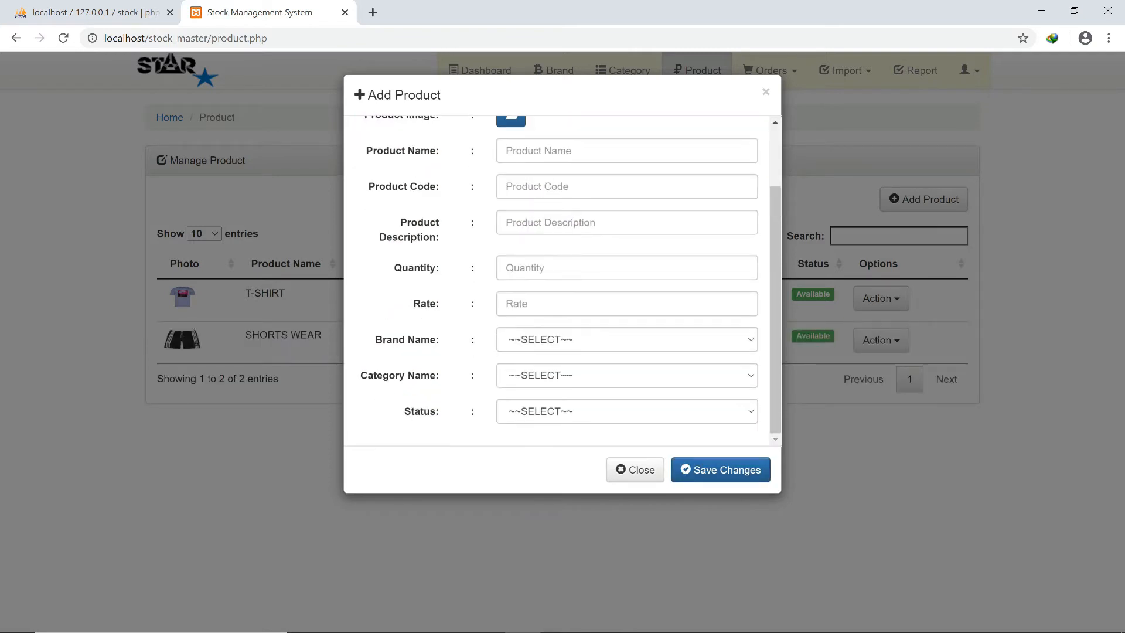
{"action": "left_click", "coordinate": [634, 469]}
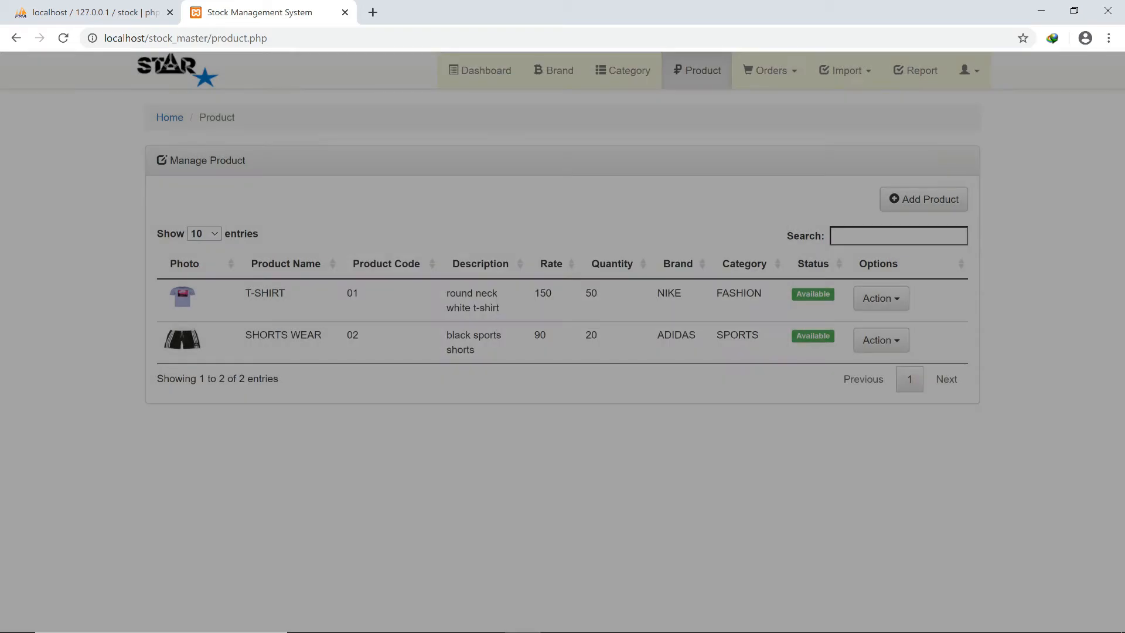
Return to the Product page and scroll the 12-product Manage Product table down to its pagination.
{"action": "mouse_move", "coordinate": [559, 630]}
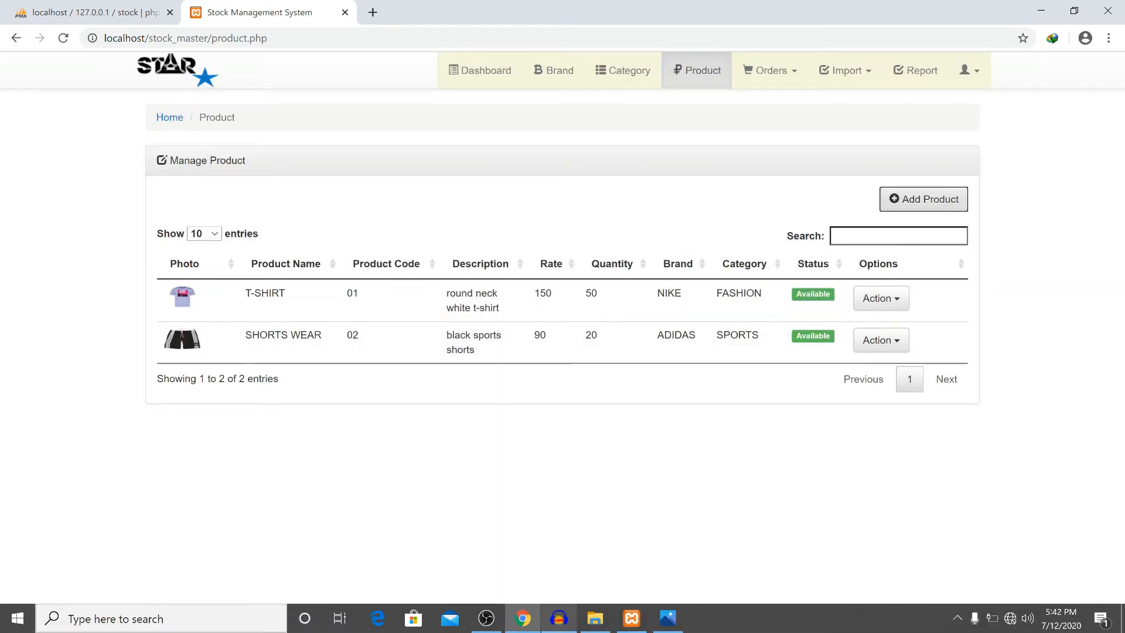
{"action": "mouse_move", "coordinate": [486, 618]}
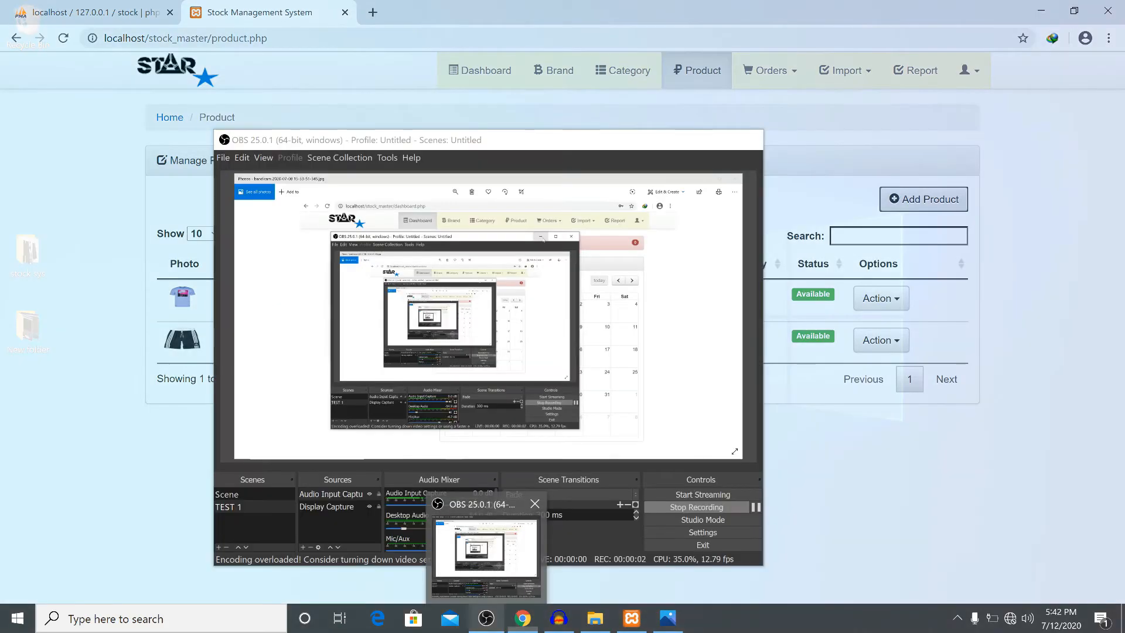
{"action": "left_click", "coordinate": [486, 557]}
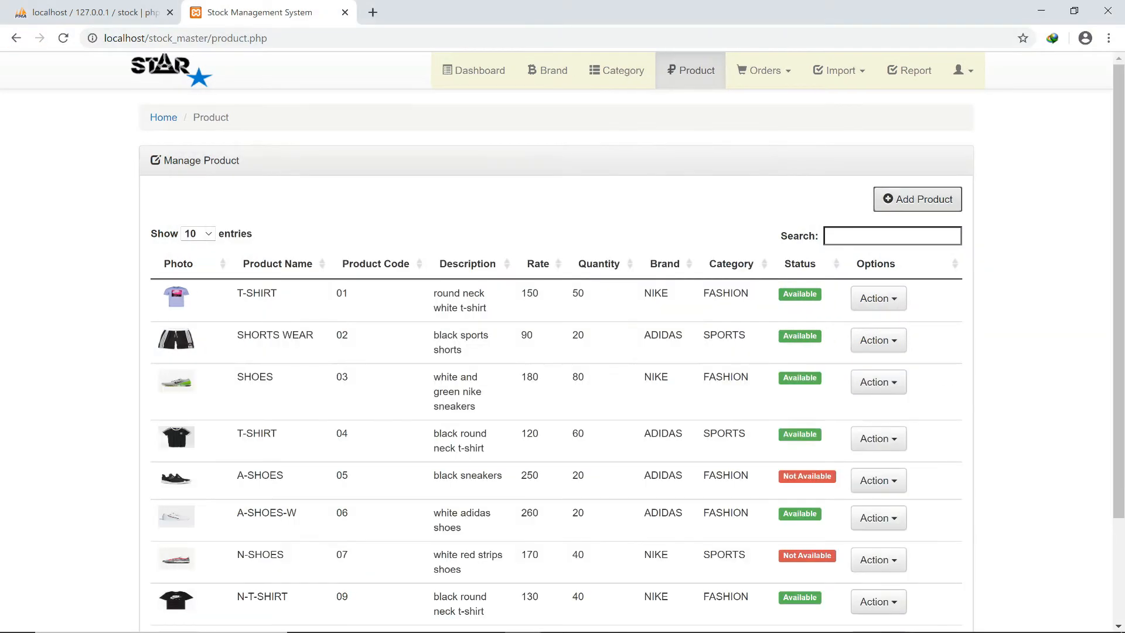
{"action": "scroll", "coordinate": [562, 342], "scroll_direction": "down", "scroll_amount": 4}
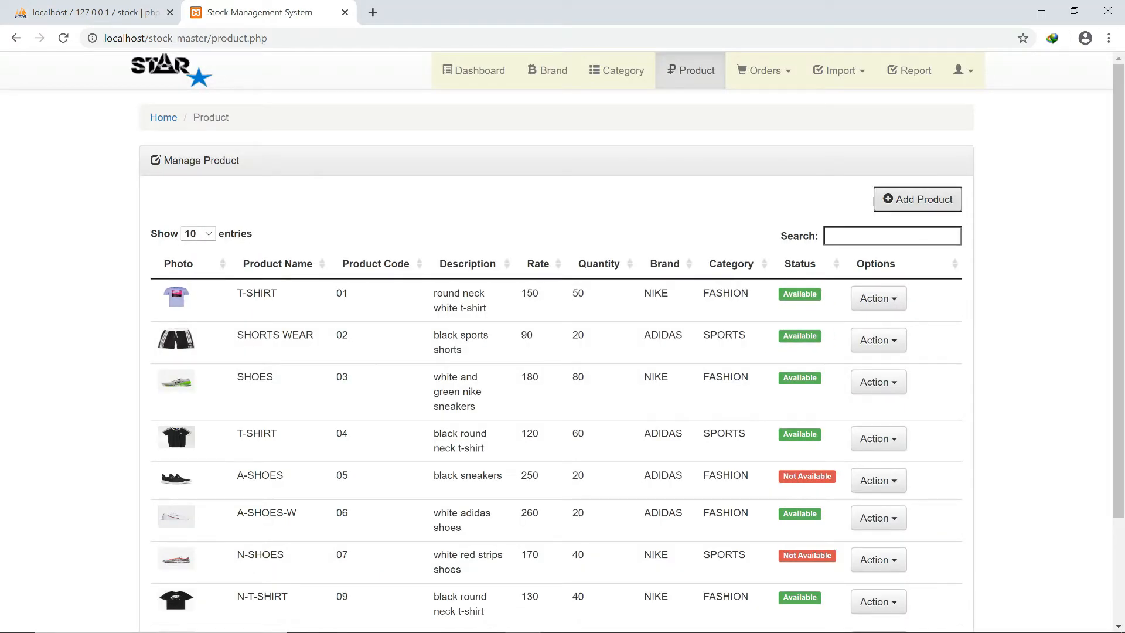
{"action": "scroll", "coordinate": [563, 342], "scroll_direction": "down", "scroll_amount": 3}
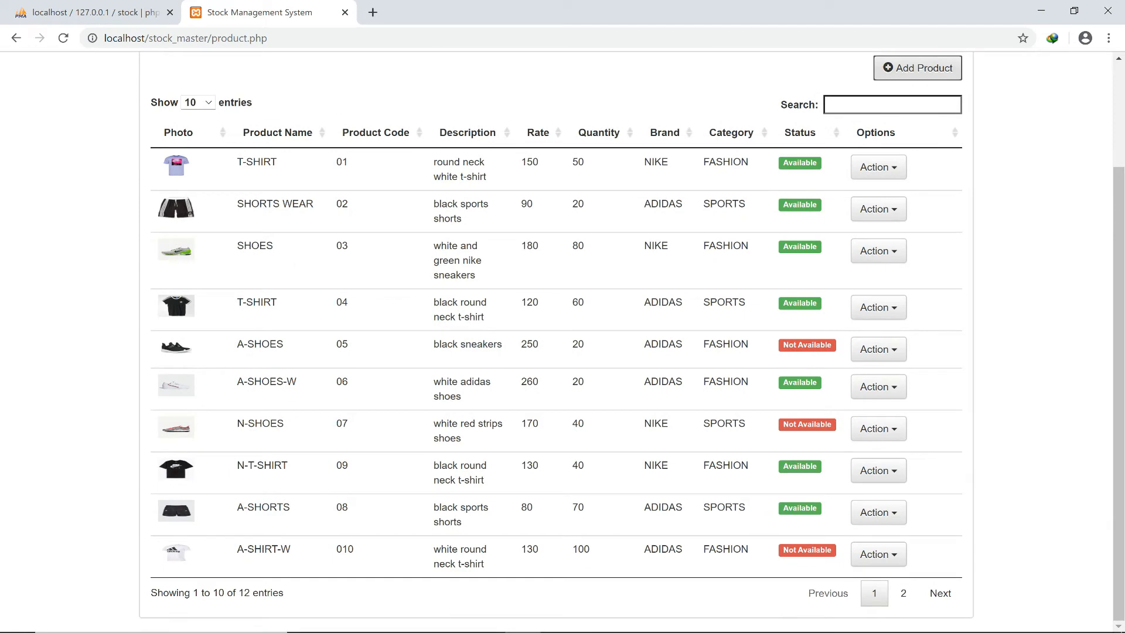
{"action": "scroll", "coordinate": [562, 342], "scroll_direction": "down", "scroll_amount": 3}
{"action": "scroll", "coordinate": [563, 342], "scroll_direction": "up", "scroll_amount": 3}
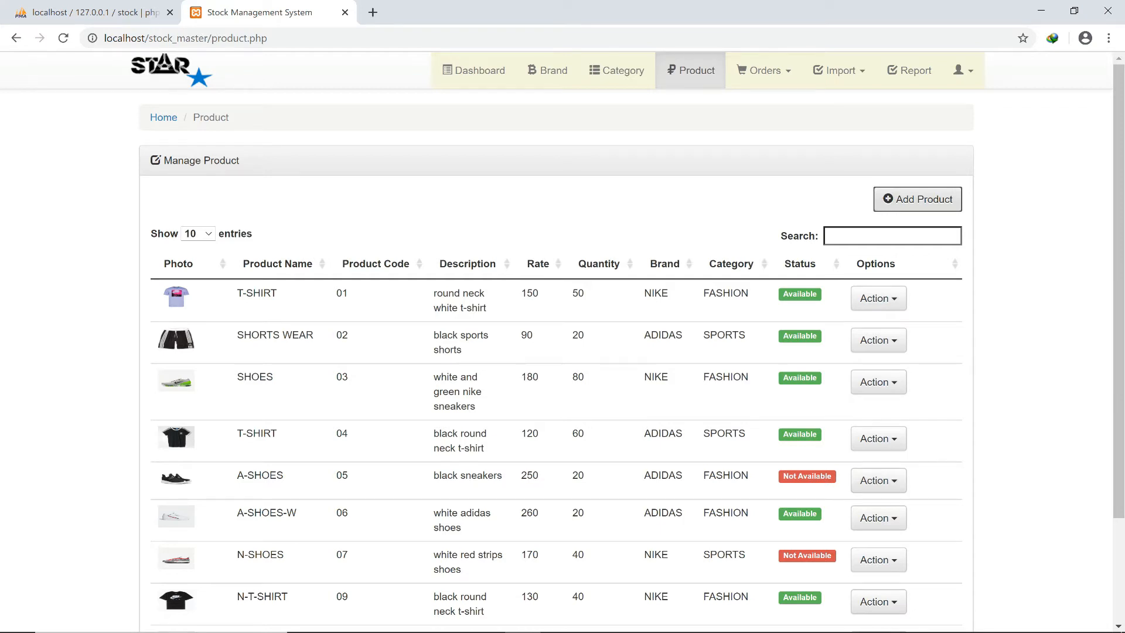
{"action": "scroll", "coordinate": [879, 348], "scroll_direction": "down", "scroll_amount": 2}
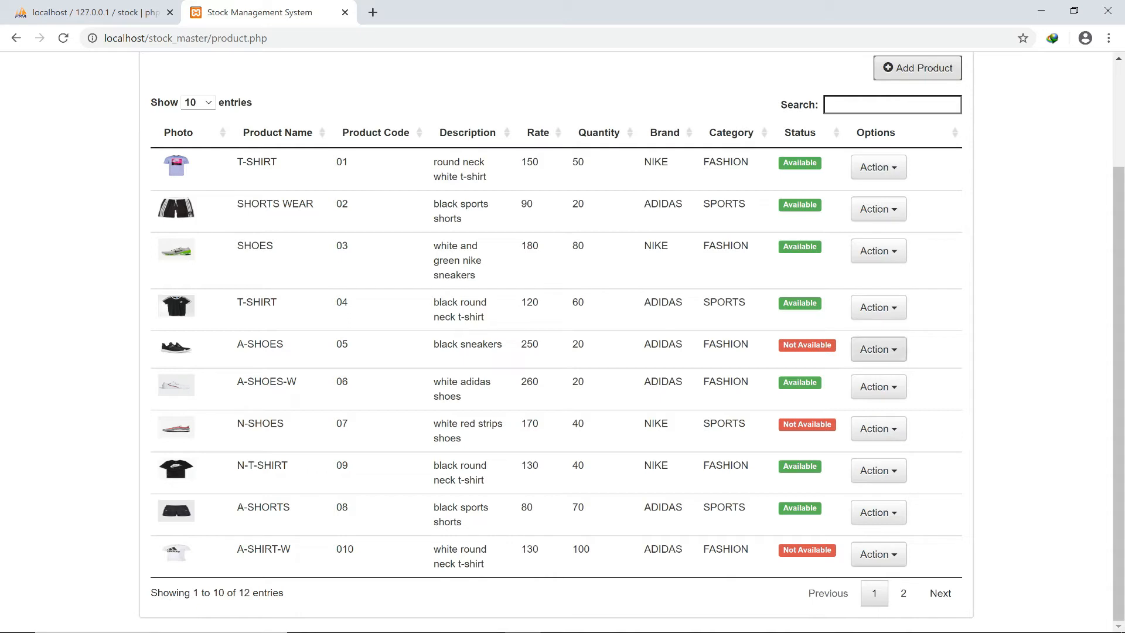
Edit A-SHOES (code 05) in Product Info to status Available, save, and close the editor.
{"action": "left_click", "coordinate": [879, 349]}
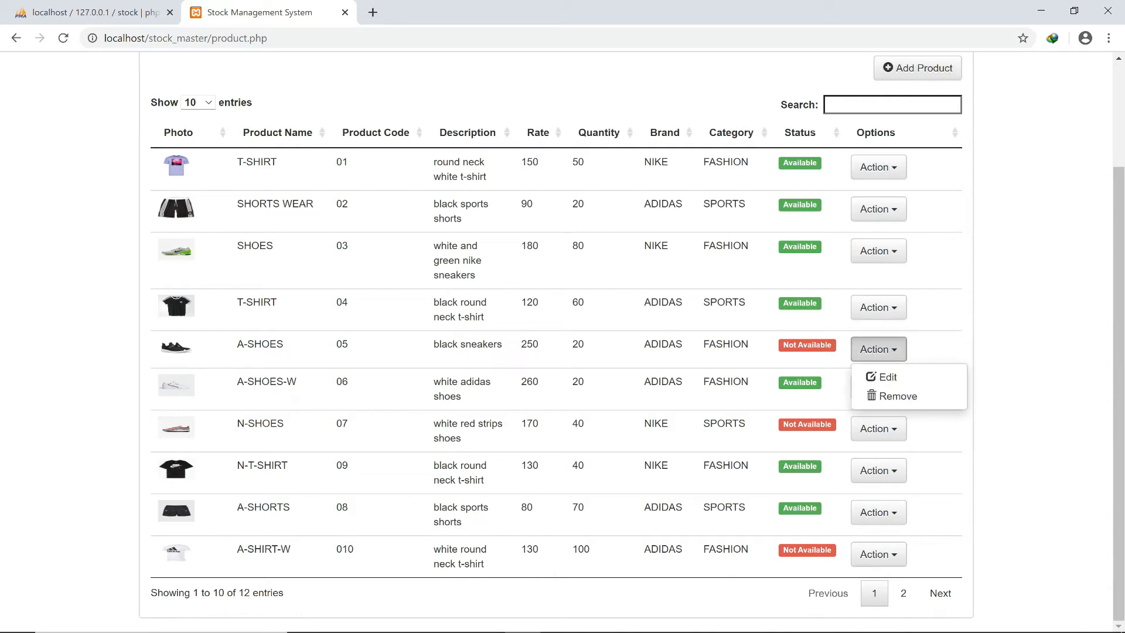
{"action": "left_click", "coordinate": [887, 377]}
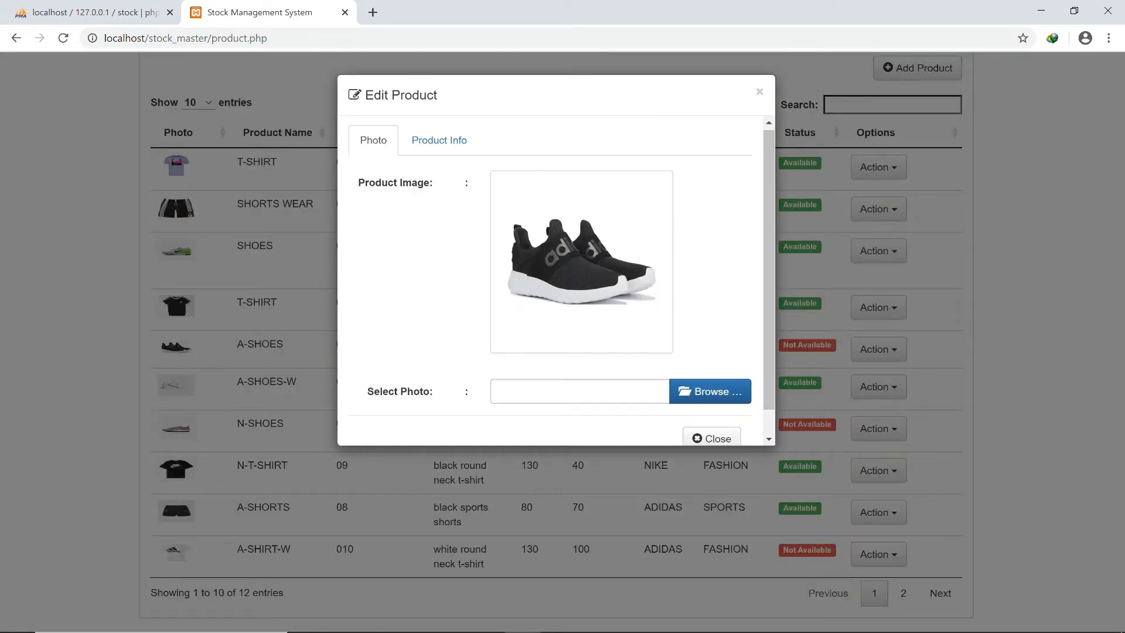
{"action": "scroll", "coordinate": [562, 280], "scroll_direction": "down", "scroll_amount": 1}
{"action": "scroll", "coordinate": [562, 280], "scroll_direction": "up", "scroll_amount": 1}
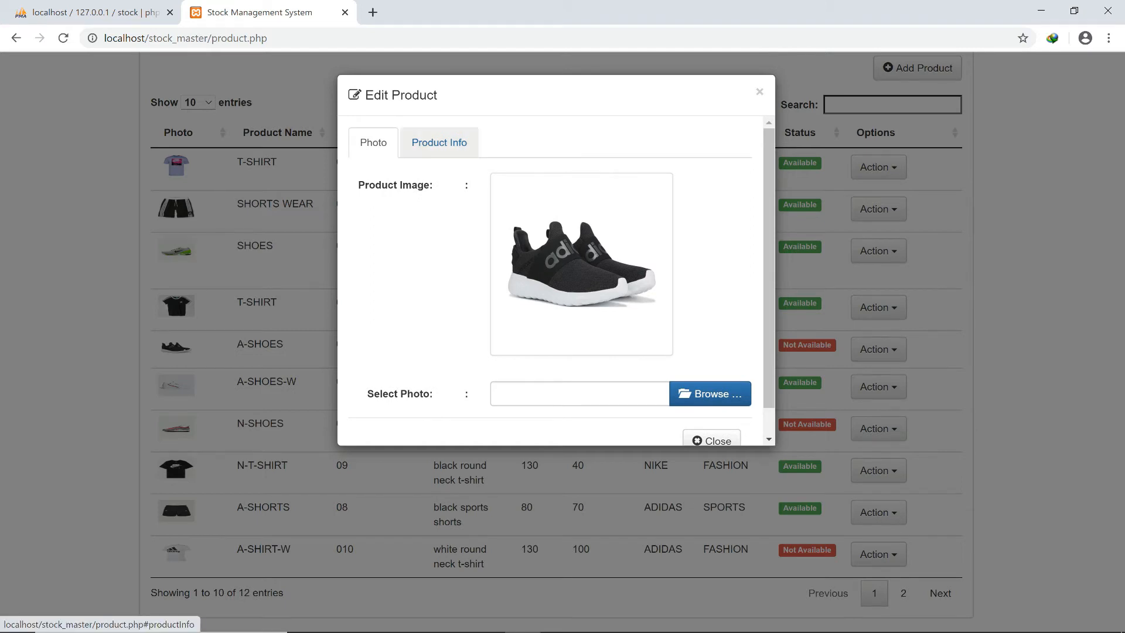
{"action": "left_click", "coordinate": [439, 143]}
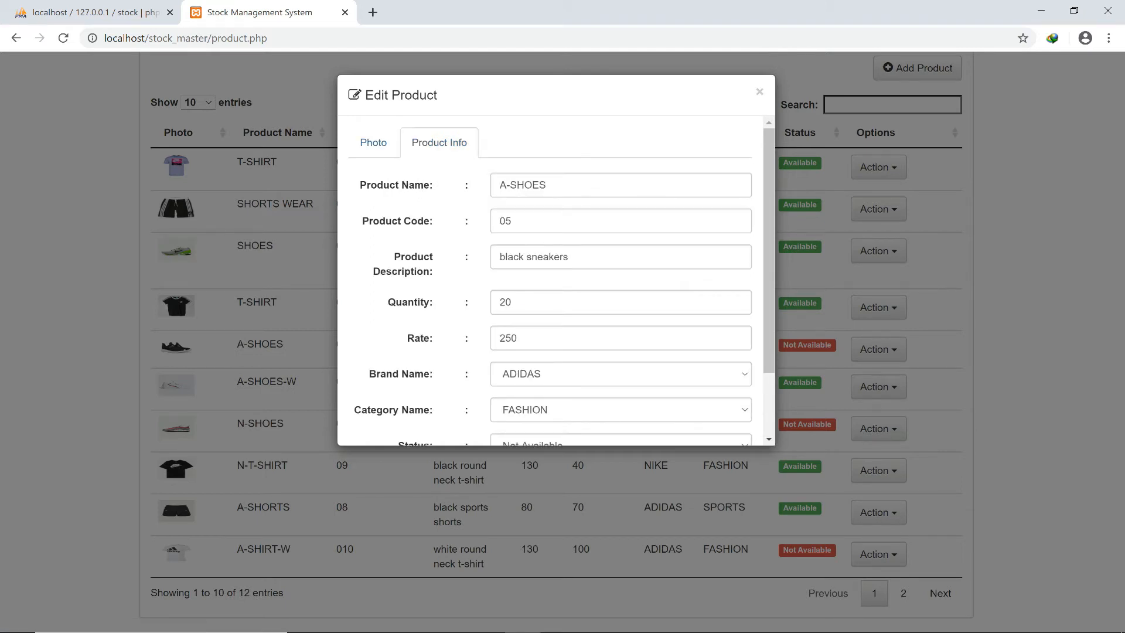
{"action": "scroll", "coordinate": [562, 281], "scroll_direction": "down", "scroll_amount": 2}
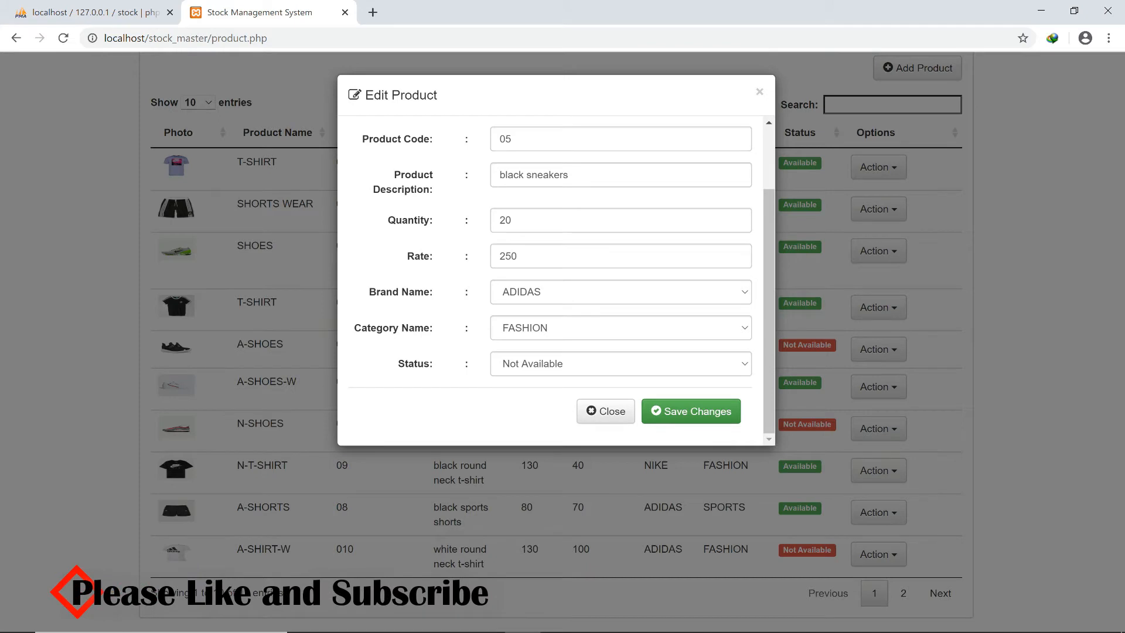
{"action": "left_click", "coordinate": [621, 363]}
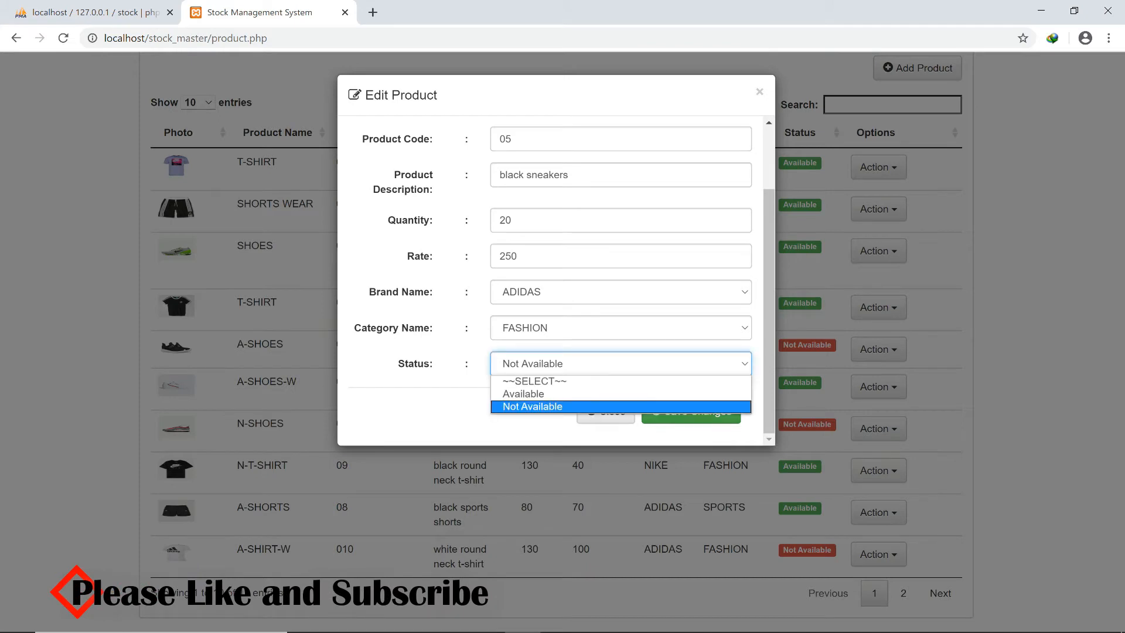
{"action": "left_click", "coordinate": [621, 393]}
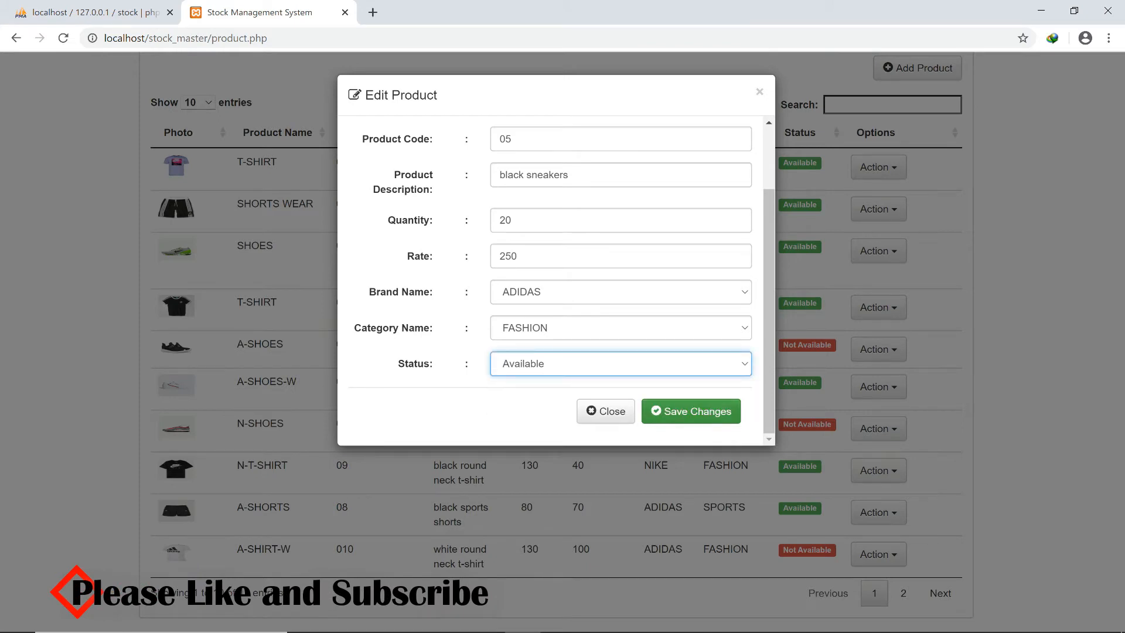
{"action": "left_click", "coordinate": [691, 411]}
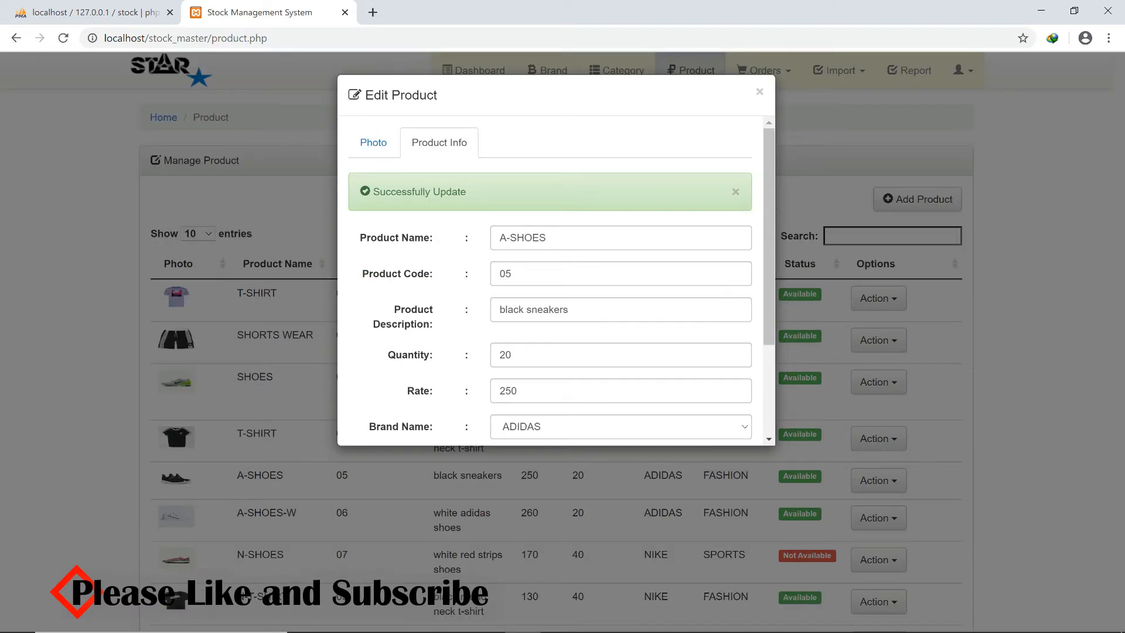
{"action": "left_click", "coordinate": [759, 92]}
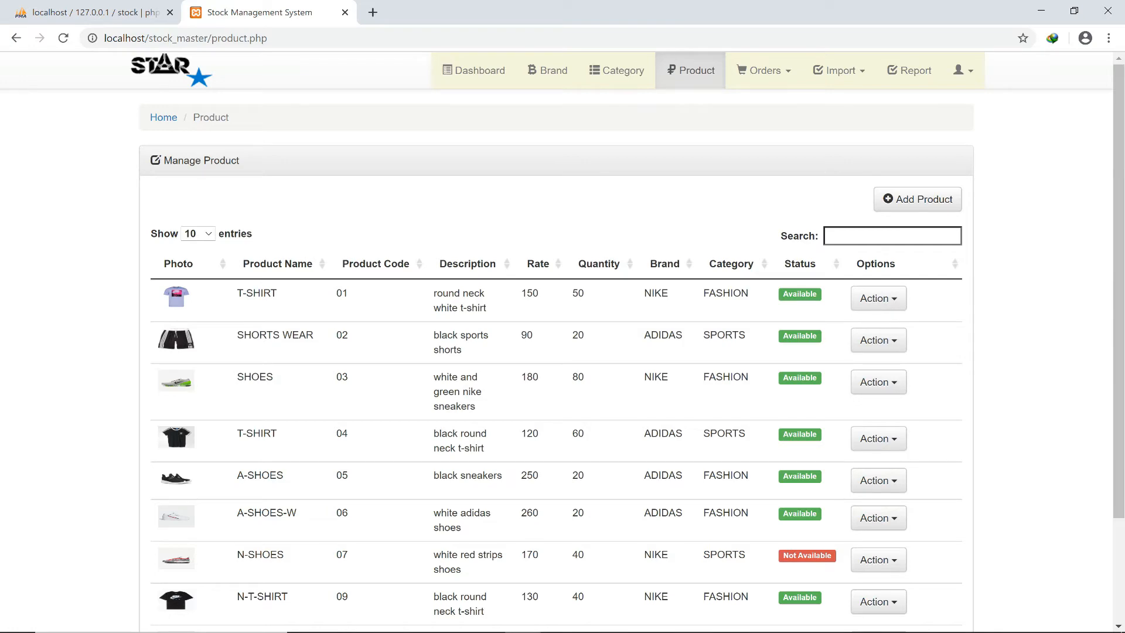
{"action": "scroll", "coordinate": [556, 340], "scroll_direction": "down", "scroll_amount": 2}
{"action": "scroll", "coordinate": [562, 340], "scroll_direction": "up", "scroll_amount": 2}
{"action": "scroll", "coordinate": [562, 340], "scroll_direction": "down", "scroll_amount": 2}
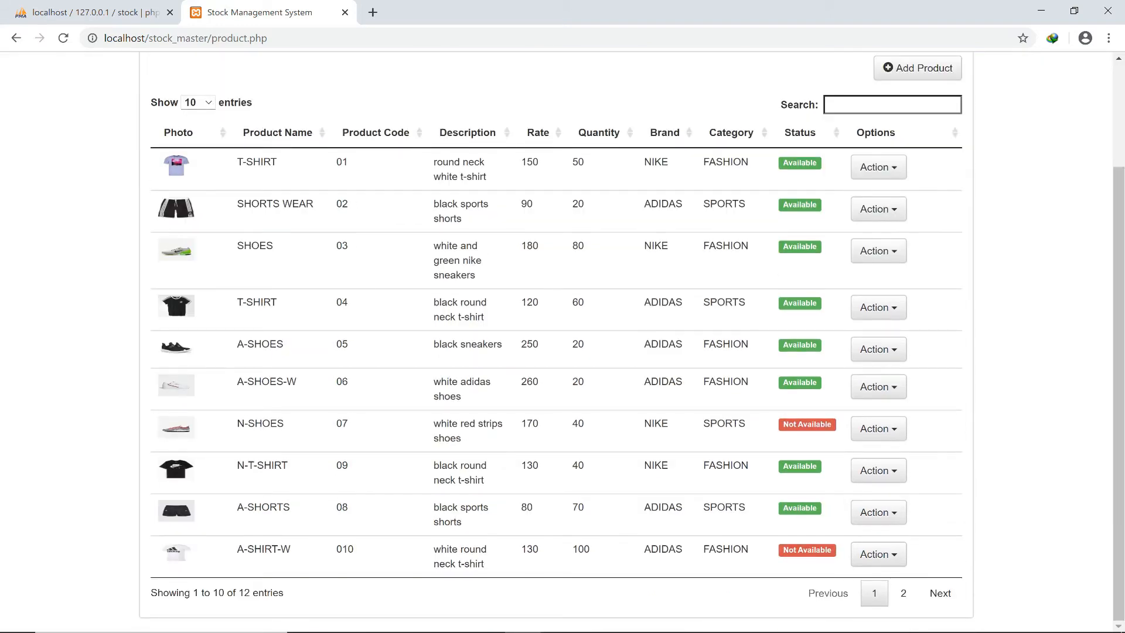
{"action": "scroll", "coordinate": [562, 340], "scroll_direction": "up", "scroll_amount": 2}
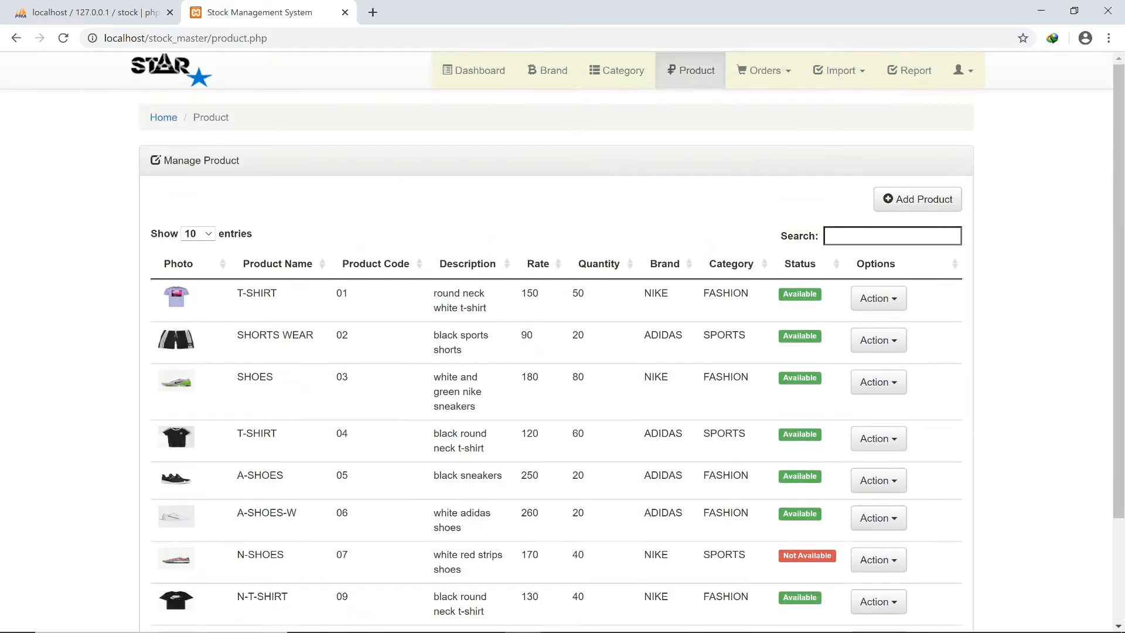
{"action": "left_click", "coordinate": [197, 234]}
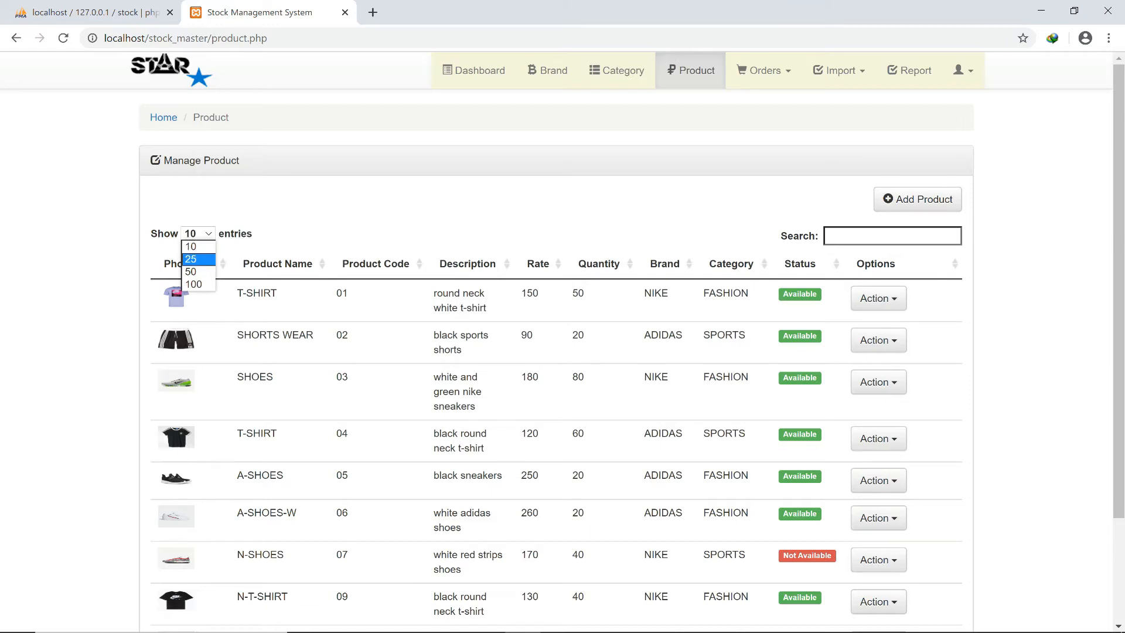
{"action": "left_click", "coordinate": [194, 246]}
{"action": "scroll", "coordinate": [563, 340], "scroll_direction": "down", "scroll_amount": 2}
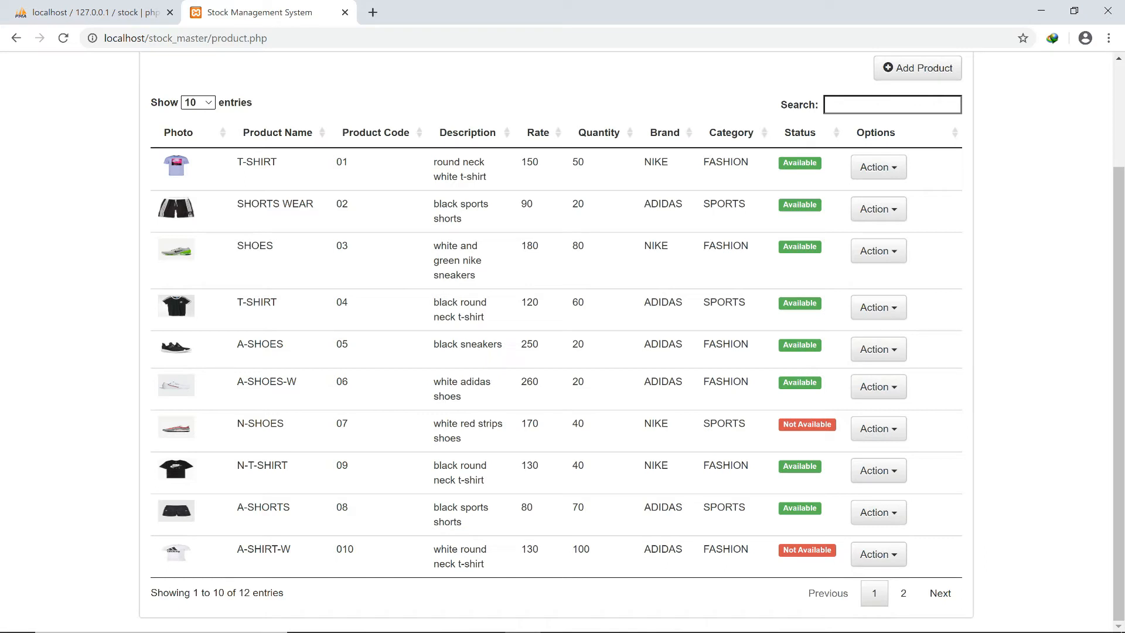
{"action": "scroll", "coordinate": [562, 340], "scroll_direction": "up", "scroll_amount": 2}
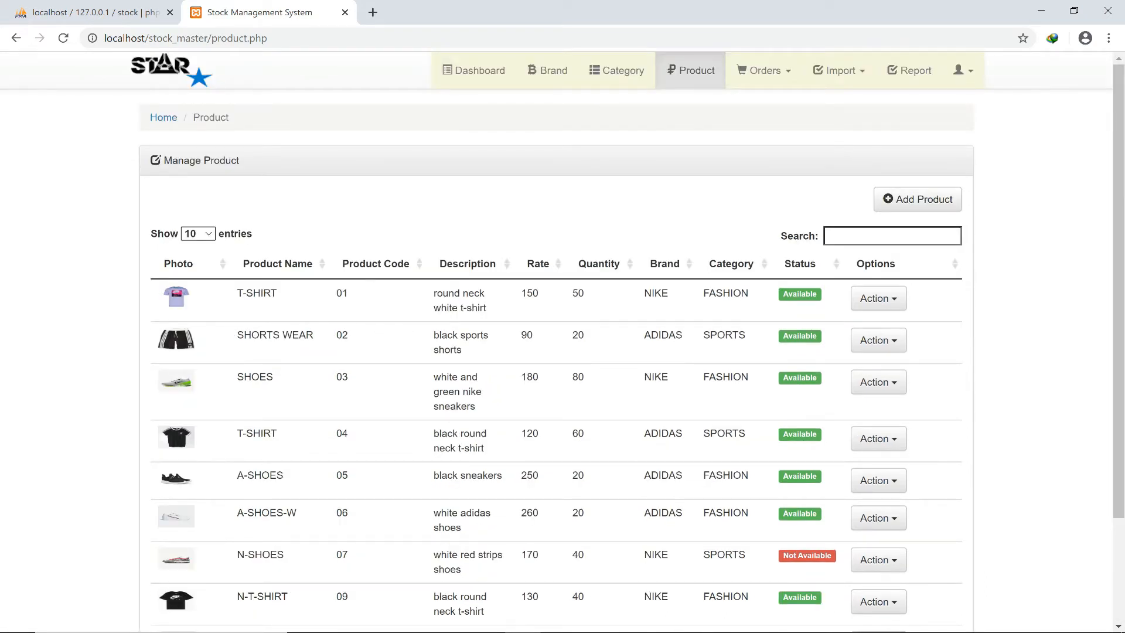
{"action": "left_click", "coordinate": [198, 234]}
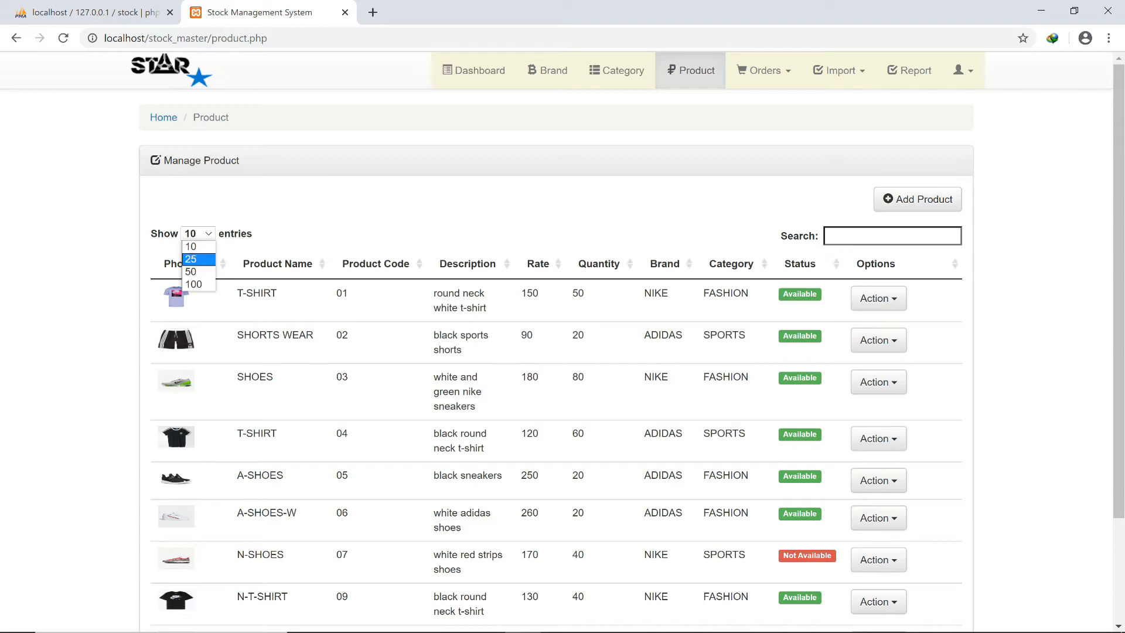
{"action": "key", "text": "Return"}
{"action": "scroll", "coordinate": [562, 340], "scroll_direction": "down", "scroll_amount": 3}
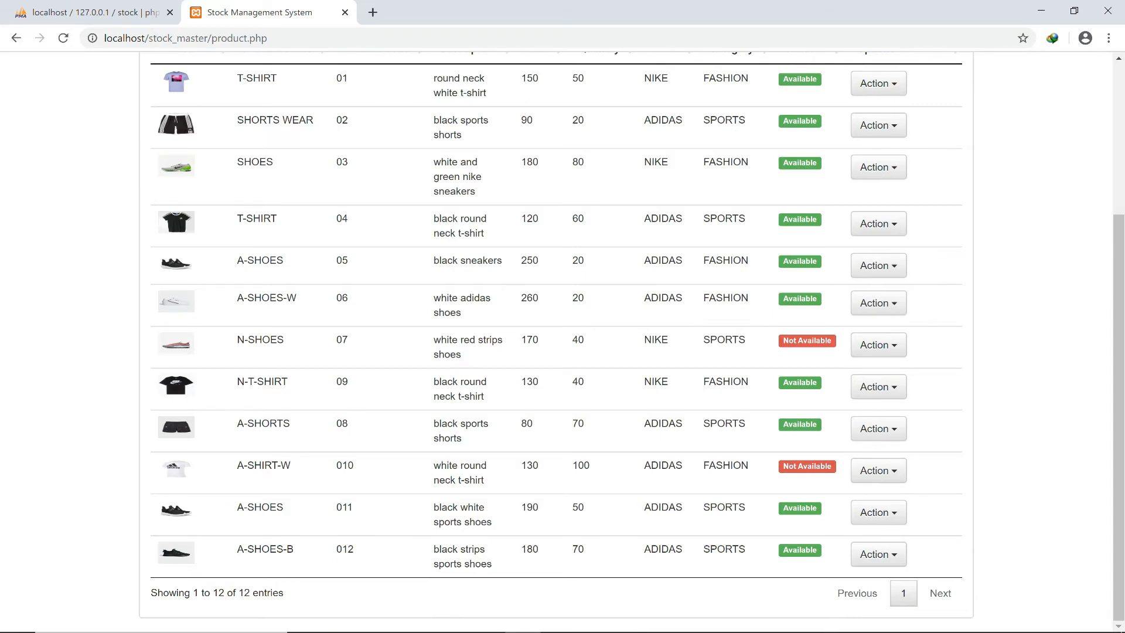
{"action": "scroll", "coordinate": [563, 339], "scroll_direction": "up", "scroll_amount": 3}
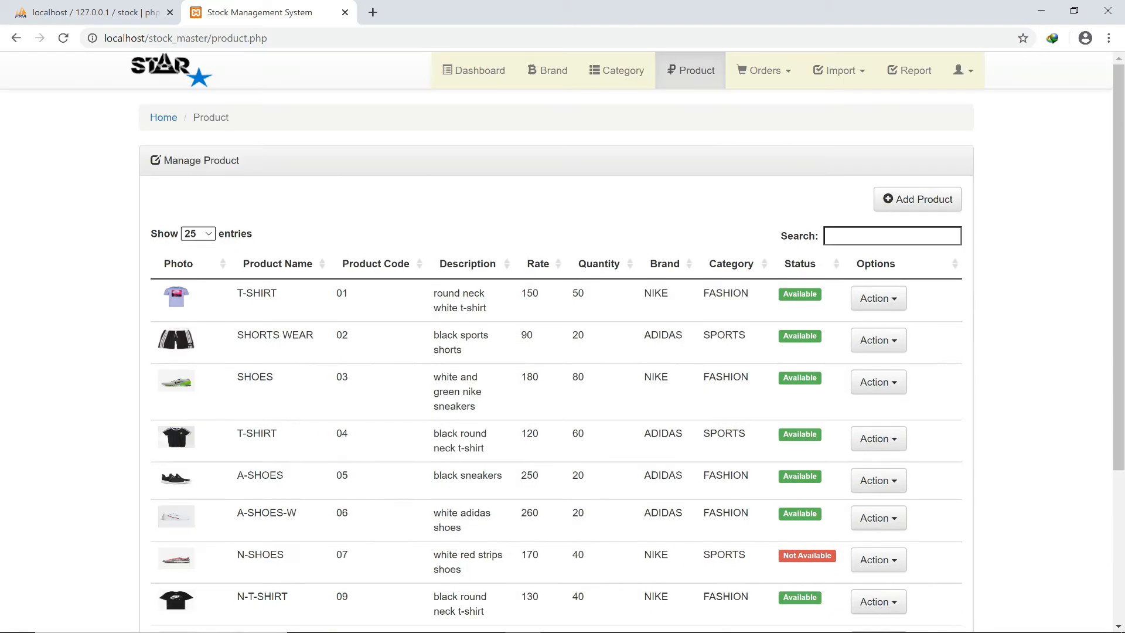
{"action": "left_click", "coordinate": [199, 233]}
{"action": "key", "text": "Return"}
{"action": "scroll", "coordinate": [563, 340], "scroll_direction": "down", "scroll_amount": 3}
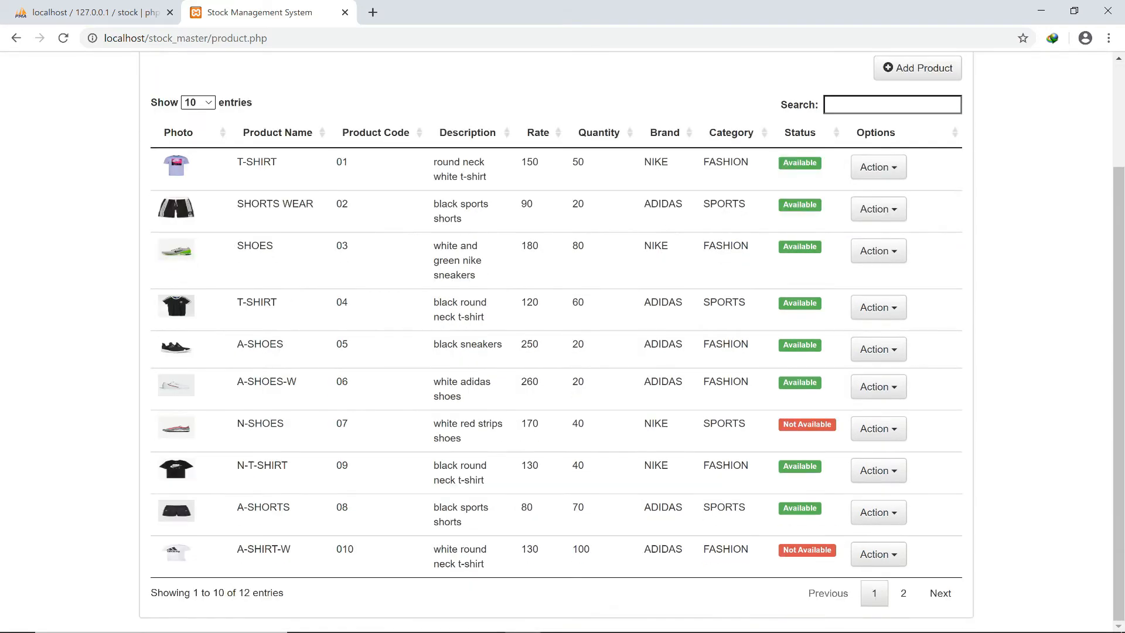
{"action": "scroll", "coordinate": [562, 340], "scroll_direction": "up", "scroll_amount": 3}
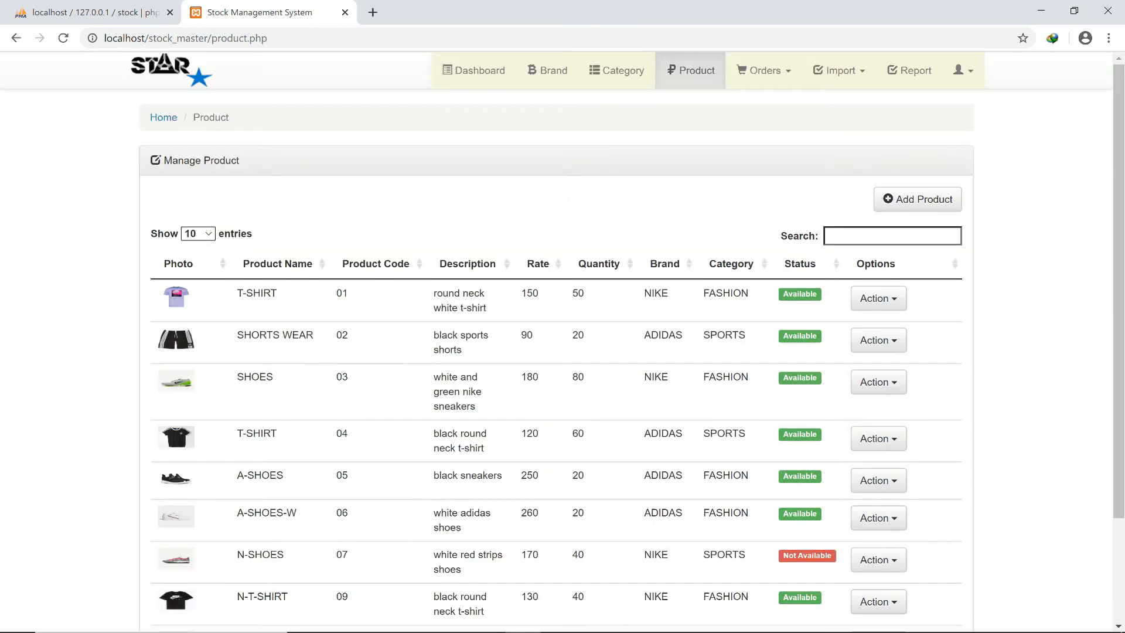
Filter products by 'nike' and 'shoes', clear the search, and dismiss SHORTS WEAR's Action menu.
{"action": "key", "text": "Tab"}
{"action": "type", "text": "nik"}
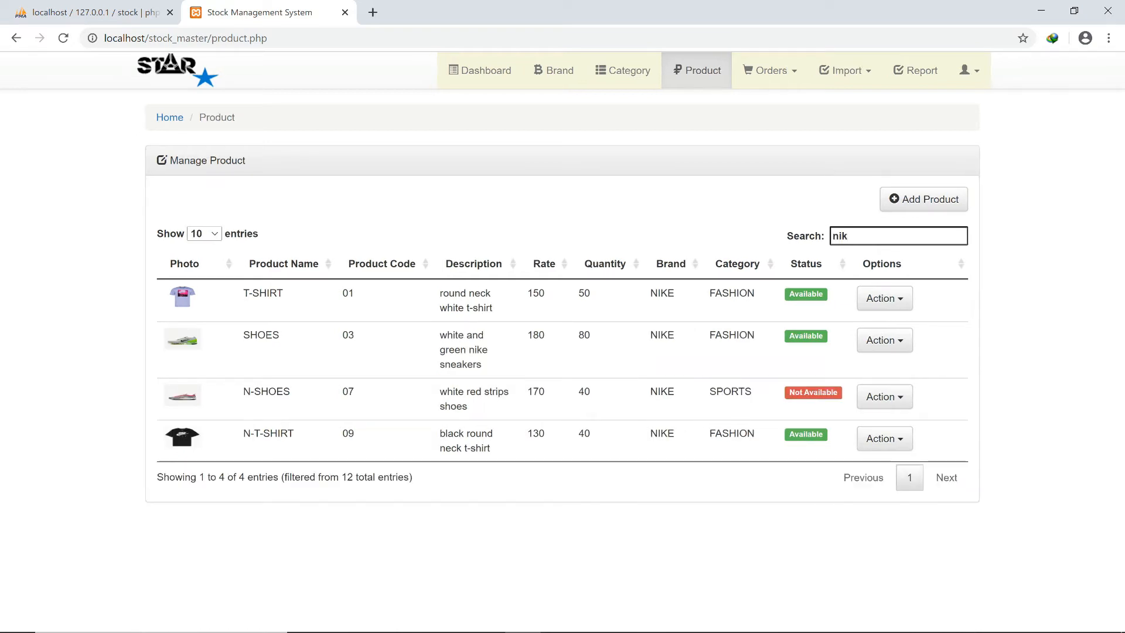
{"action": "type", "text": "e"}
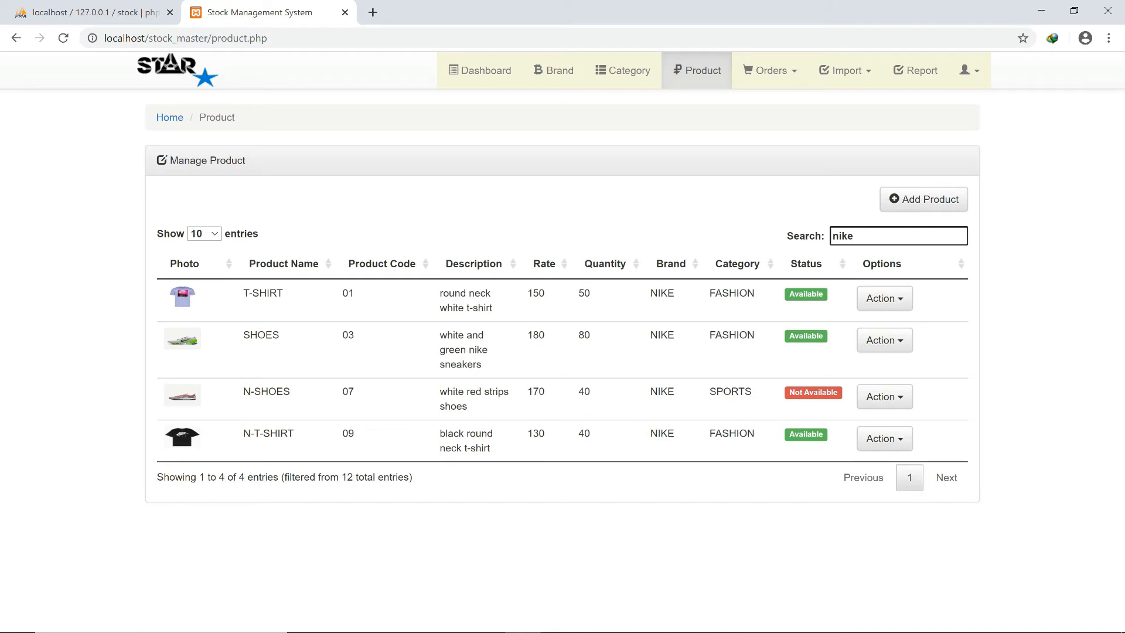
{"action": "key", "text": "BackSpace"}
{"action": "key", "text": "BackSpace"}
{"action": "key", "text": "BackSpace"}
{"action": "key", "text": "BackSpace"}
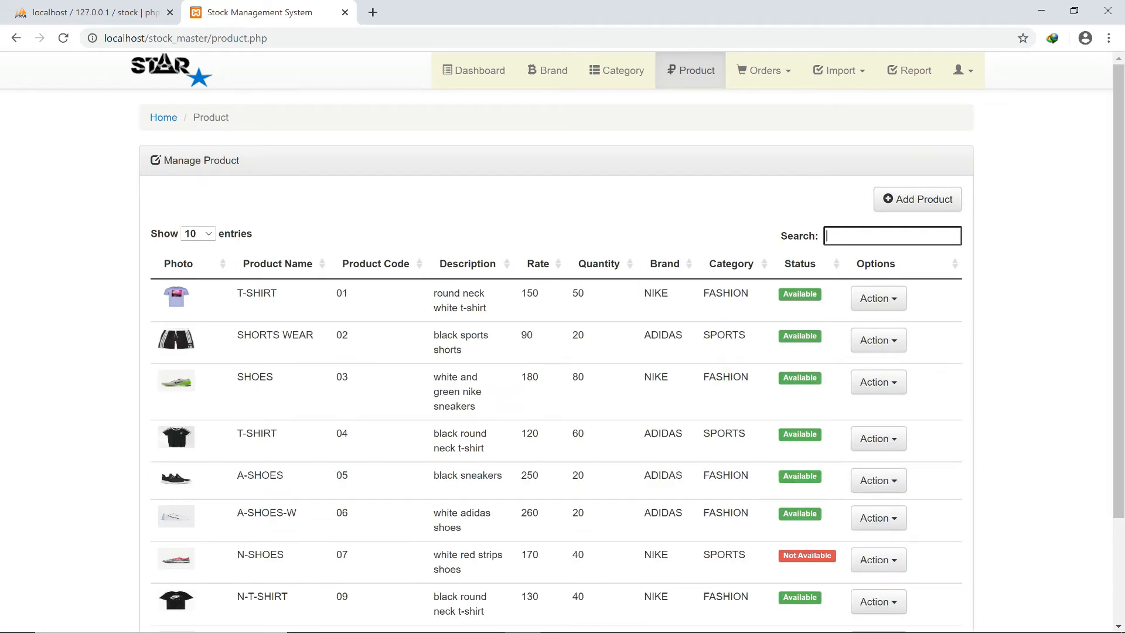
{"action": "type", "text": "shoes"}
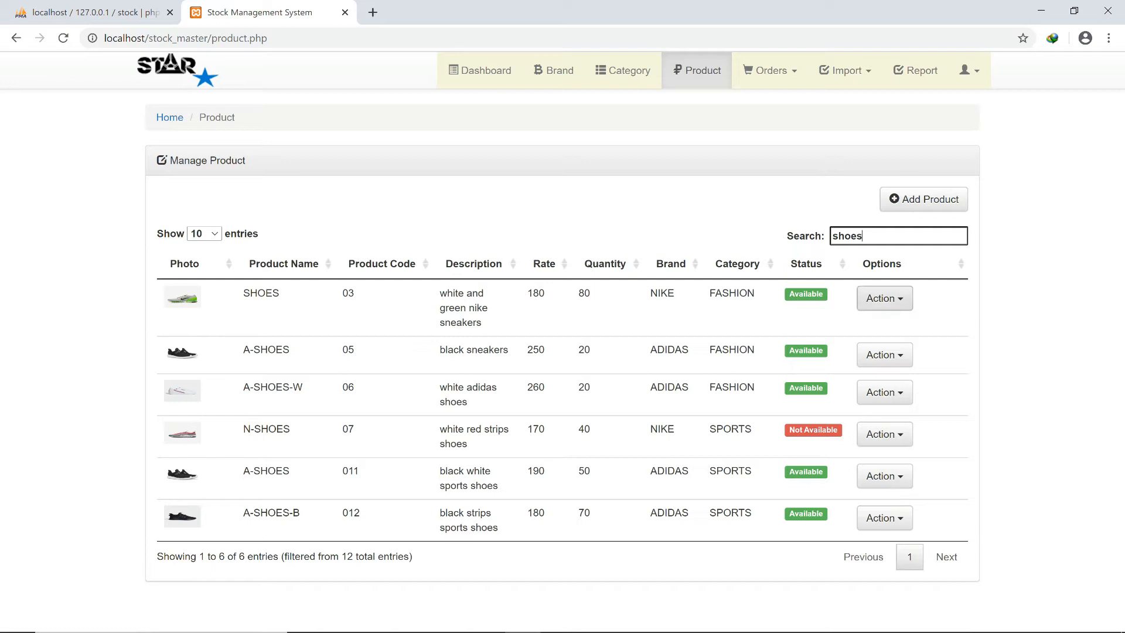
{"action": "key", "text": "BackSpace"}
{"action": "key", "text": "BackSpace"}
{"action": "key", "text": "BackSpace"}
{"action": "key", "text": "BackSpace"}
{"action": "key", "text": "BackSpace"}
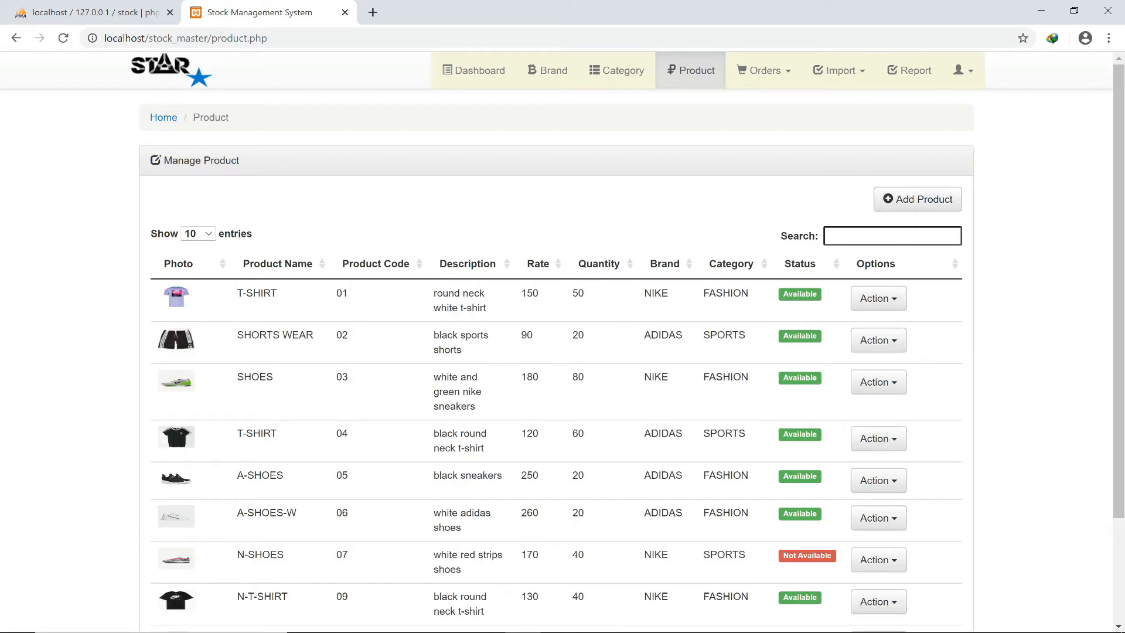
{"action": "left_click", "coordinate": [879, 339]}
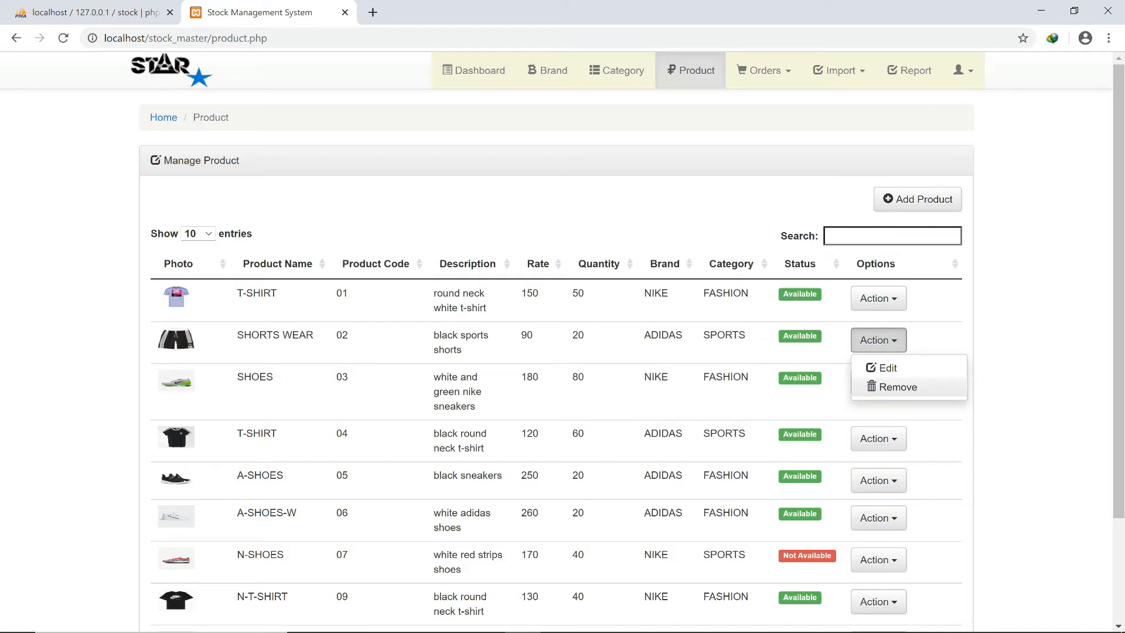
{"action": "key", "text": "Escape"}
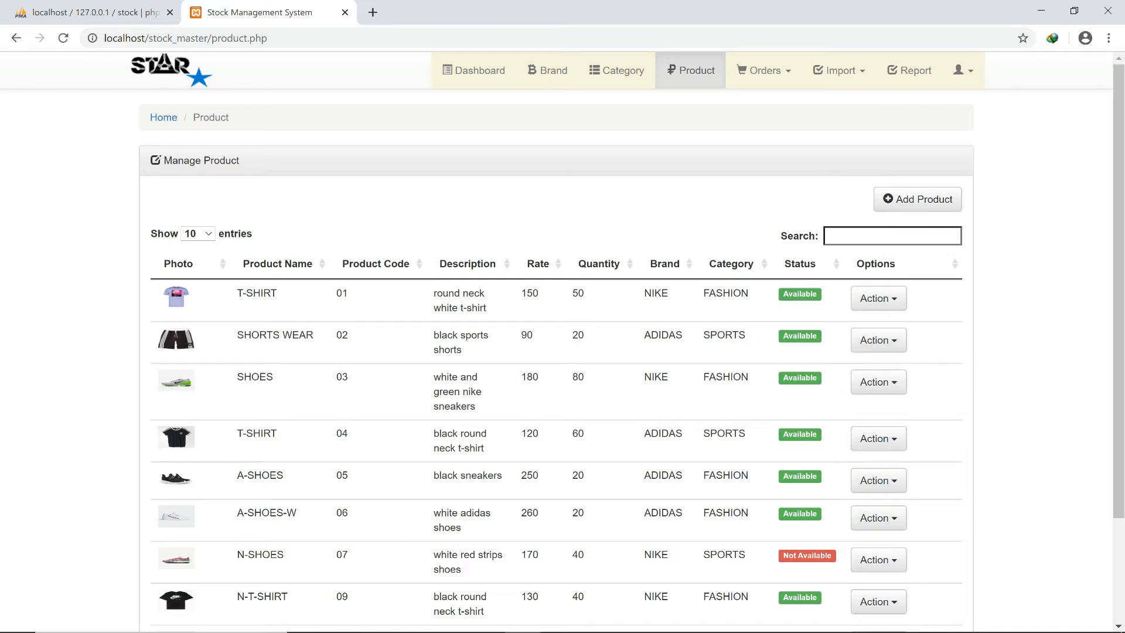
Start a new order dated 07/12/2020 and enter the client's name and contact number.
{"action": "left_click", "coordinate": [764, 70]}
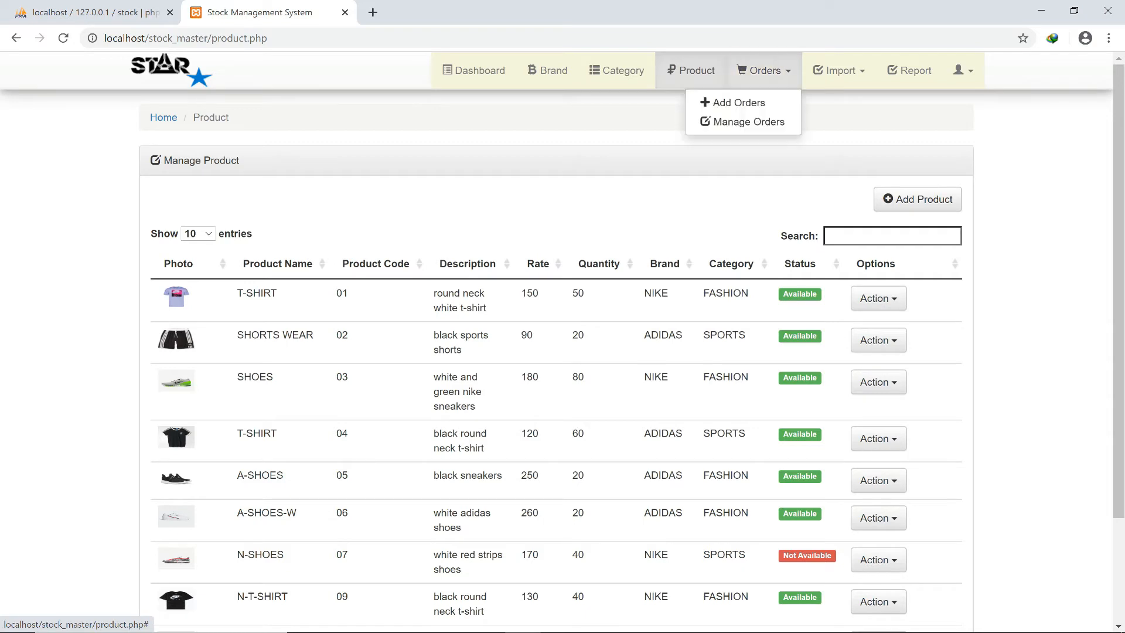
{"action": "left_click", "coordinate": [737, 103]}
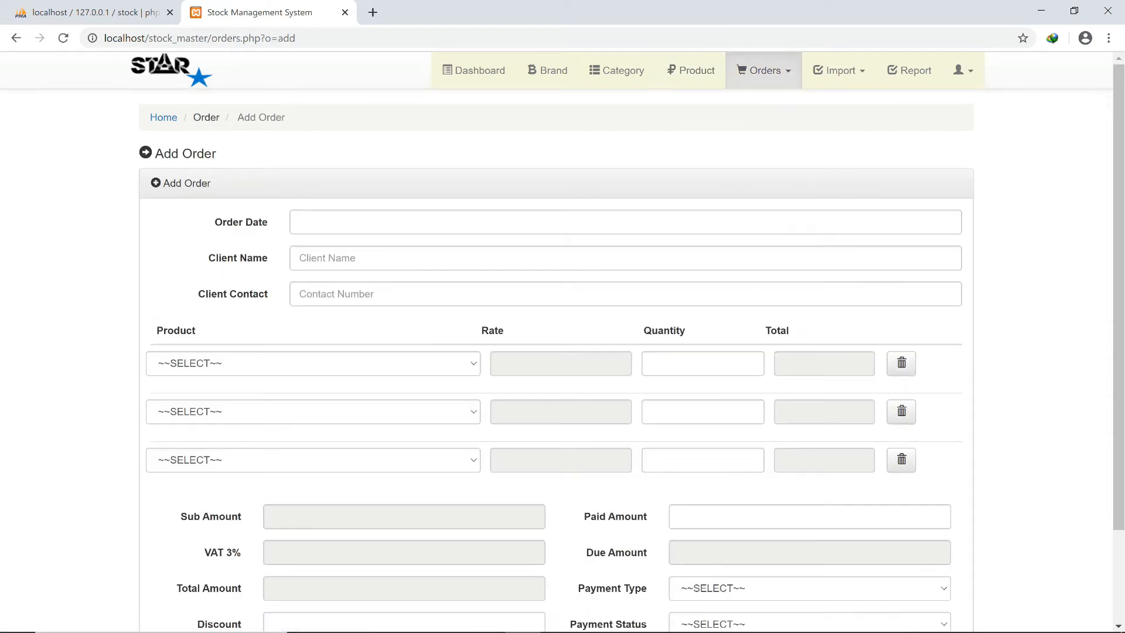
{"action": "left_click", "coordinate": [299, 221]}
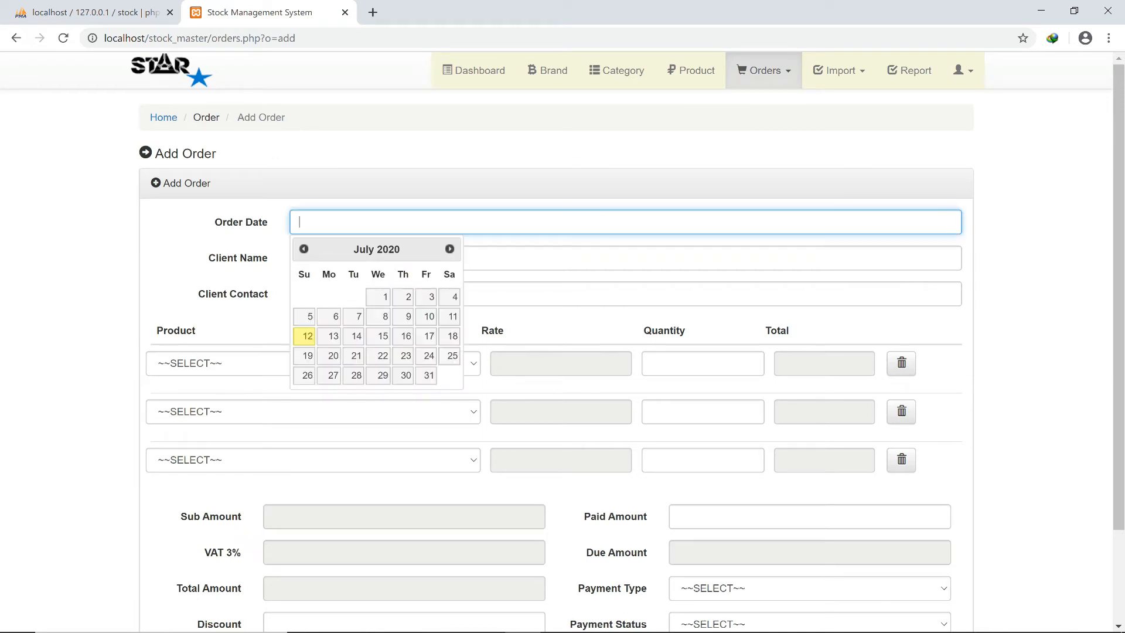
{"action": "left_click", "coordinate": [304, 336]}
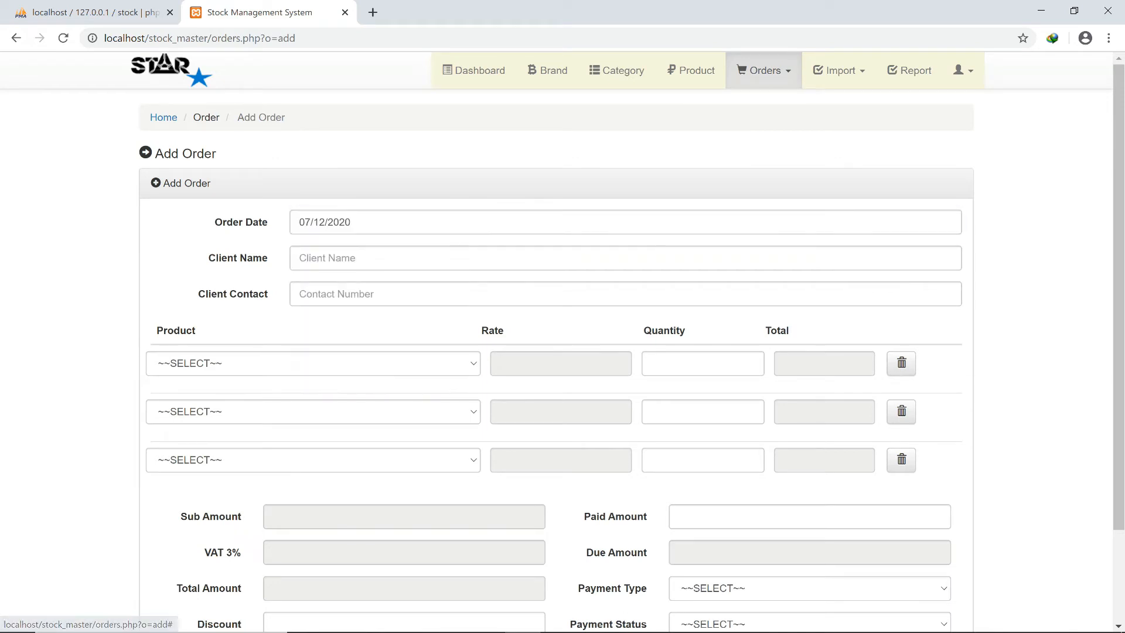
{"action": "left_click", "coordinate": [300, 258]}
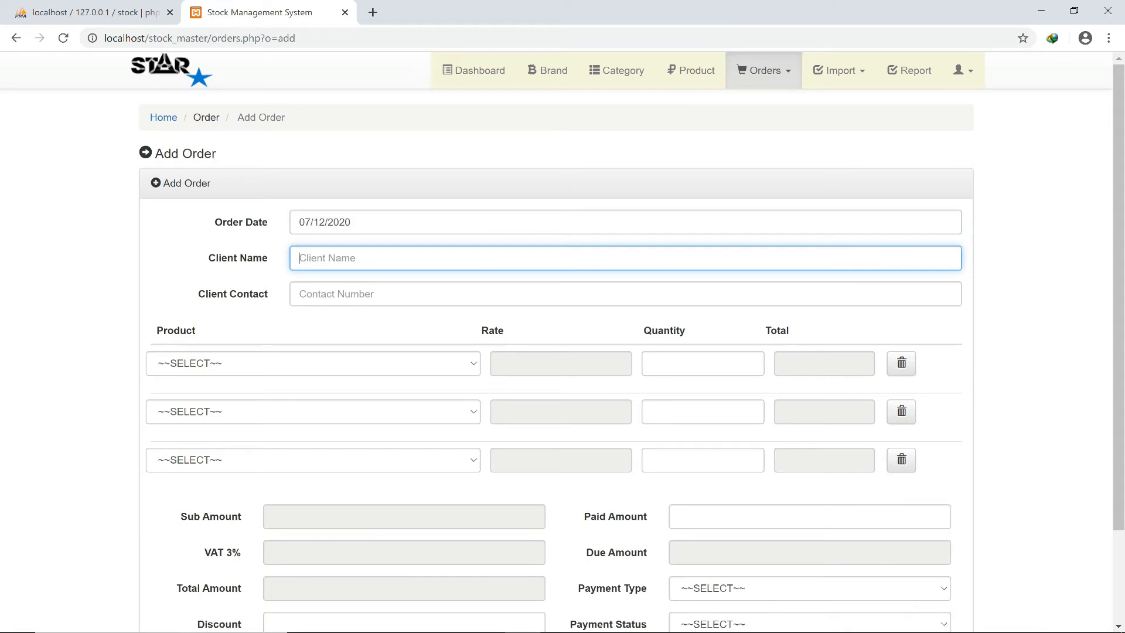
{"action": "type", "text": "kwame"}
{"action": "left_click", "coordinate": [299, 294]}
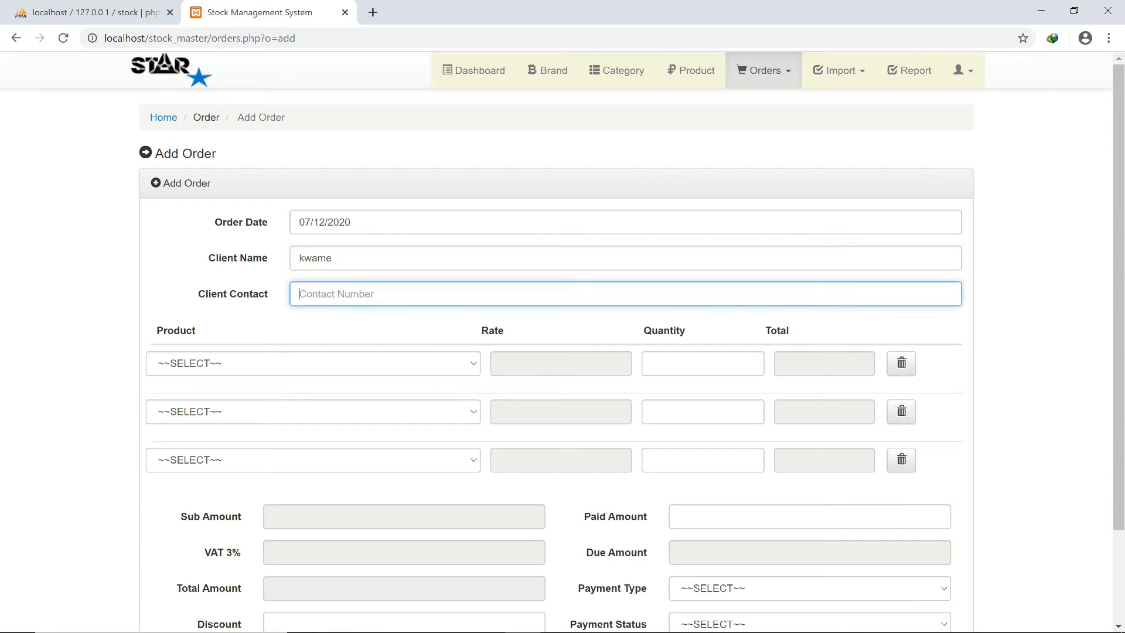
{"action": "left_click", "coordinate": [312, 363]}
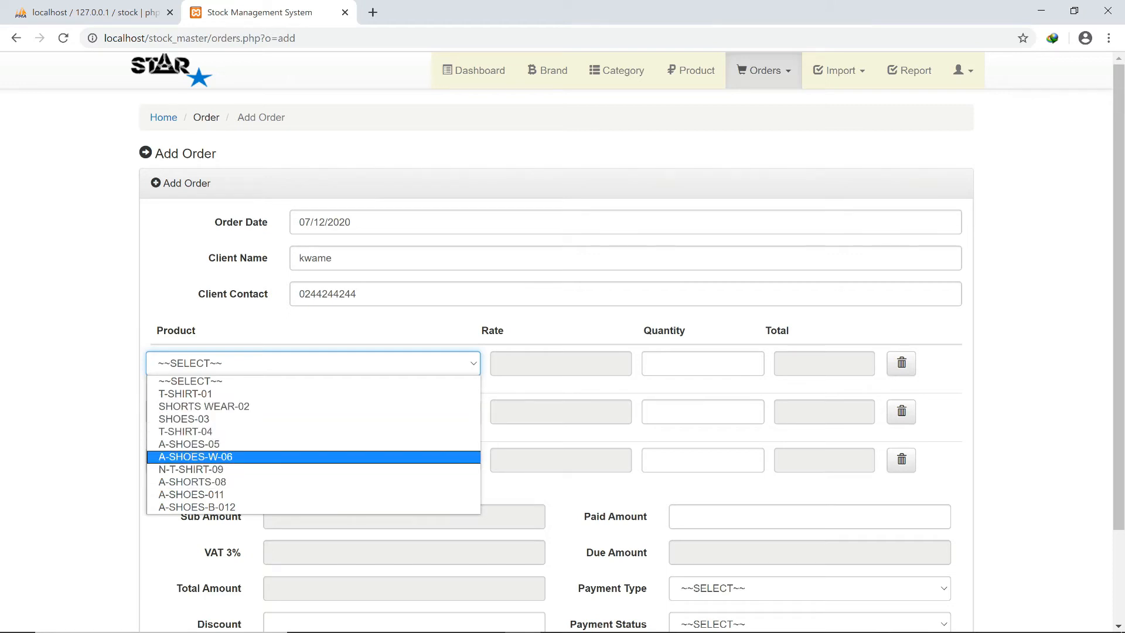
Add order lines A-SHOES-W-06 ×2, T-SHIRT-04 ×4 and A-SHORTS-08 ×2.
{"action": "left_click", "coordinate": [313, 457]}
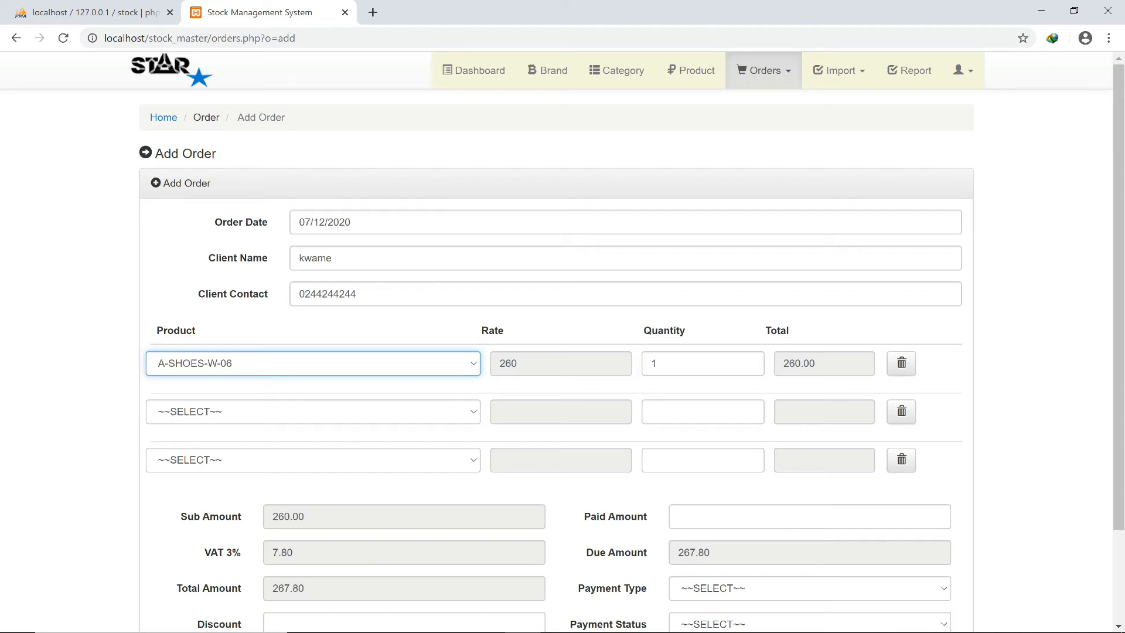
{"action": "left_click", "coordinate": [702, 364]}
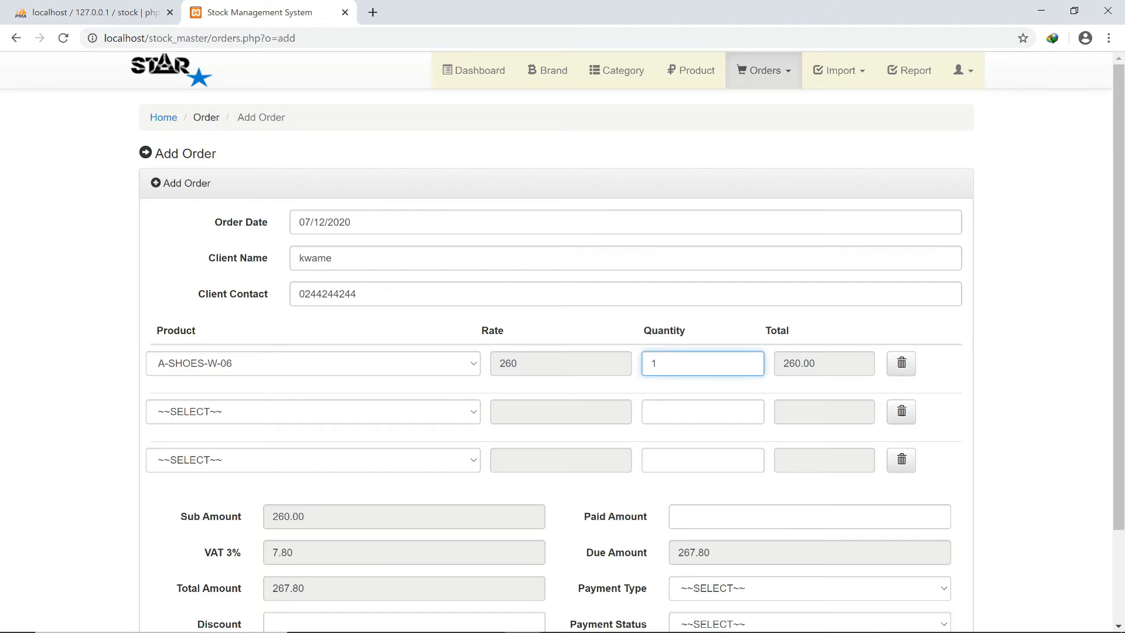
{"action": "key", "text": "BackSpace"}
{"action": "type", "text": "2"}
{"action": "left_click", "coordinate": [313, 411]}
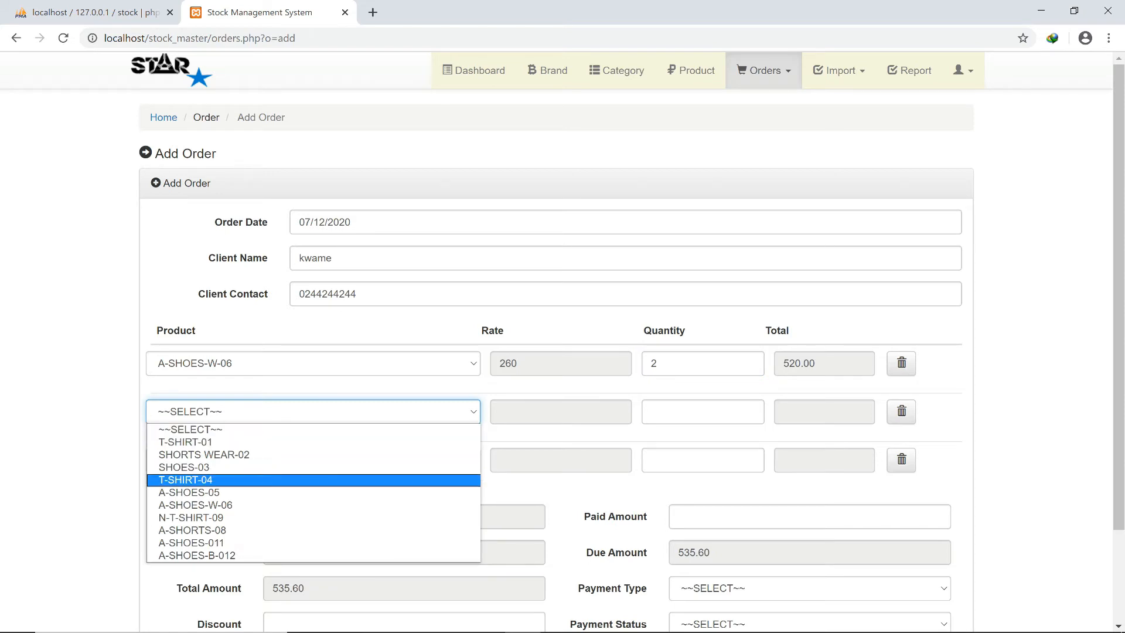
{"action": "key", "text": "Return"}
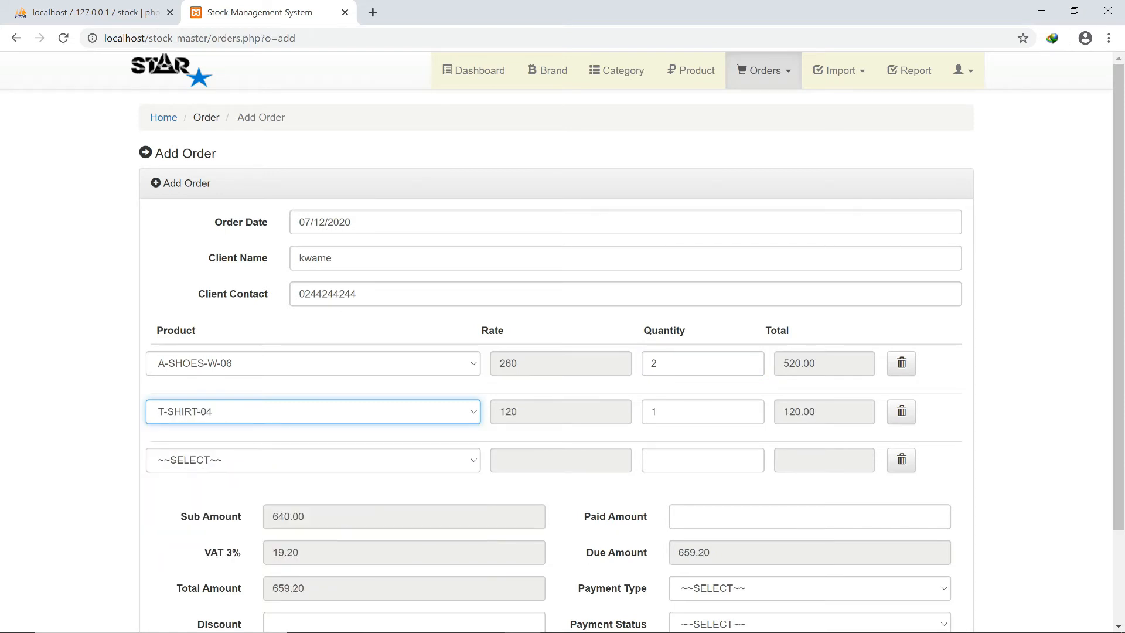
{"action": "left_click", "coordinate": [703, 412]}
{"action": "key", "text": "BackSpace"}
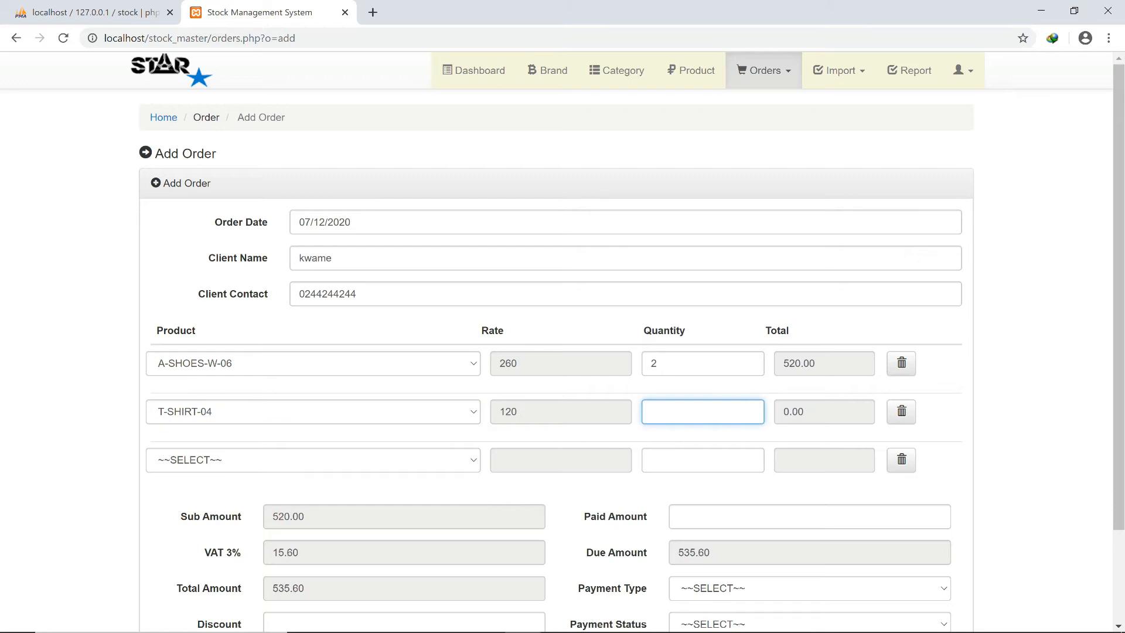
{"action": "type", "text": "4"}
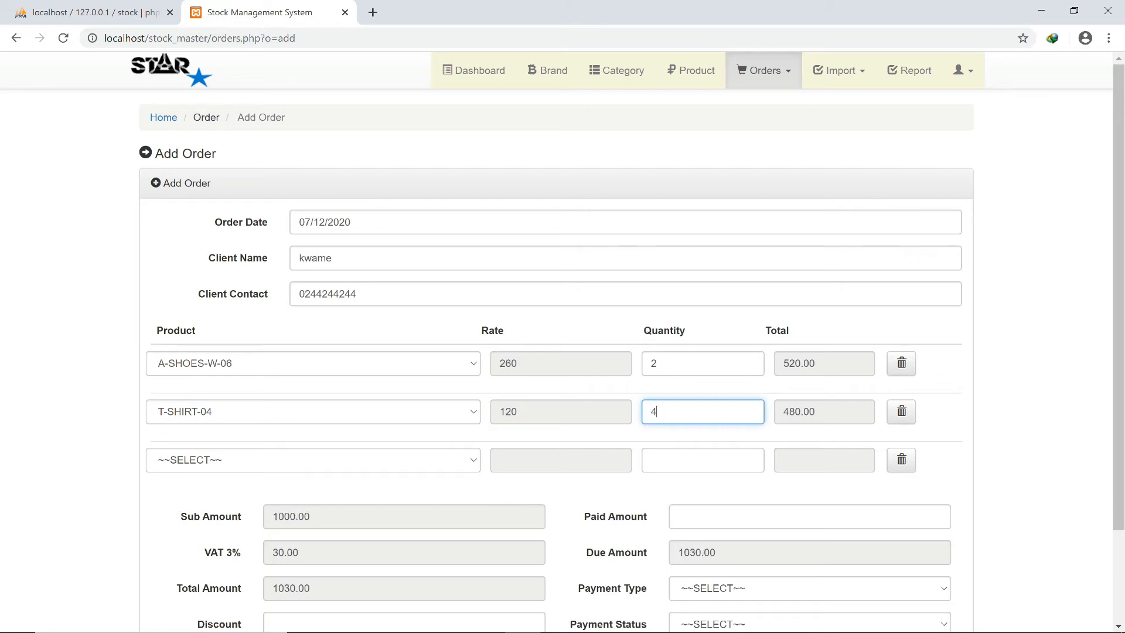
{"action": "left_click", "coordinate": [313, 460]}
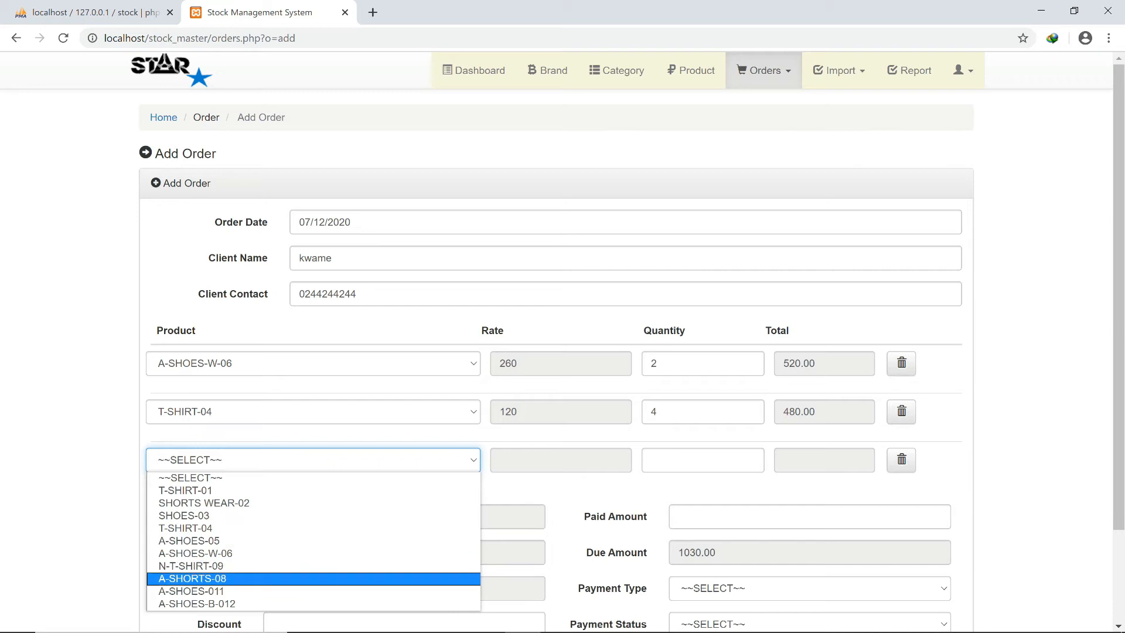
{"action": "left_click", "coordinate": [313, 579]}
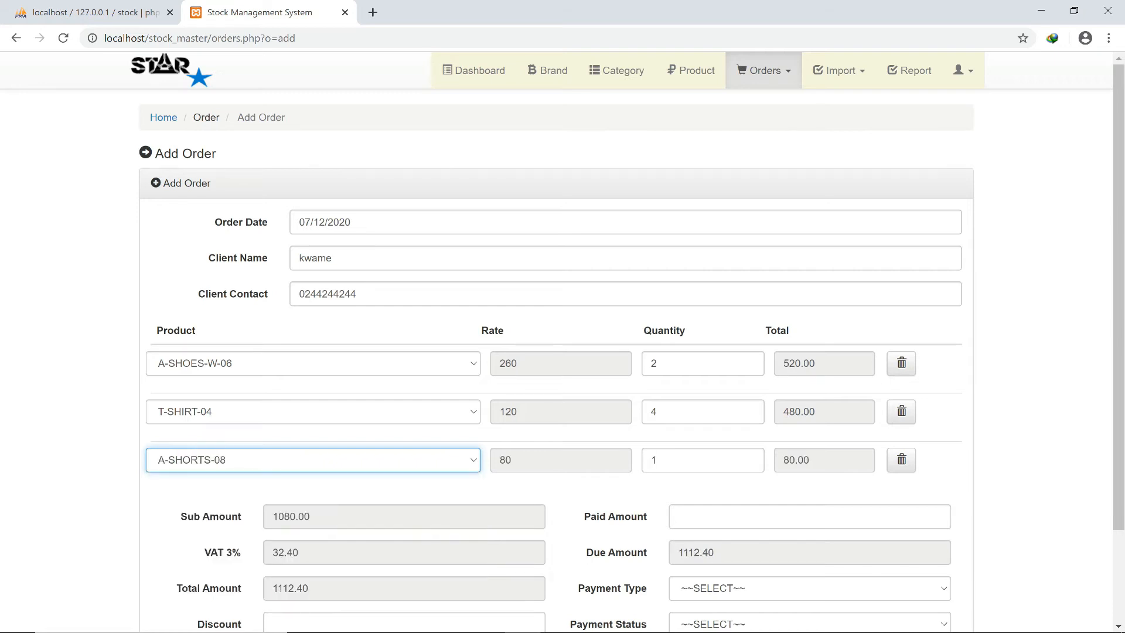
{"action": "key", "text": "Tab"}
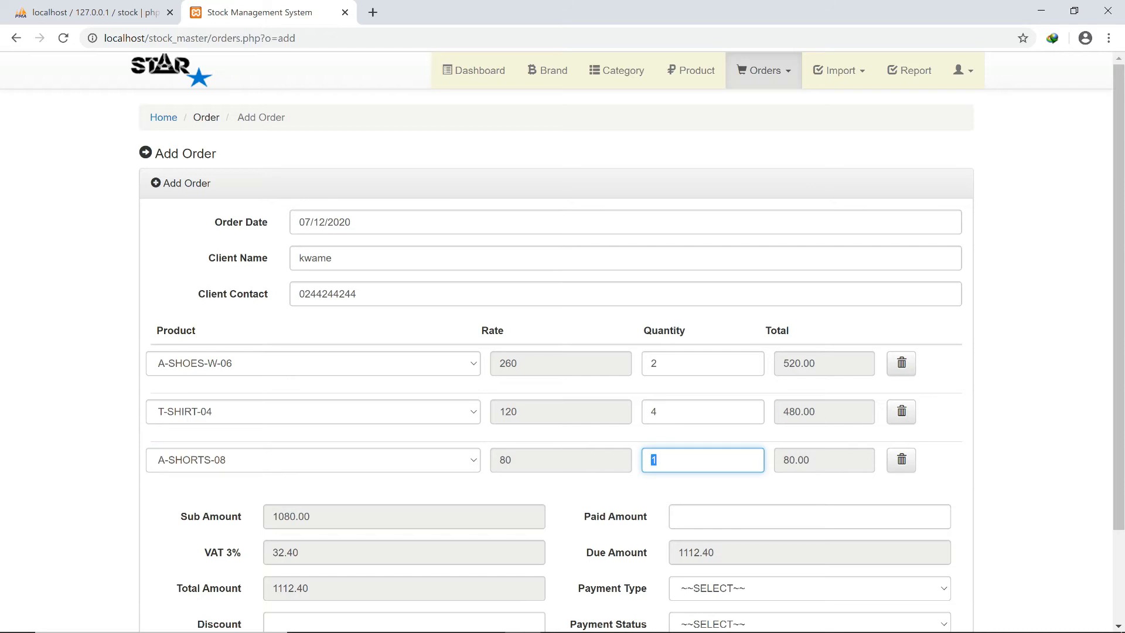
{"action": "type", "text": "2"}
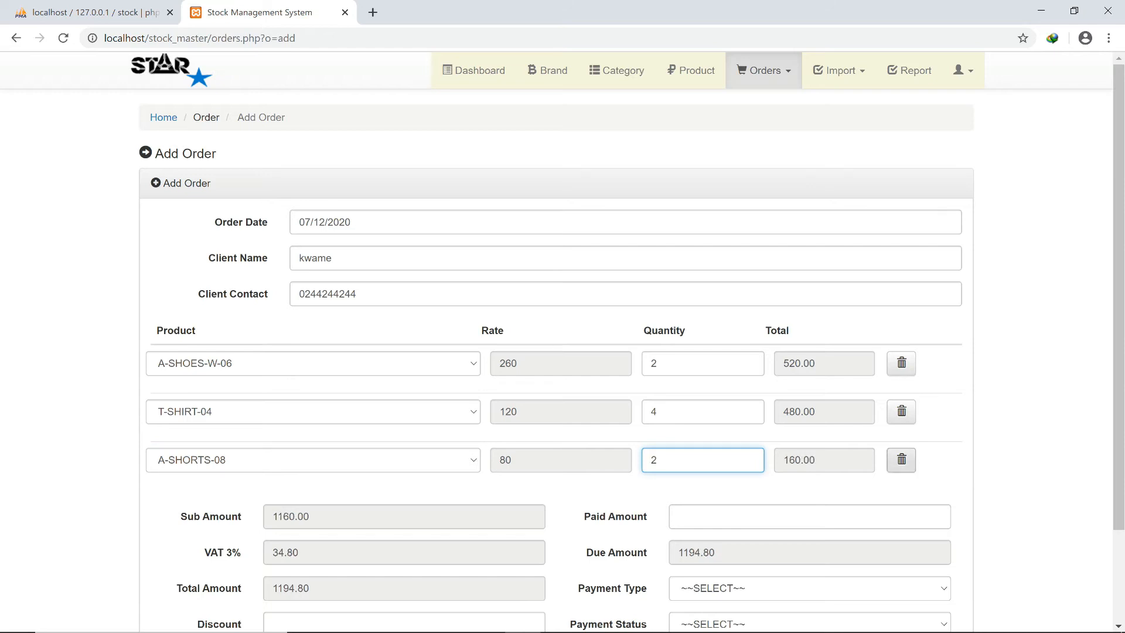
Add two extra product rows, then delete both empty rows, leaving grand total 1194.80.
{"action": "scroll", "coordinate": [562, 342], "scroll_direction": "down", "scroll_amount": 2}
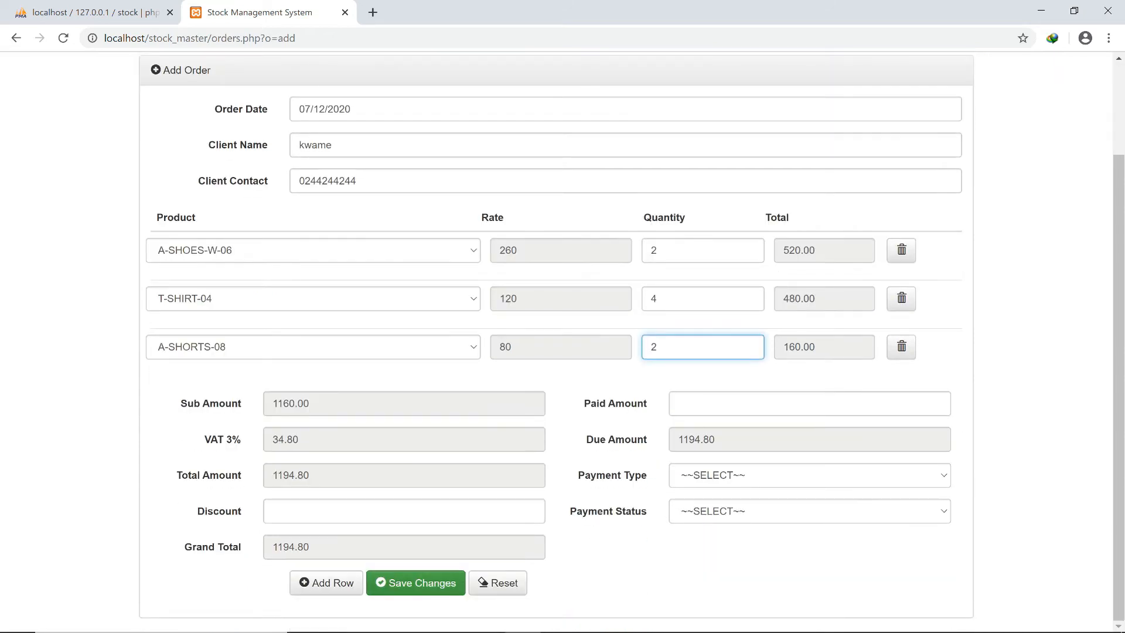
{"action": "left_click", "coordinate": [327, 583]}
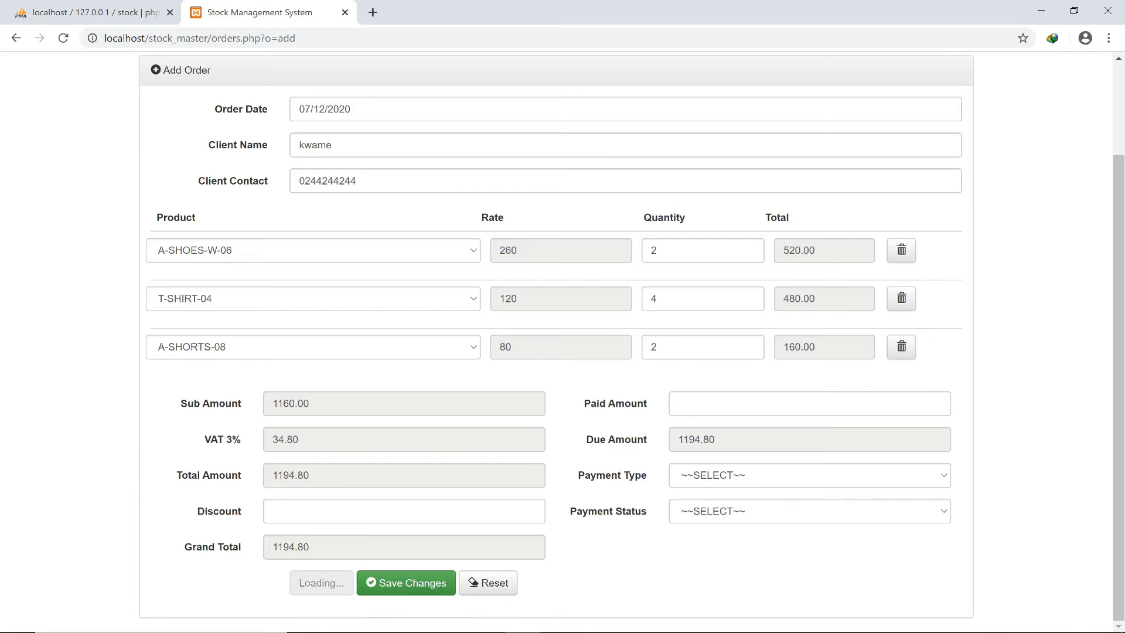
{"action": "scroll", "coordinate": [562, 340], "scroll_direction": "down", "scroll_amount": 1}
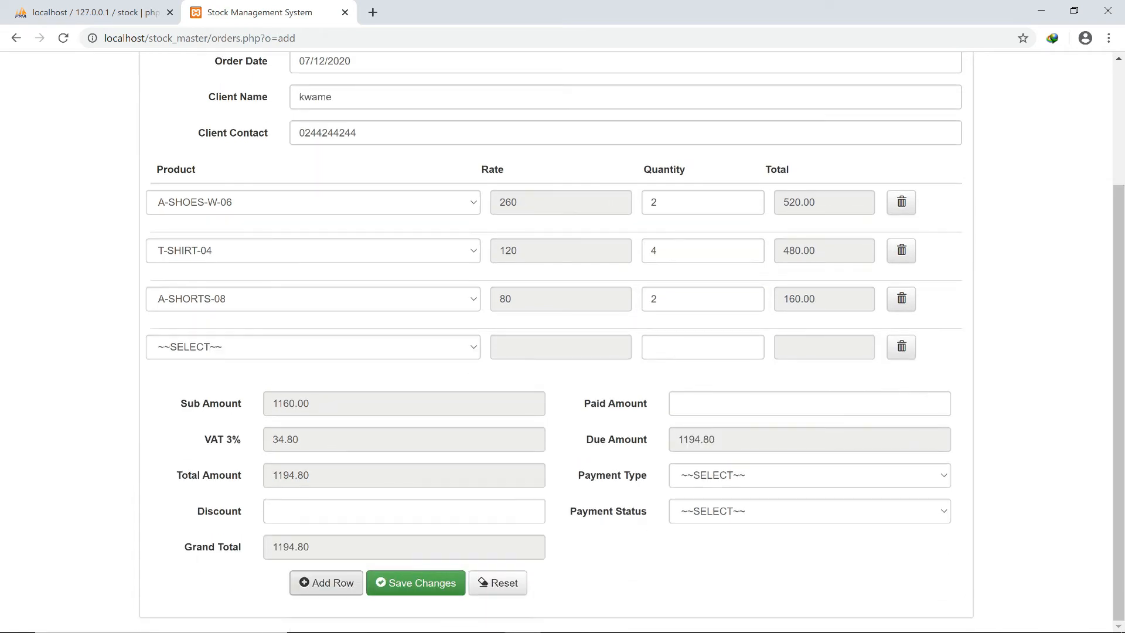
{"action": "left_click", "coordinate": [326, 583]}
{"action": "scroll", "coordinate": [562, 340], "scroll_direction": "down", "scroll_amount": 1}
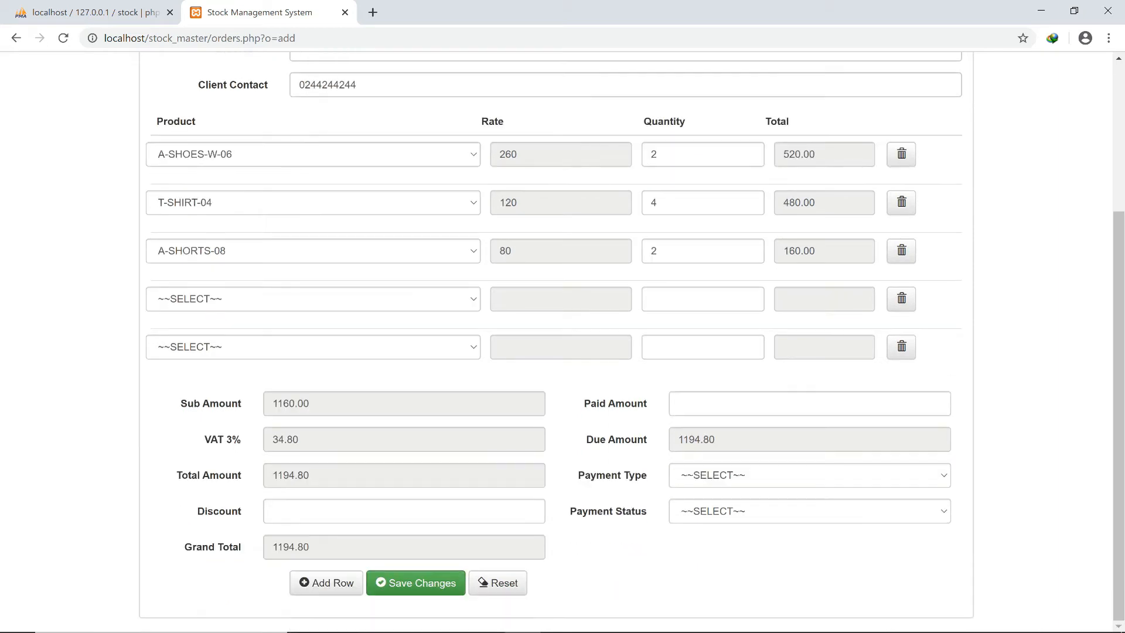
{"action": "left_click", "coordinate": [901, 346]}
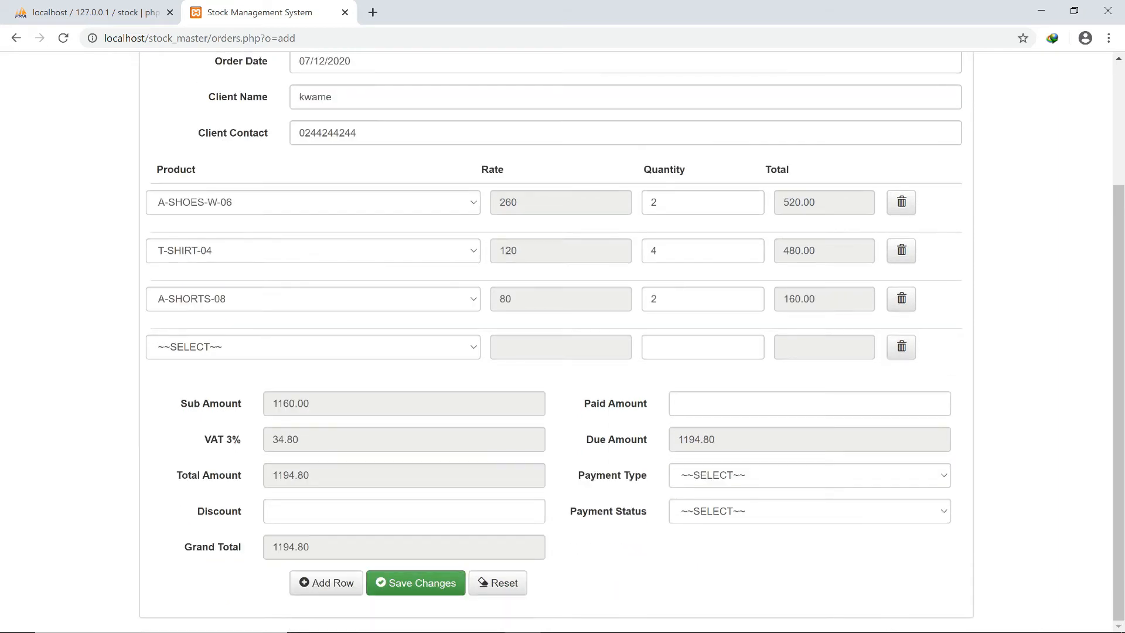
{"action": "left_click", "coordinate": [901, 346]}
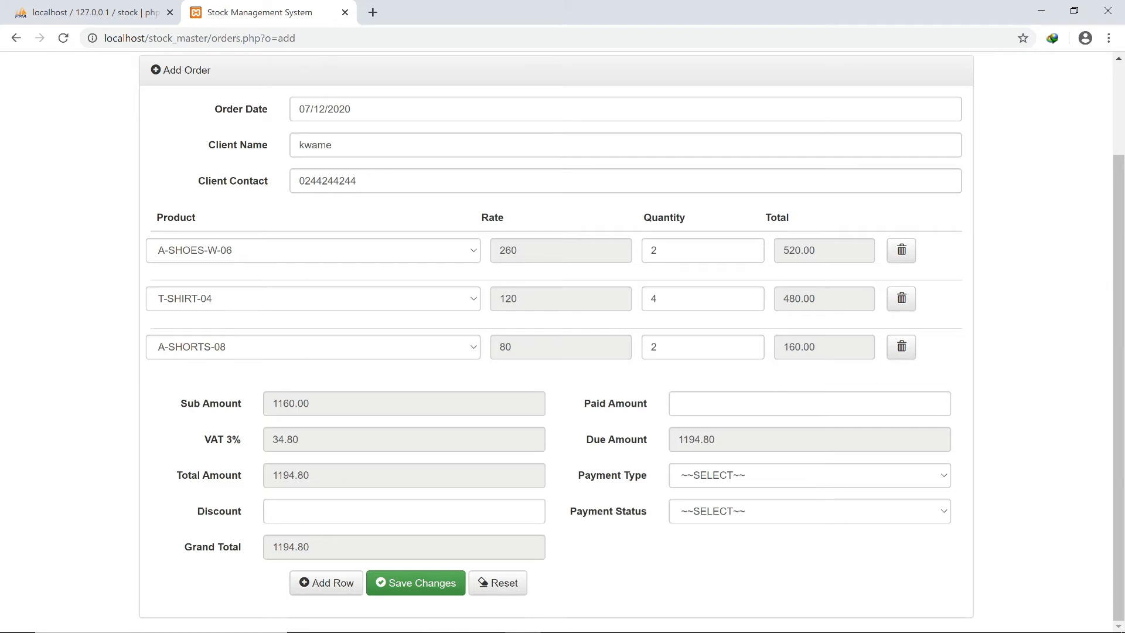
Apply discount 5, record 900 paid in Cash as Advance Payment, and save the order.
{"action": "left_click", "coordinate": [404, 511]}
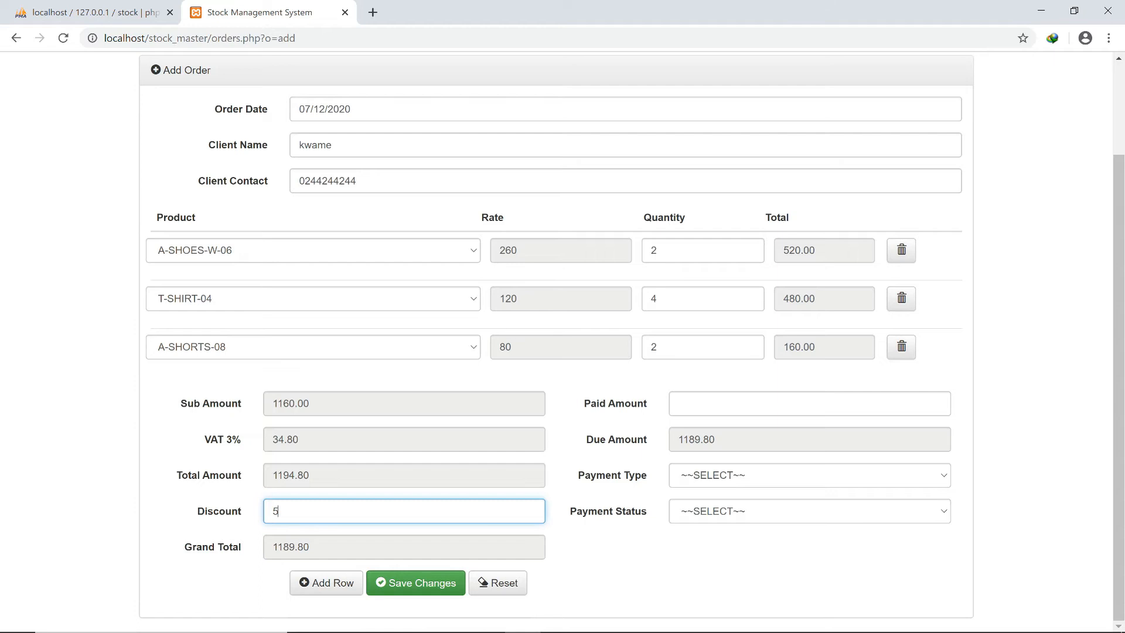
{"action": "left_click", "coordinate": [679, 404]}
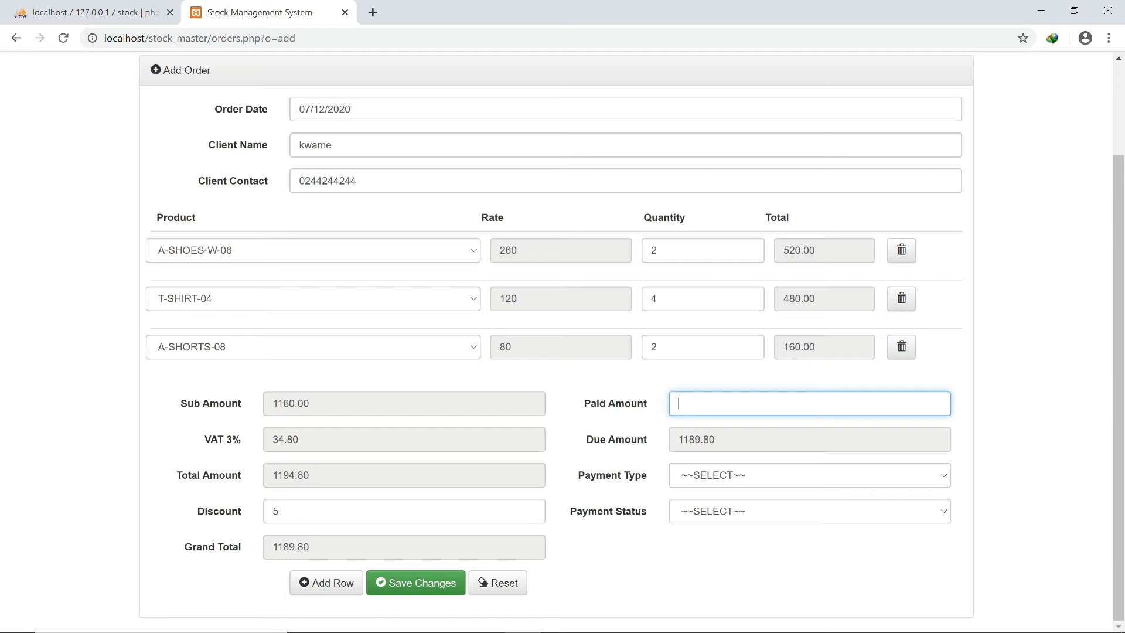
{"action": "type", "text": "900"}
{"action": "left_click", "coordinate": [809, 475]}
{"action": "left_click", "coordinate": [810, 520]}
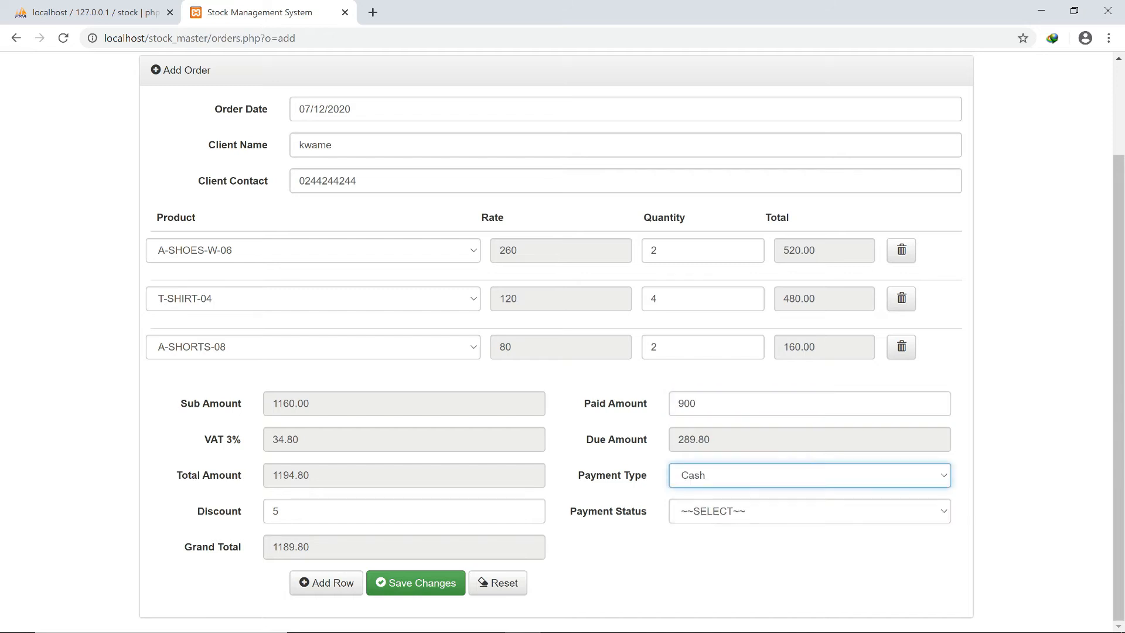
{"action": "left_click", "coordinate": [810, 475]}
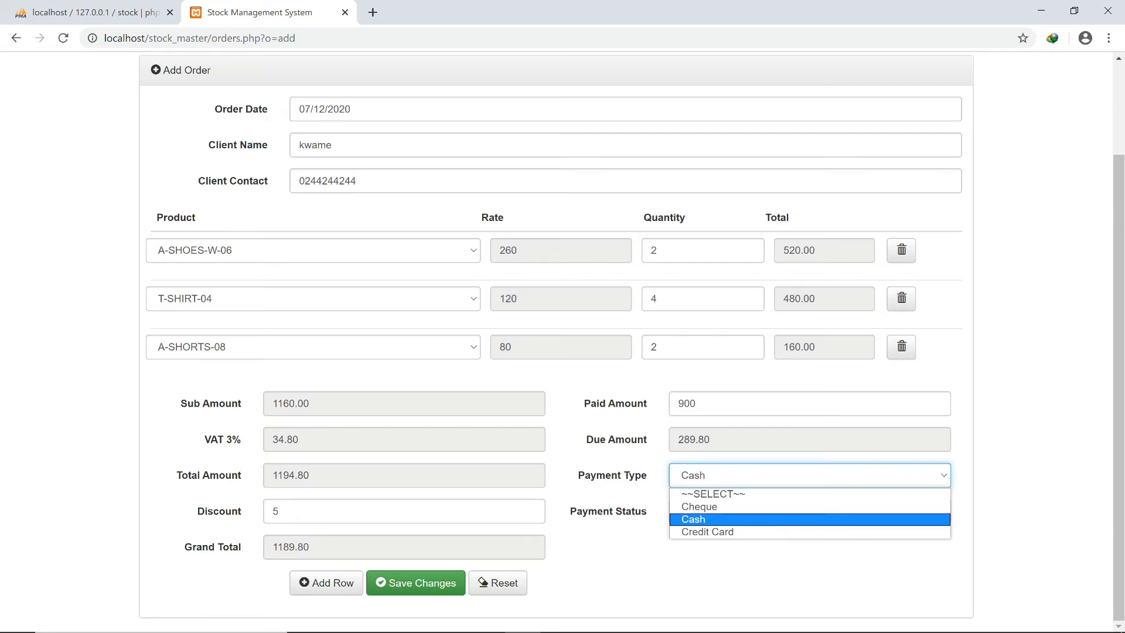
{"action": "left_click", "coordinate": [810, 520]}
{"action": "left_click", "coordinate": [809, 511]}
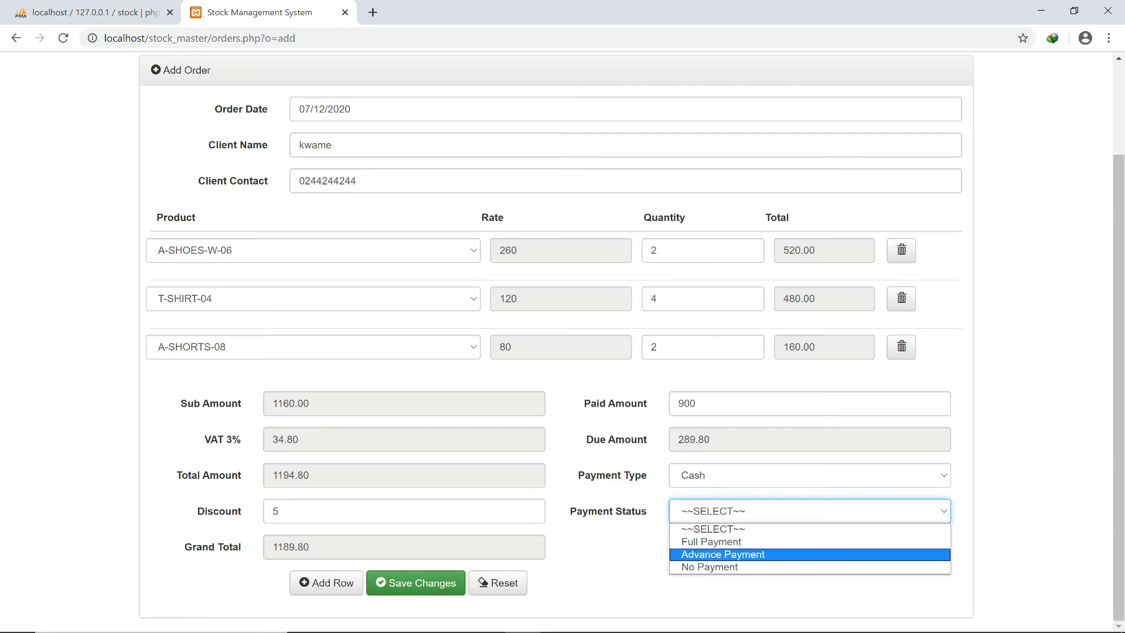
{"action": "left_click", "coordinate": [810, 554]}
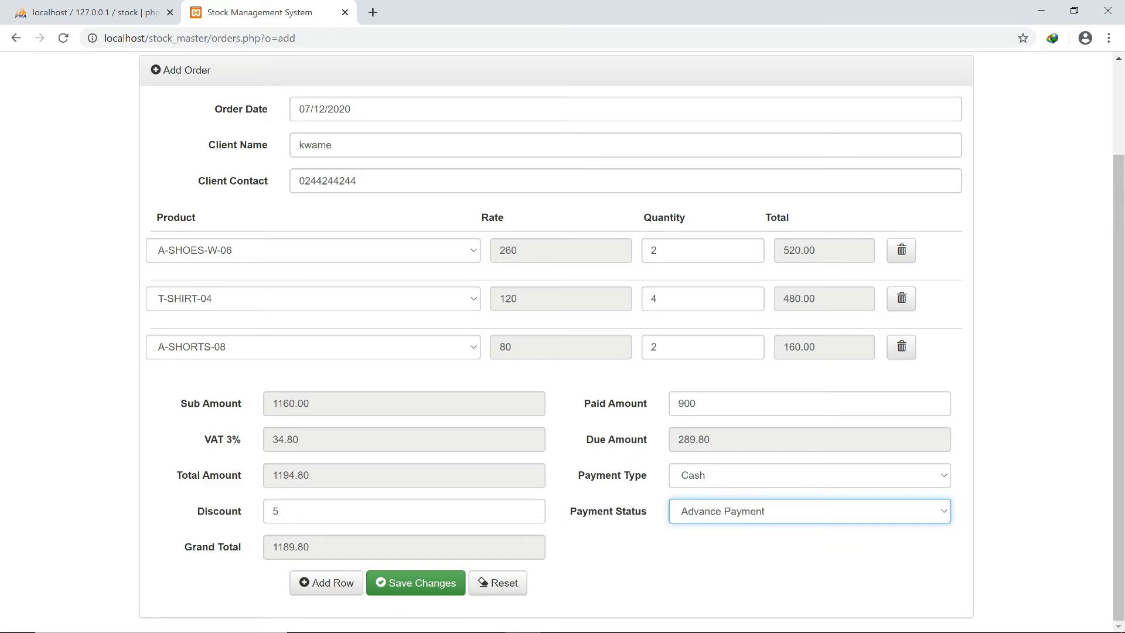
{"action": "left_click", "coordinate": [415, 583]}
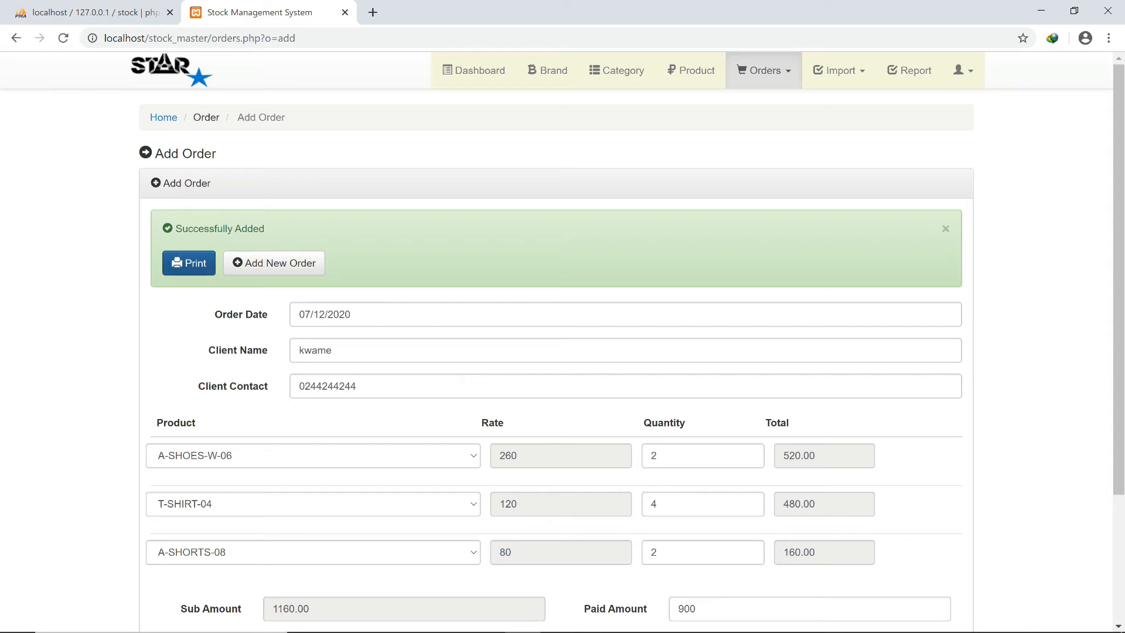
Open the order's invoice print preview, maximize it, then close it to return to the order.
{"action": "left_click", "coordinate": [189, 262]}
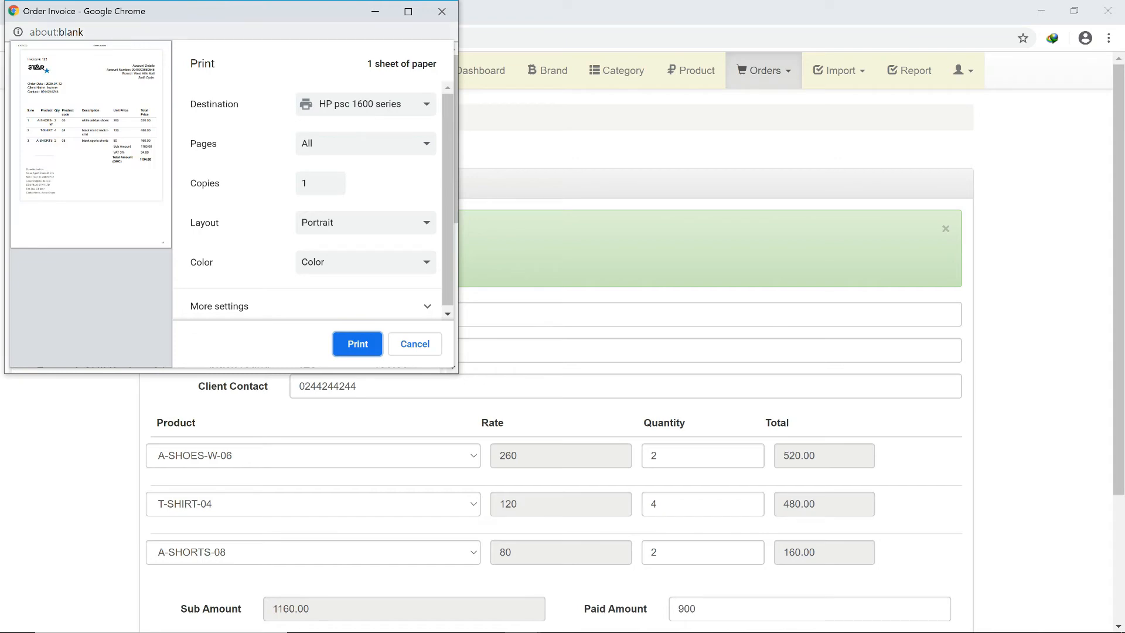
{"action": "left_click", "coordinate": [409, 11]}
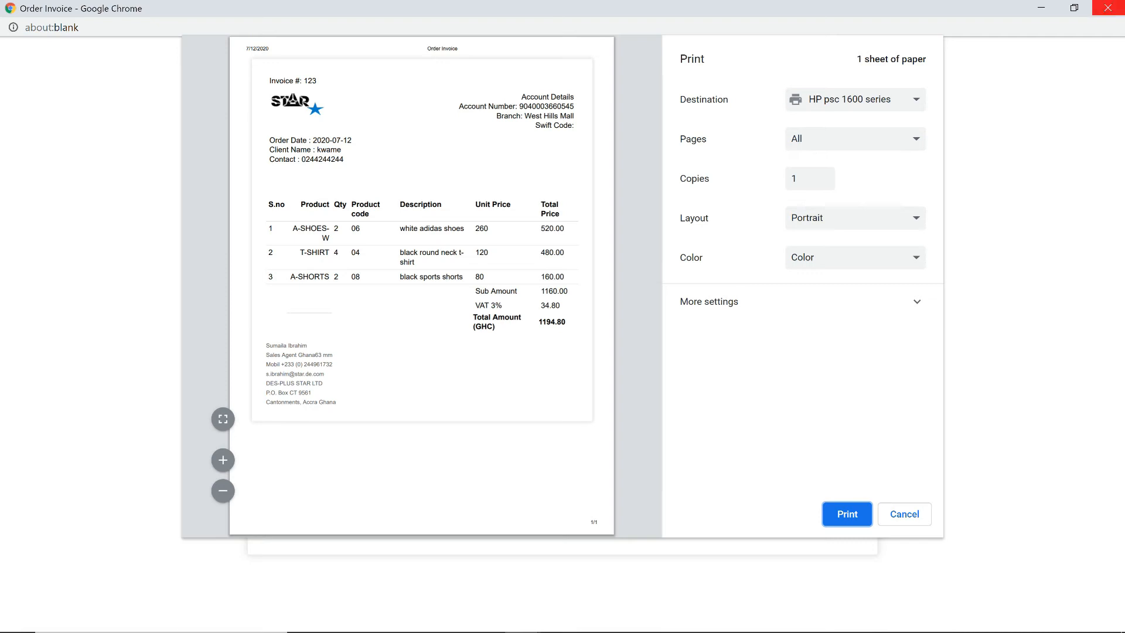
{"action": "left_click", "coordinate": [1108, 8]}
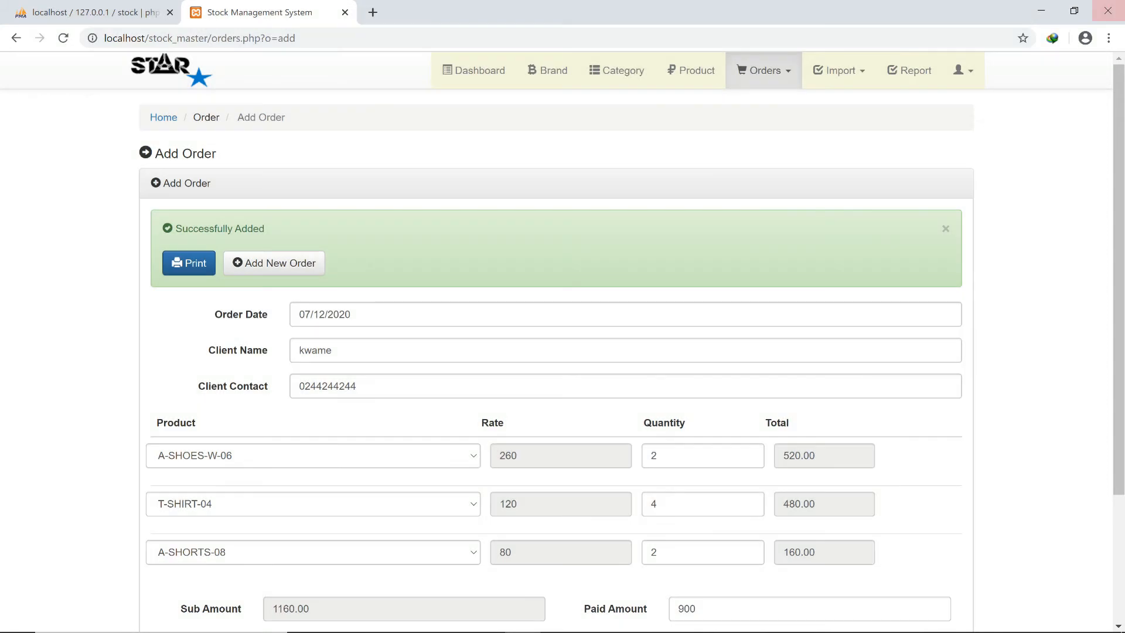
In Manage Orders, pay the 289.80 balance in Cash with payment status Full Payment.
{"action": "left_click", "coordinate": [763, 70]}
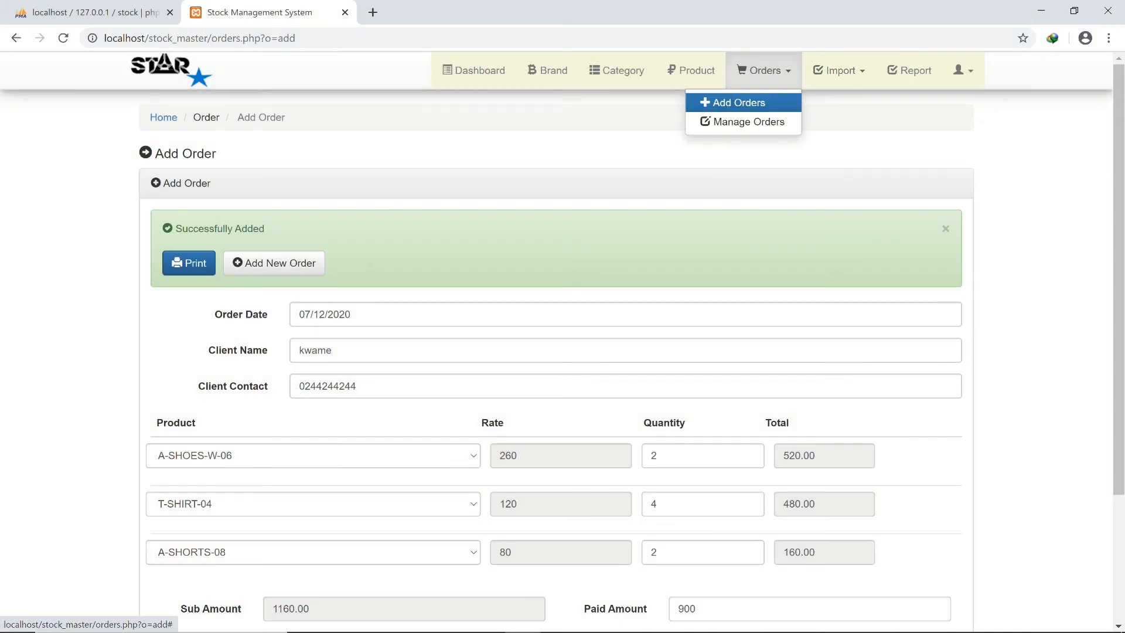
{"action": "left_click", "coordinate": [743, 121]}
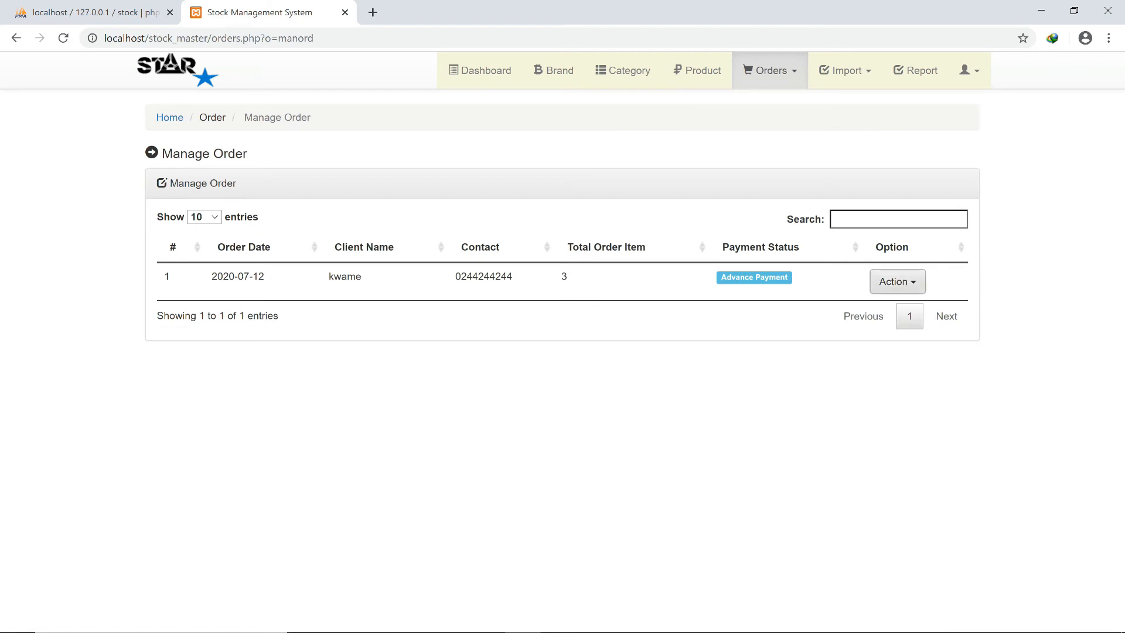
{"action": "left_click", "coordinate": [897, 281]}
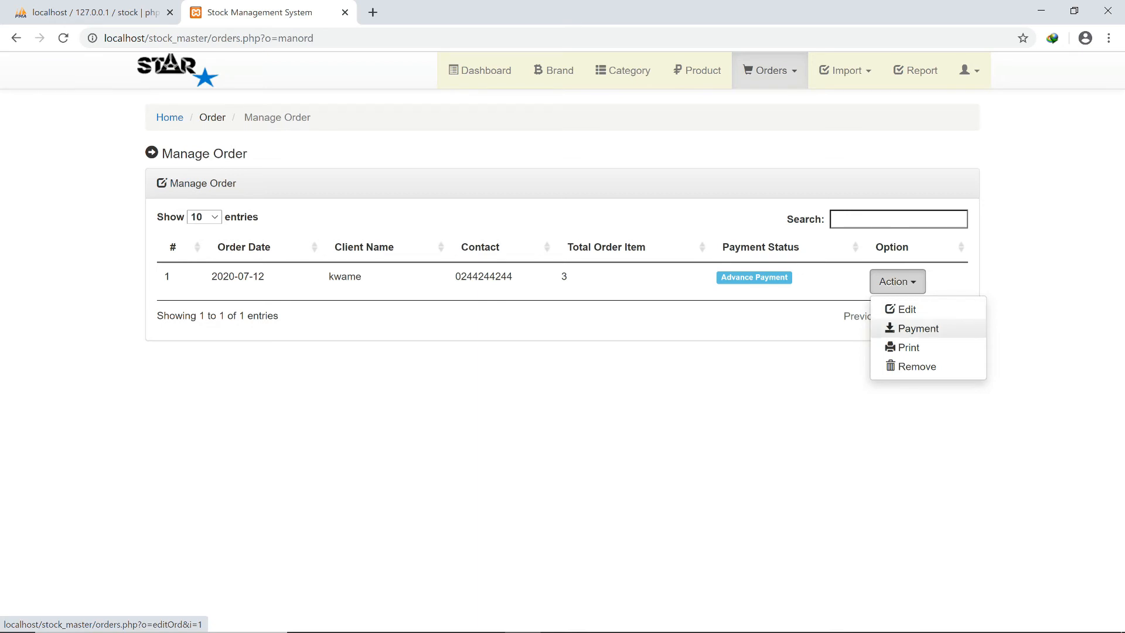
{"action": "left_click", "coordinate": [917, 328]}
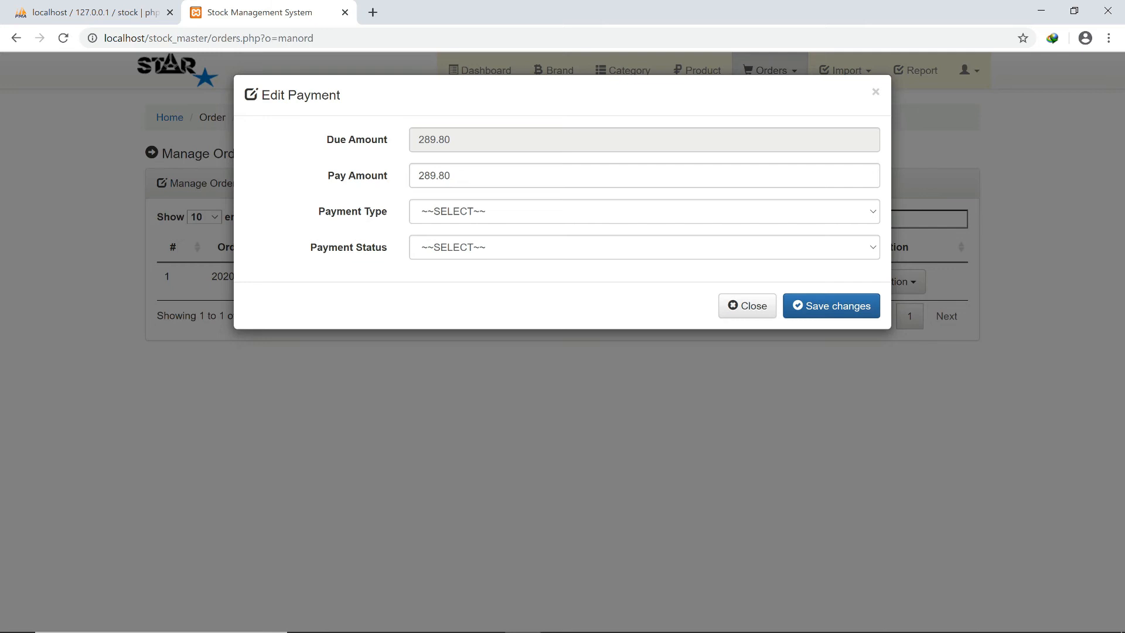
{"action": "left_click", "coordinate": [644, 212]}
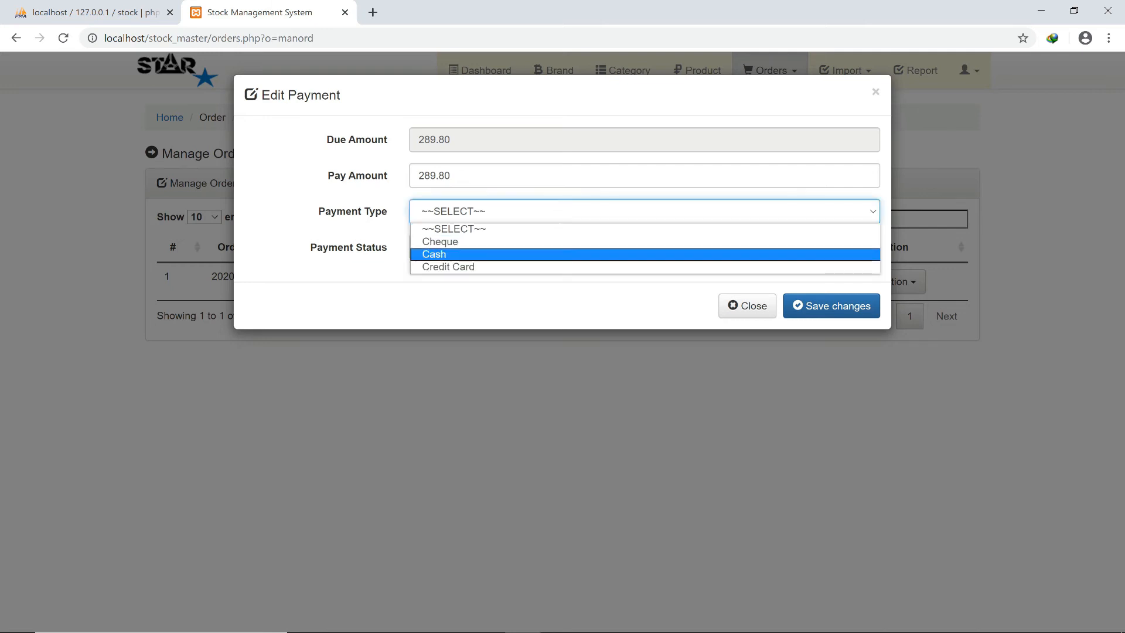
{"action": "left_click", "coordinate": [644, 254]}
{"action": "left_click", "coordinate": [643, 247]}
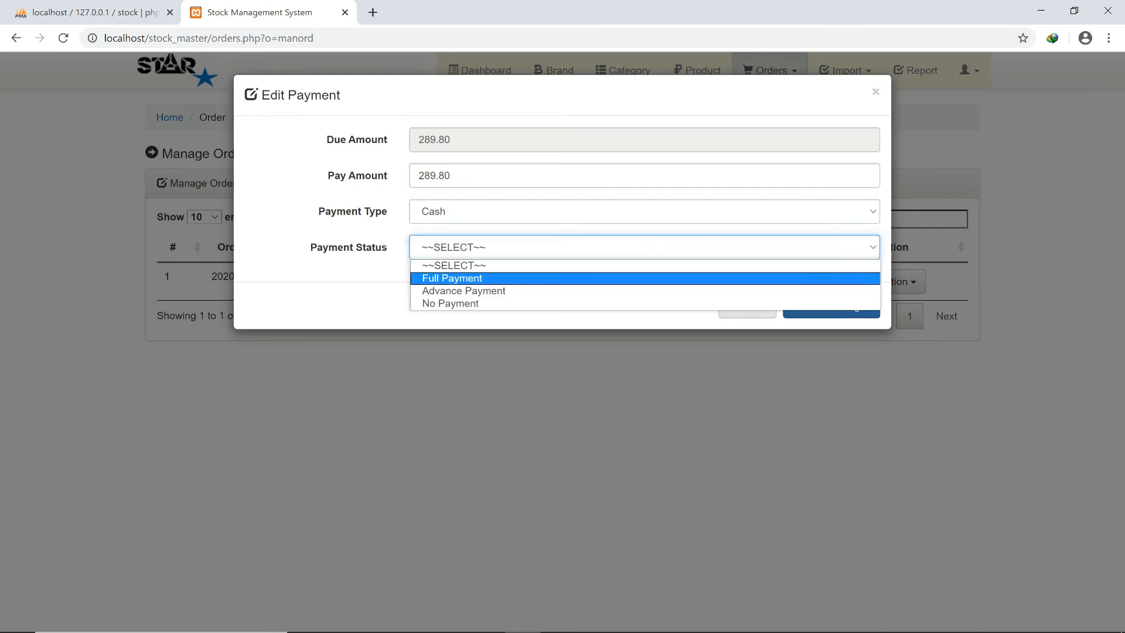
{"action": "left_click", "coordinate": [644, 276]}
{"action": "left_click", "coordinate": [831, 305]}
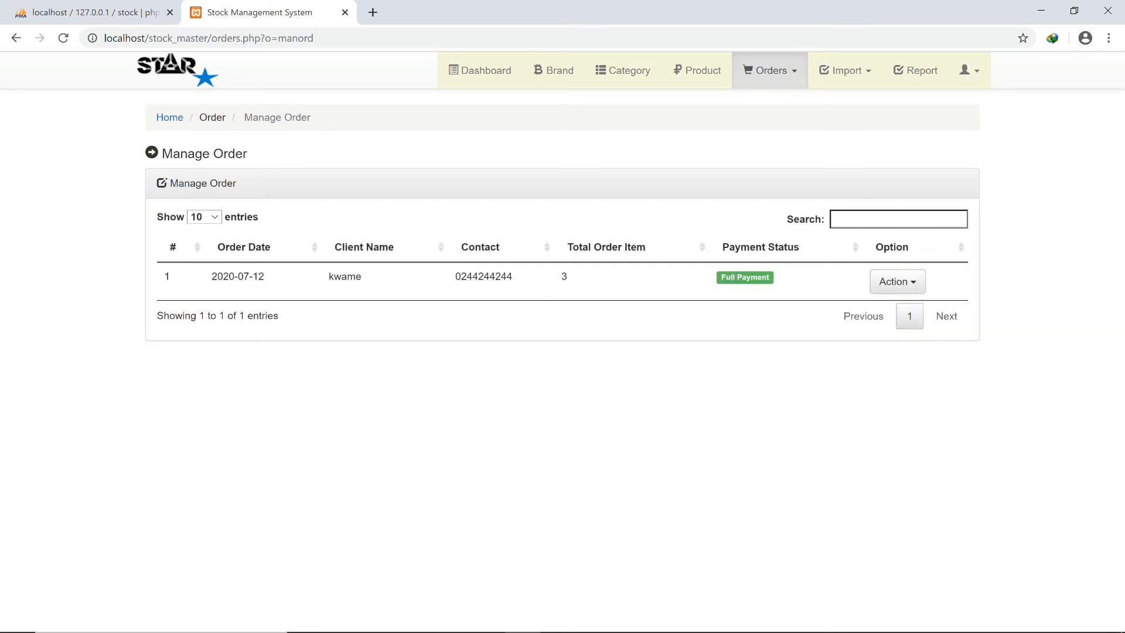
Open the paid order's invoice from its Action menu and print it.
{"action": "left_click", "coordinate": [897, 281]}
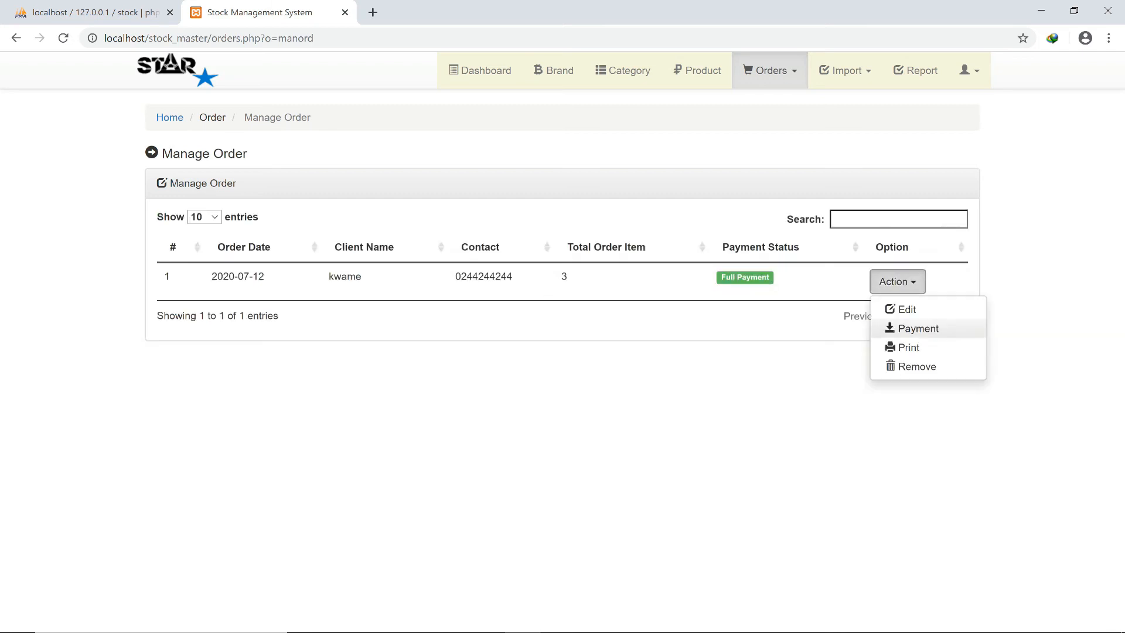
{"action": "left_click", "coordinate": [908, 347]}
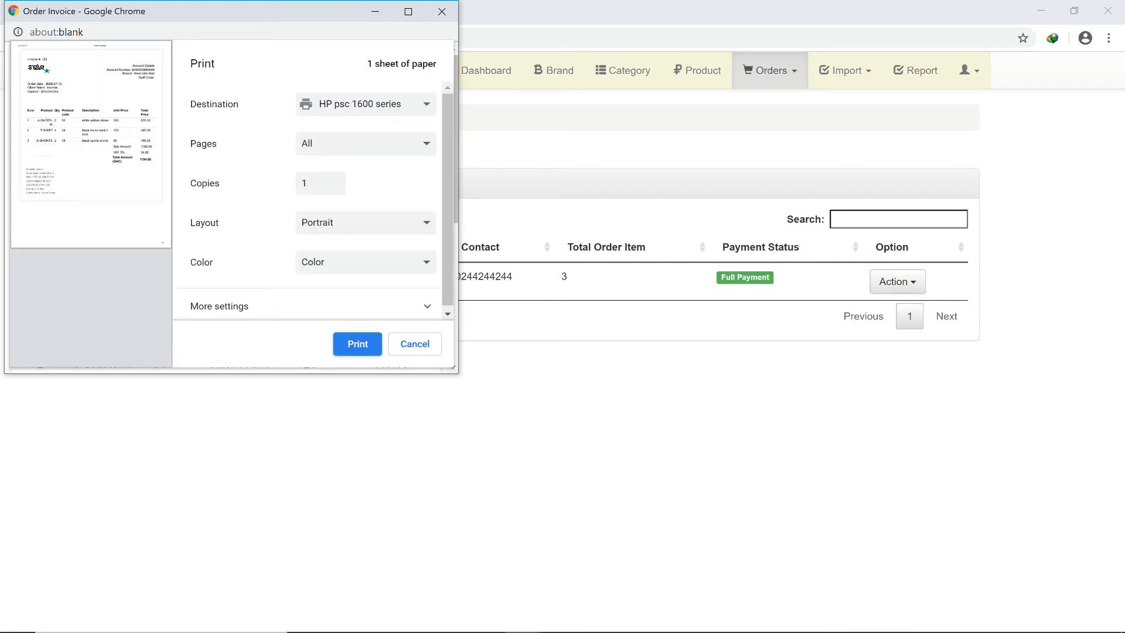
{"action": "left_click", "coordinate": [355, 346]}
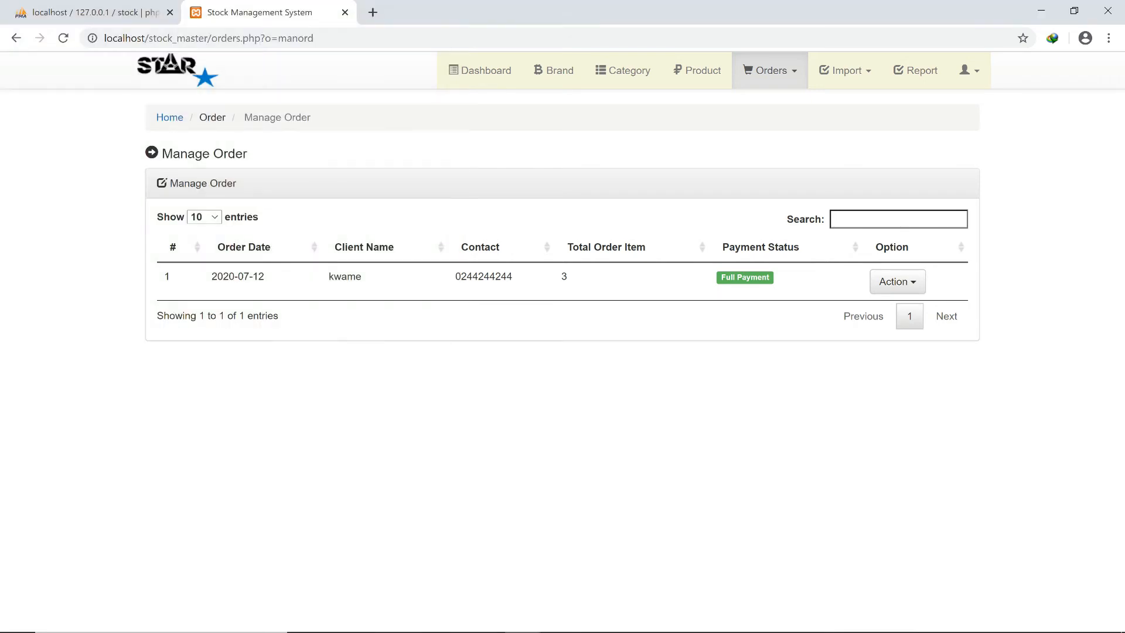
{"action": "mouse_move", "coordinate": [413, 631]}
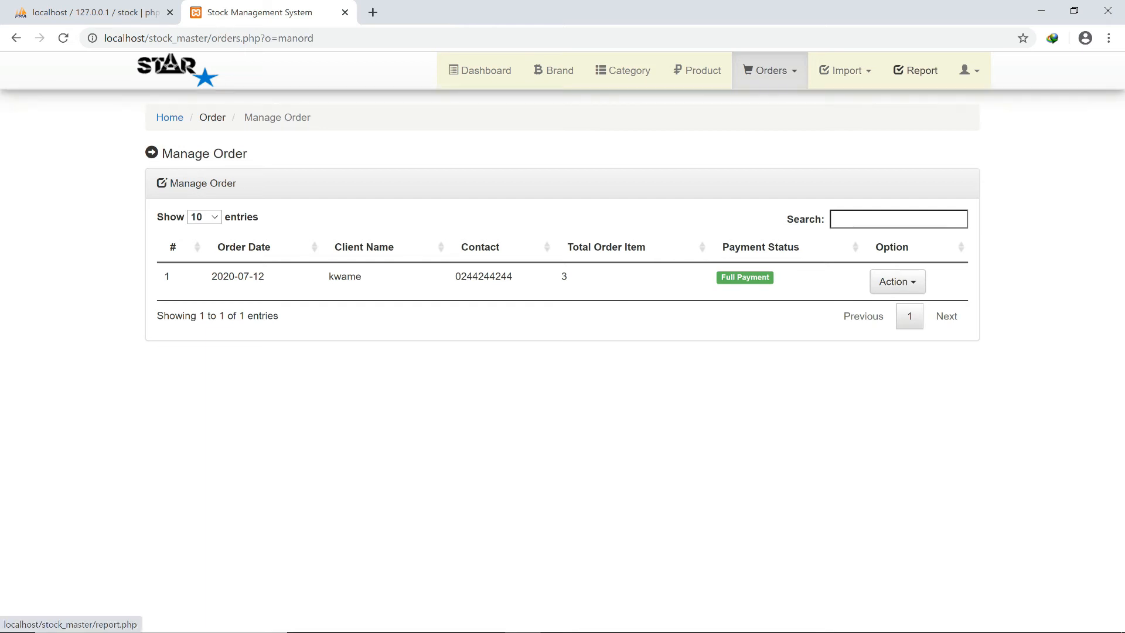
Set start and end dates to 07/12/2020 on the Order Report page, generate it, and maximize the preview.
{"action": "left_click", "coordinate": [915, 70]}
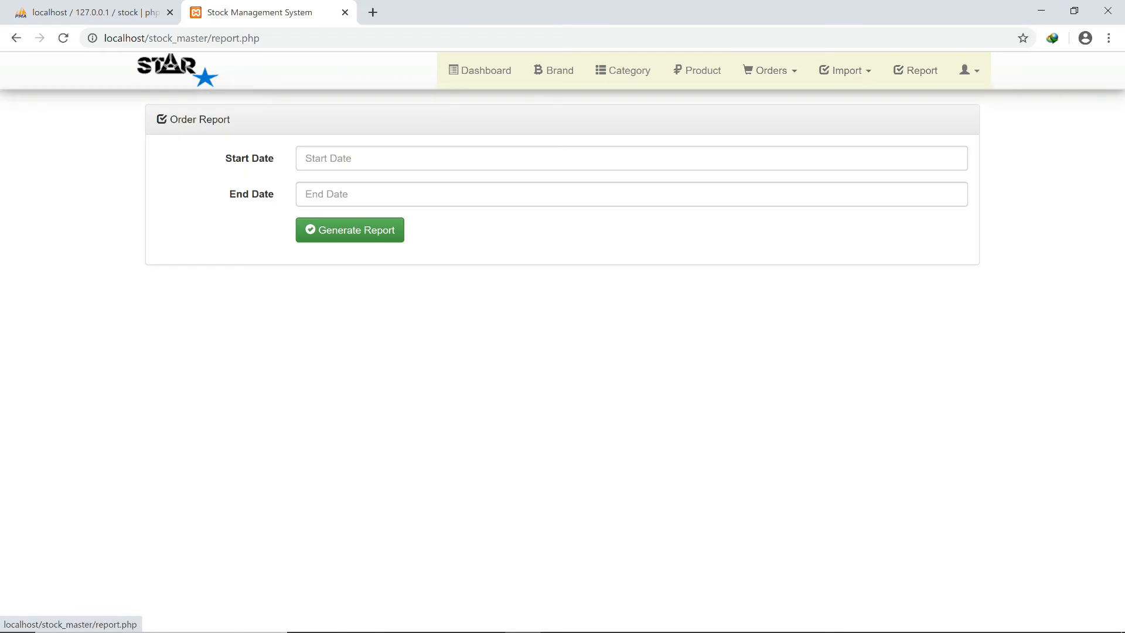
{"action": "left_click", "coordinate": [328, 159]}
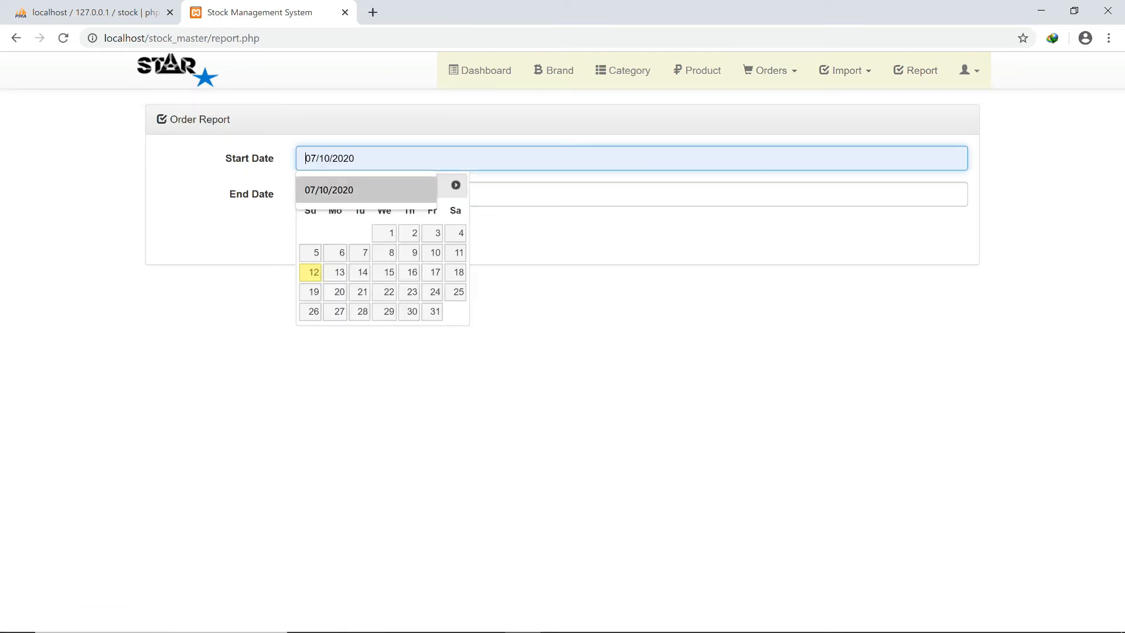
{"action": "left_click", "coordinate": [310, 273]}
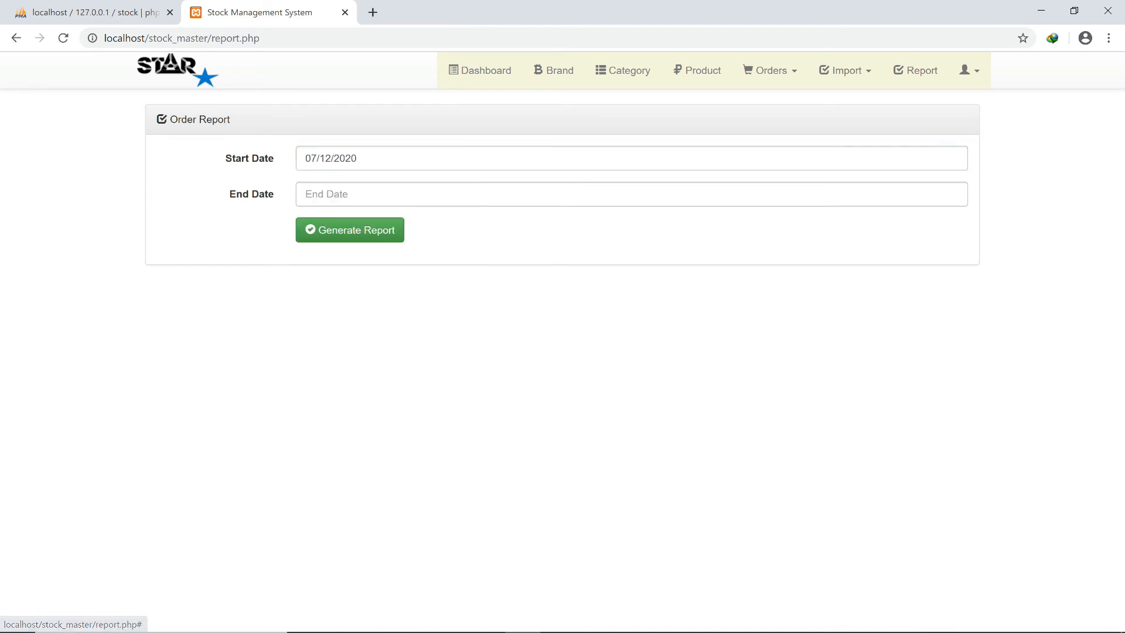
{"action": "left_click", "coordinate": [328, 194]}
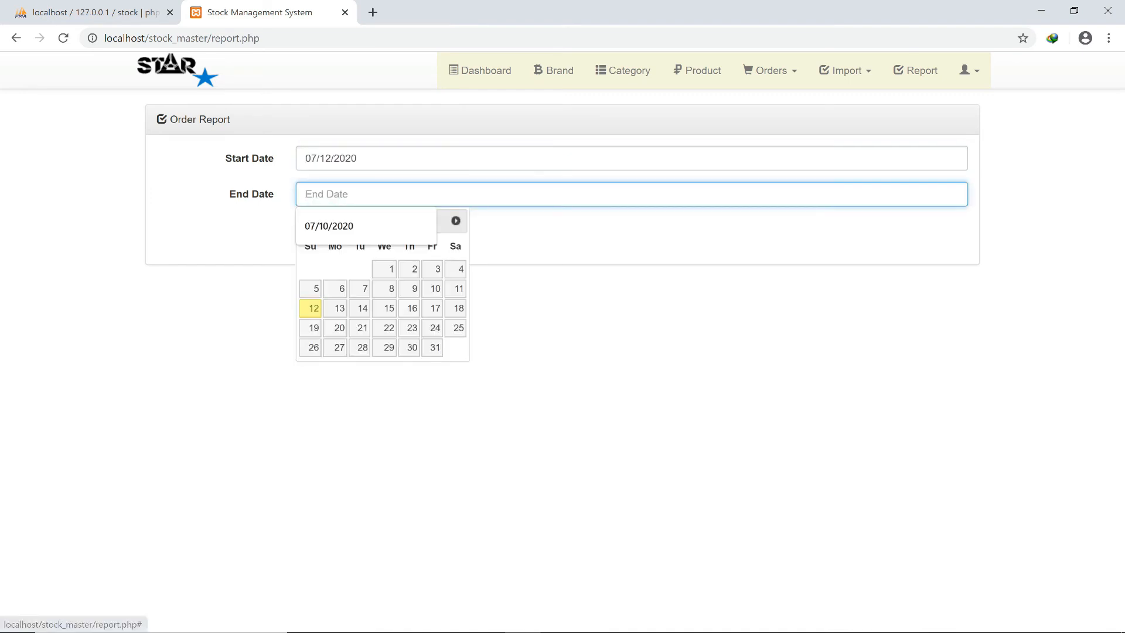
{"action": "left_click", "coordinate": [311, 308]}
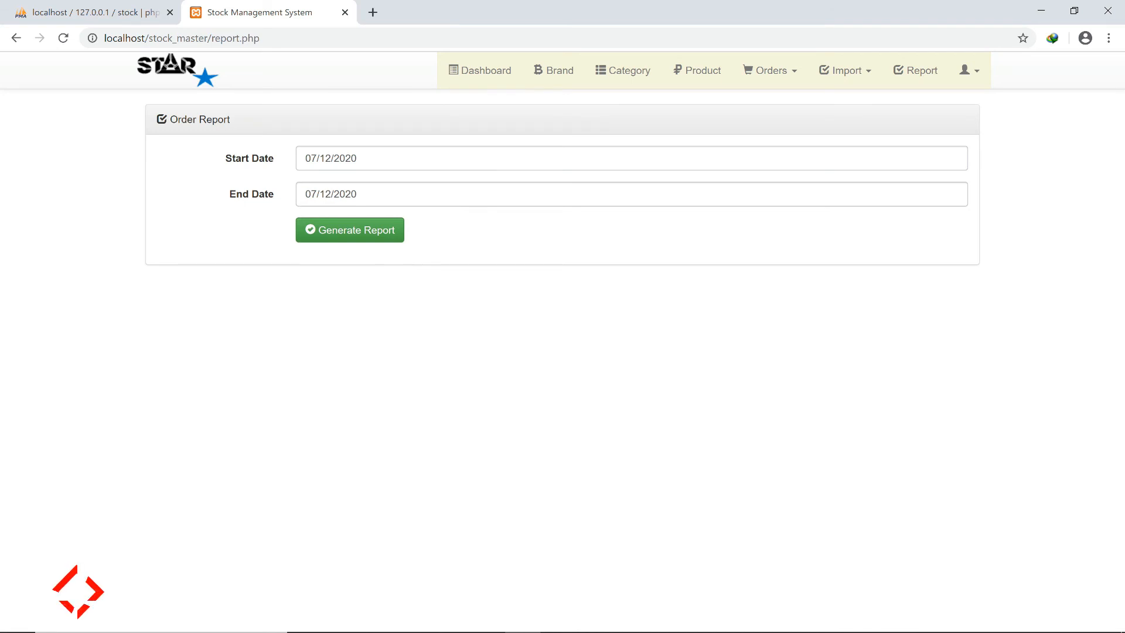
{"action": "left_click", "coordinate": [350, 231]}
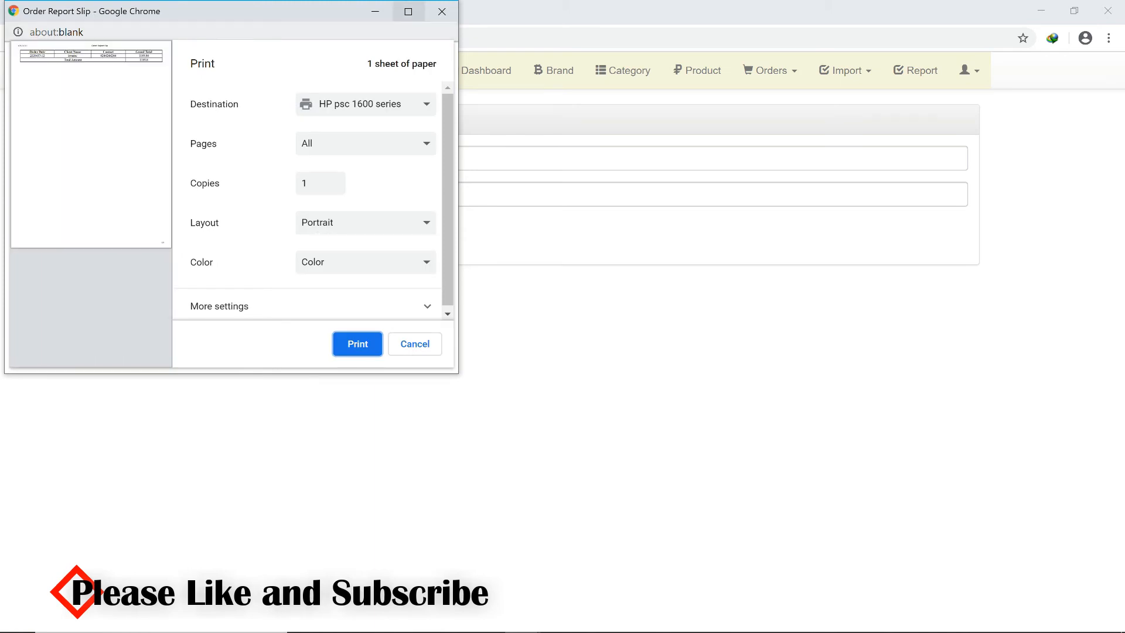
{"action": "left_click", "coordinate": [409, 12]}
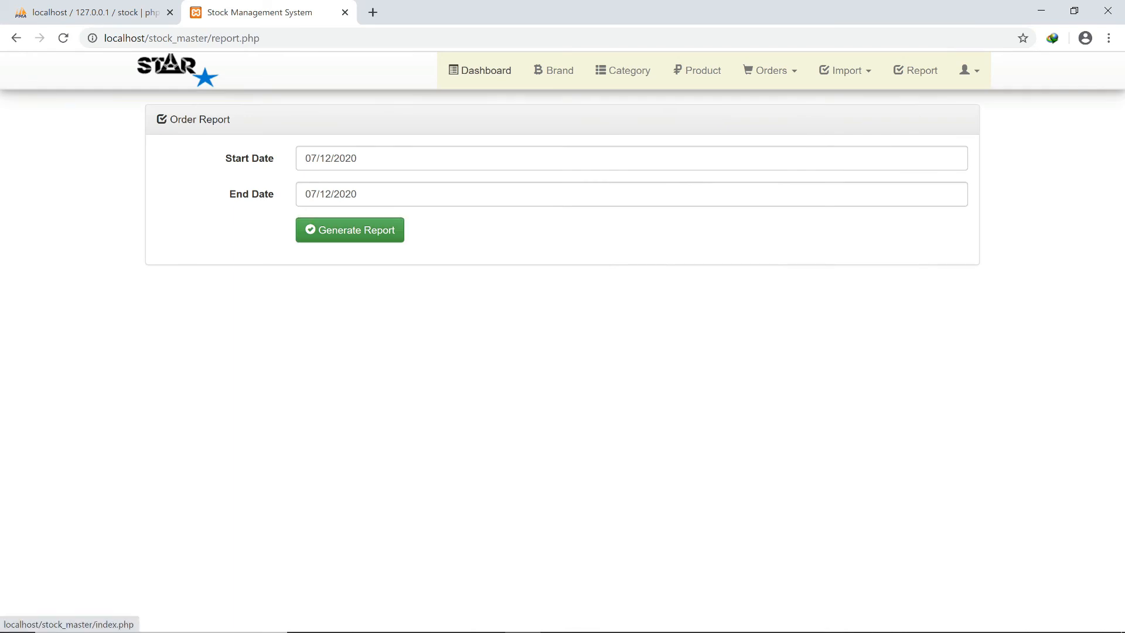
View the dashboard totals (12 products, 1 order, 1189.8 GHC revenue) and expand the Import menu.
{"action": "left_click", "coordinate": [480, 70]}
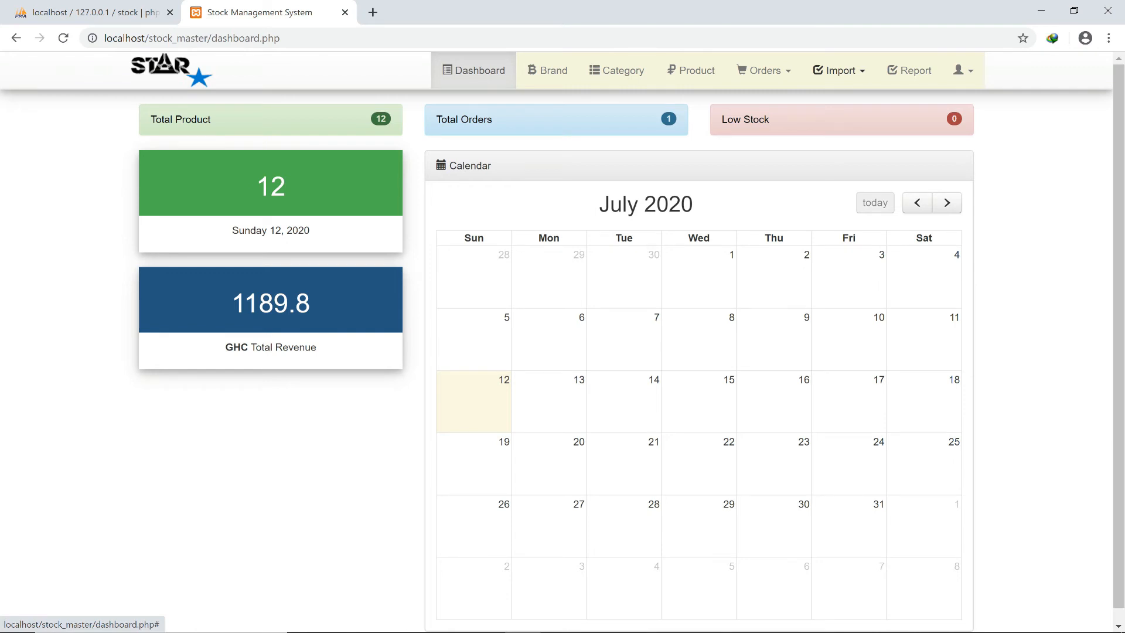
{"action": "left_click", "coordinate": [839, 71]}
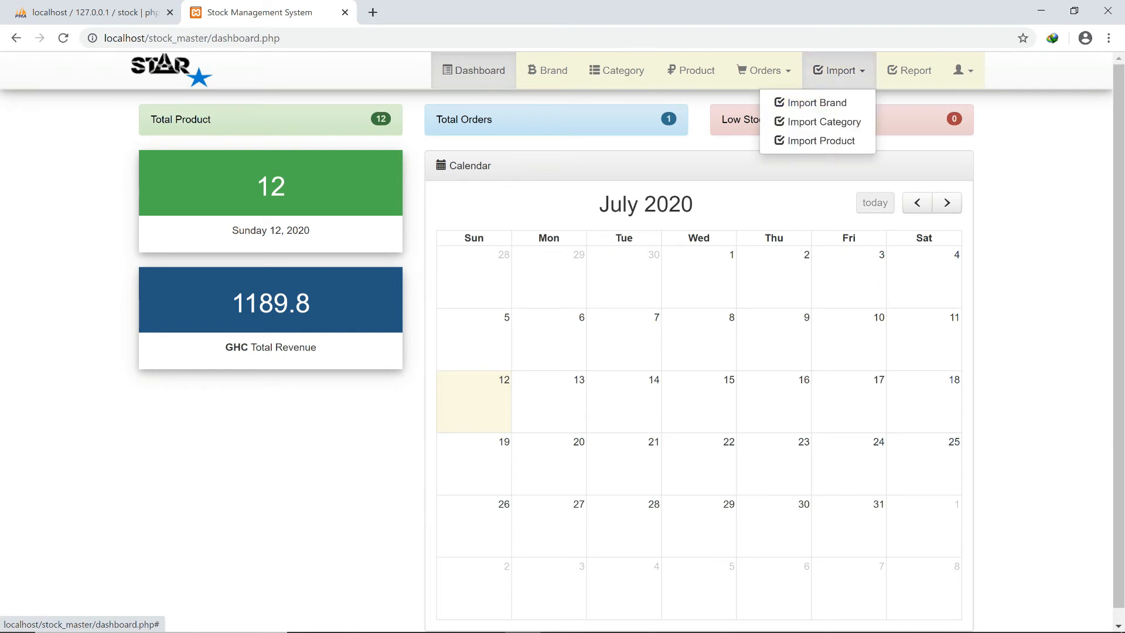
{"action": "left_click", "coordinate": [839, 71]}
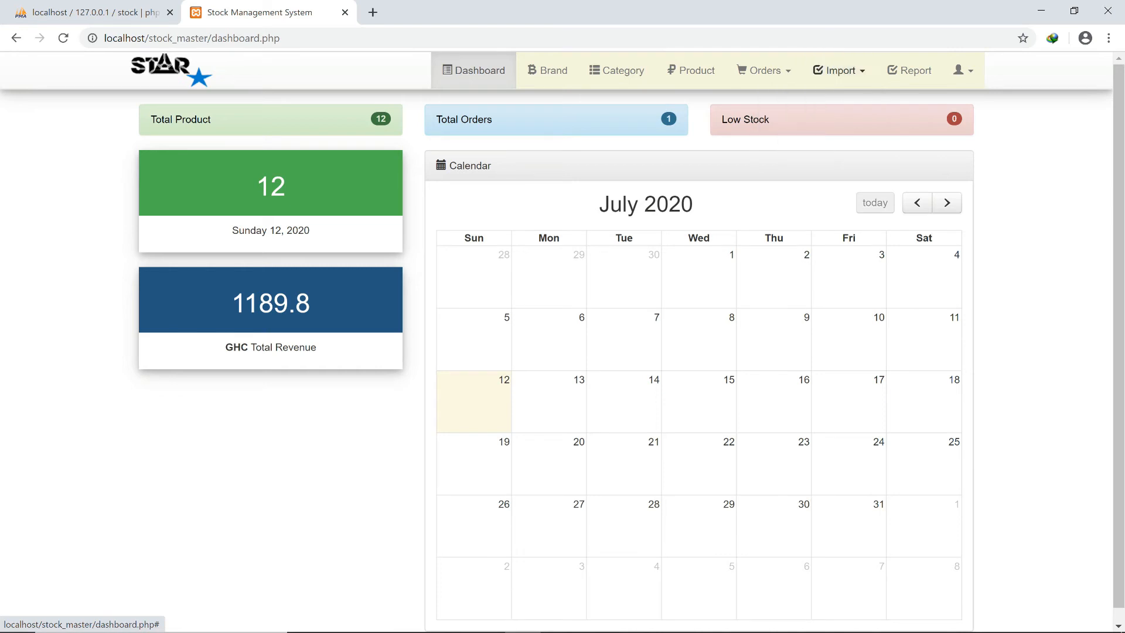
{"action": "left_click", "coordinate": [839, 71]}
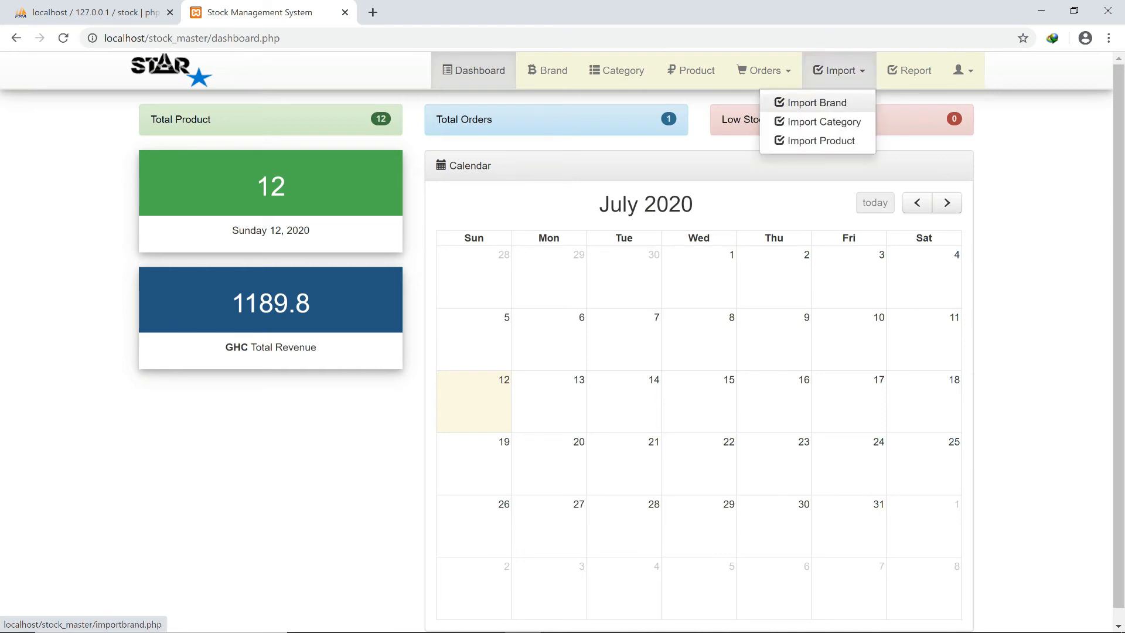
On the Import Brand page, download the sample file brand (1).xlsx and open it.
{"action": "left_click", "coordinate": [817, 102]}
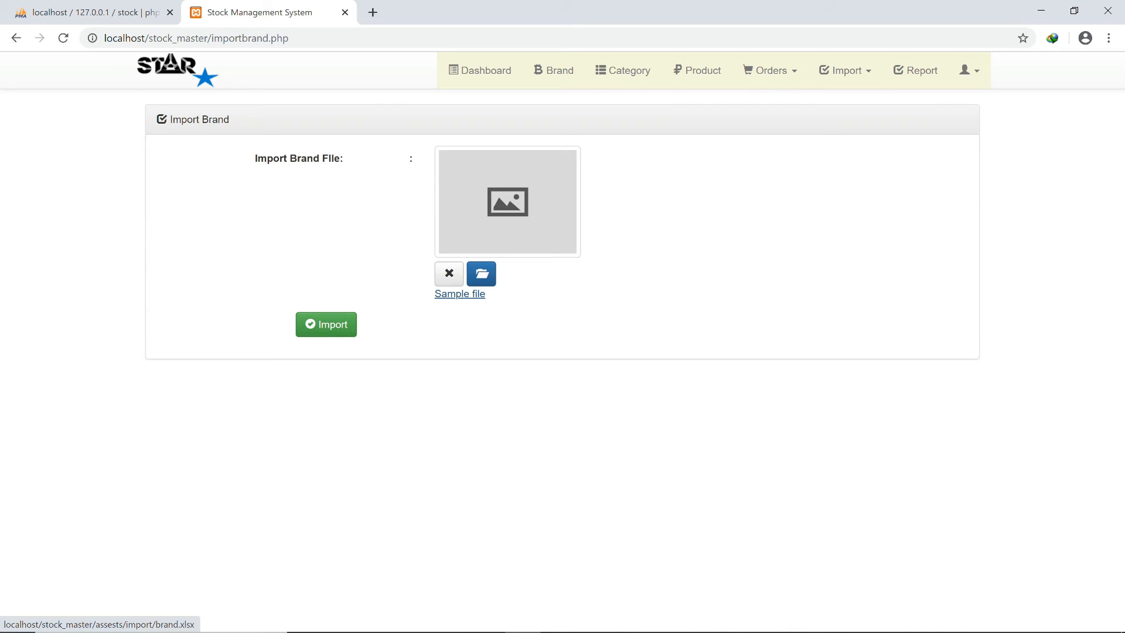
{"action": "left_click", "coordinate": [460, 294]}
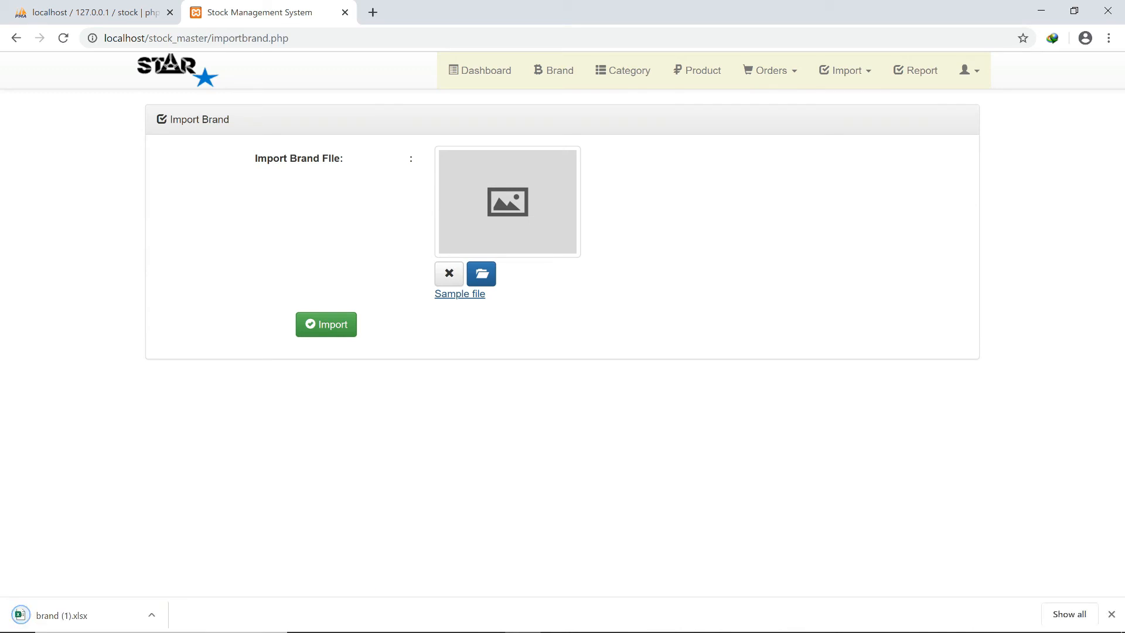
{"action": "left_click", "coordinate": [70, 615]}
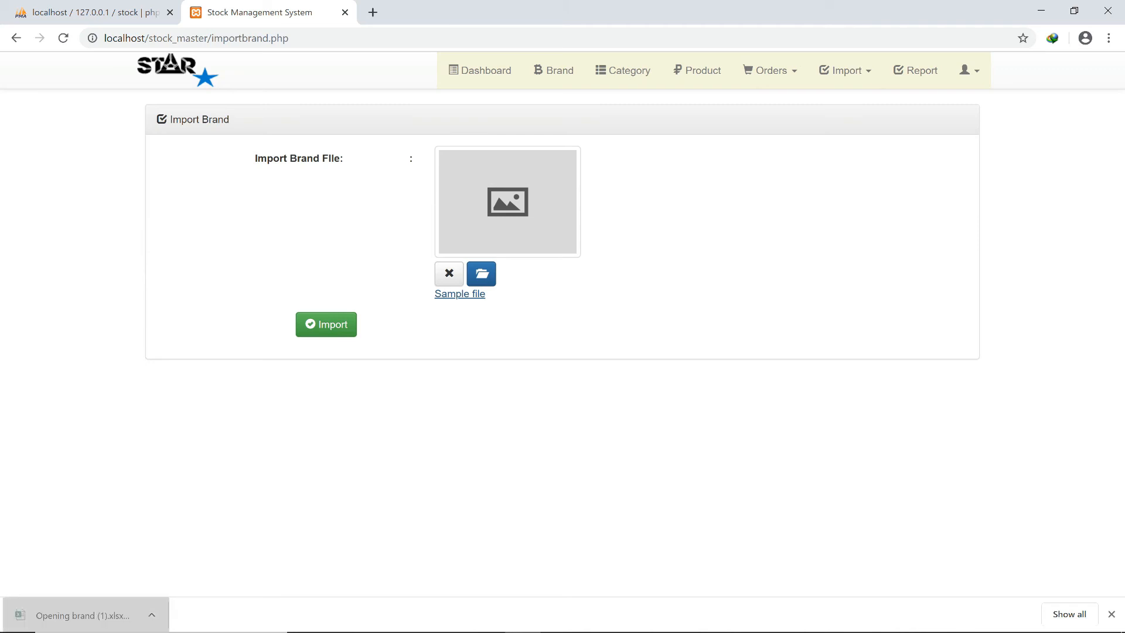
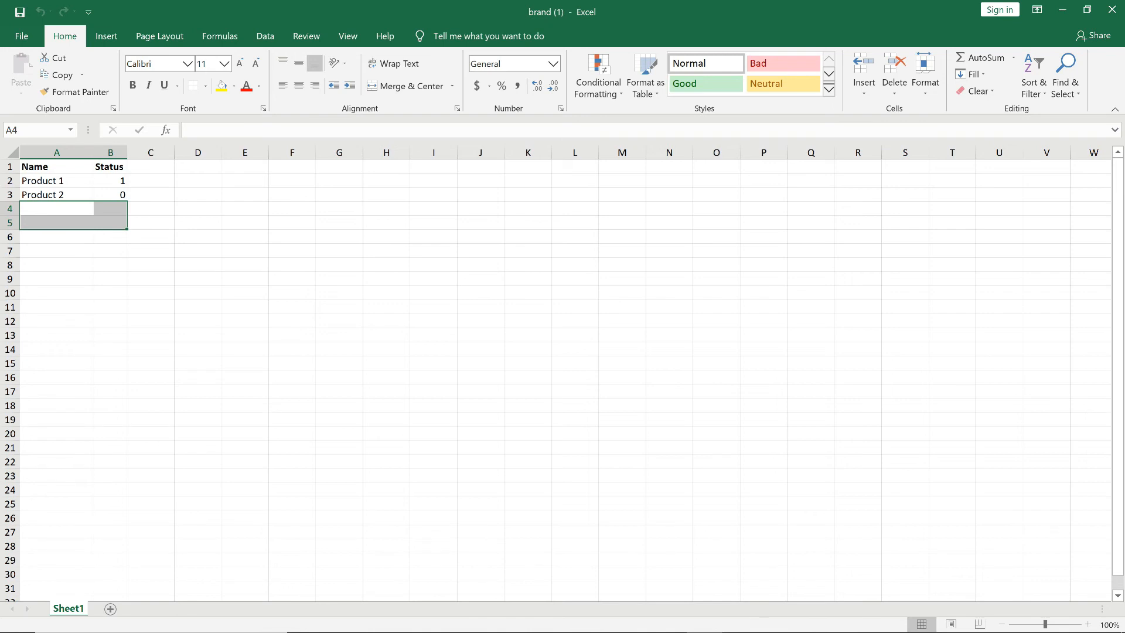
Review the Product 1 and Product 2 names and status values in the brand sheet, then close Excel.
{"action": "left_click", "coordinate": [57, 181]}
{"action": "left_click", "coordinate": [56, 195]}
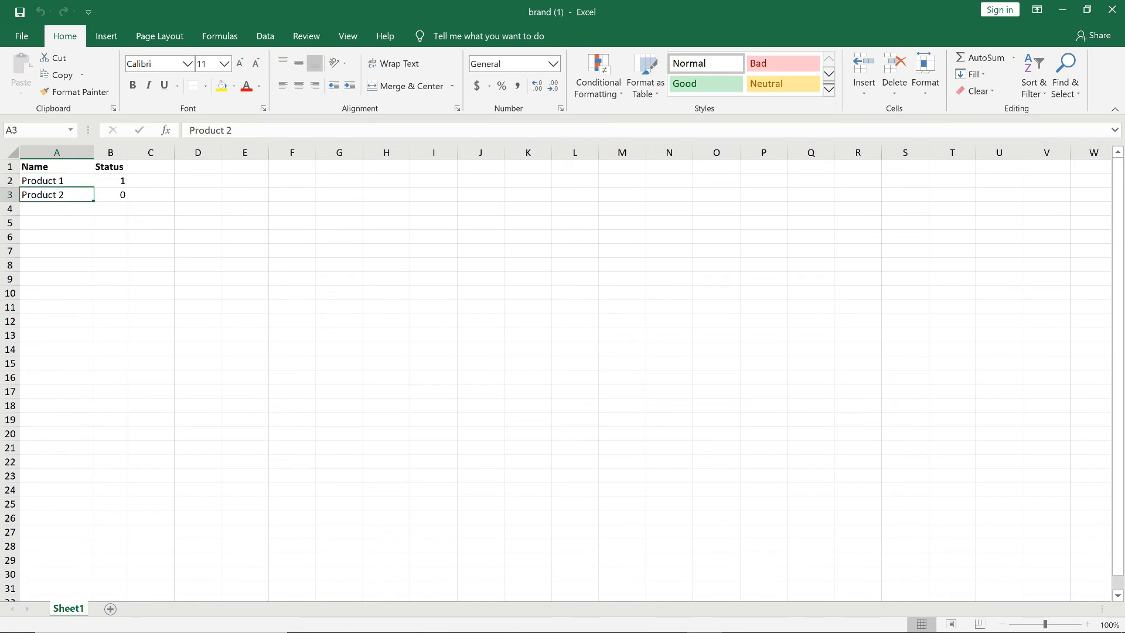
{"action": "left_click", "coordinate": [110, 181]}
{"action": "left_click", "coordinate": [110, 195]}
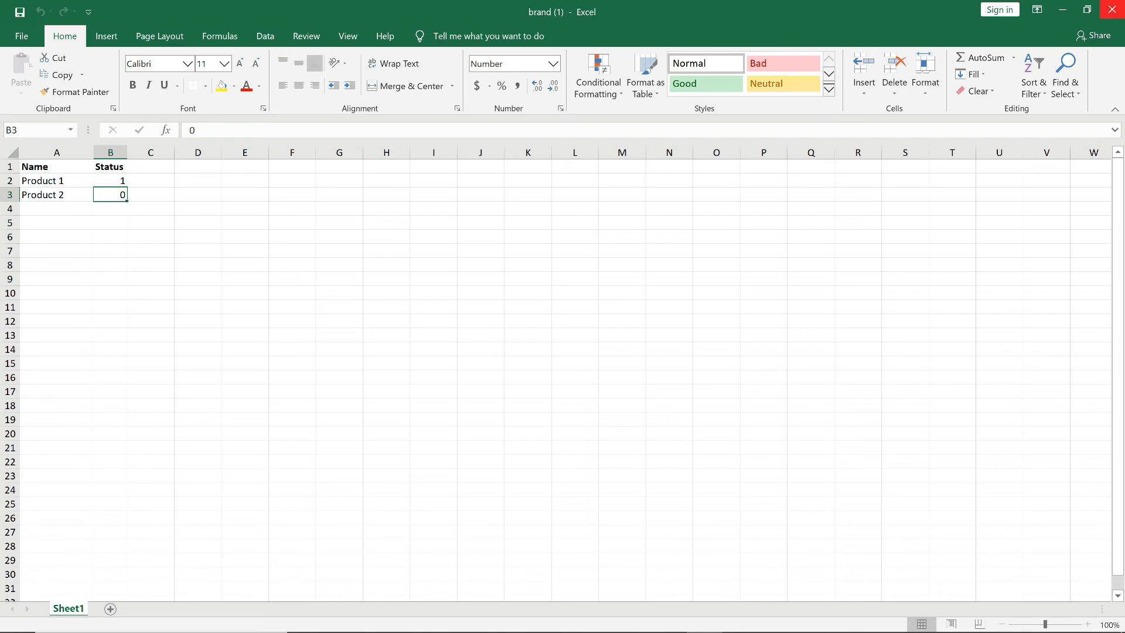
{"action": "left_click", "coordinate": [1112, 9]}
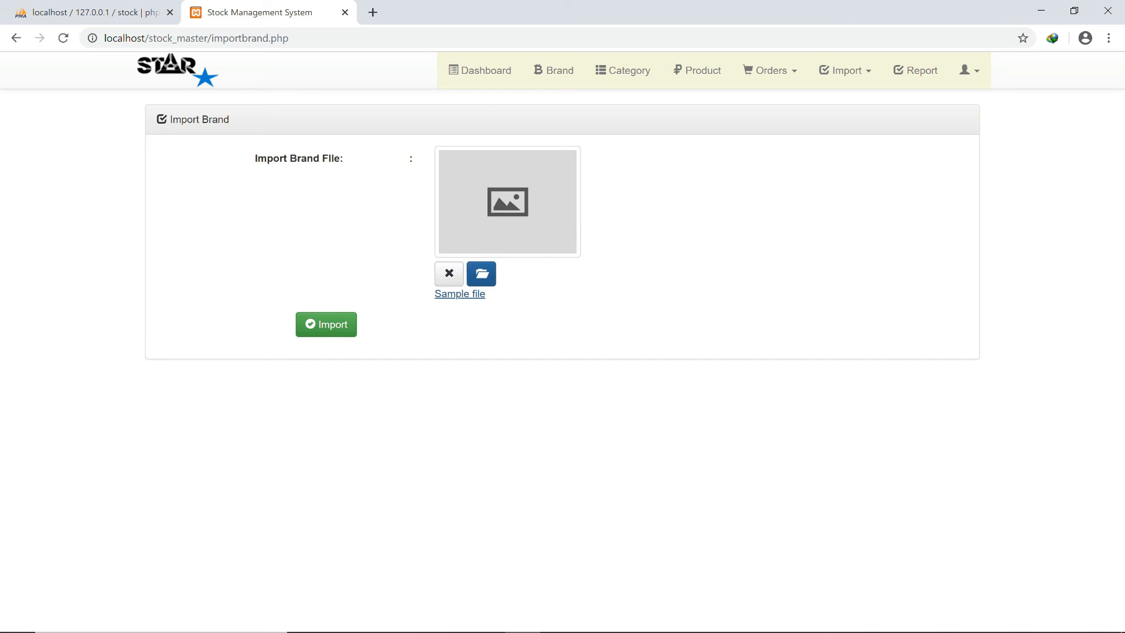
Upload brand (1) from Downloads, import it, and view the brand list with Product 1.
{"action": "left_click", "coordinate": [482, 274]}
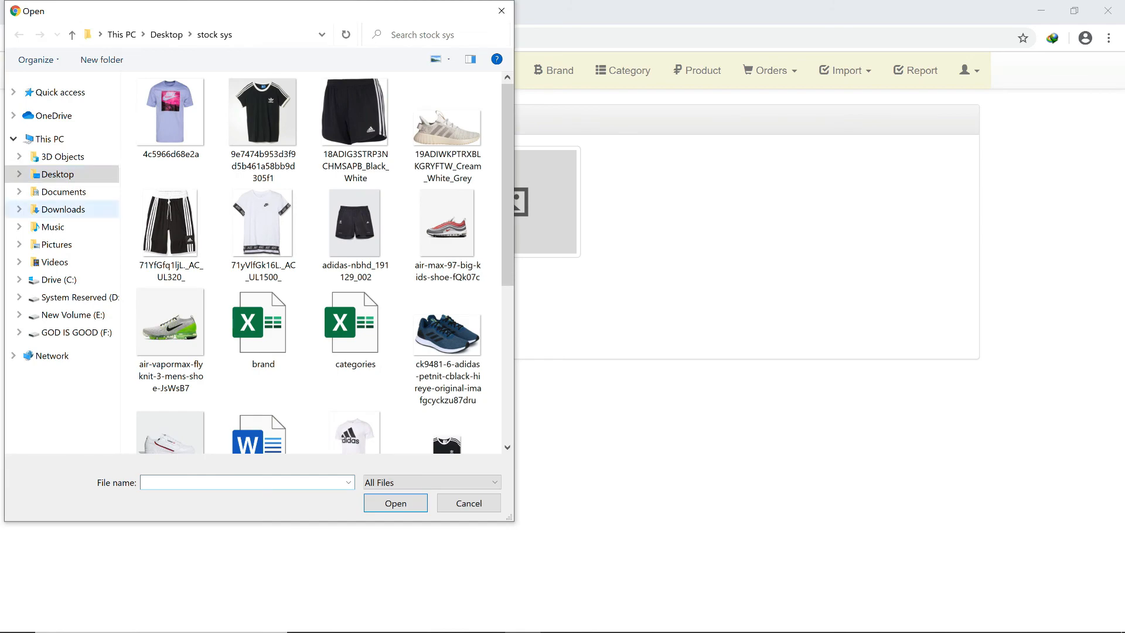
{"action": "left_click", "coordinate": [63, 209]}
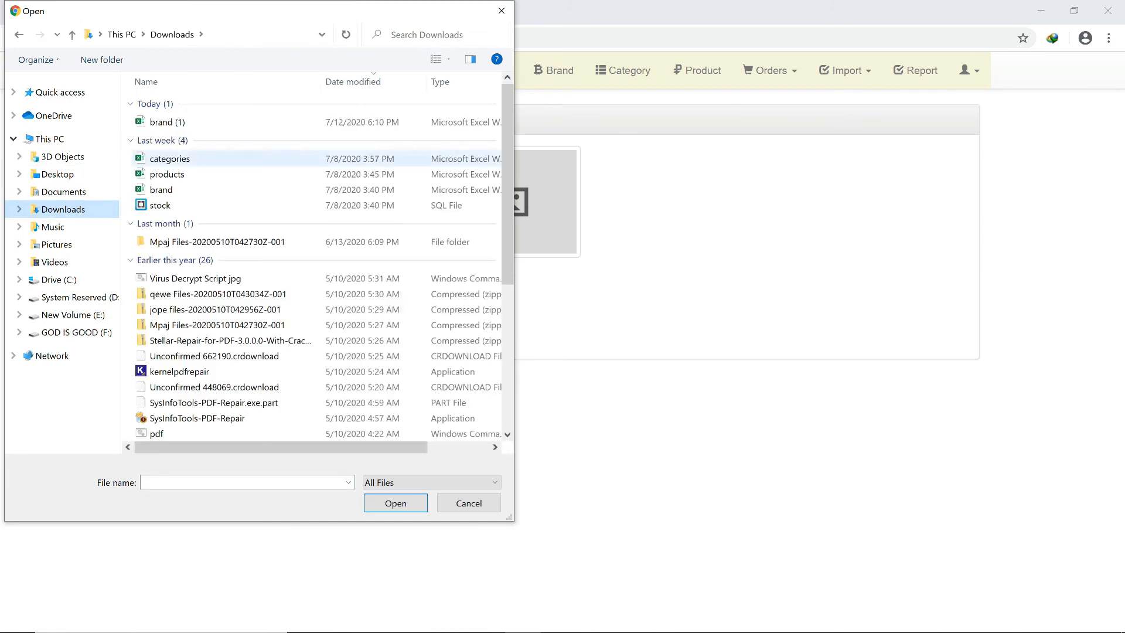
{"action": "left_click", "coordinate": [167, 122]}
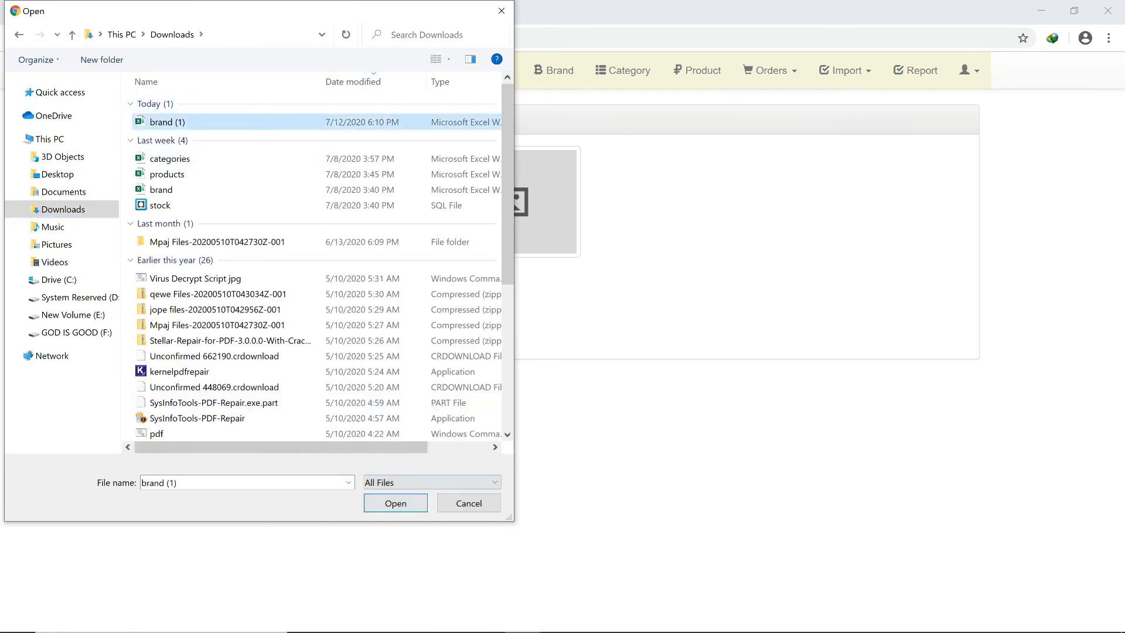
{"action": "left_click", "coordinate": [395, 504]}
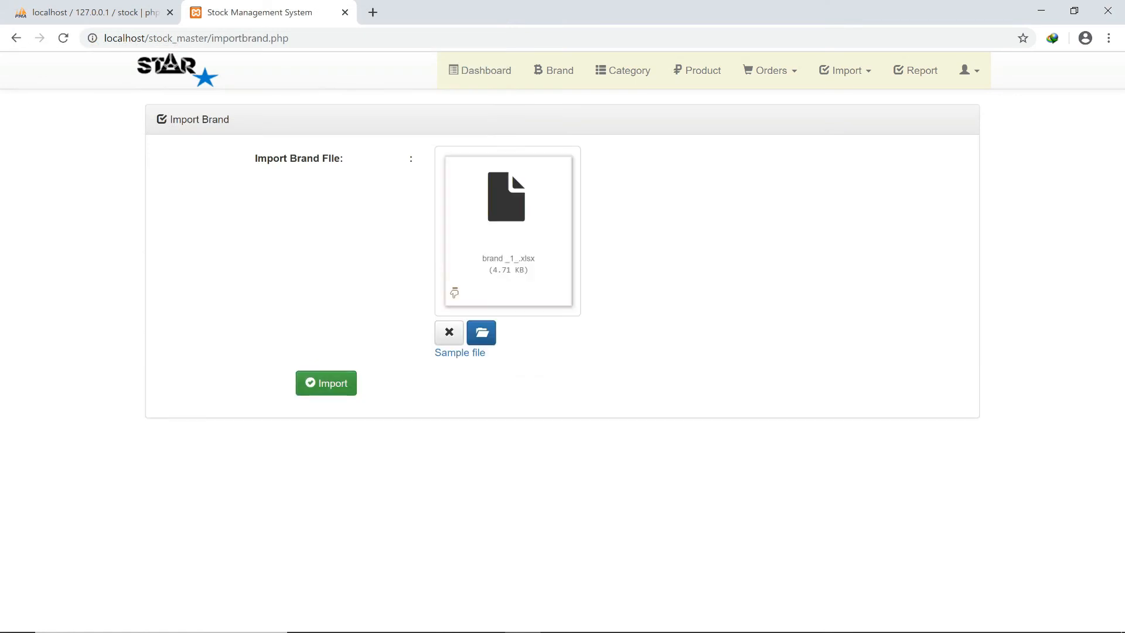
{"action": "left_click", "coordinate": [326, 384]}
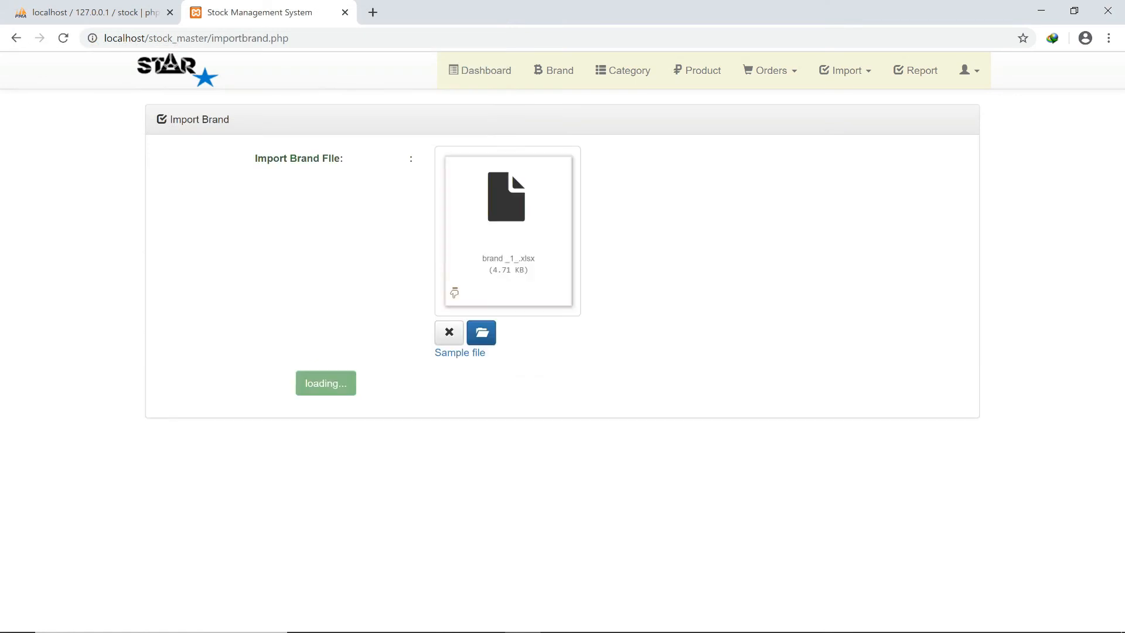
{"action": "left_click", "coordinate": [553, 70]}
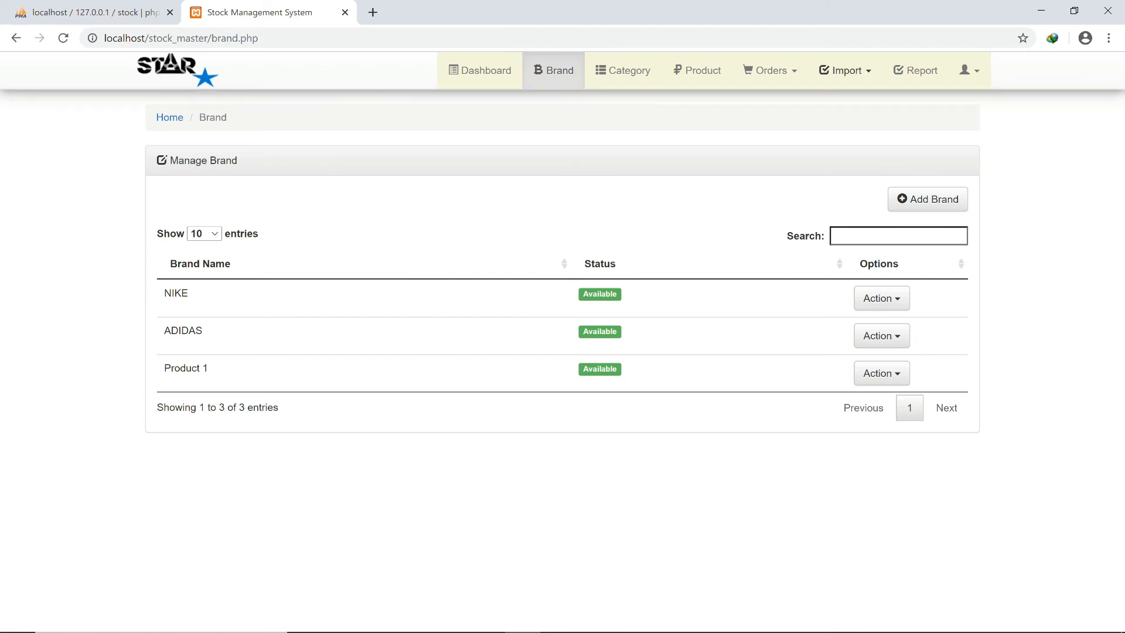
Visit the Import Category and Import Product pages, then go to the account Setting page.
{"action": "left_click", "coordinate": [845, 70]}
{"action": "left_click", "coordinate": [824, 121]}
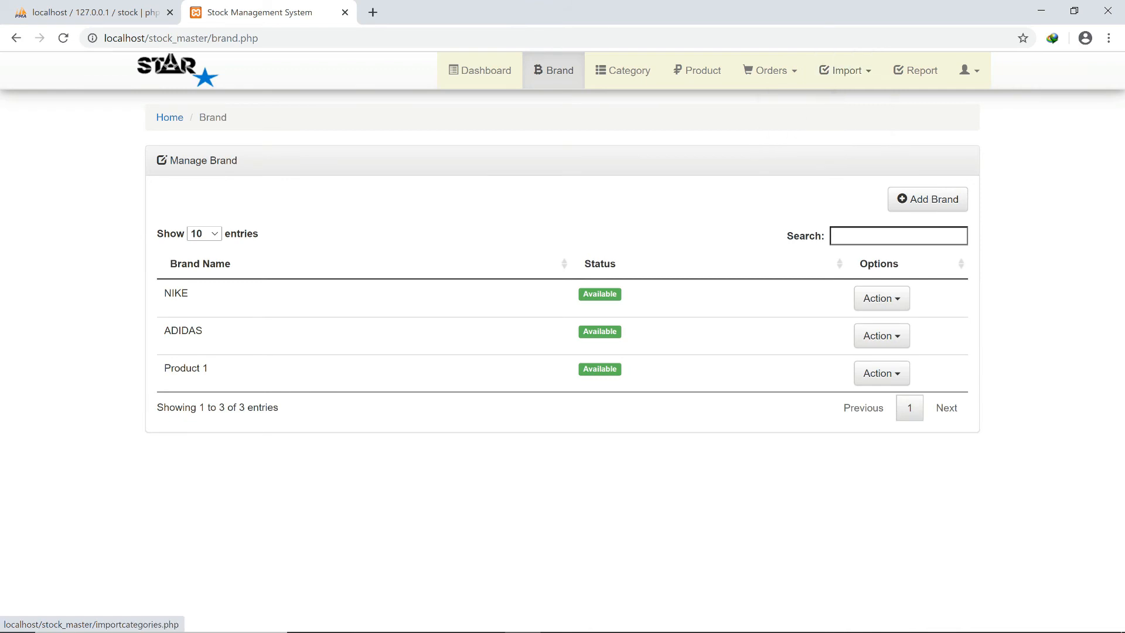
{"action": "left_click", "coordinate": [845, 70]}
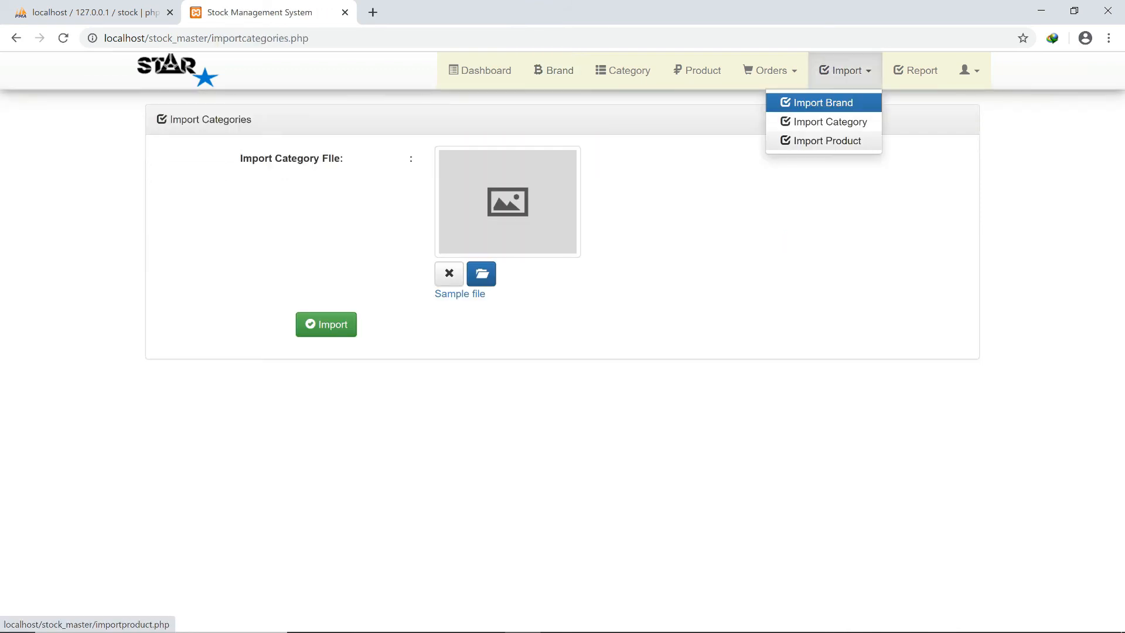
{"action": "left_click", "coordinate": [827, 141]}
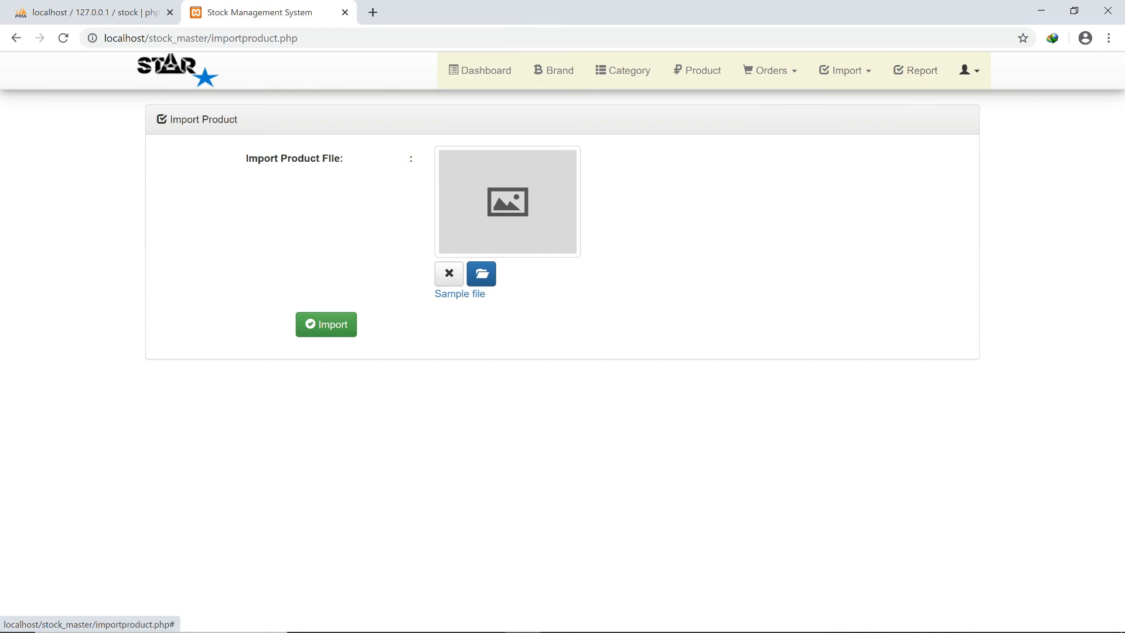
{"action": "left_click", "coordinate": [968, 71]}
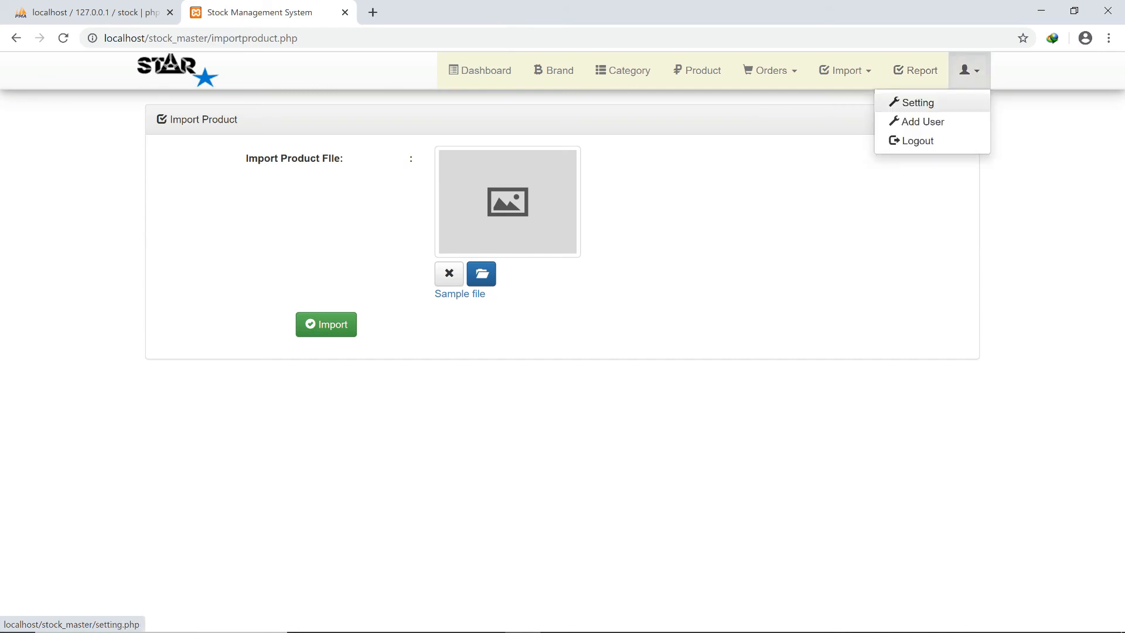
{"action": "left_click", "coordinate": [918, 103]}
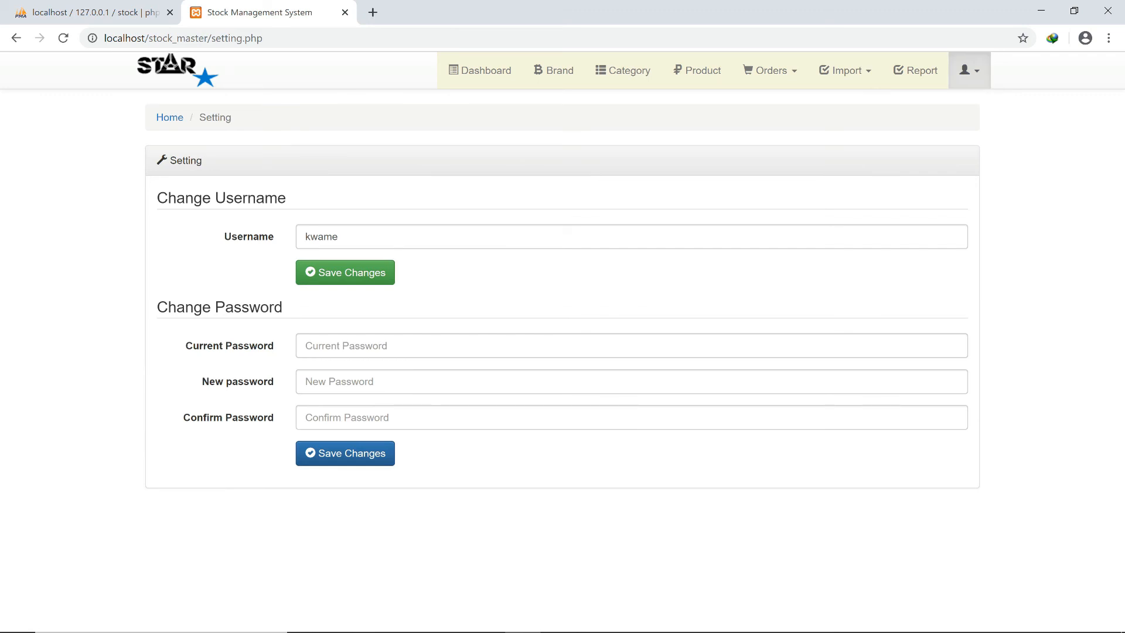
Replace the account username with admin and save it.
{"action": "left_click", "coordinate": [338, 237]}
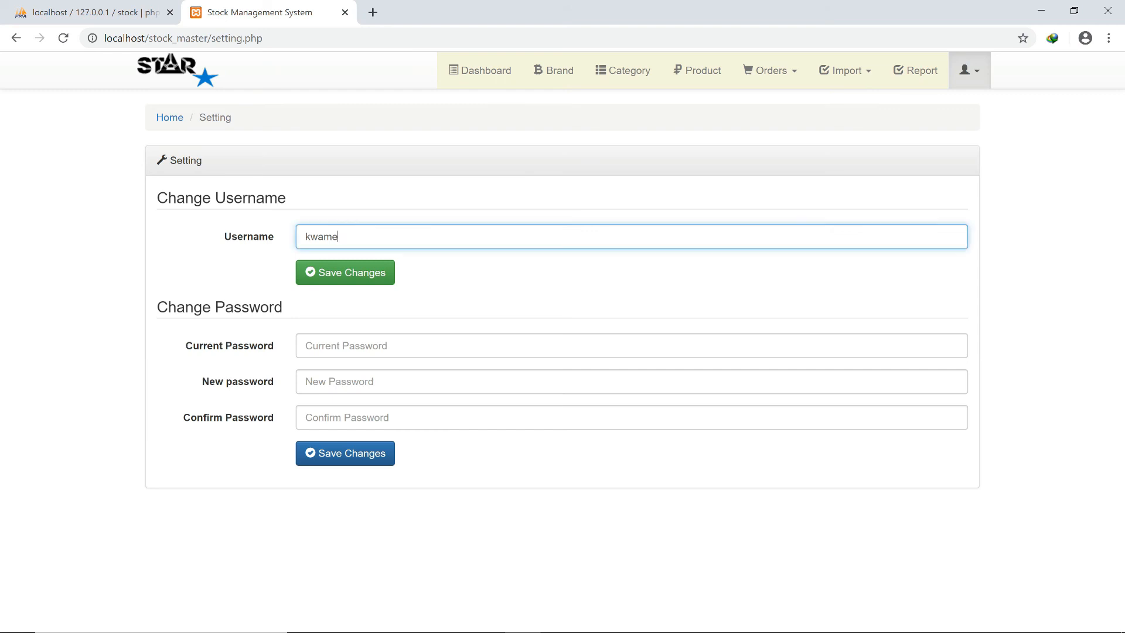
{"action": "key", "text": "BackSpace"}
{"action": "key", "text": "BackSpace"}
{"action": "key", "text": "BackSpace"}
{"action": "key", "text": "BackSpace"}
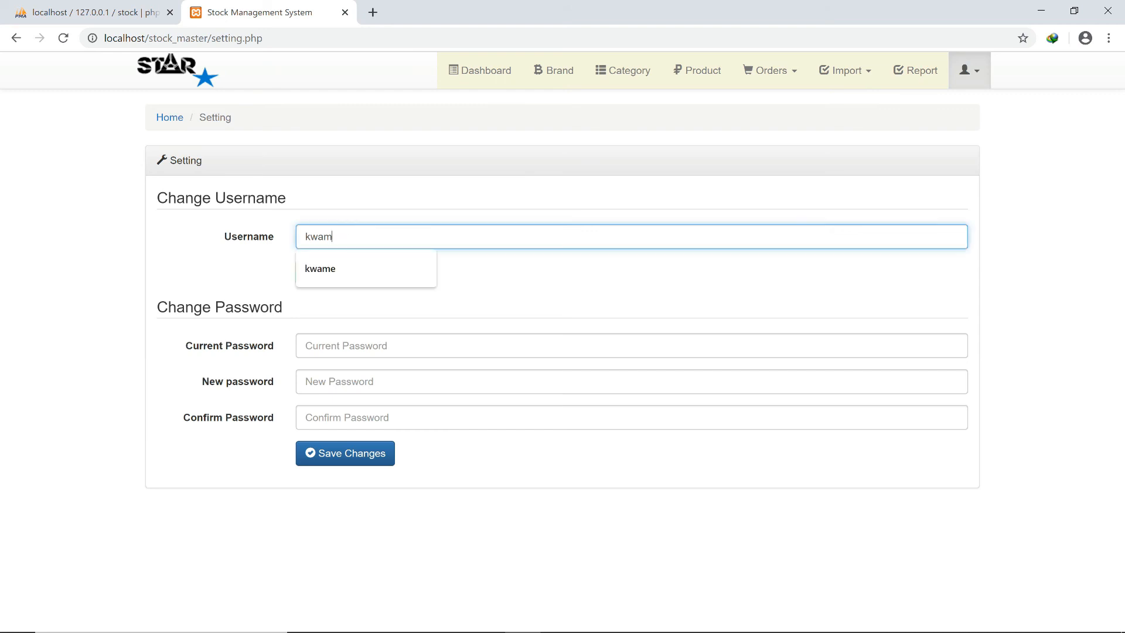
{"action": "type", "text": "a"}
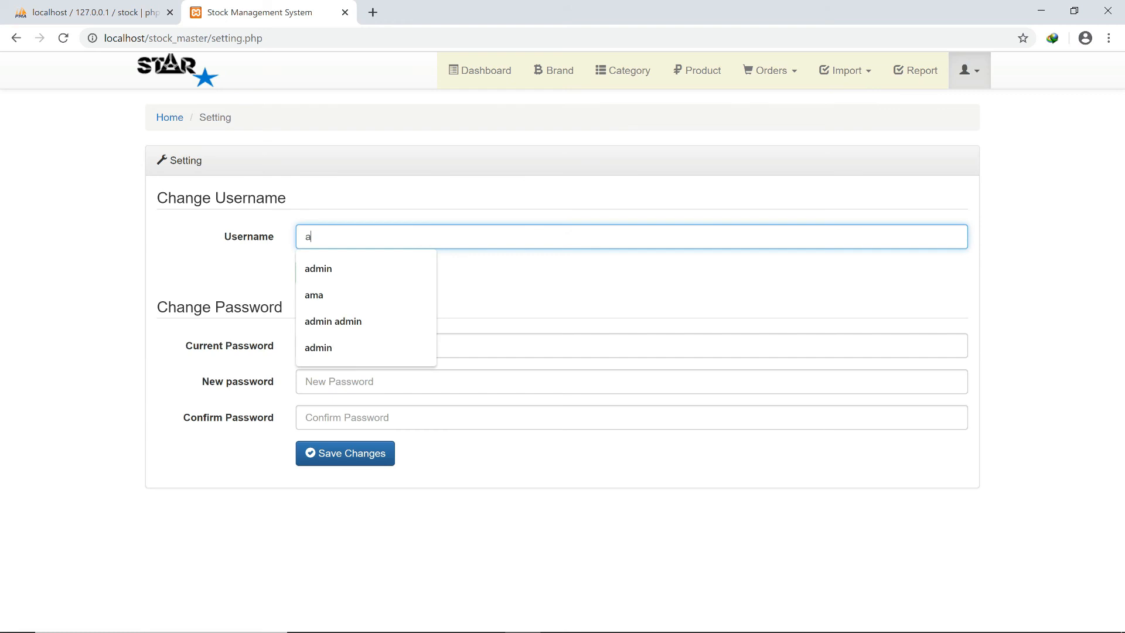
{"action": "type", "text": "dmin"}
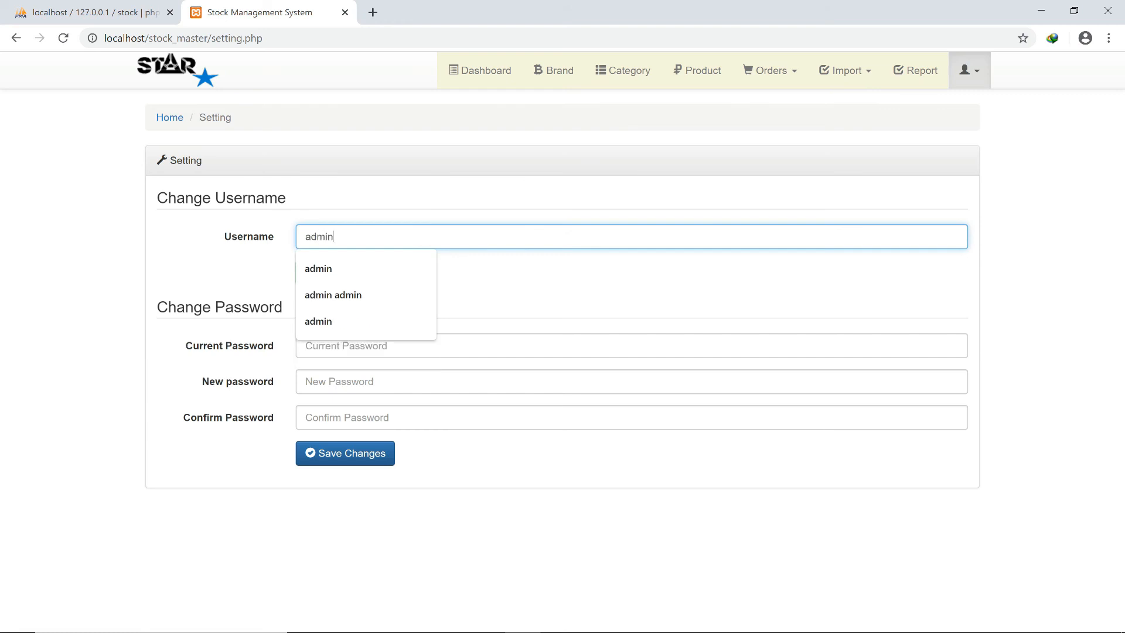
{"action": "left_click", "coordinate": [505, 280]}
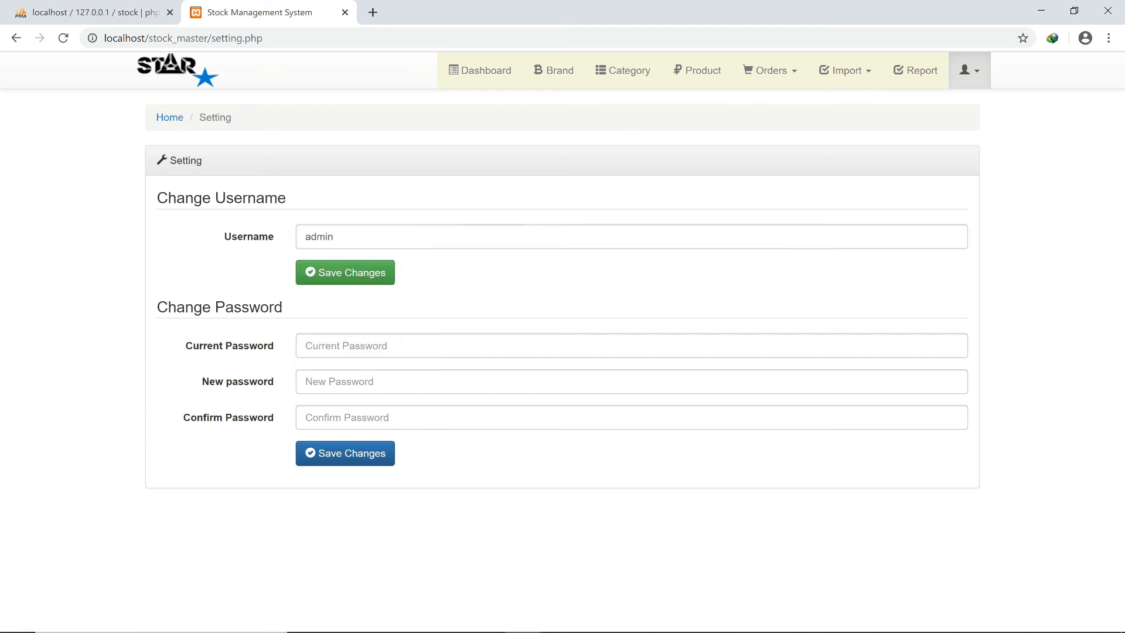
{"action": "left_click", "coordinate": [345, 273]}
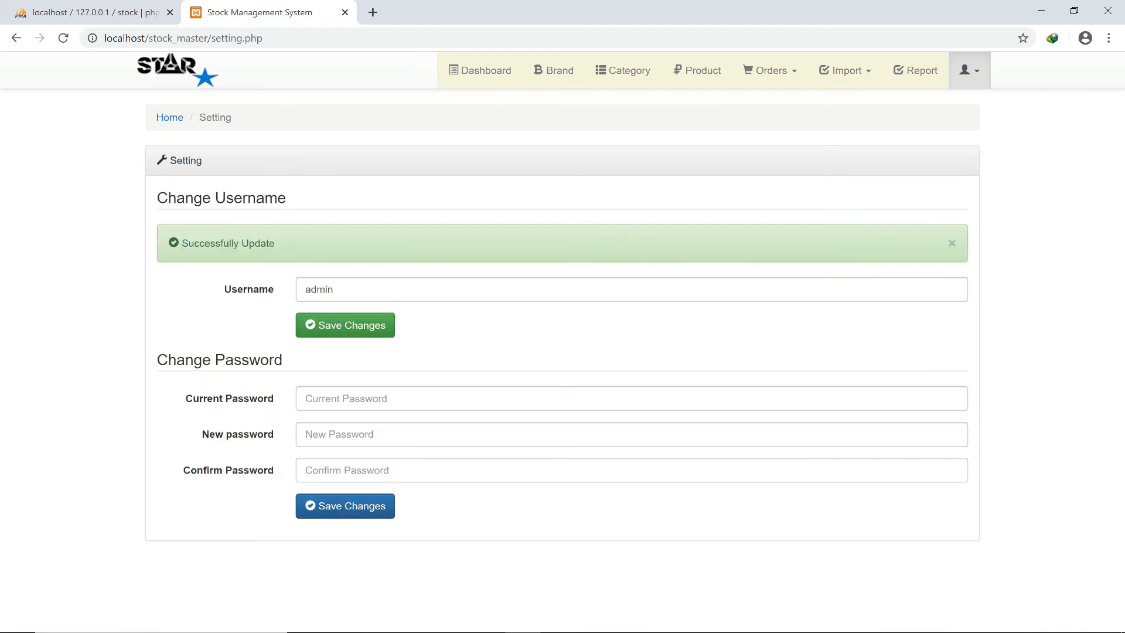
{"action": "left_click", "coordinate": [346, 399]}
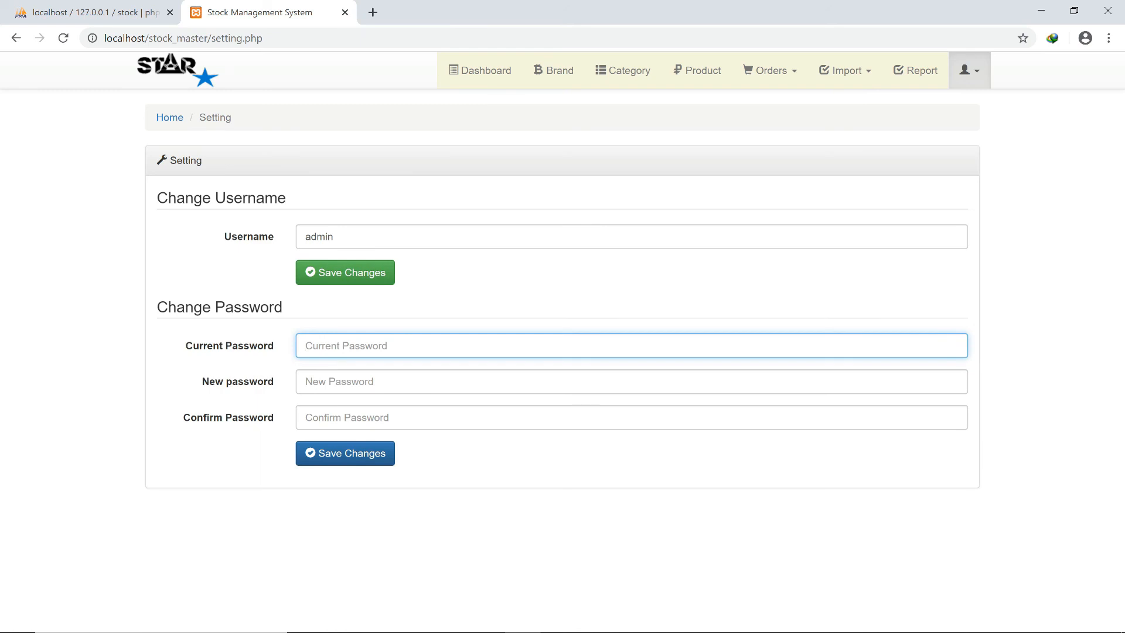
Enter the current password, the new password and its confirmation, and save the password change.
{"action": "type", "text": "admin"}
{"action": "key", "text": "BackSpace"}
{"action": "key", "text": "BackSpace"}
{"action": "key", "text": "BackSpace"}
{"action": "key", "text": "BackSpace"}
{"action": "key", "text": "BackSpace"}
{"action": "type", "text": "admin•••••"}
{"action": "key", "text": "Tab"}
{"action": "type", "text": "••"}
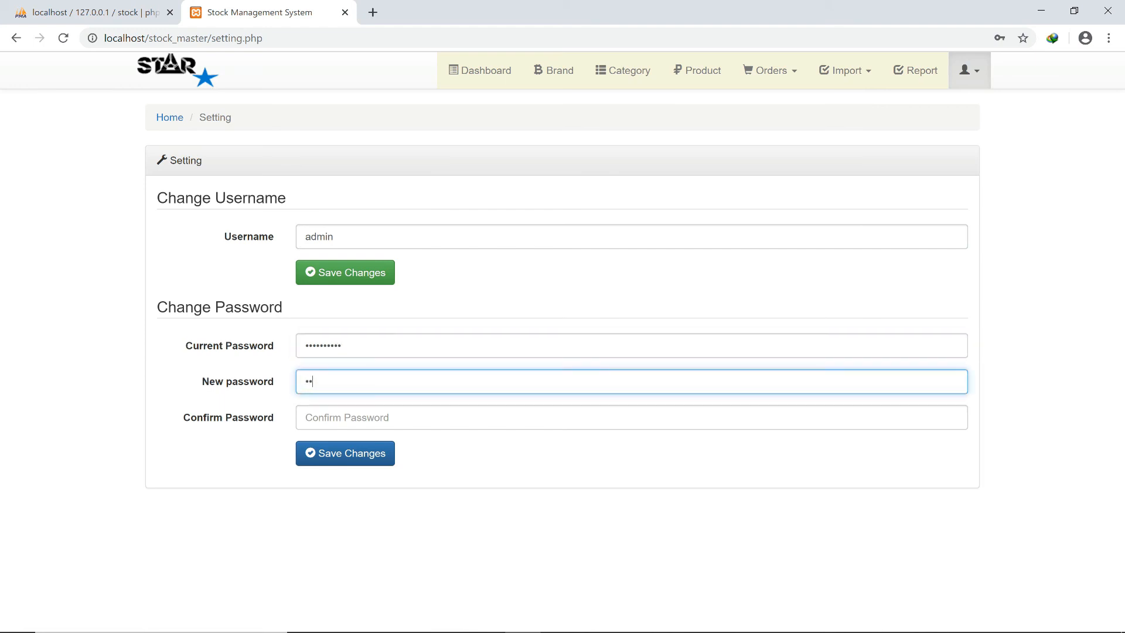
{"action": "type", "text": "•••"}
{"action": "key", "text": "Tab"}
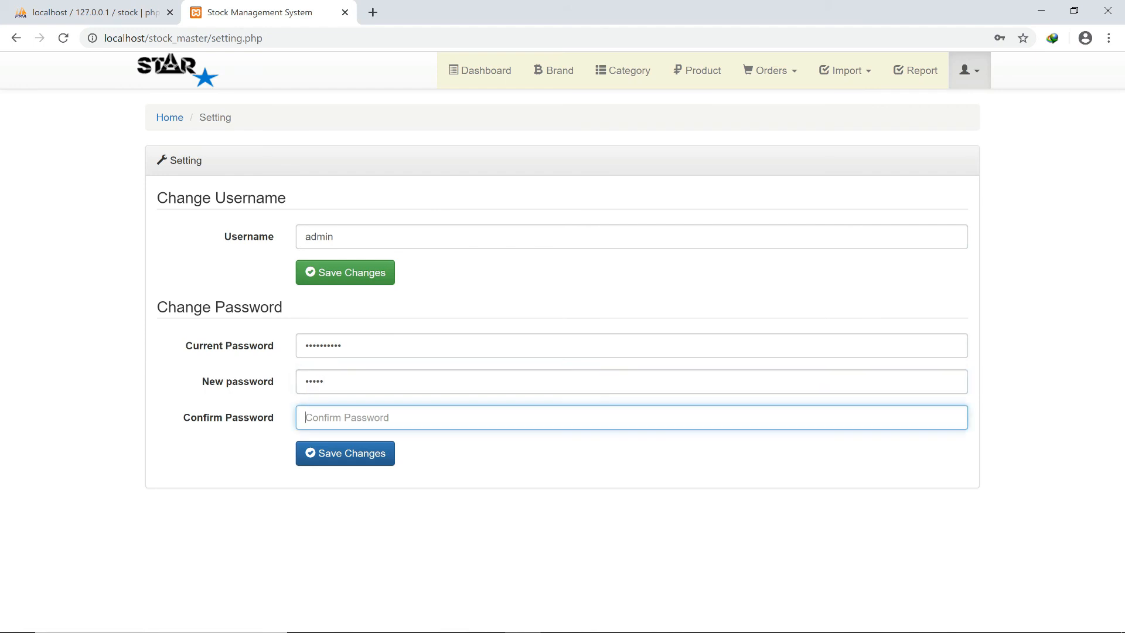
{"action": "type", "text": "•••••"}
{"action": "left_click", "coordinate": [345, 454]}
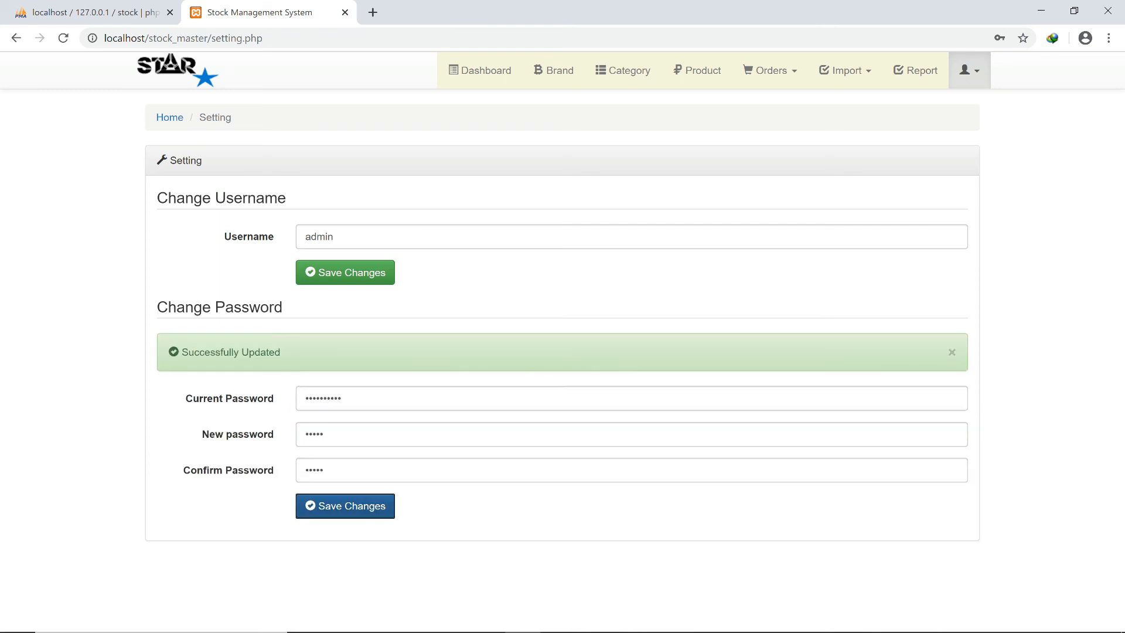
{"action": "left_click", "coordinate": [970, 70]}
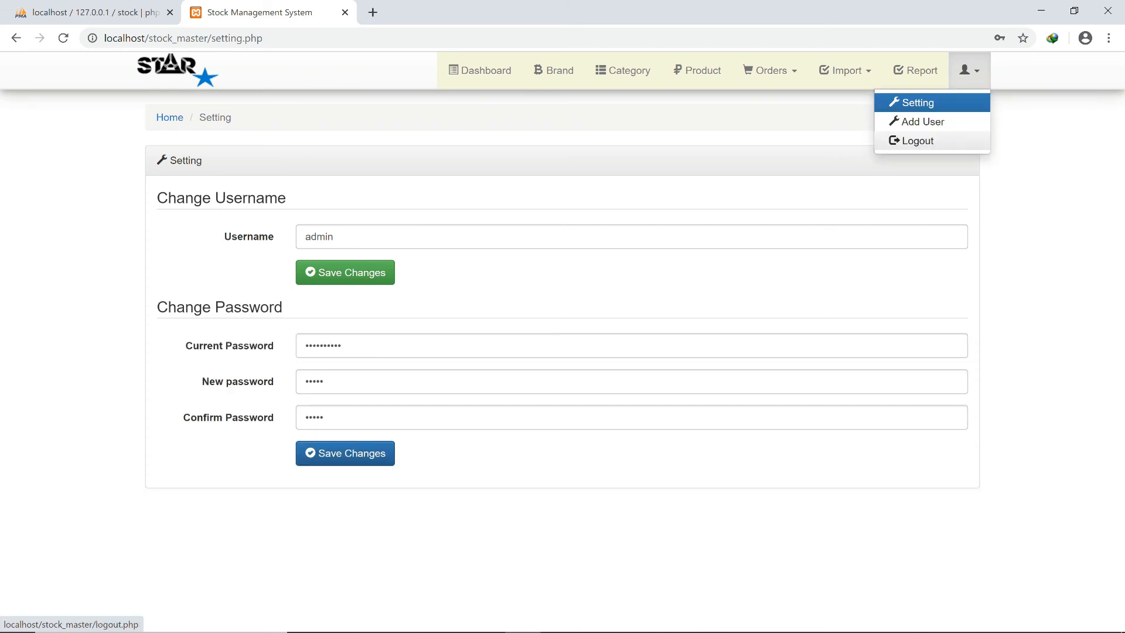
Log out and sign in using a saved username and its password.
{"action": "left_click", "coordinate": [914, 141]}
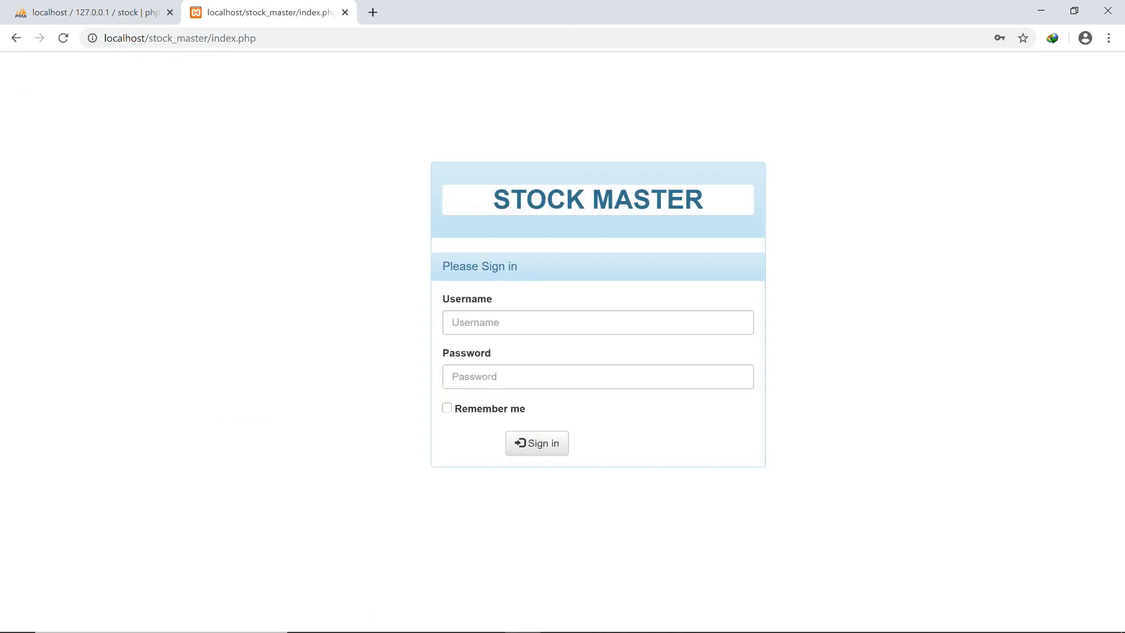
{"action": "left_click", "coordinate": [597, 322]}
{"action": "key", "text": "Down"}
{"action": "key", "text": "Down"}
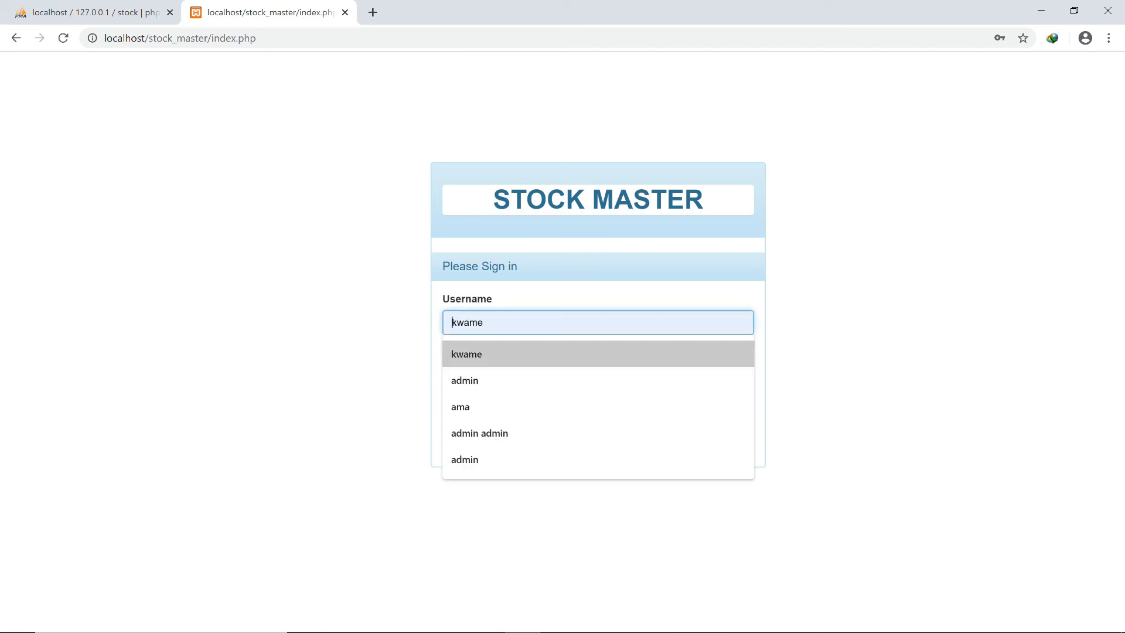
{"action": "key", "text": "Return"}
{"action": "key", "text": "Tab"}
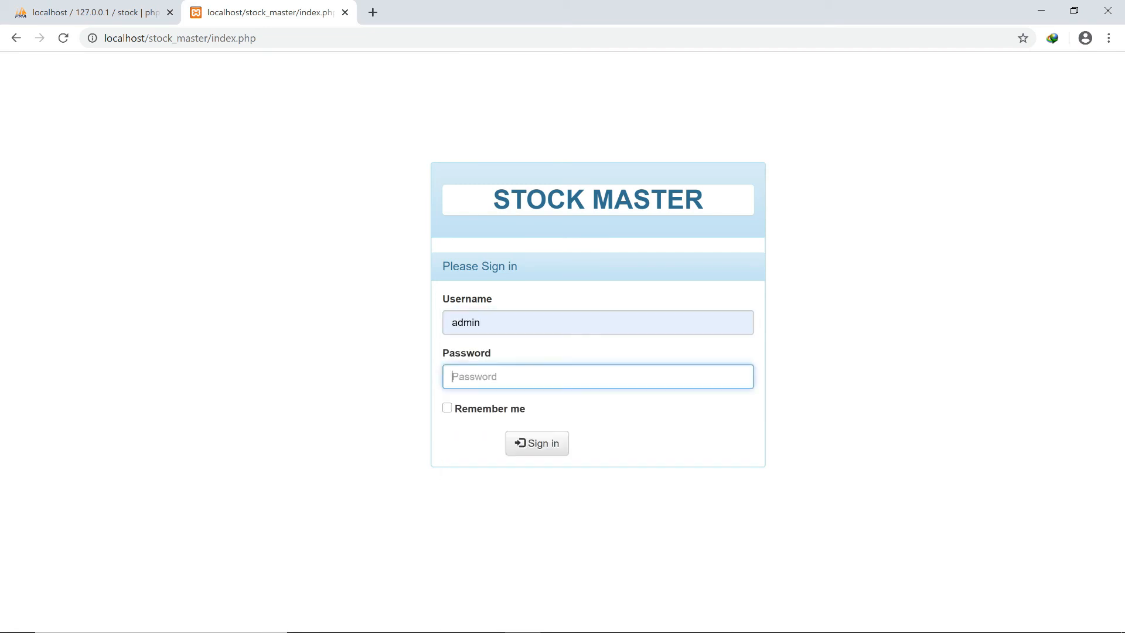
{"action": "type", "text": "•••••"}
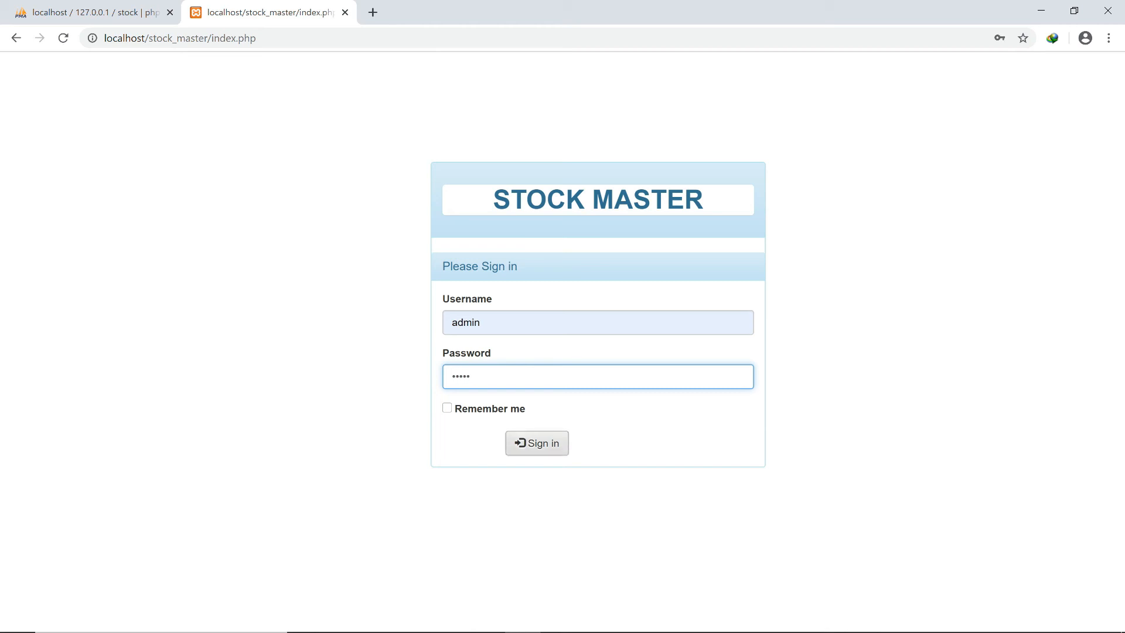
{"action": "left_click", "coordinate": [537, 443]}
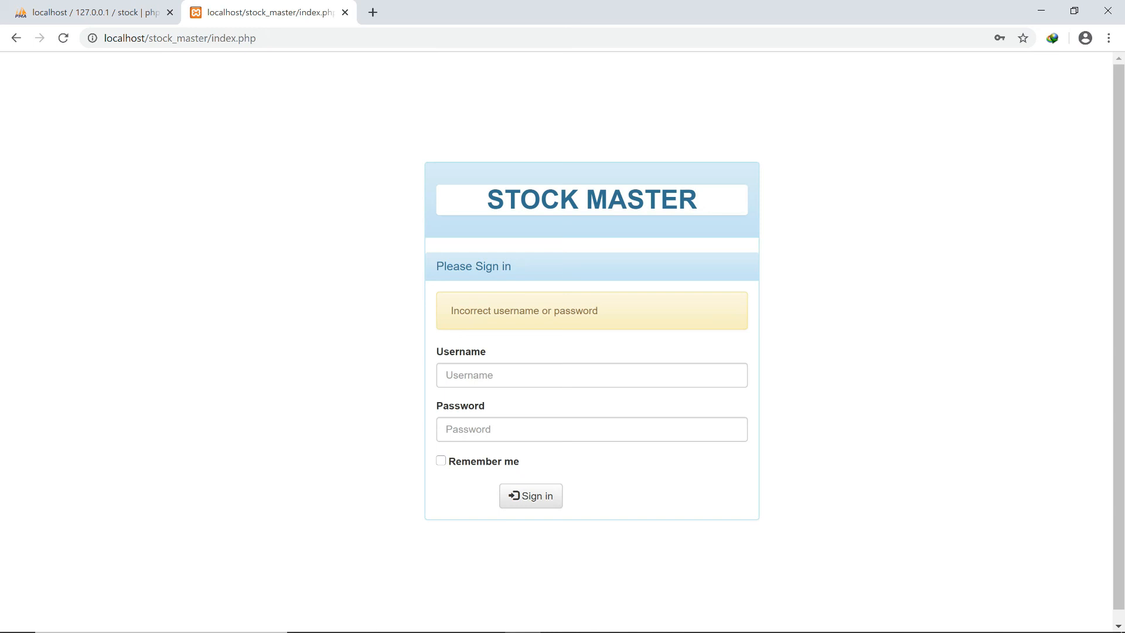
Retry signing in as admin, which is rejected, and check index.php in Komodo Edit.
{"action": "left_click", "coordinate": [539, 376]}
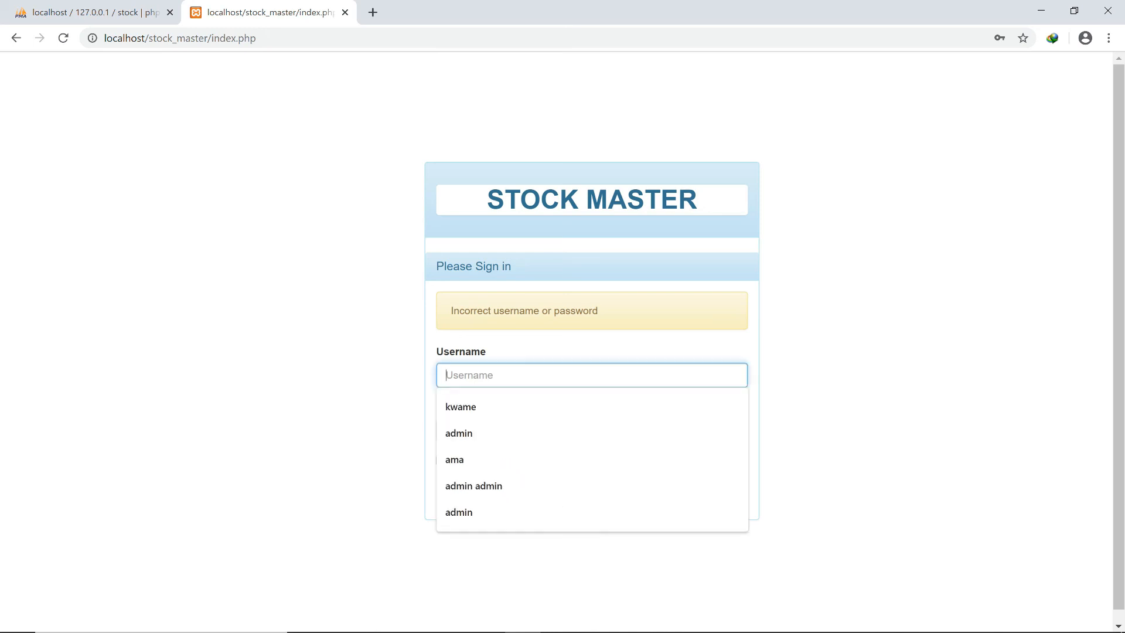
{"action": "key", "text": "Down"}
{"action": "key", "text": "Down"}
{"action": "key", "text": "Return"}
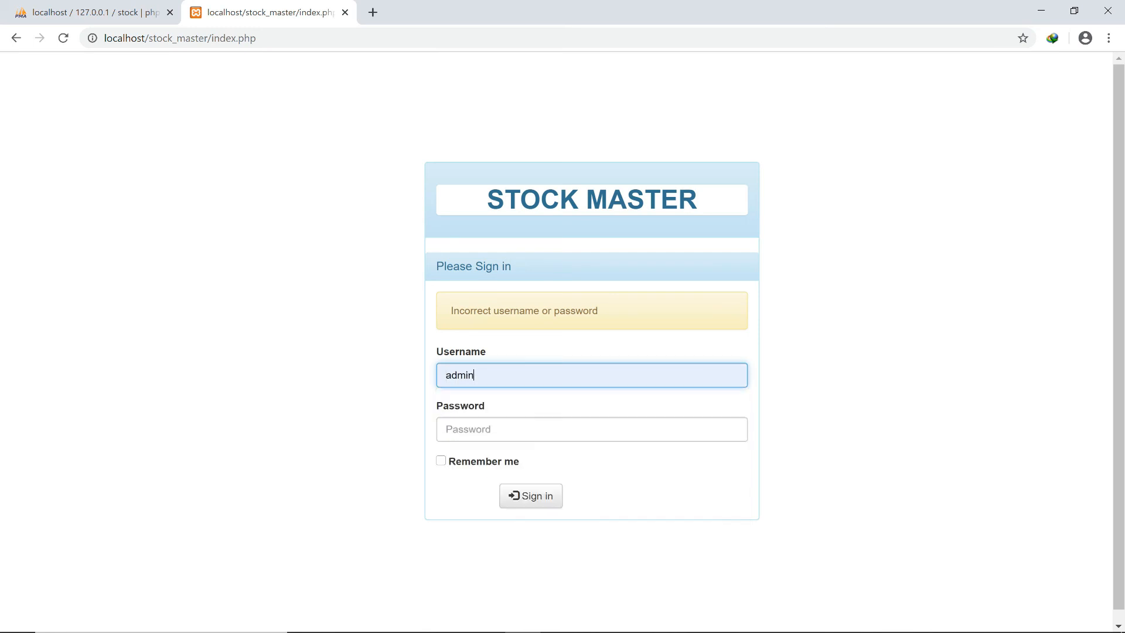
{"action": "key", "text": "Tab"}
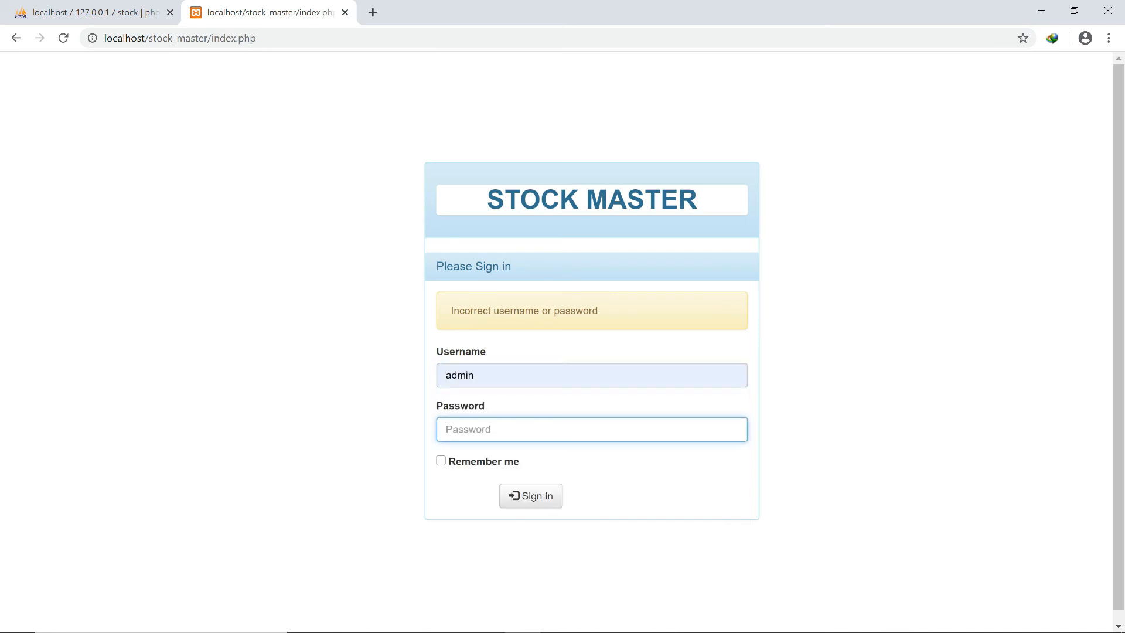
{"action": "type", "text": "ad"}
{"action": "type", "text": "in"}
{"action": "type", "text": "123"}
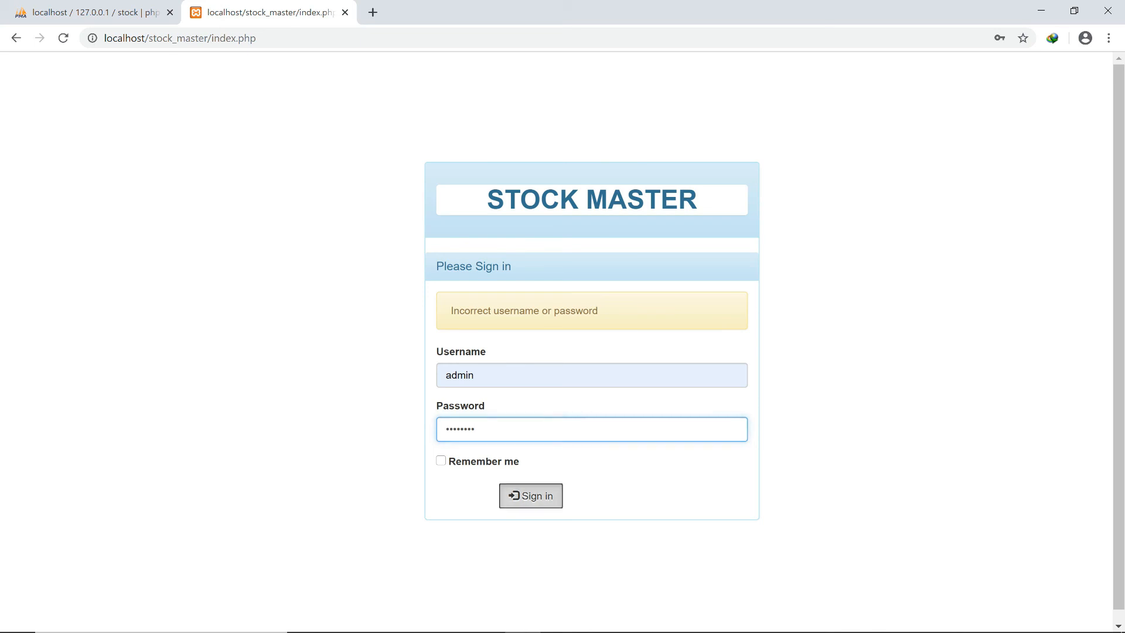
{"action": "left_click", "coordinate": [530, 496]}
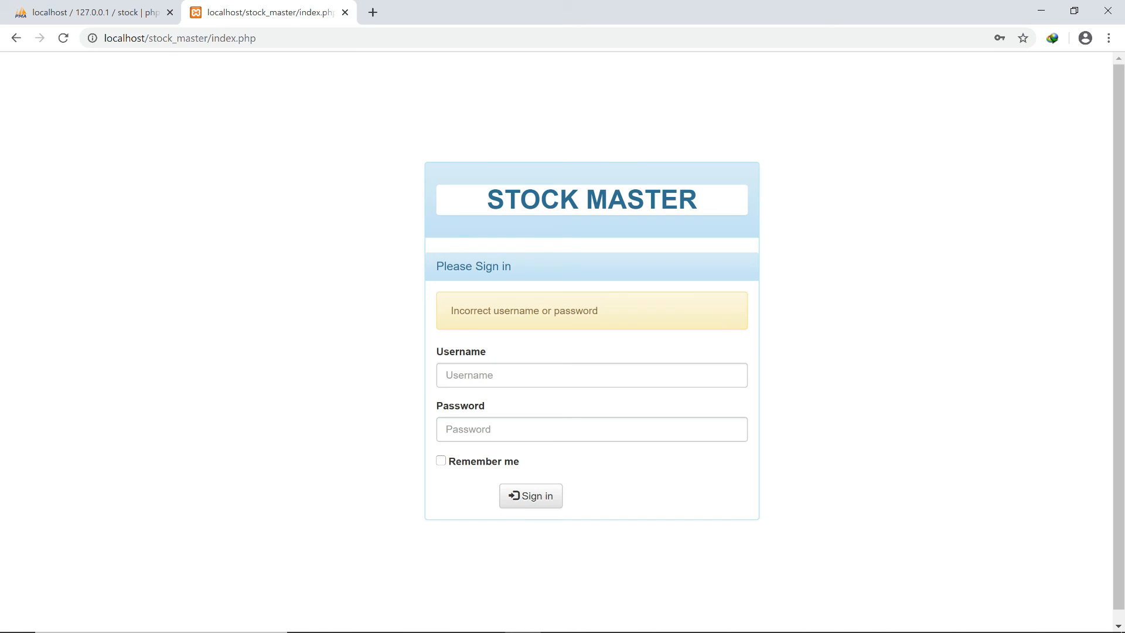
{"action": "left_click", "coordinate": [740, 618]}
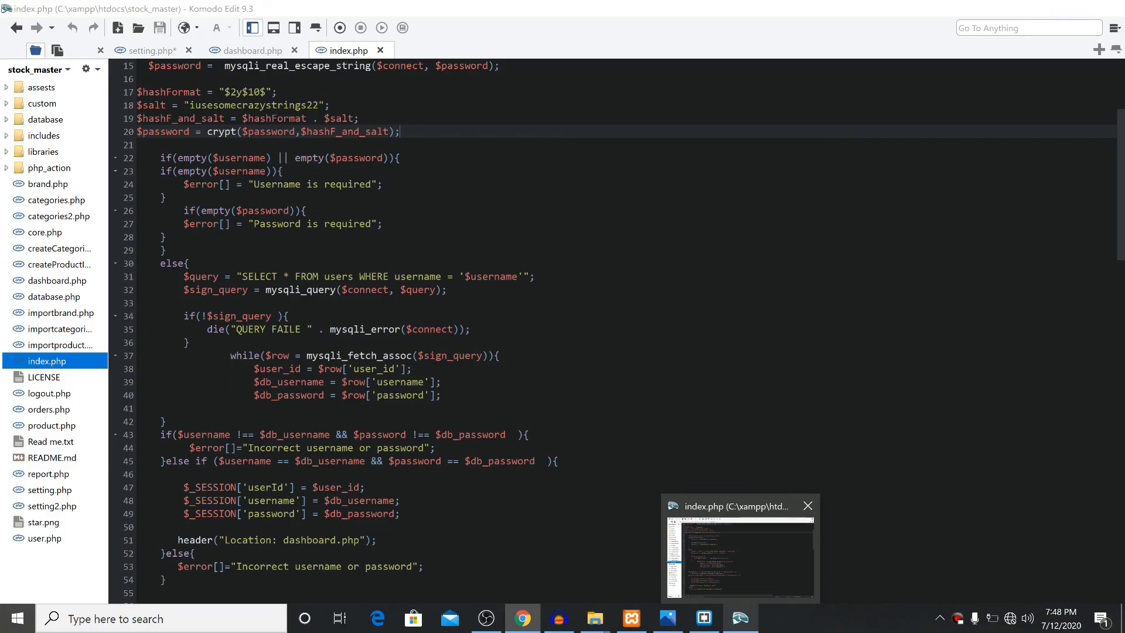
{"action": "left_click", "coordinate": [522, 618]}
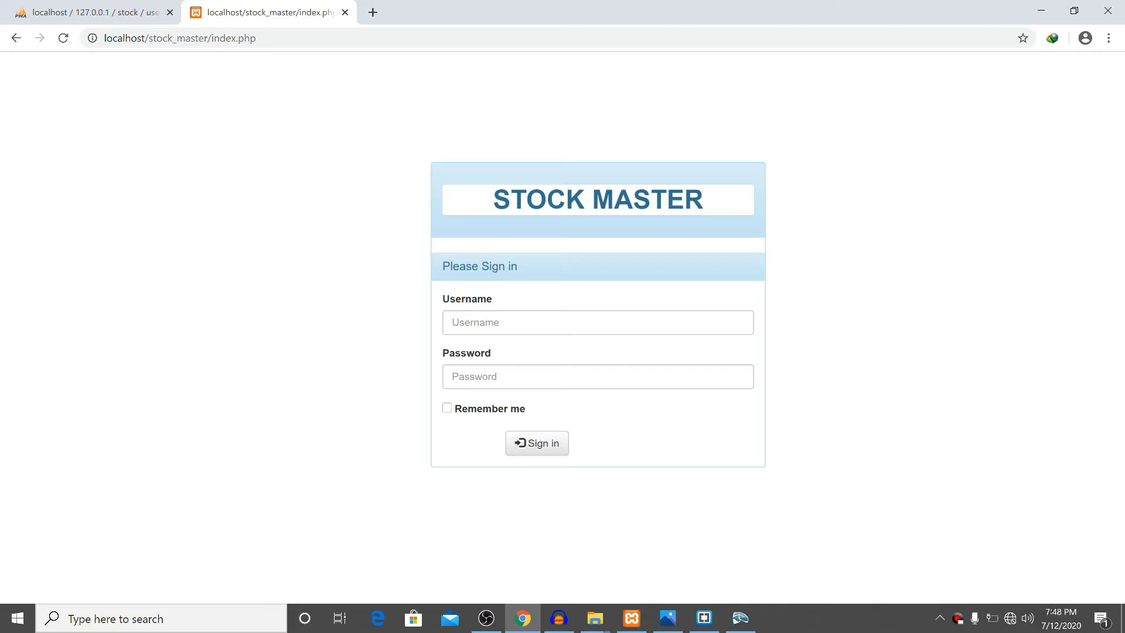
Sign in with another existing user account and its password to reach the dashboard.
{"action": "left_click", "coordinate": [597, 322]}
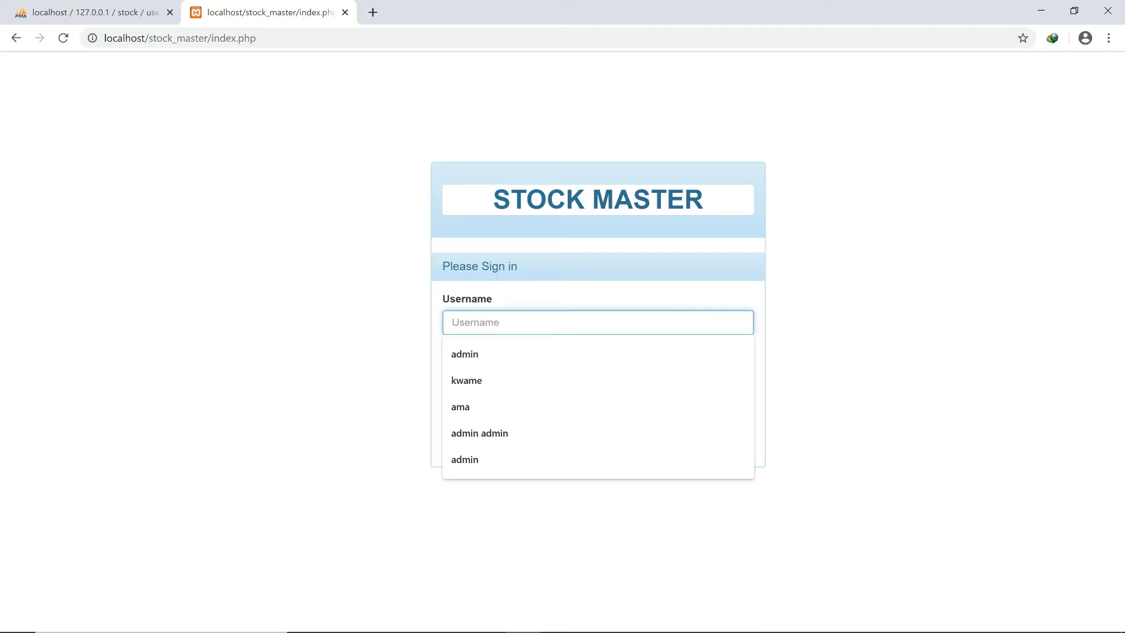
{"action": "type", "text": "k"}
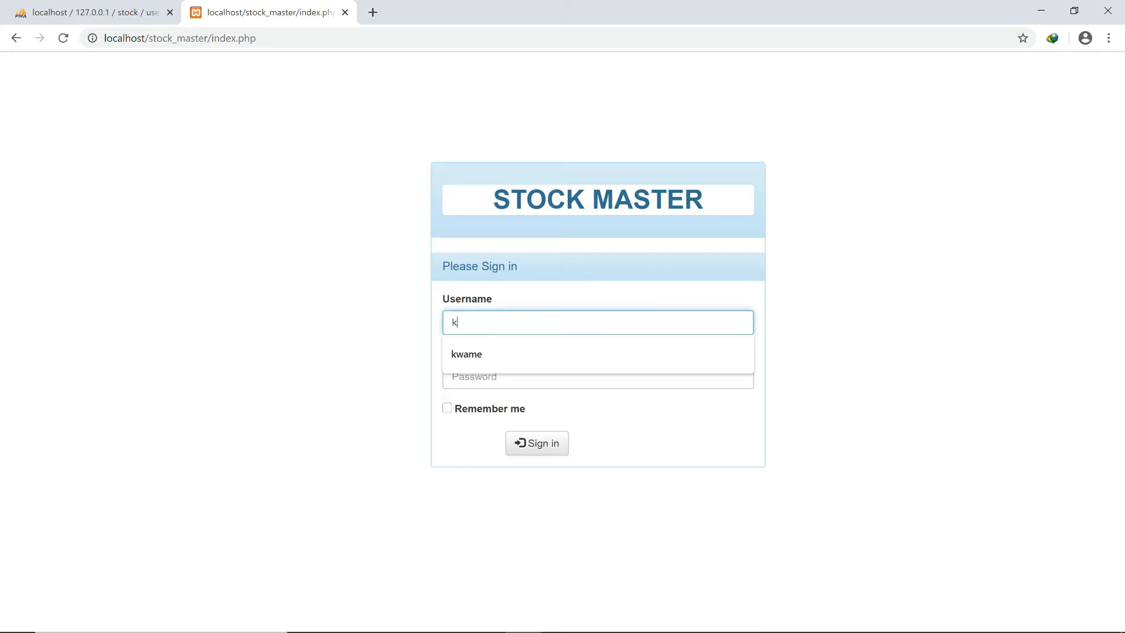
{"action": "type", "text": "wame"}
{"action": "key", "text": "Tab"}
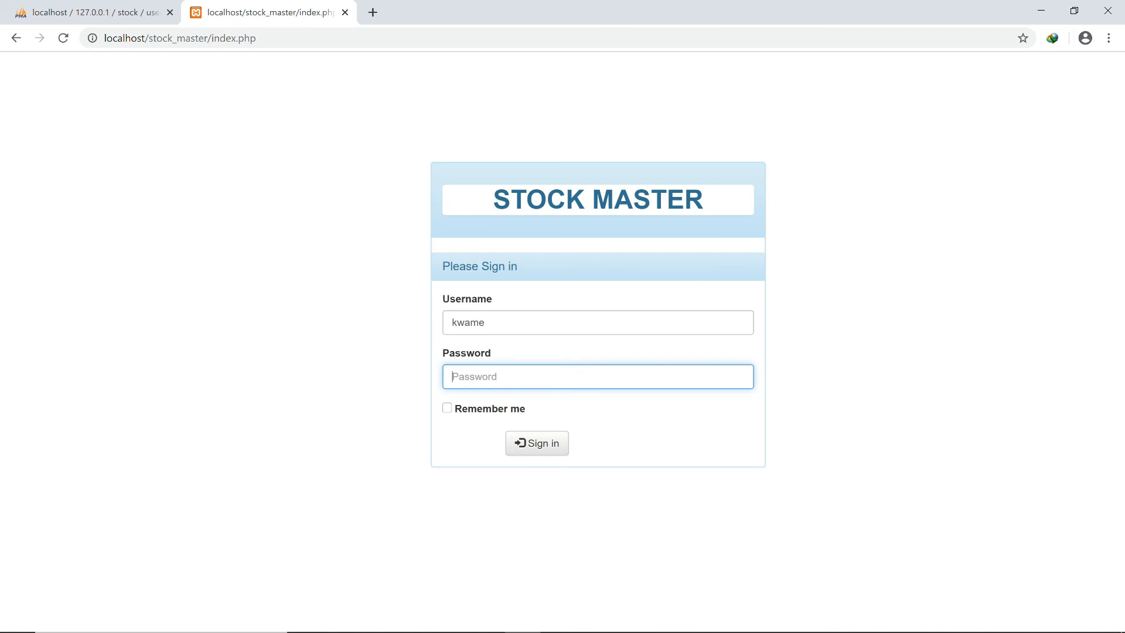
{"action": "type", "text": "•••••••••••"}
{"action": "left_click", "coordinate": [537, 443]}
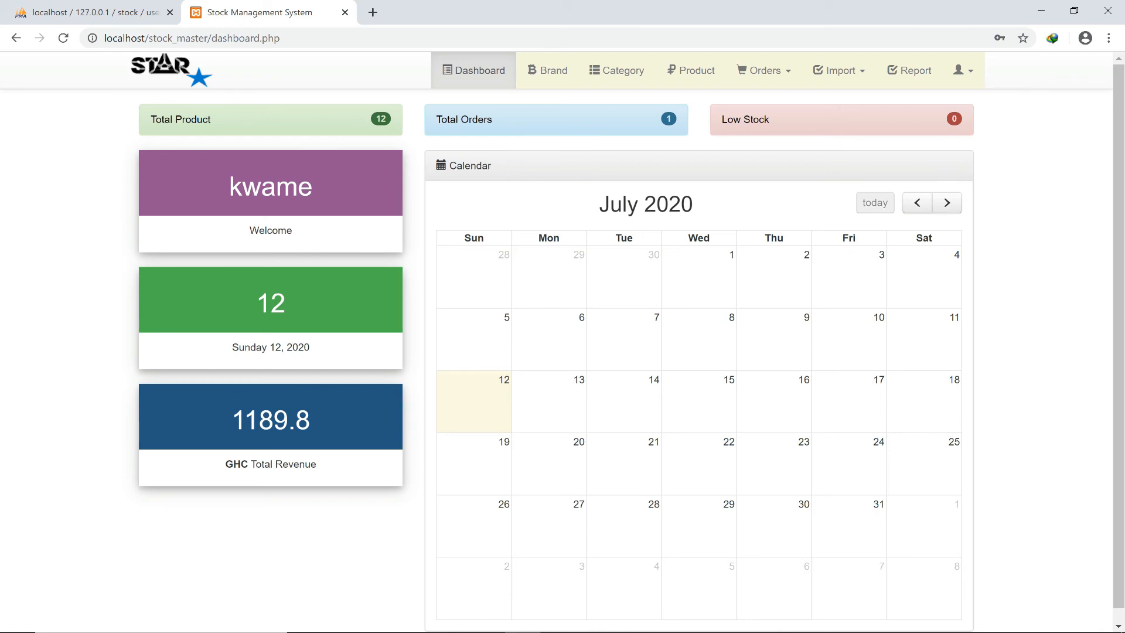
On the Setting page, change the account username to admin.
{"action": "left_click", "coordinate": [963, 71]}
{"action": "left_click", "coordinate": [911, 103]}
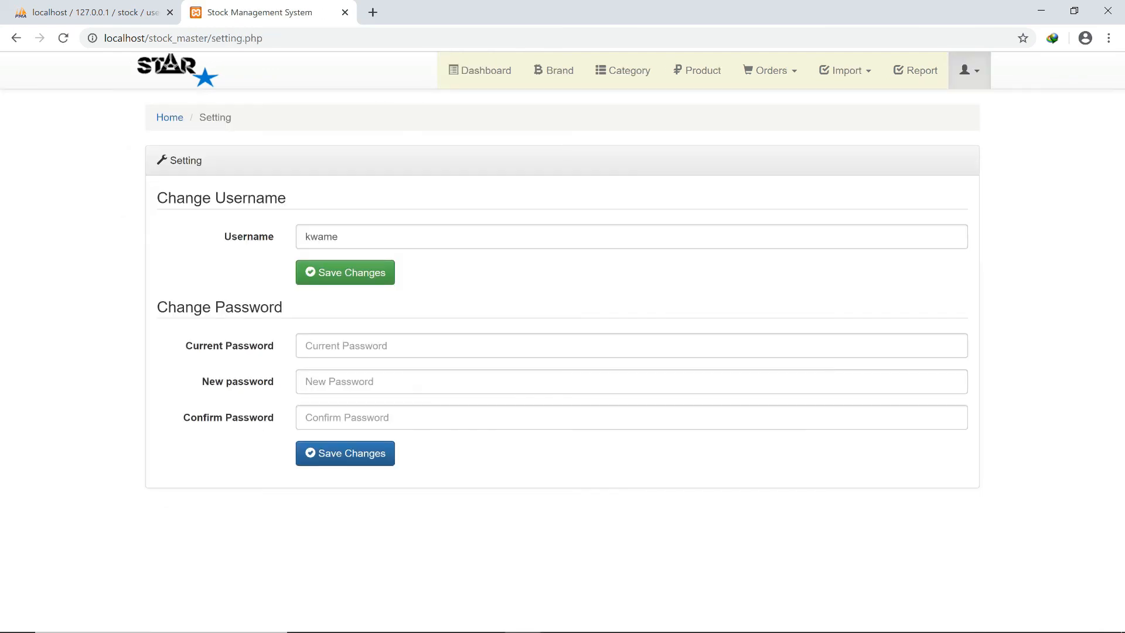
{"action": "left_click", "coordinate": [568, 237]}
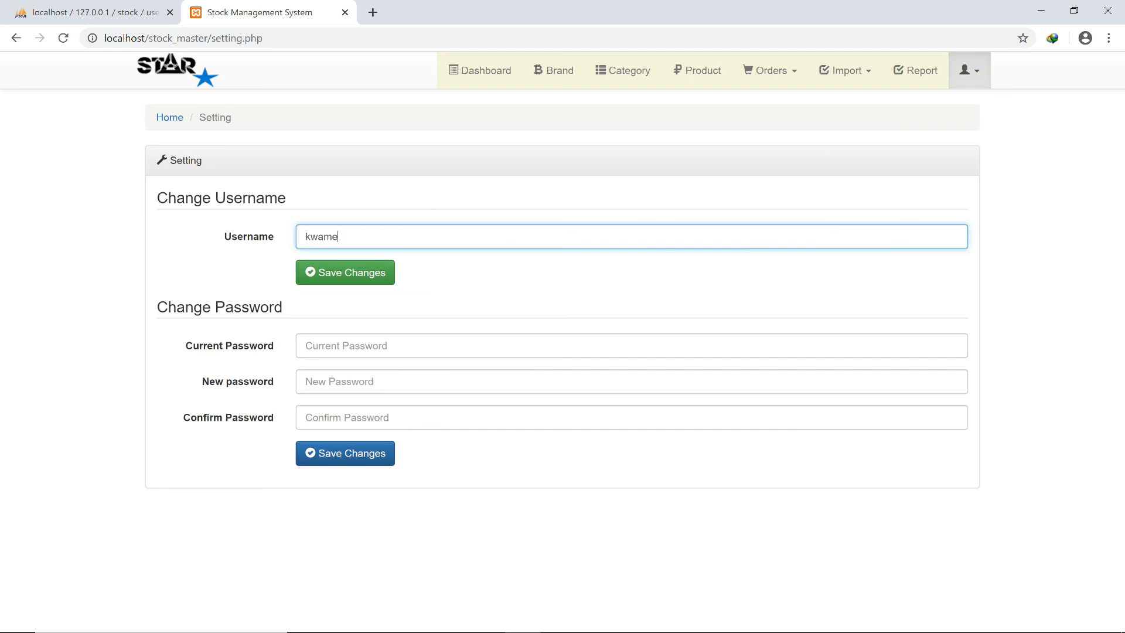
{"action": "key", "text": "BackSpace"}
{"action": "key", "text": "BackSpace"}
{"action": "key", "text": "BackSpace"}
{"action": "key", "text": "BackSpace"}
{"action": "key", "text": "BackSpace"}
{"action": "type", "text": "admin"}
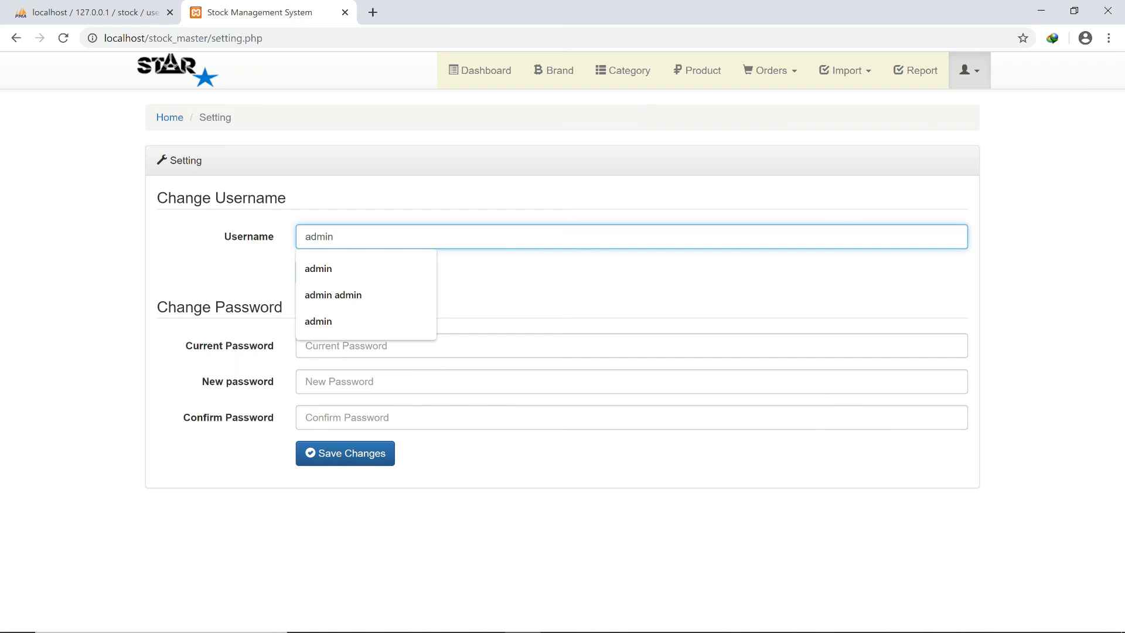
{"action": "key", "text": "Down"}
{"action": "key", "text": "Return"}
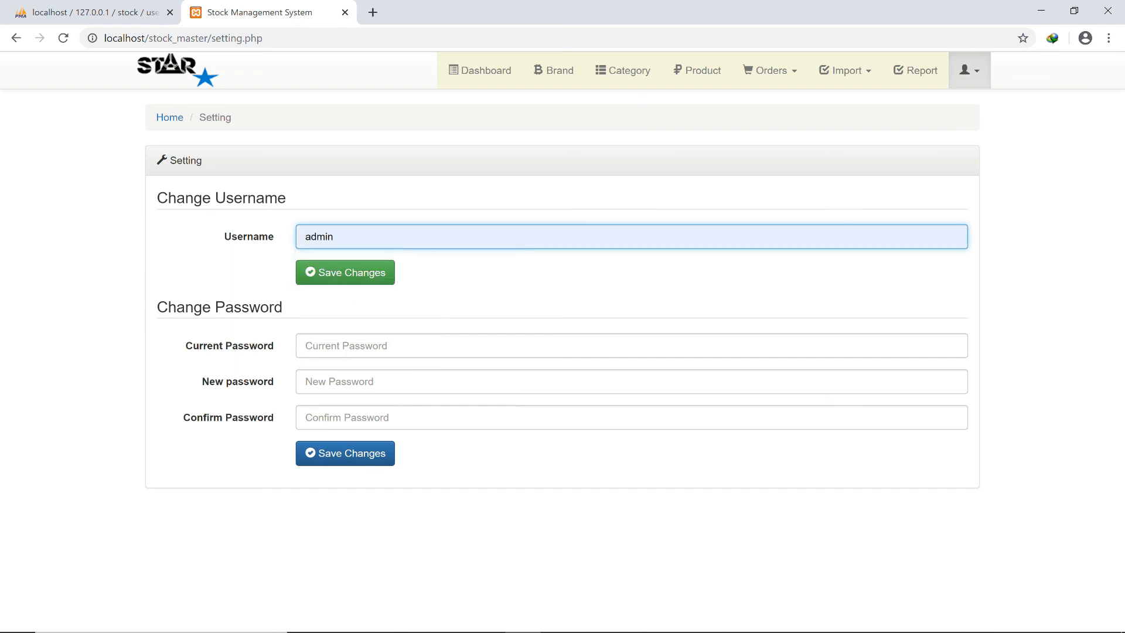
Fill in the current, new and confirmed passwords and save the account changes.
{"action": "key", "text": "Tab"}
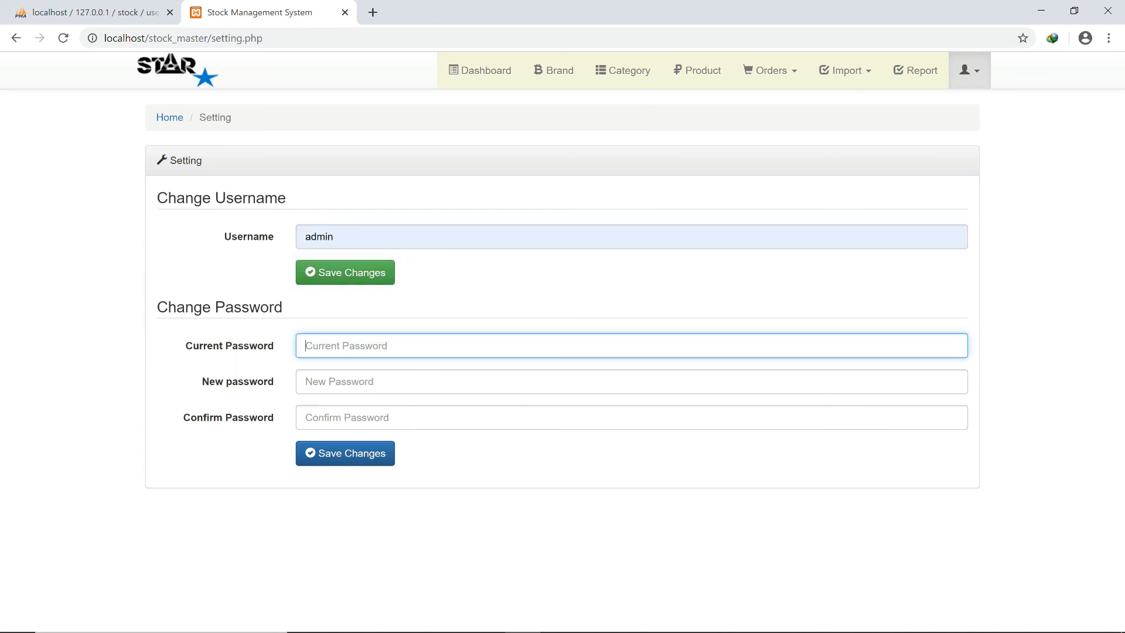
{"action": "type", "text": "adm"}
{"action": "type", "text": "in"}
{"action": "type", "text": "•••••"}
{"action": "key", "text": "Tab"}
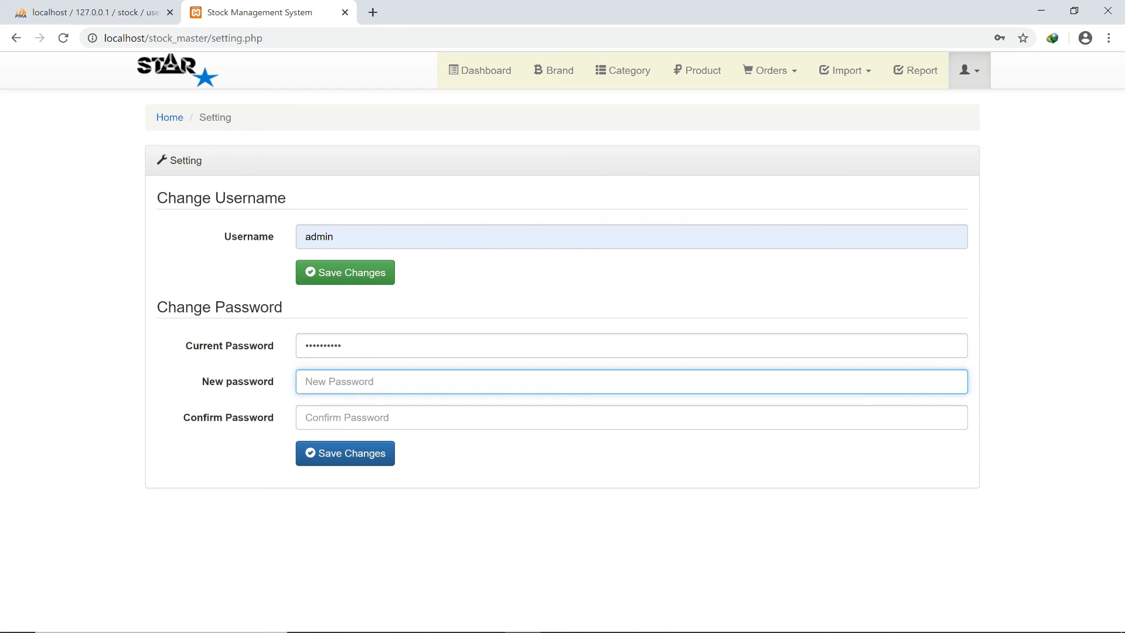
{"action": "type", "text": "•••"}
{"action": "key", "text": "Tab"}
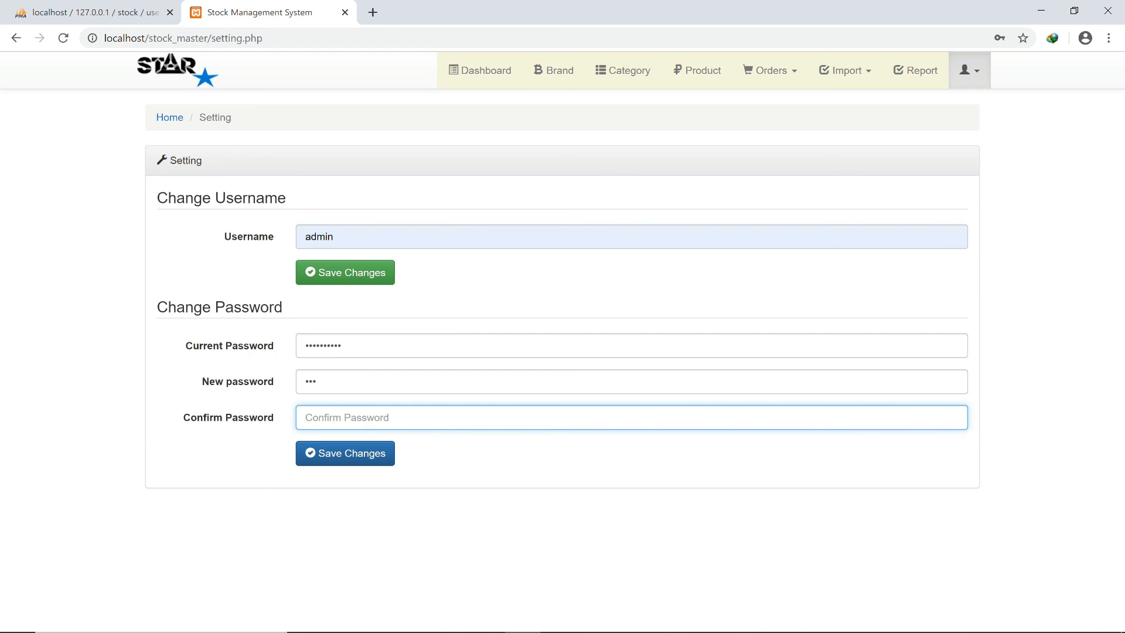
{"action": "type", "text": "•••"}
{"action": "key", "text": "Return"}
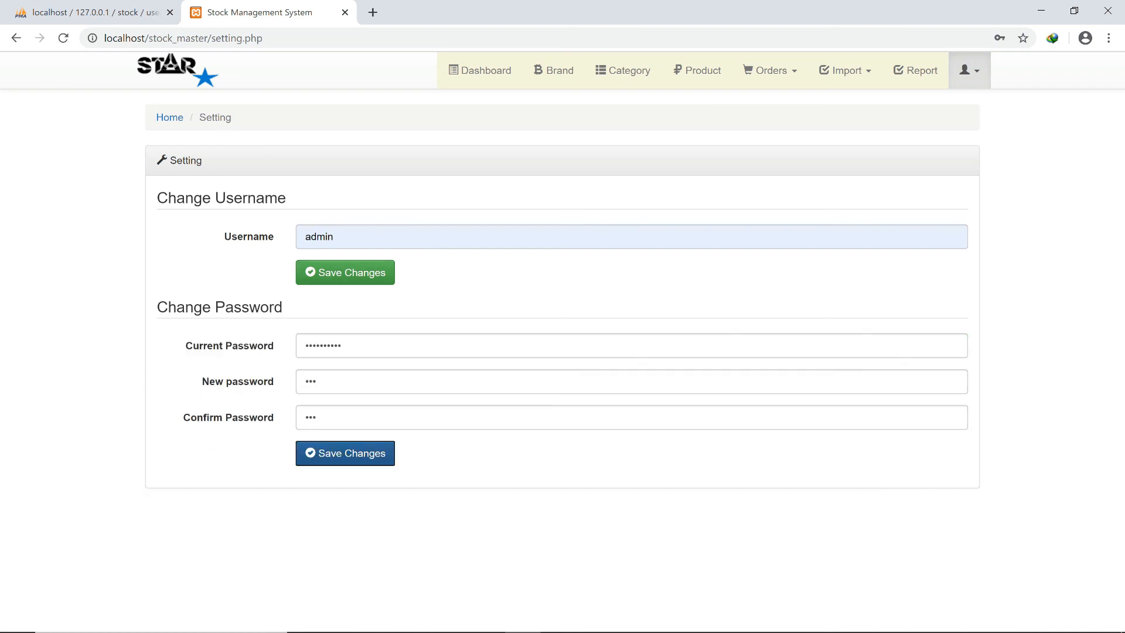
{"action": "left_click", "coordinate": [345, 273]}
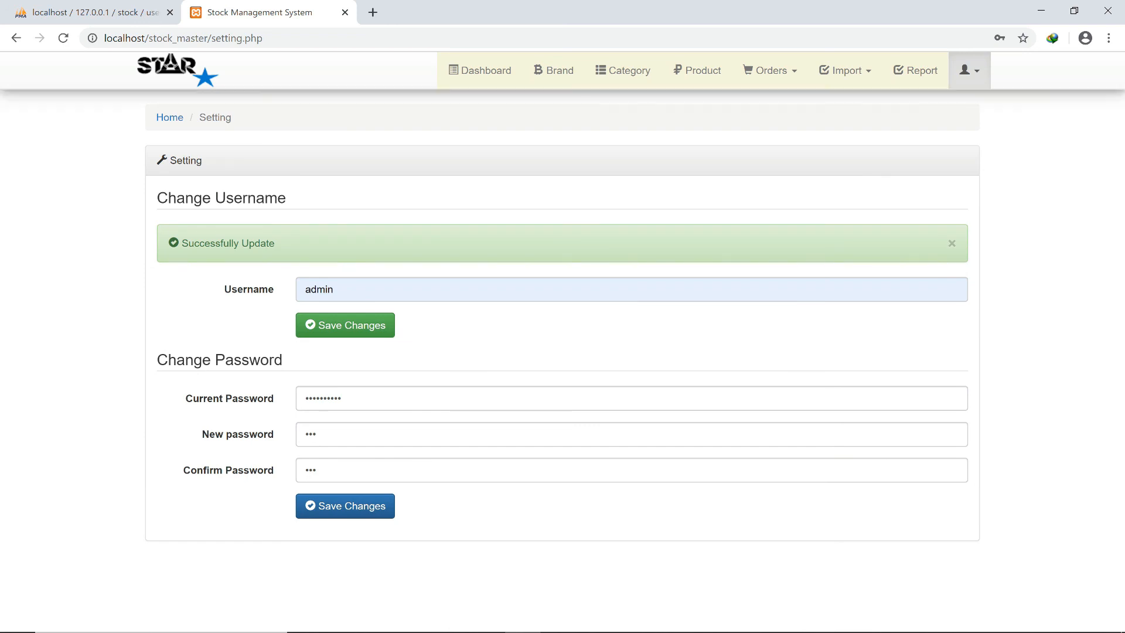
{"action": "left_click", "coordinate": [968, 70]}
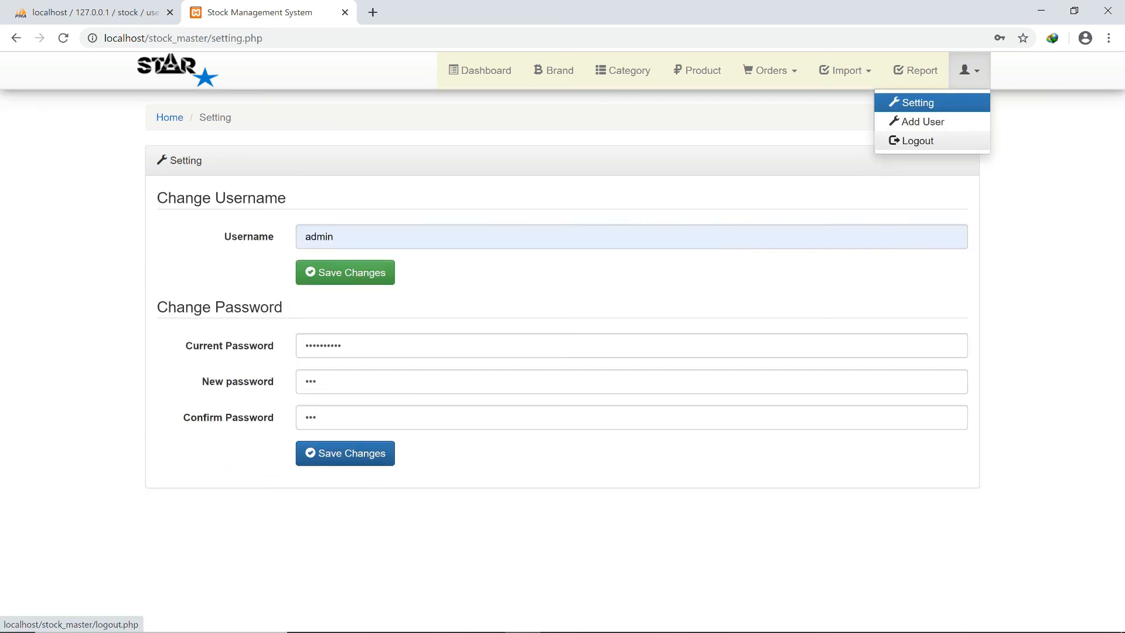
Log out and sign back in as admin with the new password.
{"action": "left_click", "coordinate": [917, 141]}
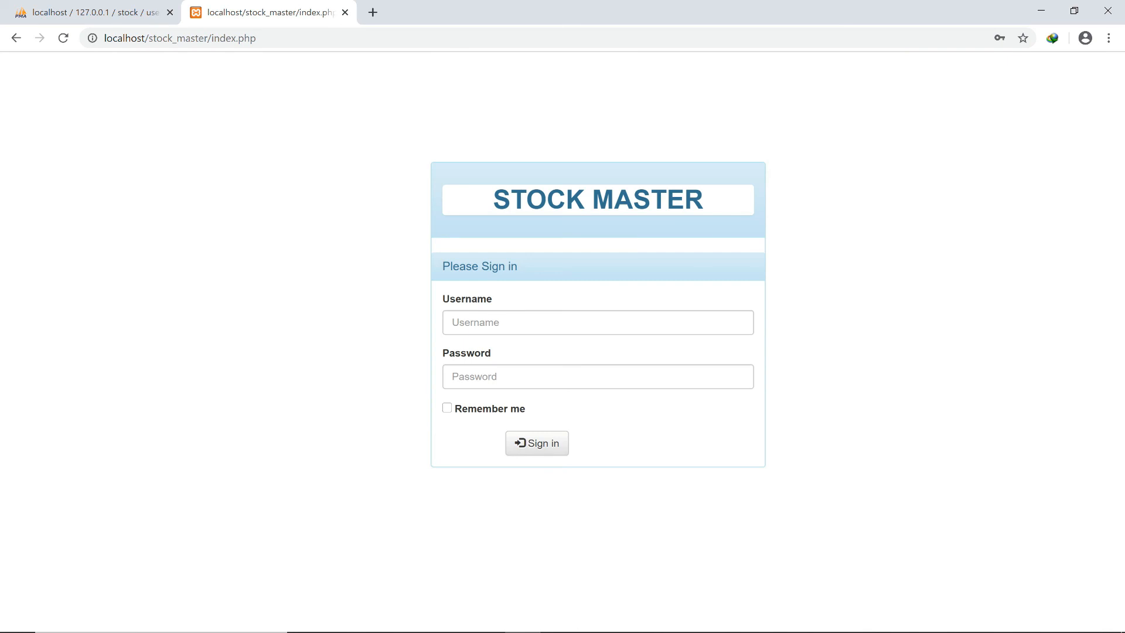
{"action": "left_click", "coordinate": [597, 322]}
{"action": "type", "text": "admin"}
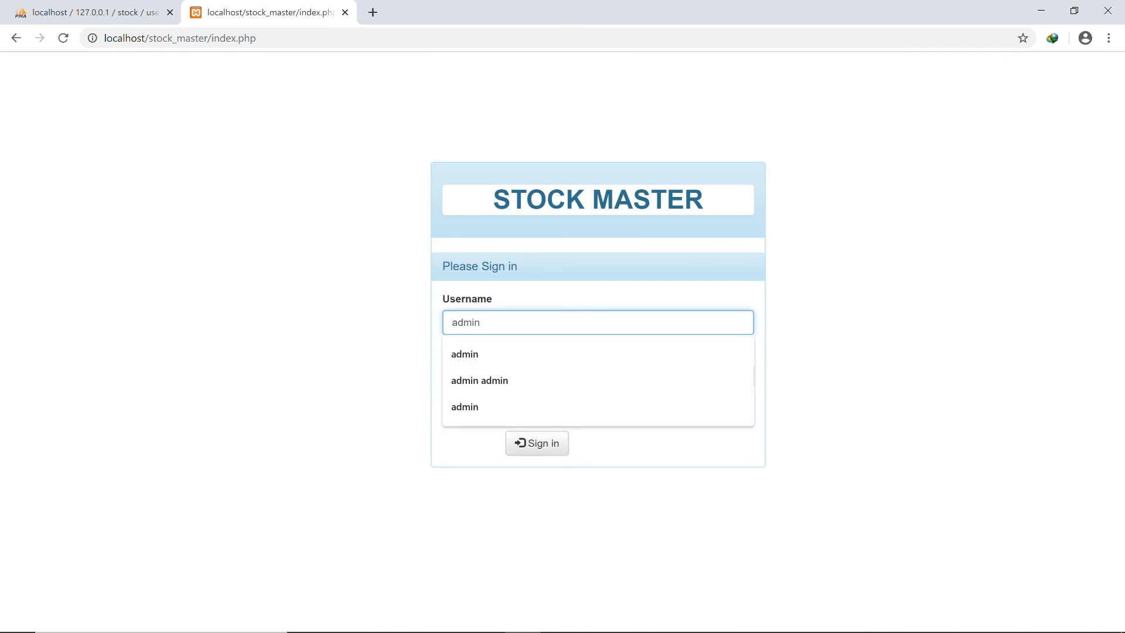
{"action": "key", "text": "Down"}
{"action": "key", "text": "Return"}
{"action": "key", "text": "Tab"}
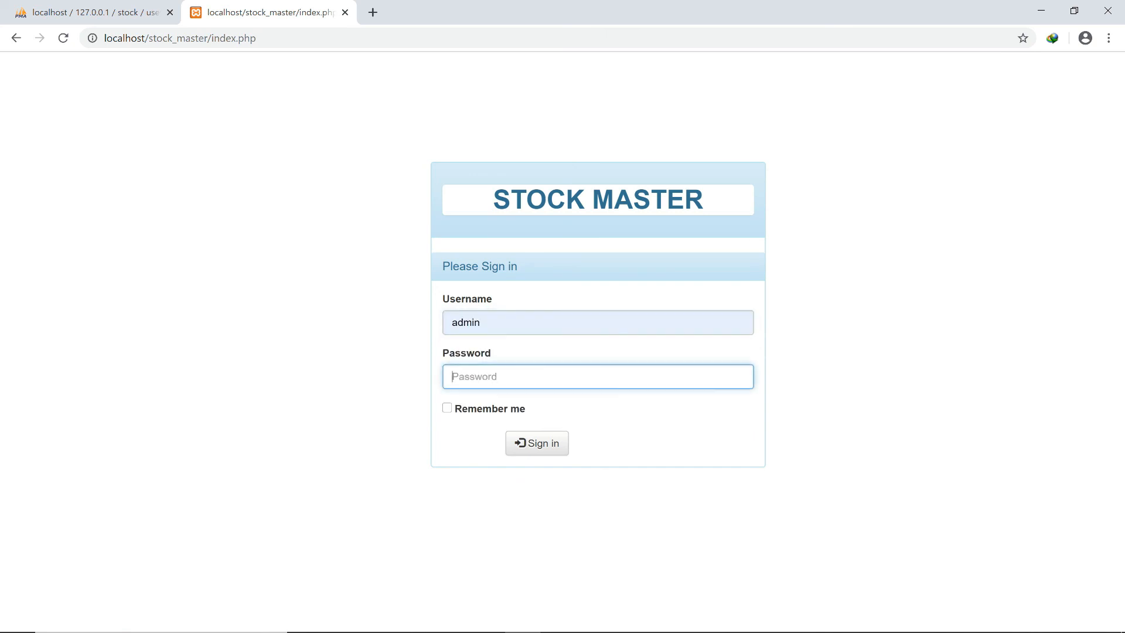
{"action": "type", "text": "adm"}
{"action": "left_click", "coordinate": [537, 443]}
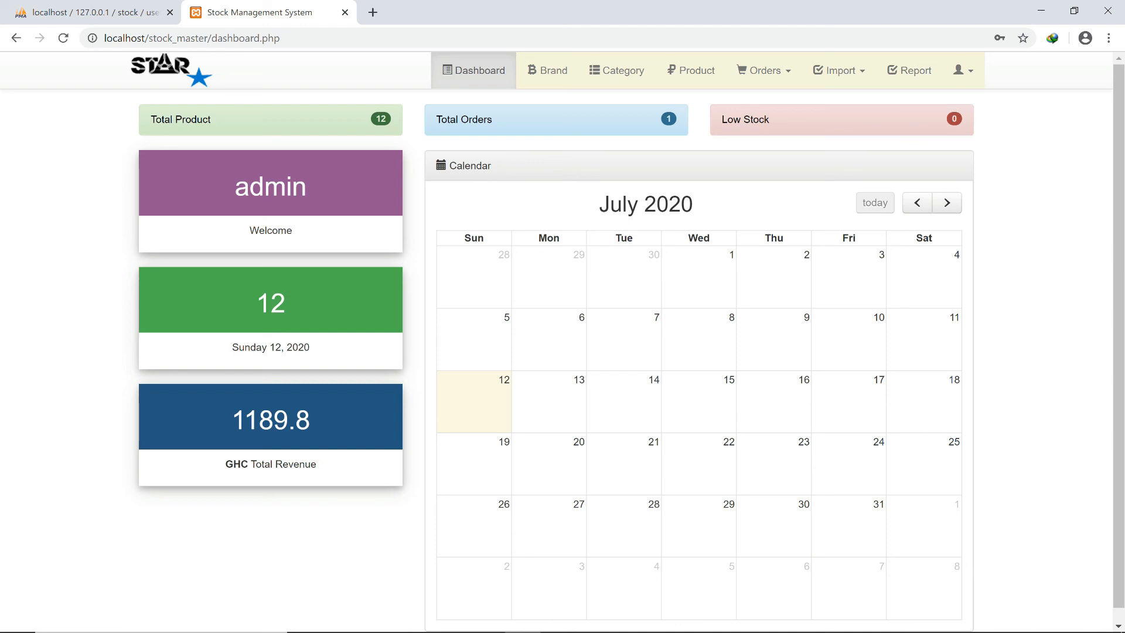
{"action": "left_click", "coordinate": [962, 70]}
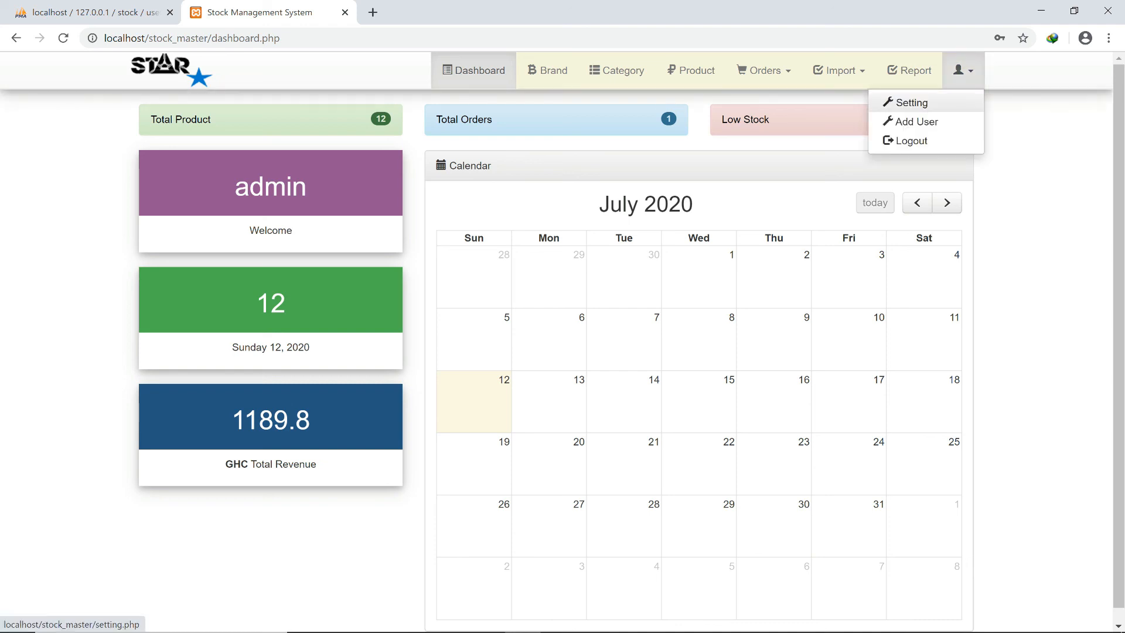
Add user 'andy' with a password and e-mail address, then close the form.
{"action": "left_click", "coordinate": [915, 121]}
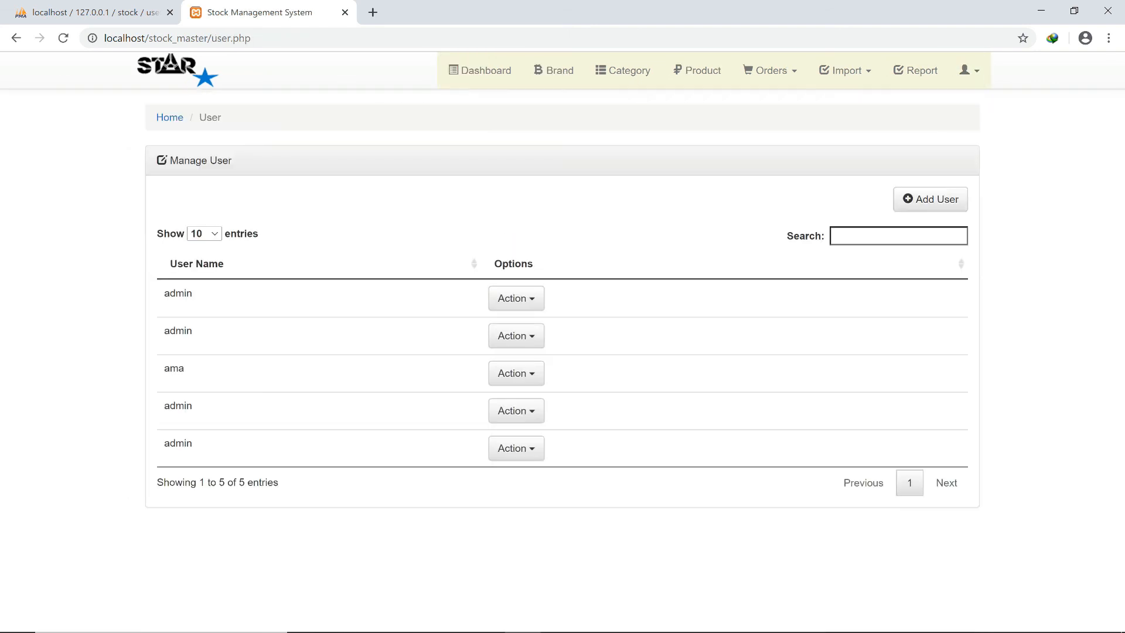
{"action": "left_click", "coordinate": [930, 199]}
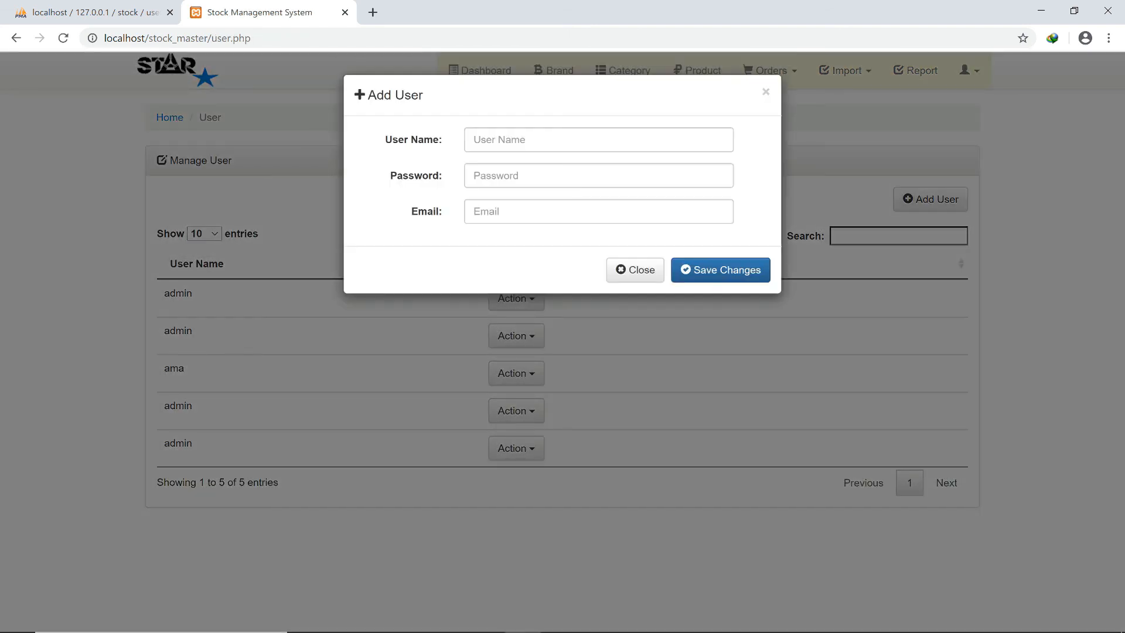
{"action": "left_click", "coordinate": [598, 140]}
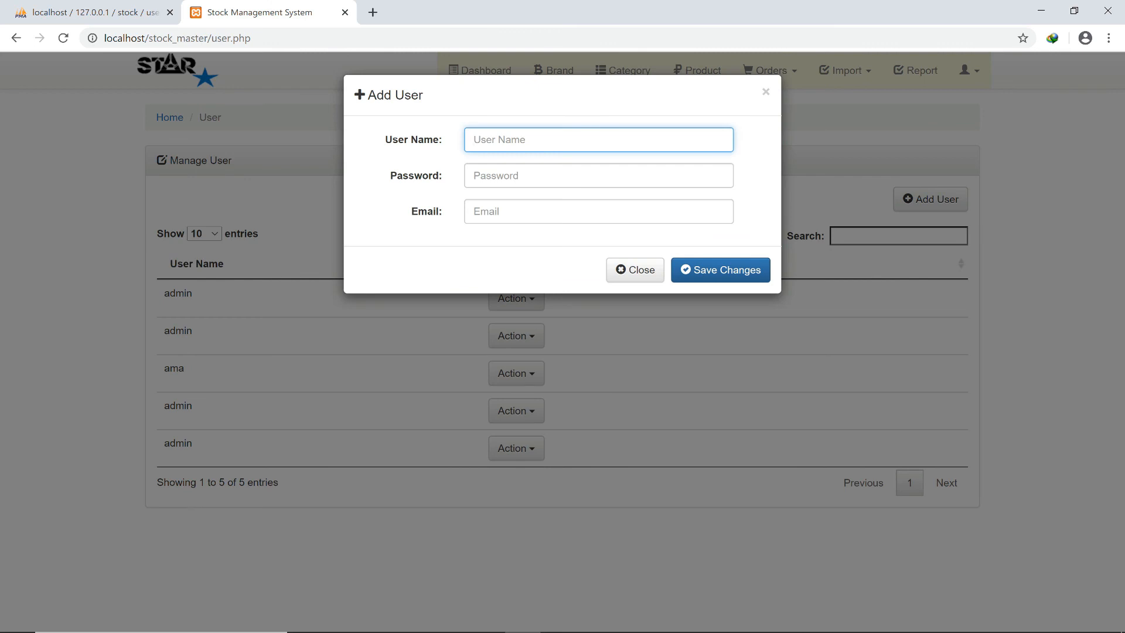
{"action": "type", "text": "andy"}
{"action": "left_click", "coordinate": [598, 176]}
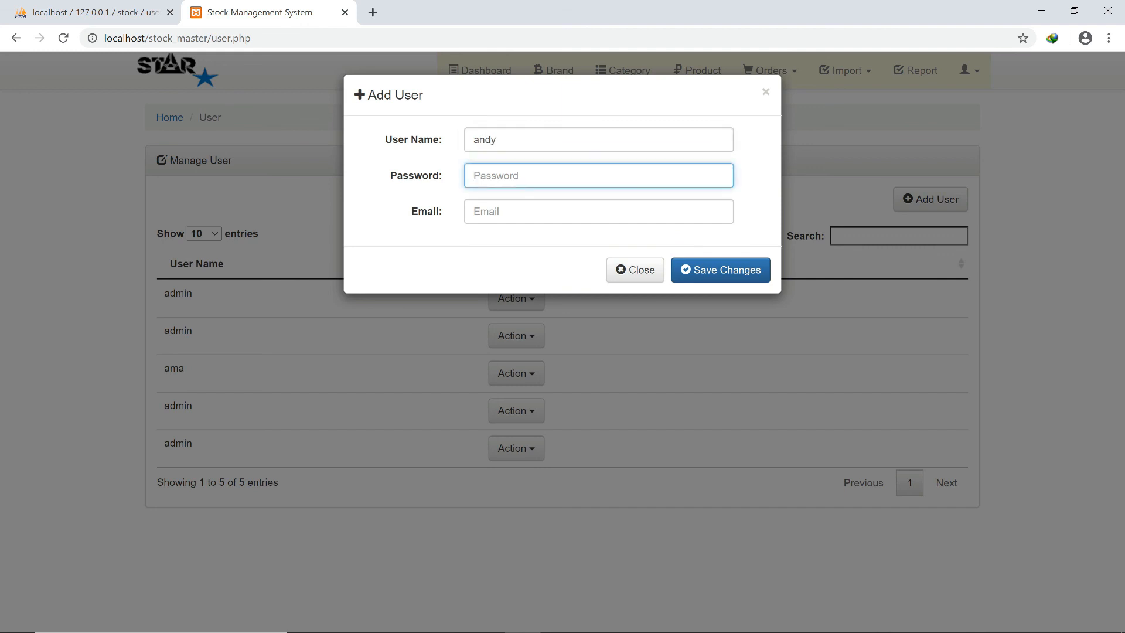
{"action": "type", "text": "andy123"}
{"action": "key", "text": "Tab"}
{"action": "type", "text": "an"}
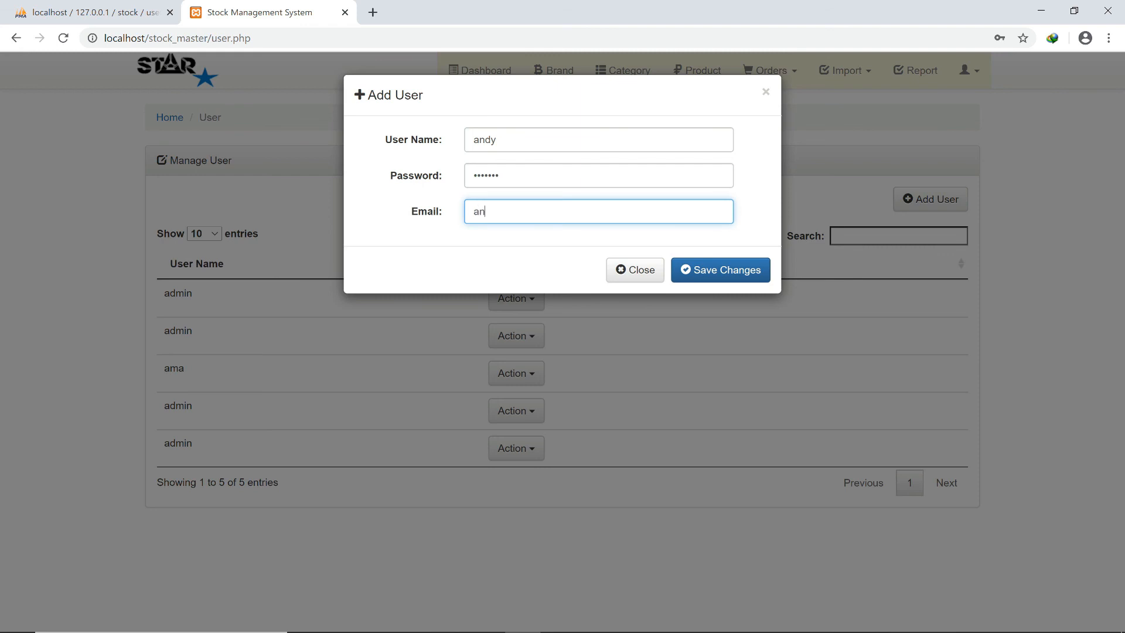
{"action": "type", "text": "dy@andy.com"}
{"action": "key", "text": "Return"}
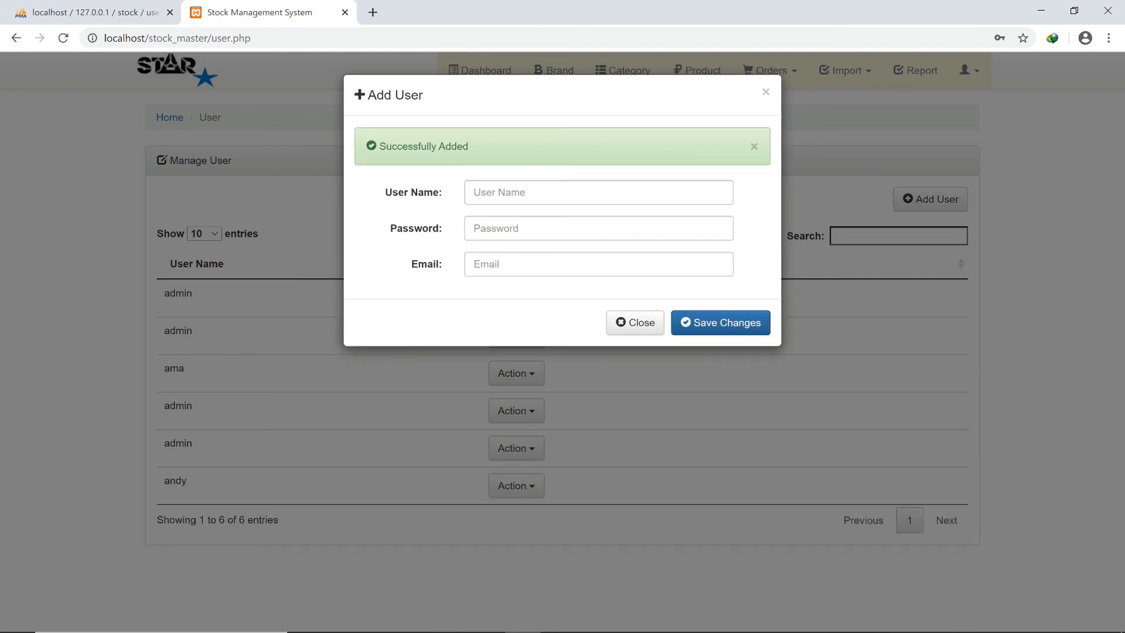
{"action": "left_click", "coordinate": [635, 322]}
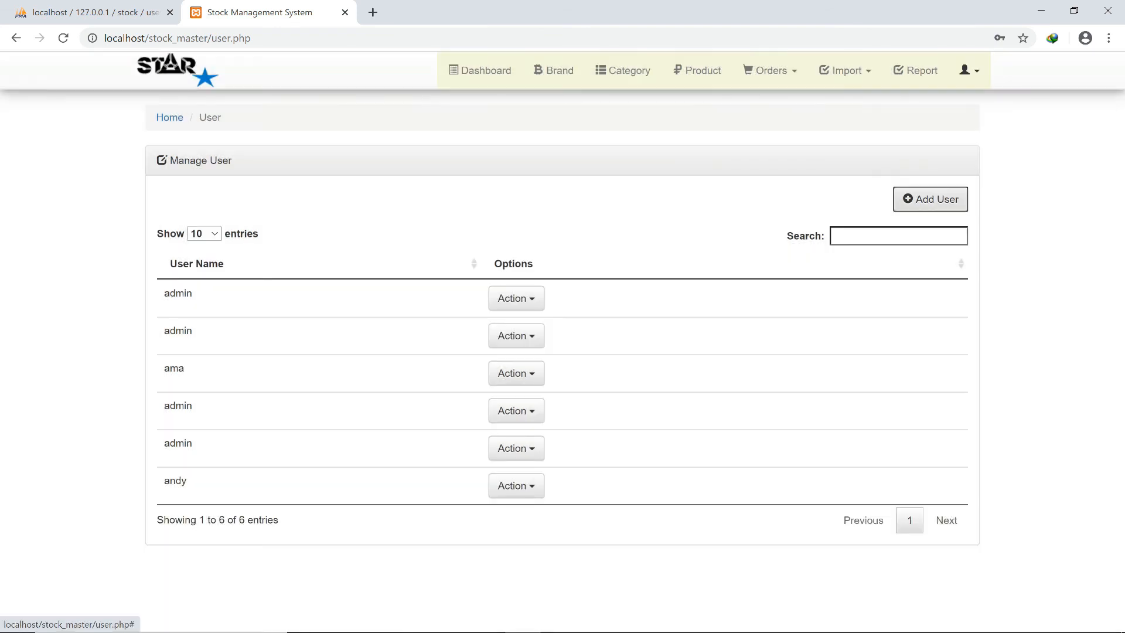
{"action": "left_click", "coordinate": [969, 70]}
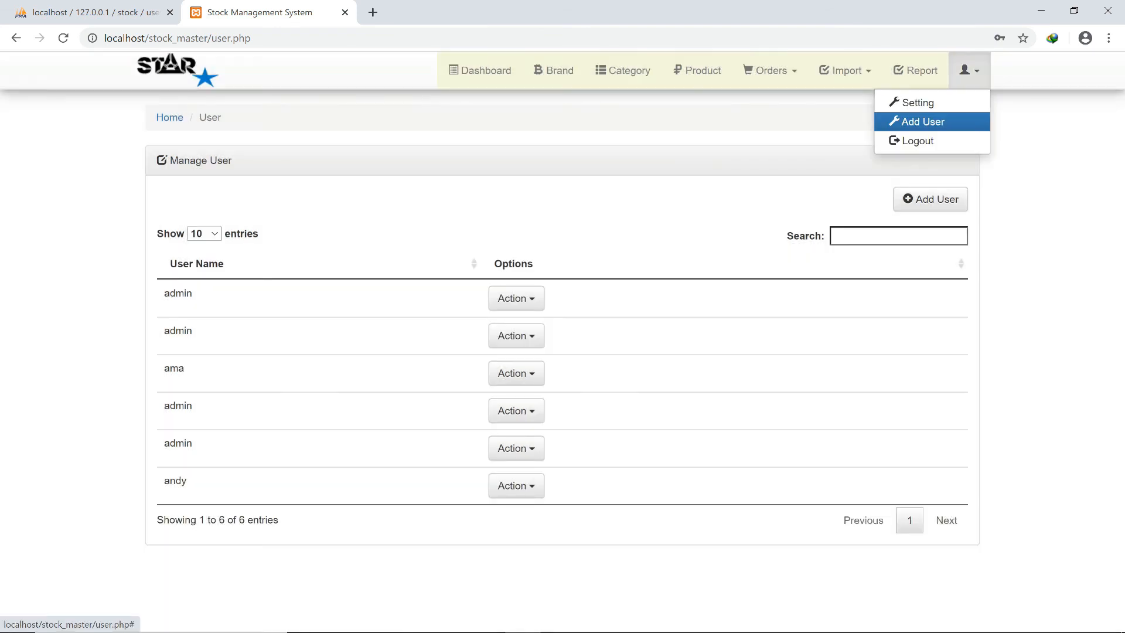
Log out of the admin session and sign back in as andy with his password.
{"action": "left_click", "coordinate": [918, 141]}
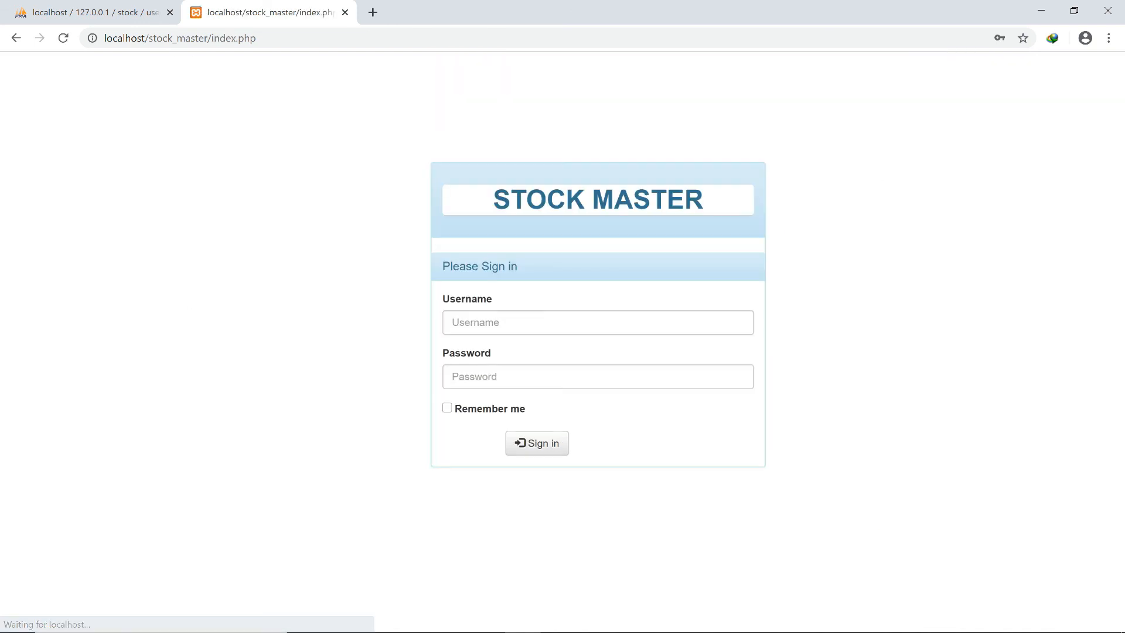
{"action": "left_click", "coordinate": [562, 323]}
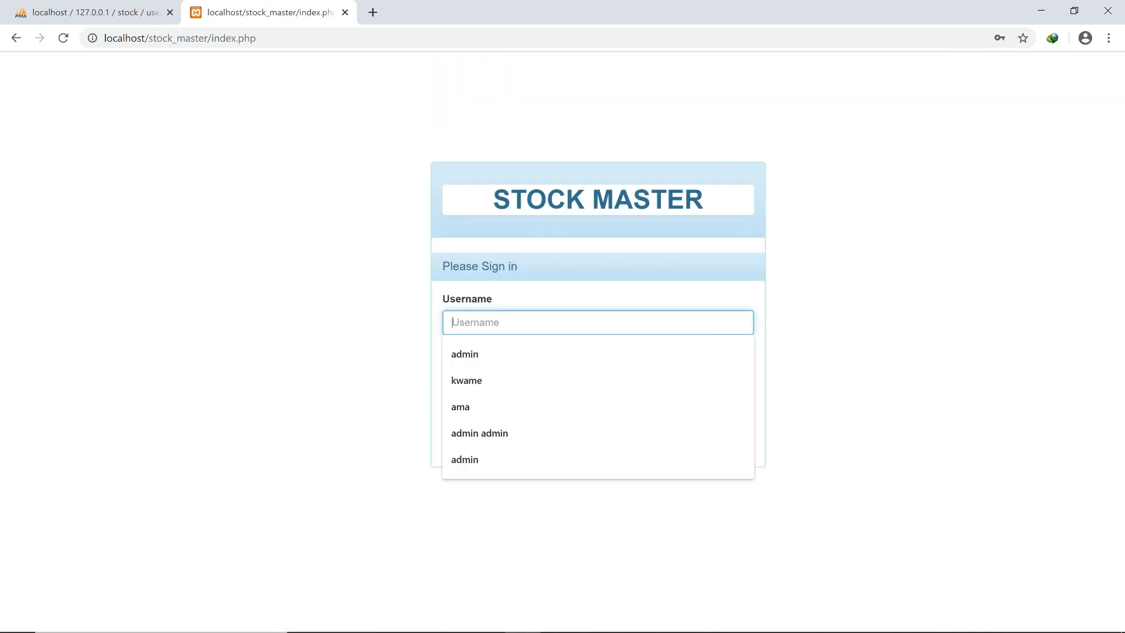
{"action": "type", "text": "a"}
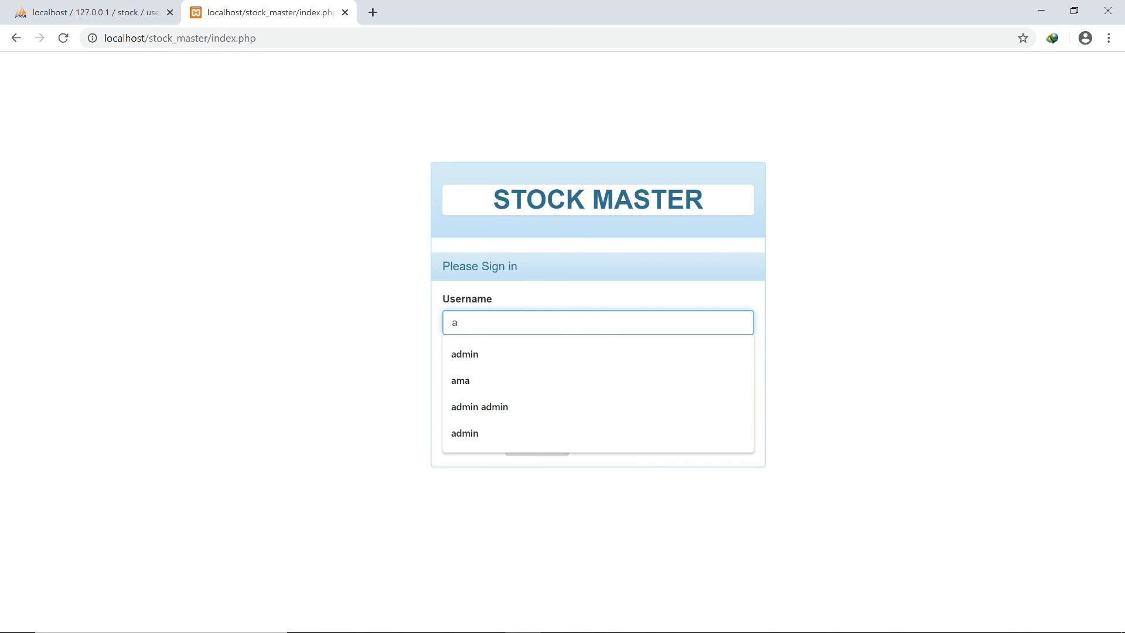
{"action": "type", "text": "ndy"}
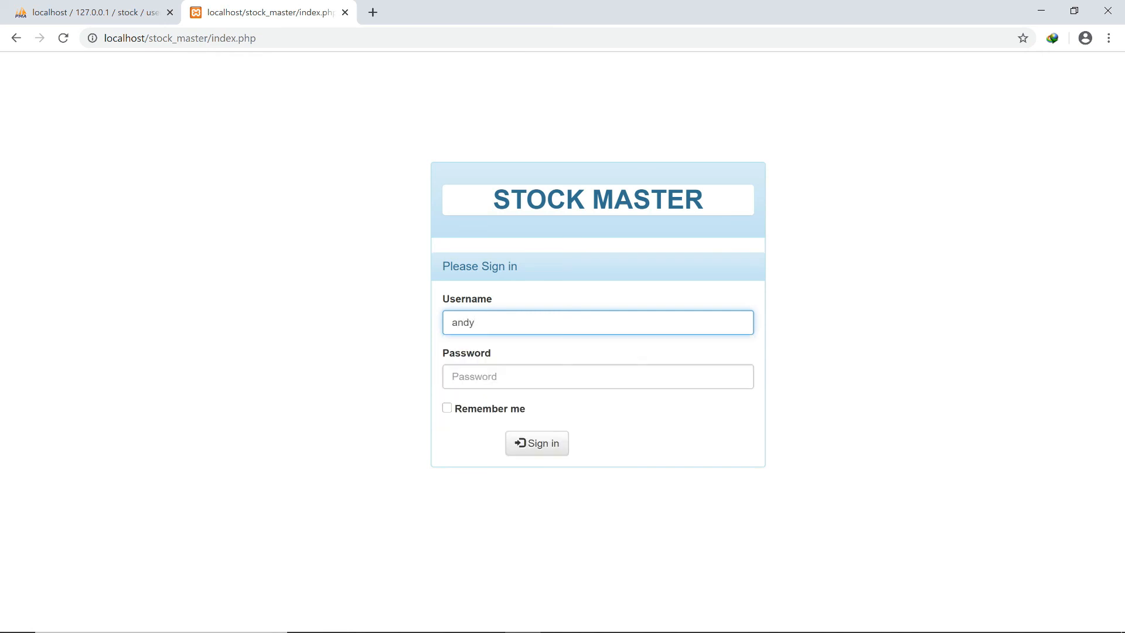
{"action": "key", "text": "Tab"}
{"action": "type", "text": "•"}
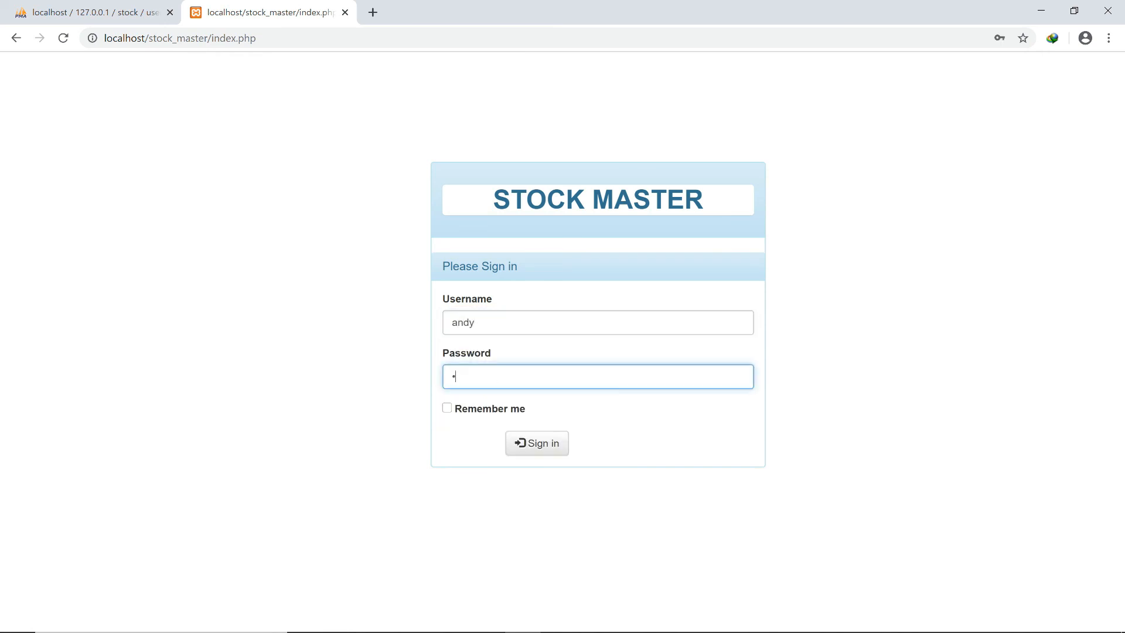
{"action": "type", "text": "••••••"}
{"action": "left_click", "coordinate": [536, 443]}
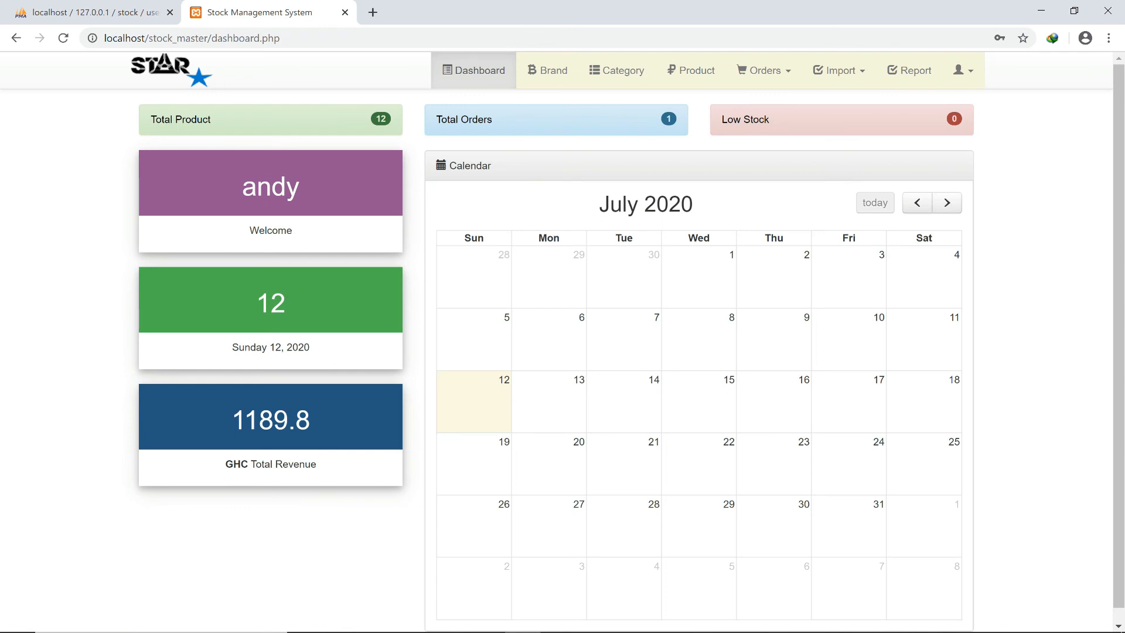
{"action": "scroll", "coordinate": [557, 342], "scroll_direction": "down", "scroll_amount": 1}
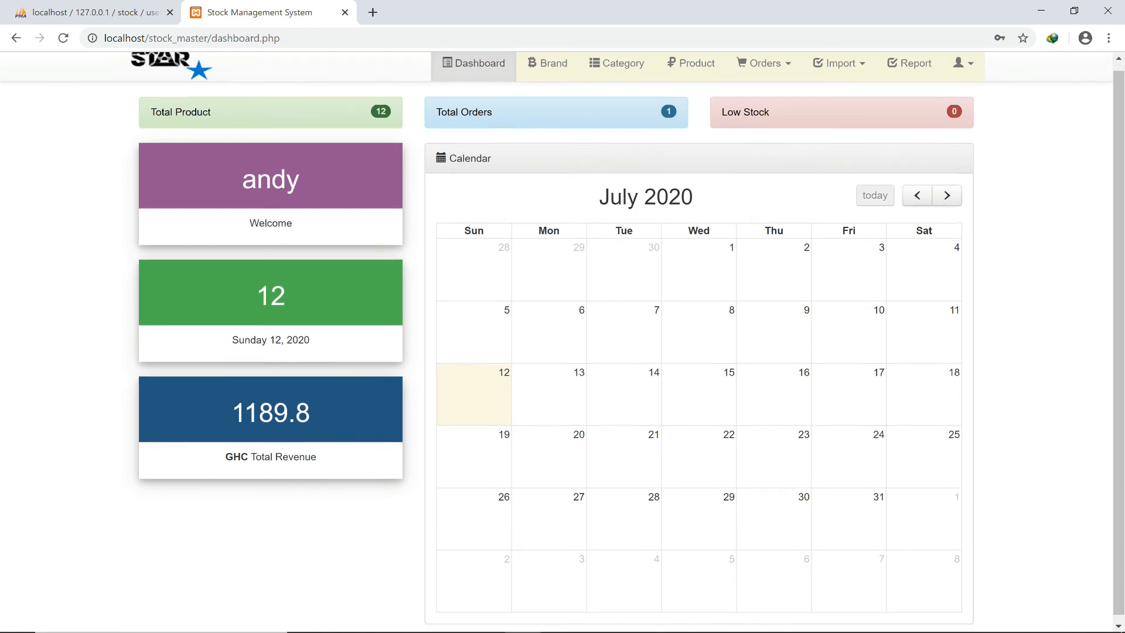
{"action": "scroll", "coordinate": [556, 342], "scroll_direction": "up", "scroll_amount": 1}
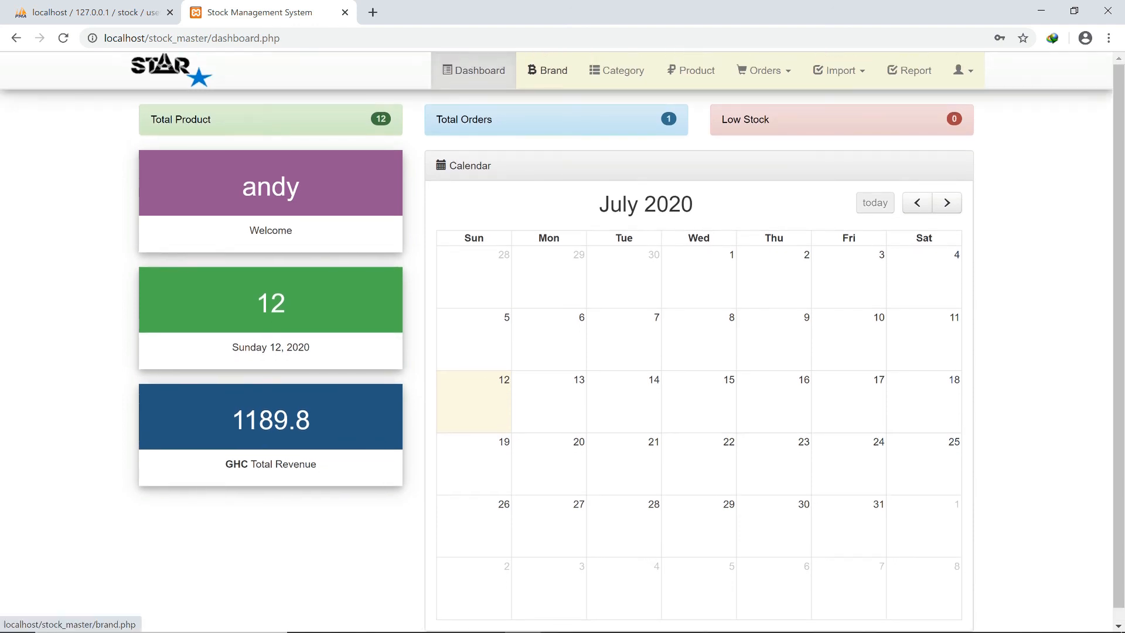
Browse the Brand and Category lists, then open Manage Product and the first T-SHIRT's Action menu.
{"action": "left_click", "coordinate": [547, 69]}
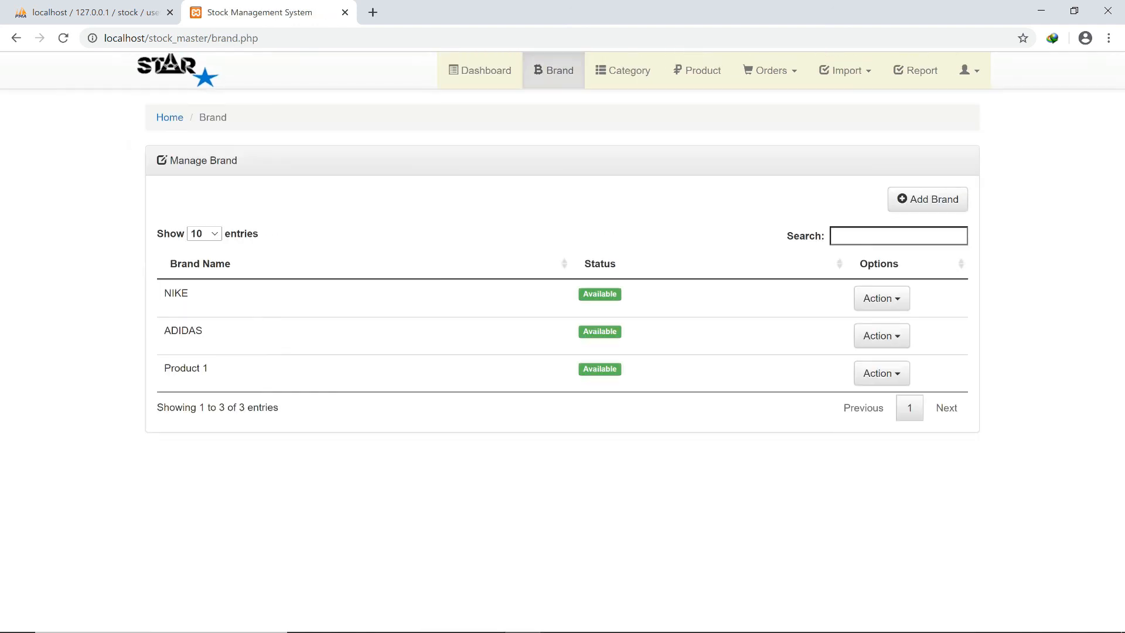
{"action": "left_click", "coordinate": [622, 70]}
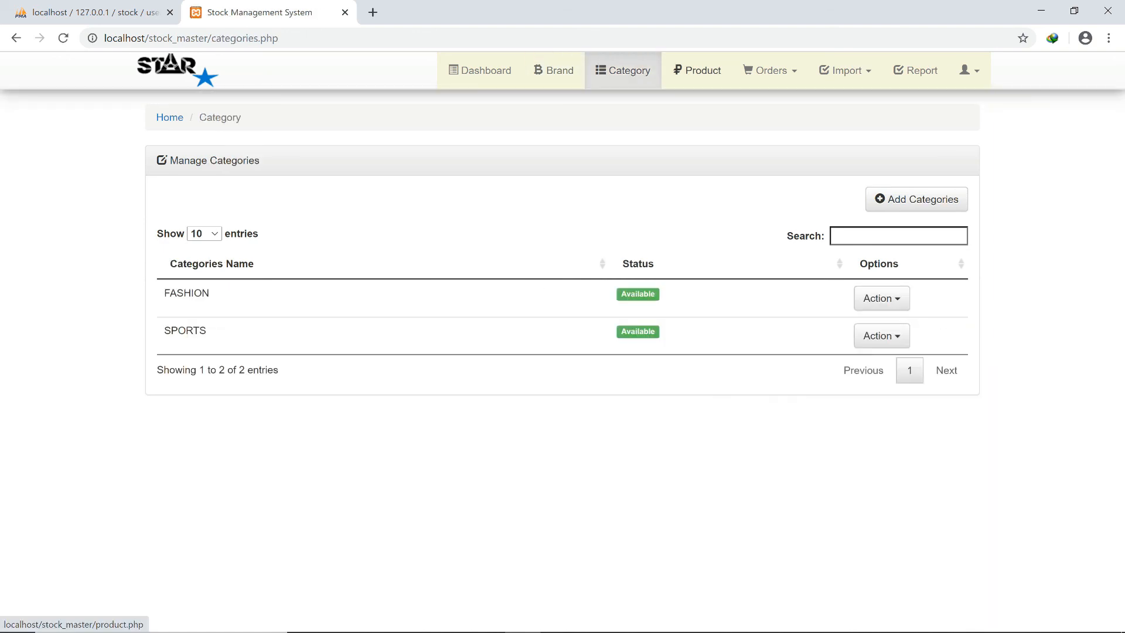
{"action": "left_click", "coordinate": [697, 70]}
{"action": "scroll", "coordinate": [563, 340], "scroll_direction": "down", "scroll_amount": 1}
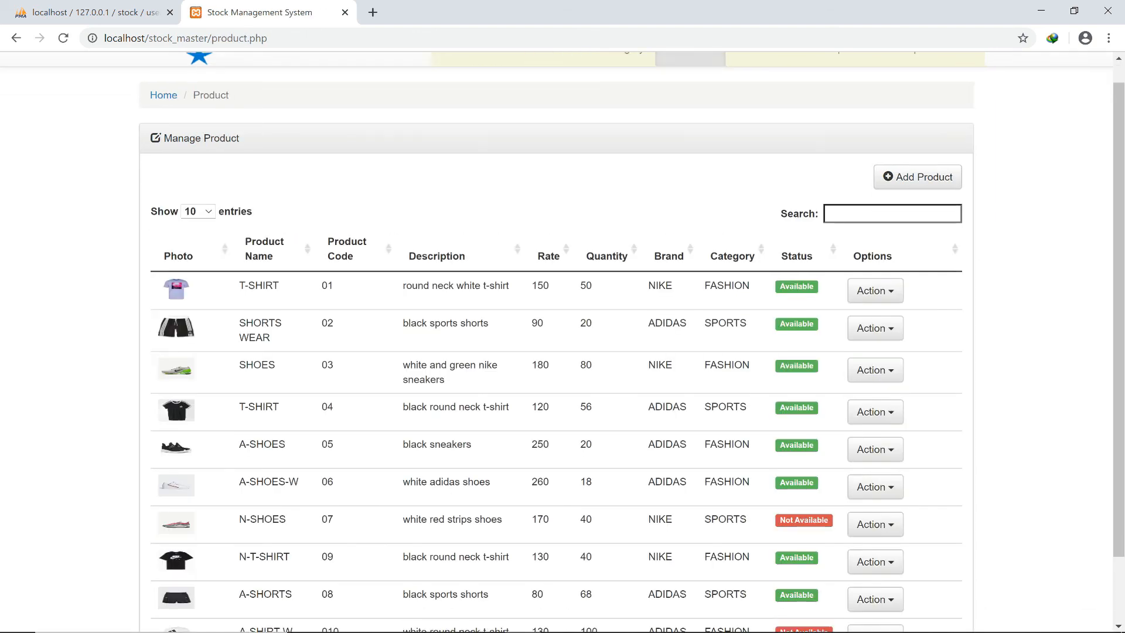
{"action": "scroll", "coordinate": [562, 340], "scroll_direction": "down", "scroll_amount": 1}
{"action": "scroll", "coordinate": [562, 340], "scroll_direction": "up", "scroll_amount": 2}
{"action": "scroll", "coordinate": [562, 340], "scroll_direction": "down", "scroll_amount": 2}
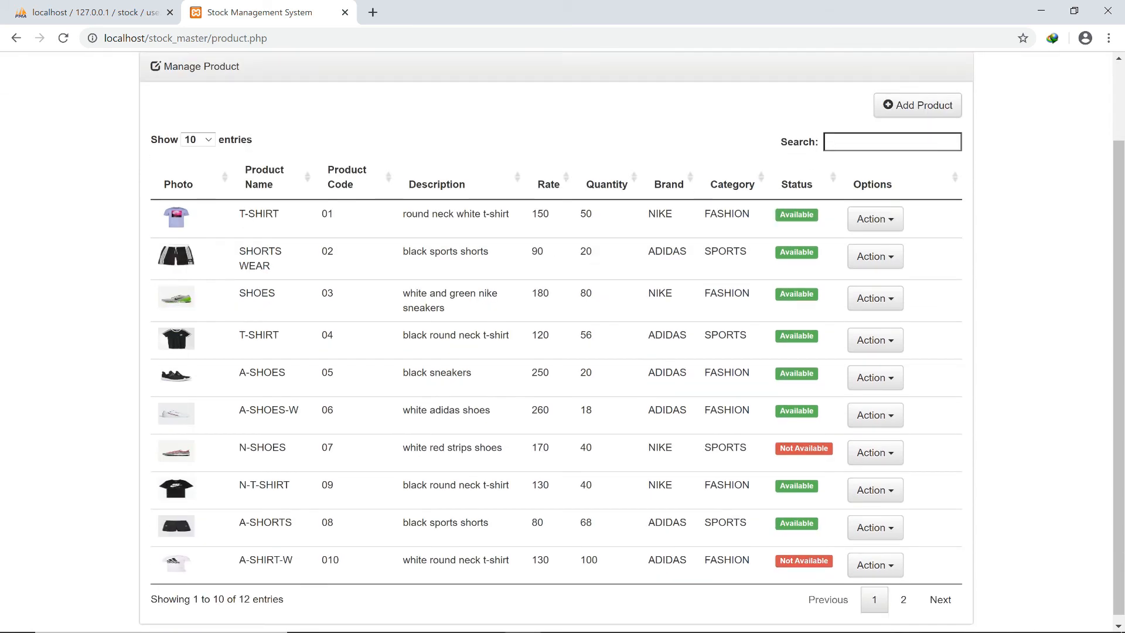
{"action": "scroll", "coordinate": [562, 340], "scroll_direction": "up", "scroll_amount": 2}
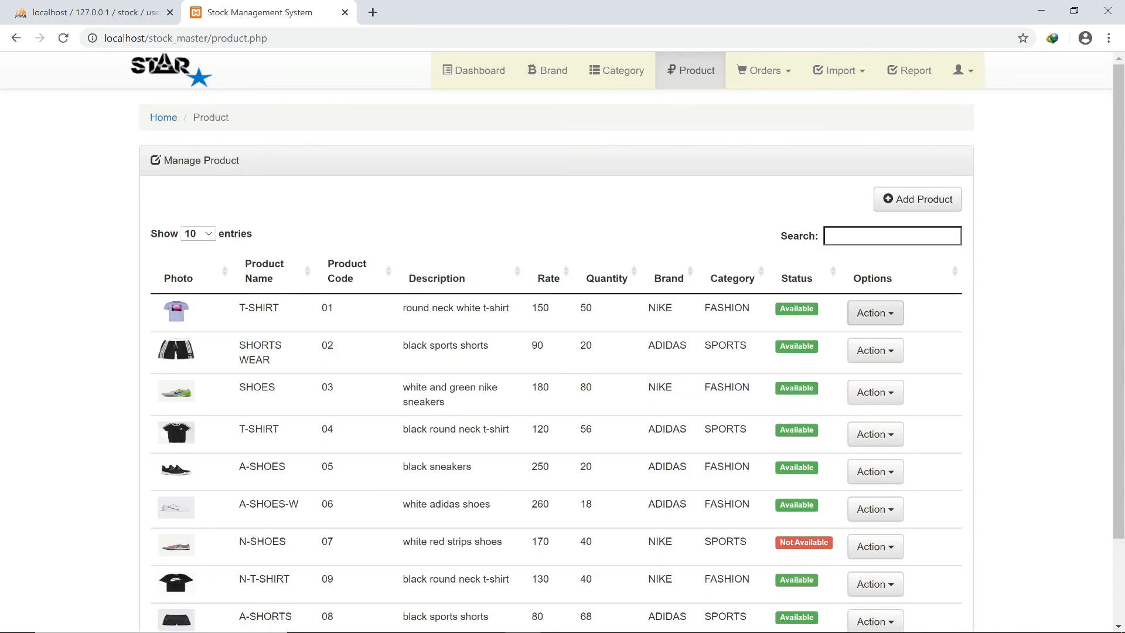
{"action": "left_click", "coordinate": [875, 313]}
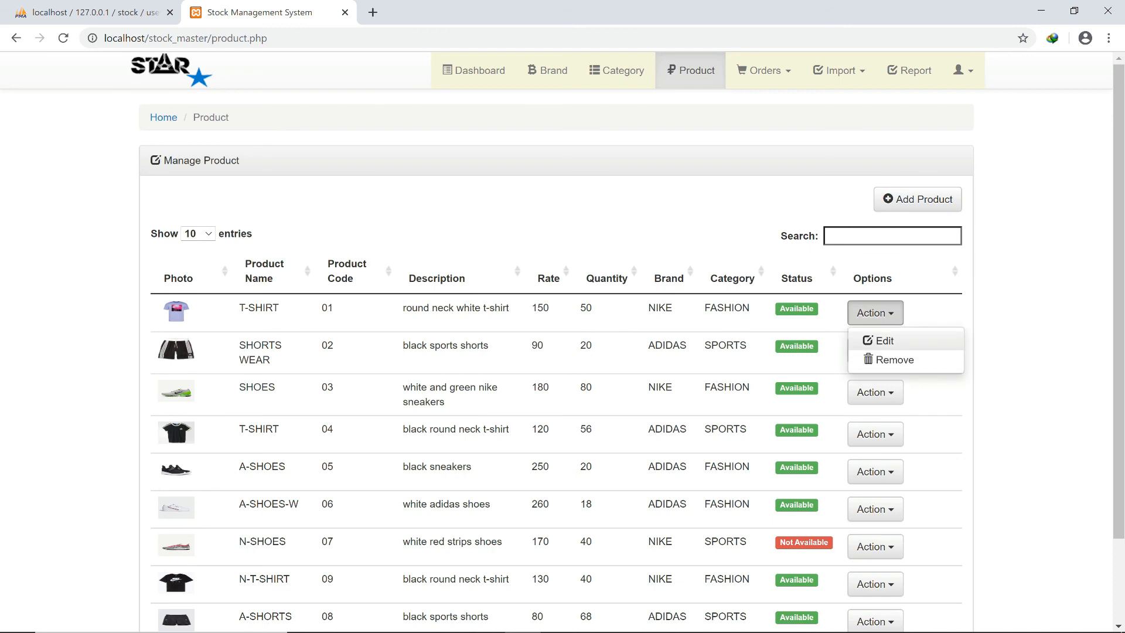
Edit the first T-SHIRT (code 01), changing its Product Info status to Not Available, and save.
{"action": "left_click", "coordinate": [879, 341]}
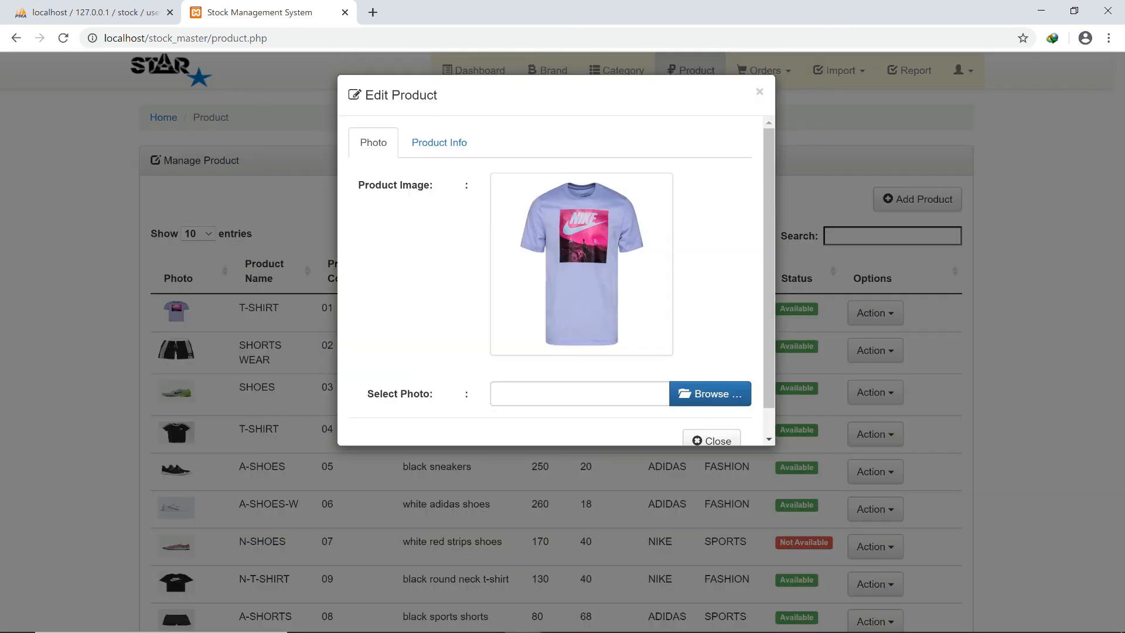
{"action": "scroll", "coordinate": [440, 135], "scroll_direction": "down", "scroll_amount": 2}
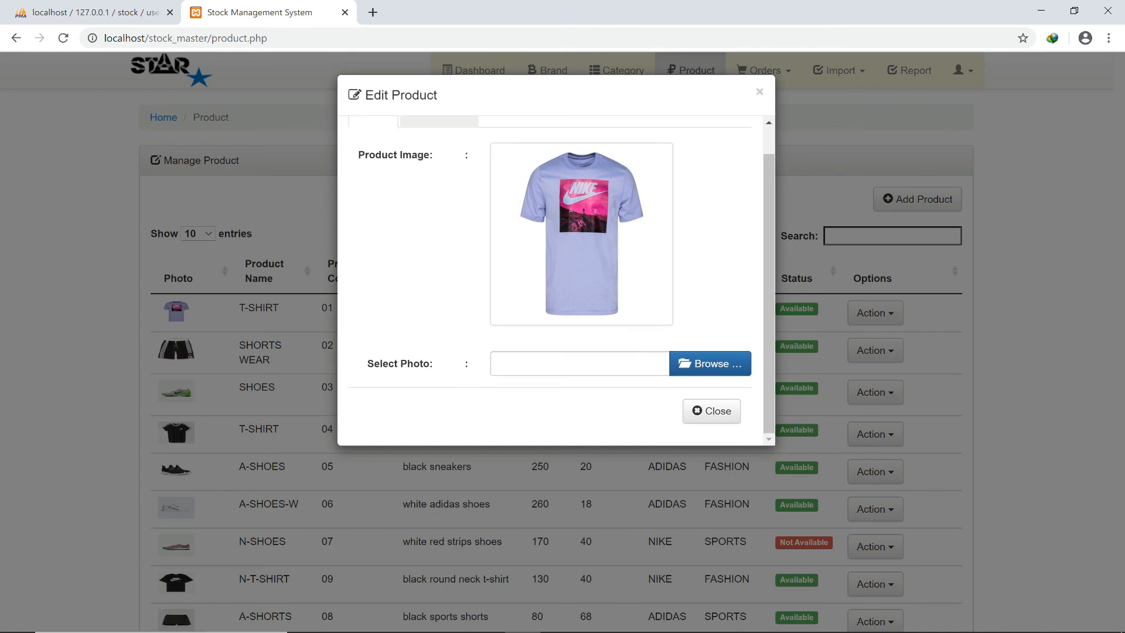
{"action": "left_click", "coordinate": [438, 121]}
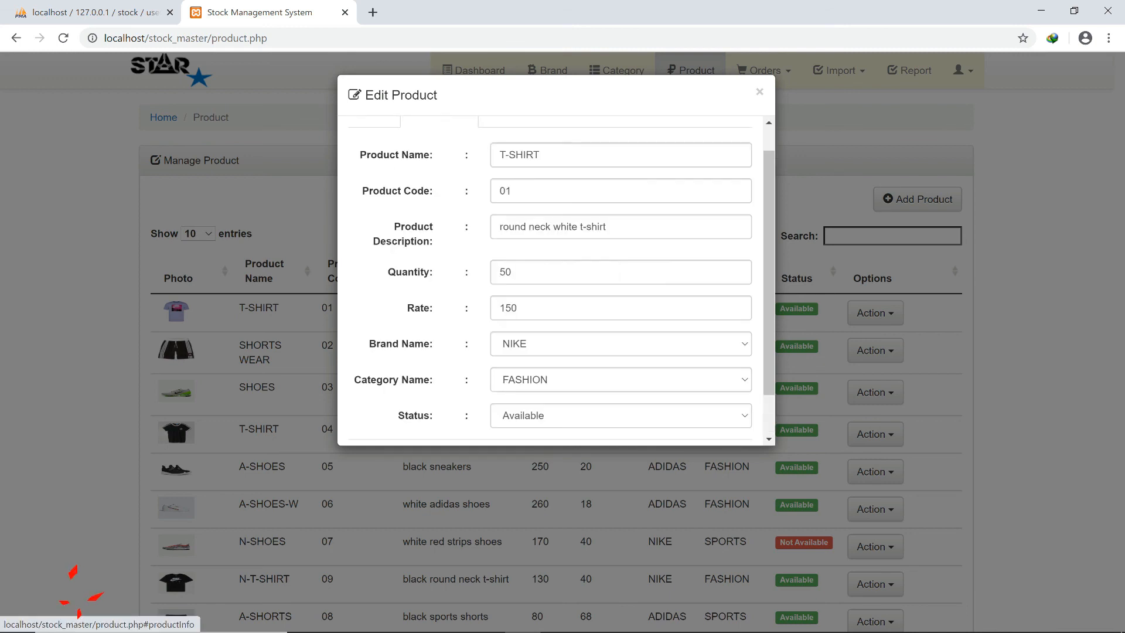
{"action": "scroll", "coordinate": [586, 282], "scroll_direction": "down", "scroll_amount": 2}
{"action": "left_click", "coordinate": [621, 364]}
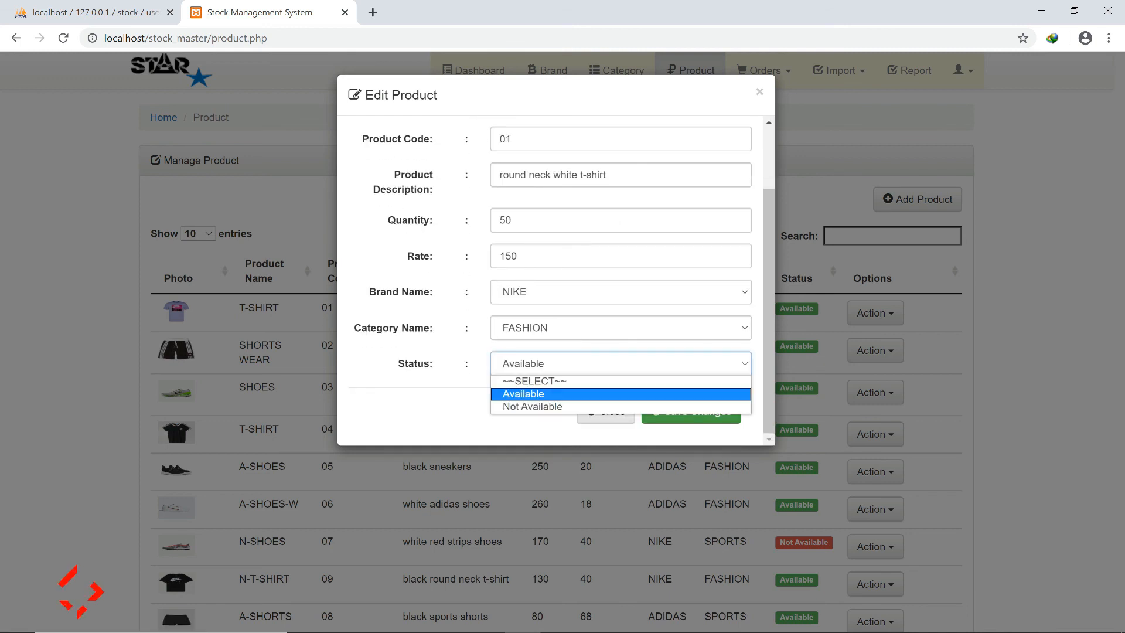
{"action": "left_click", "coordinate": [533, 406]}
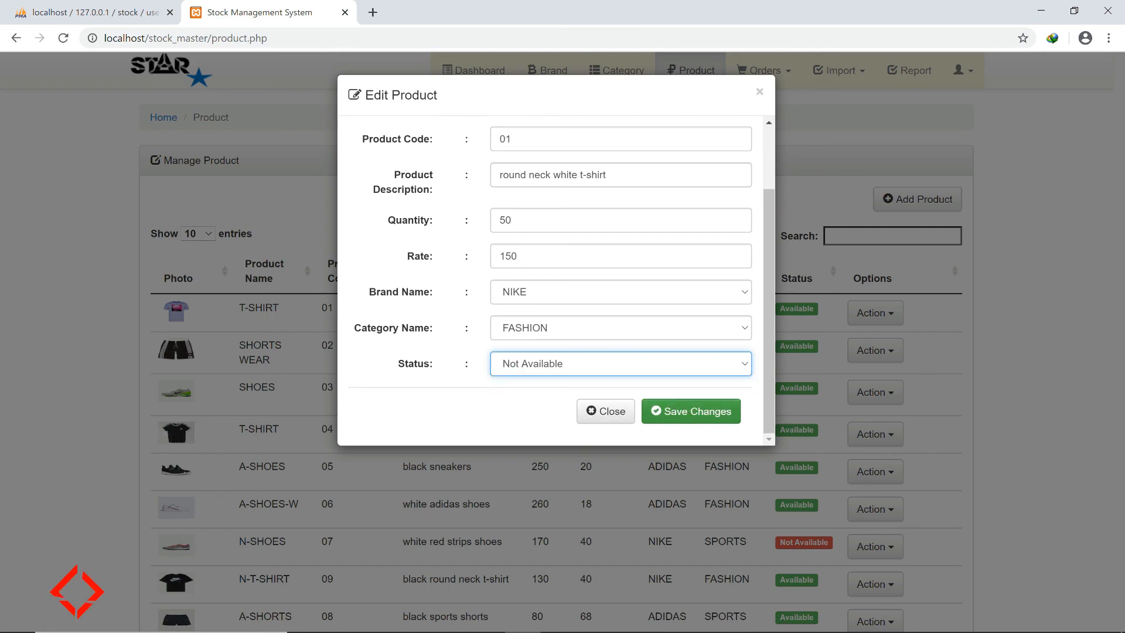
{"action": "left_click", "coordinate": [692, 410]}
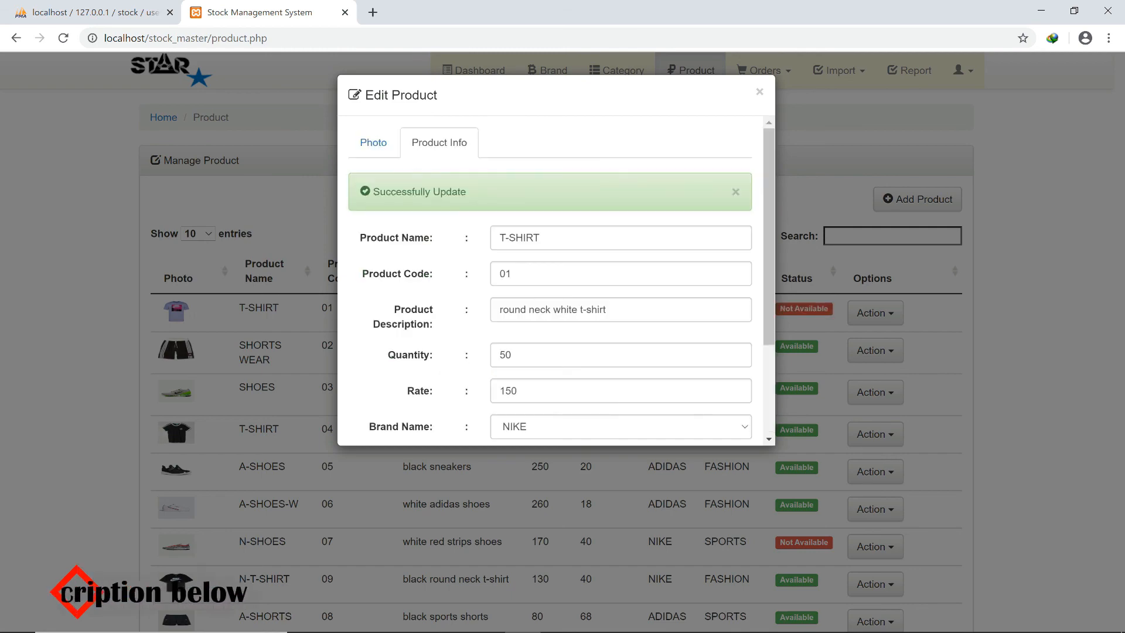
{"action": "left_click", "coordinate": [760, 92]}
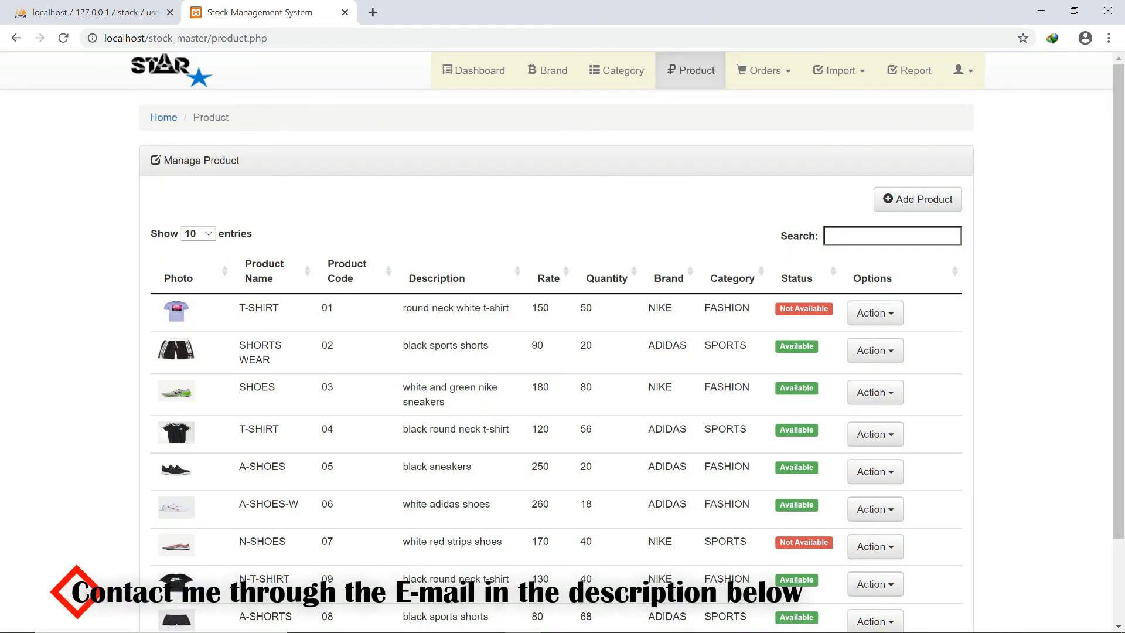
Look over the Add Orders form, the Import menu and the Order Report page.
{"action": "left_click", "coordinate": [763, 71]}
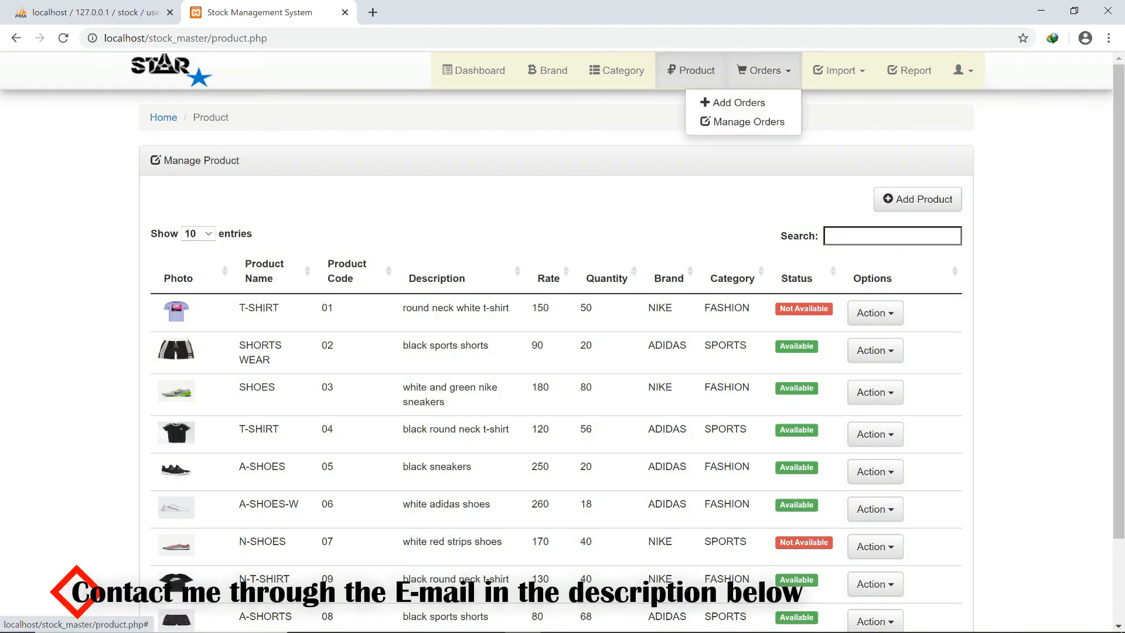
{"action": "left_click", "coordinate": [736, 103]}
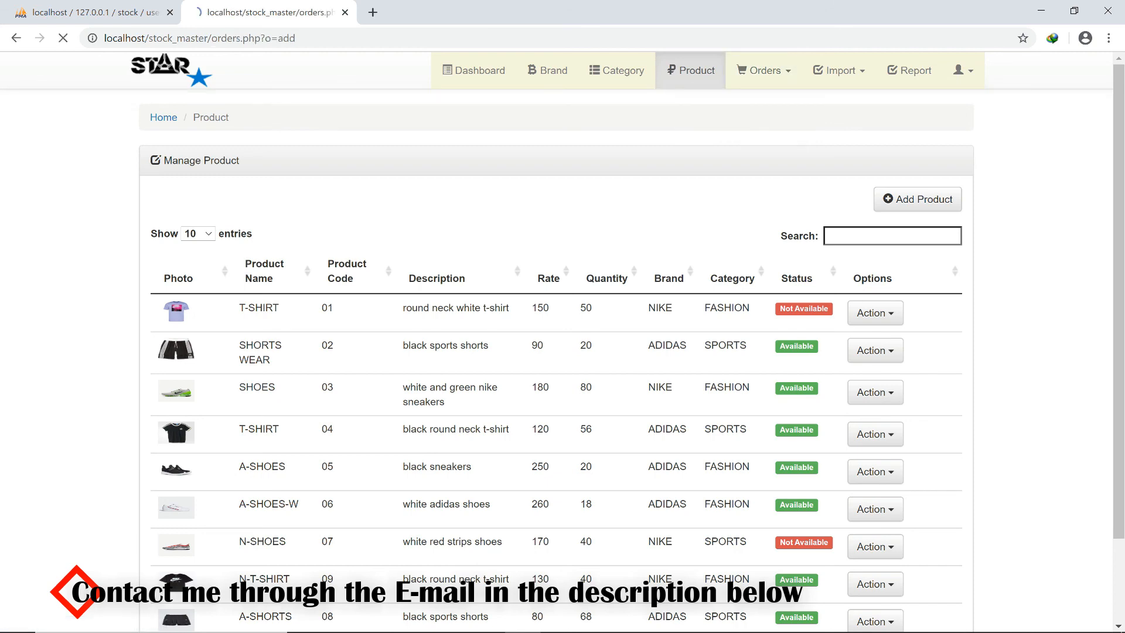
{"action": "scroll", "coordinate": [563, 352], "scroll_direction": "down", "scroll_amount": 2}
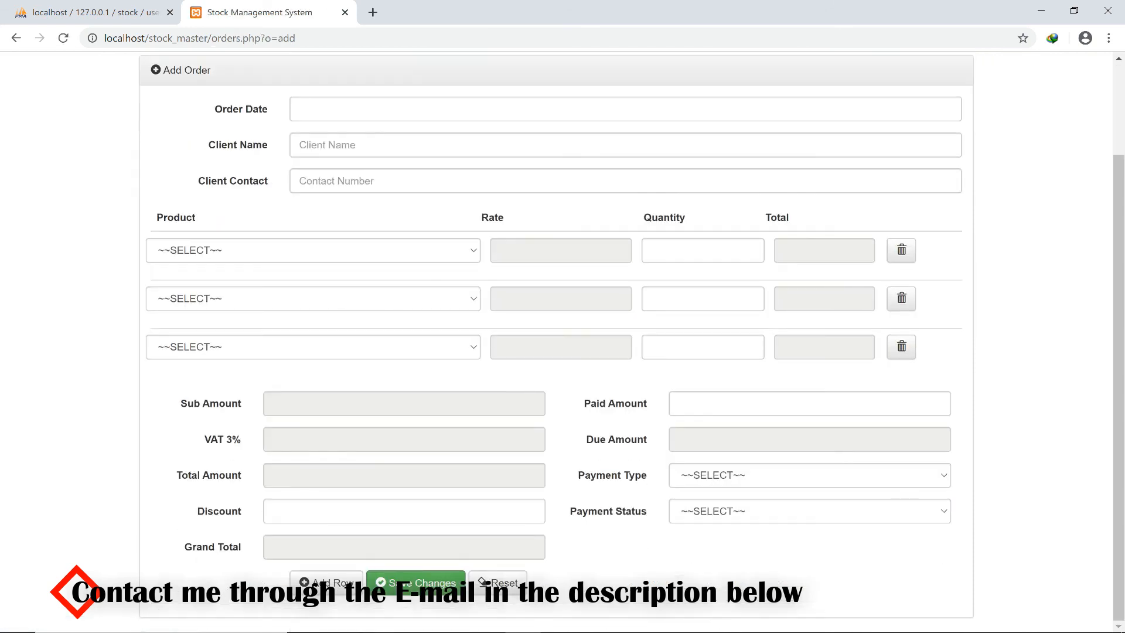
{"action": "scroll", "coordinate": [563, 351], "scroll_direction": "up", "scroll_amount": 2}
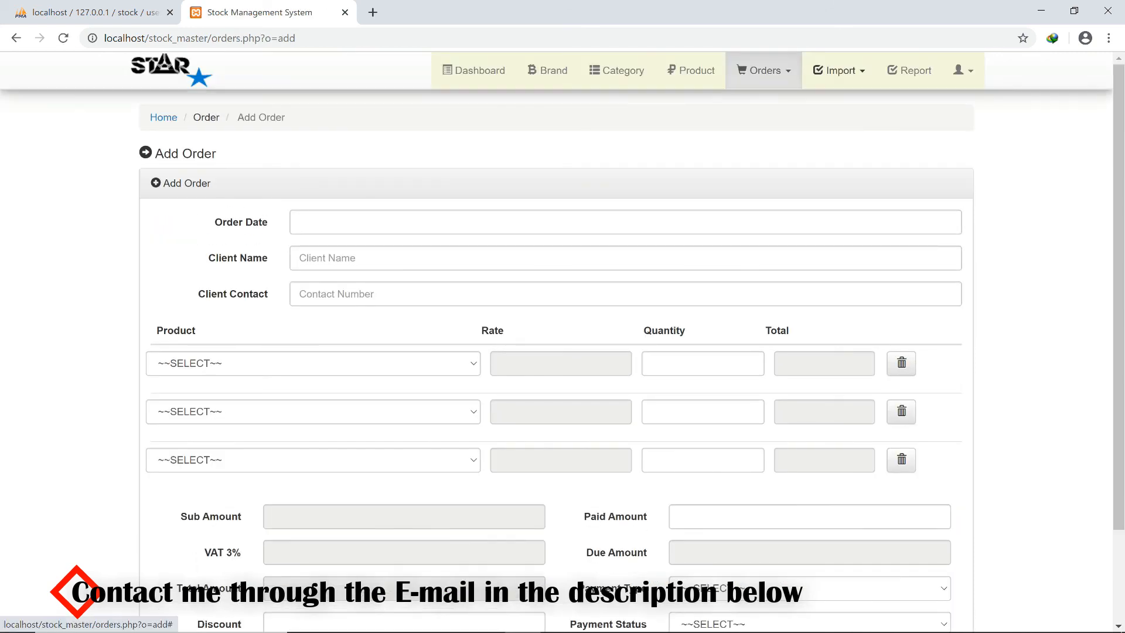
{"action": "left_click", "coordinate": [839, 71]}
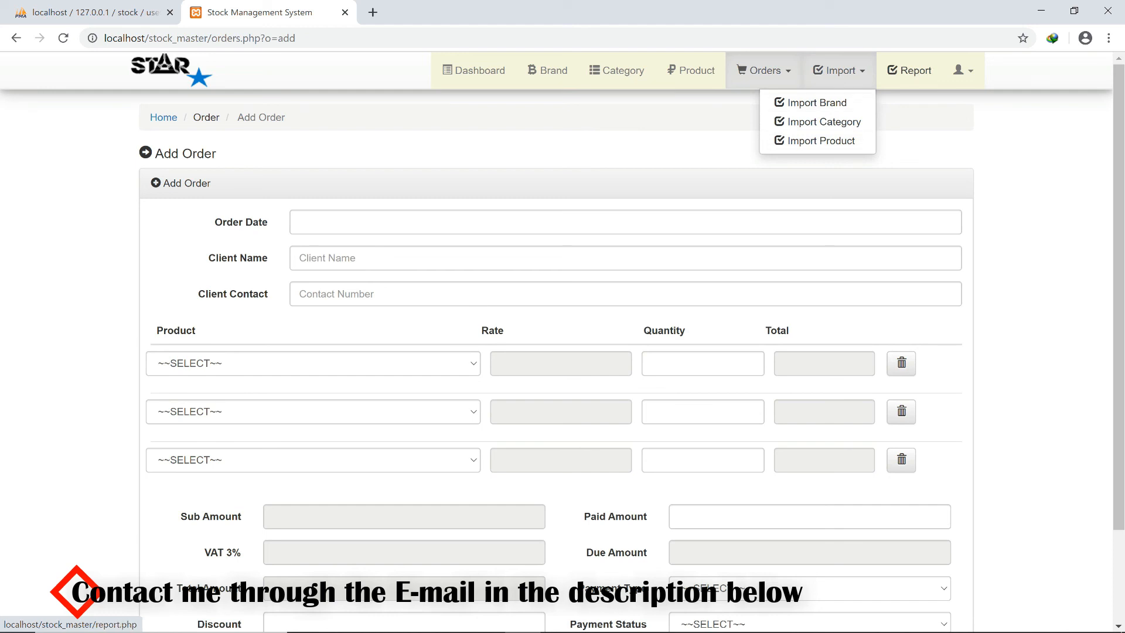
{"action": "left_click", "coordinate": [909, 70]}
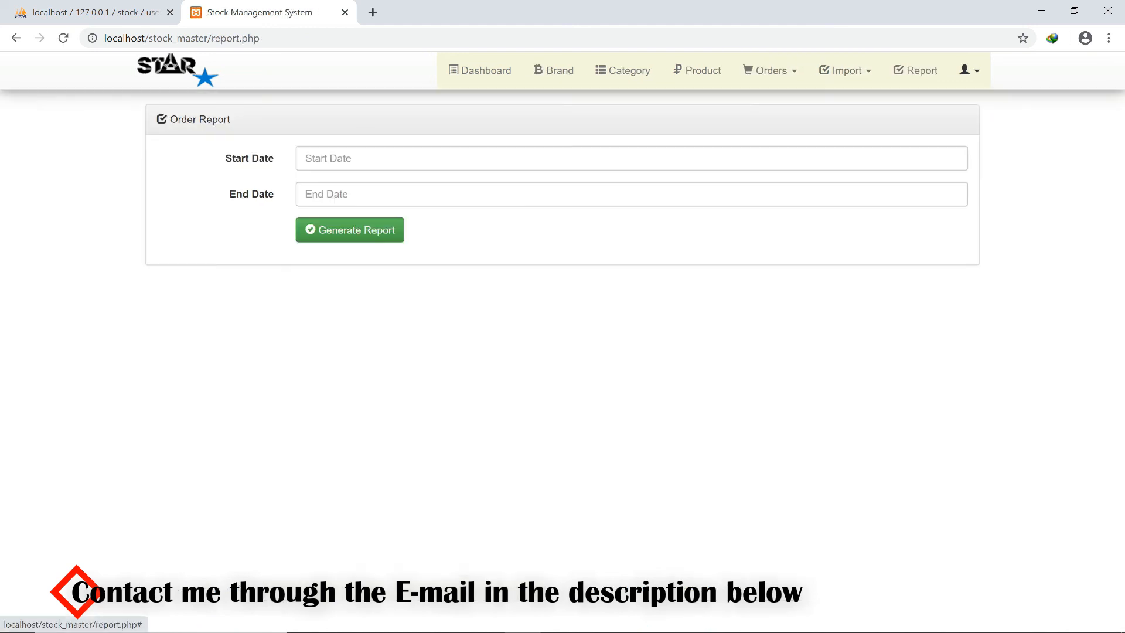
Log out of the andy account to return to the sign-in page.
{"action": "left_click", "coordinate": [968, 70]}
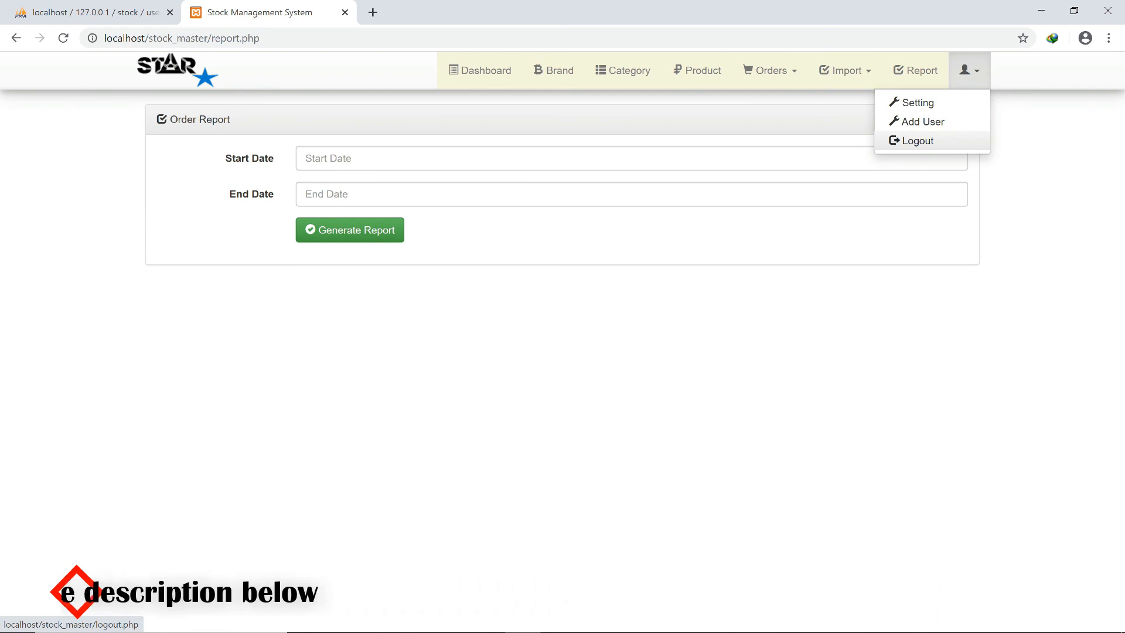
{"action": "left_click", "coordinate": [914, 141]}
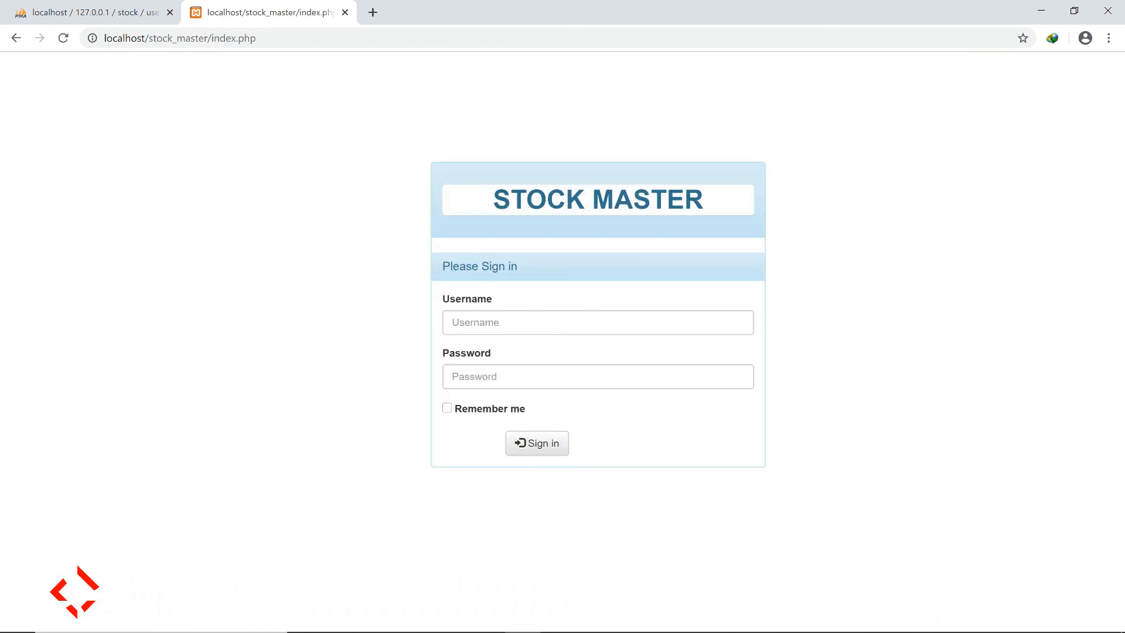
{"action": "mouse_move", "coordinate": [70, 619]}
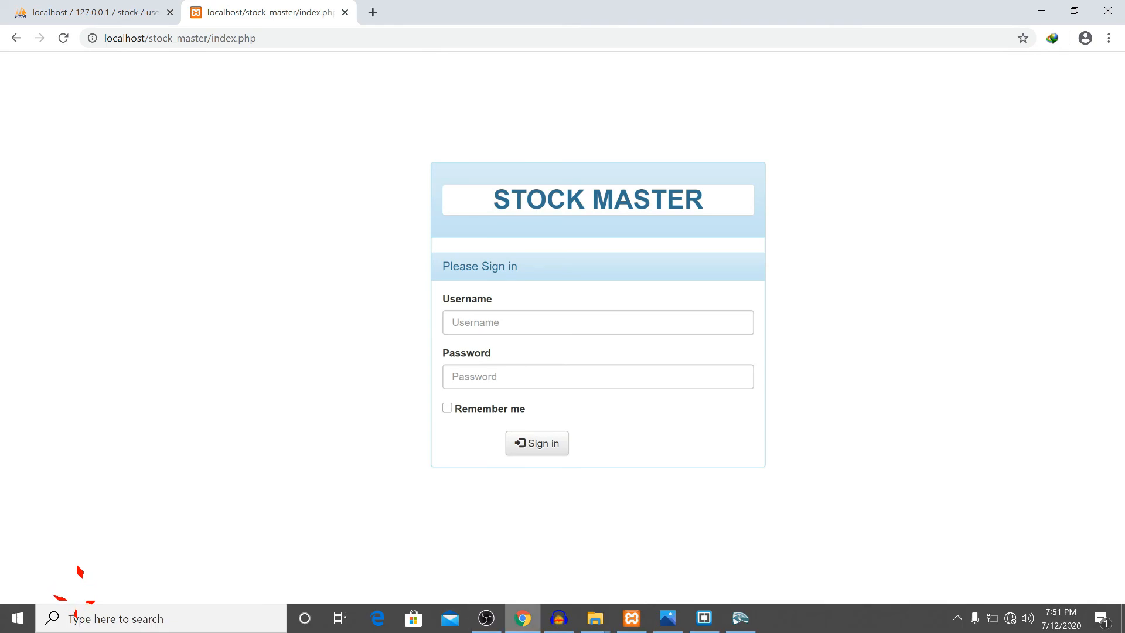